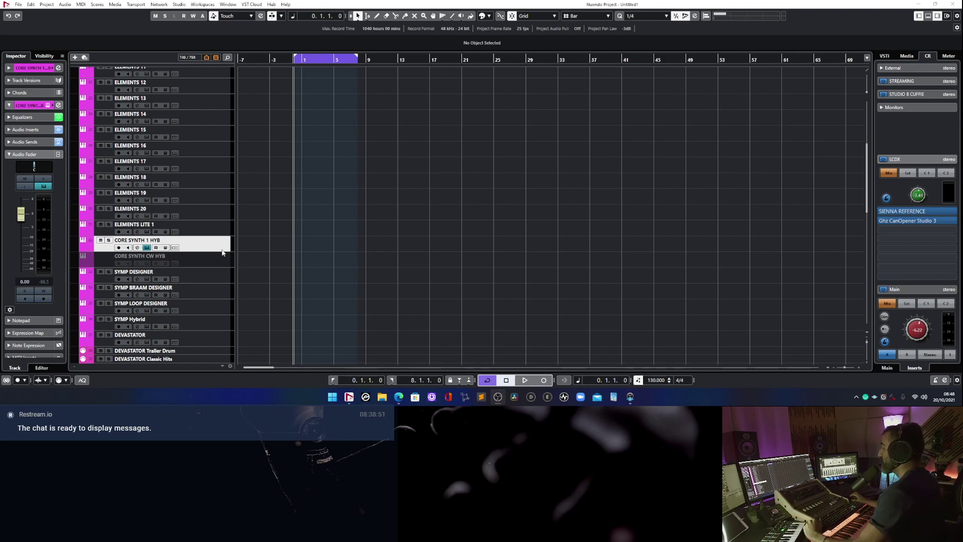
Open the CORE SYNTH 1 HYB track's instrument and collapse the SCORING folder in the track list.
key("e")
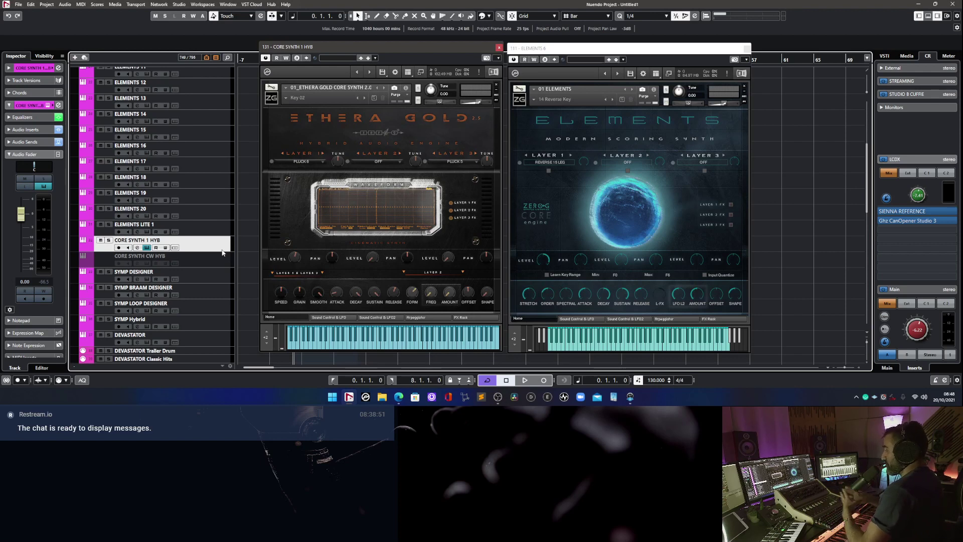
scroll(242, 218, "down", 10)
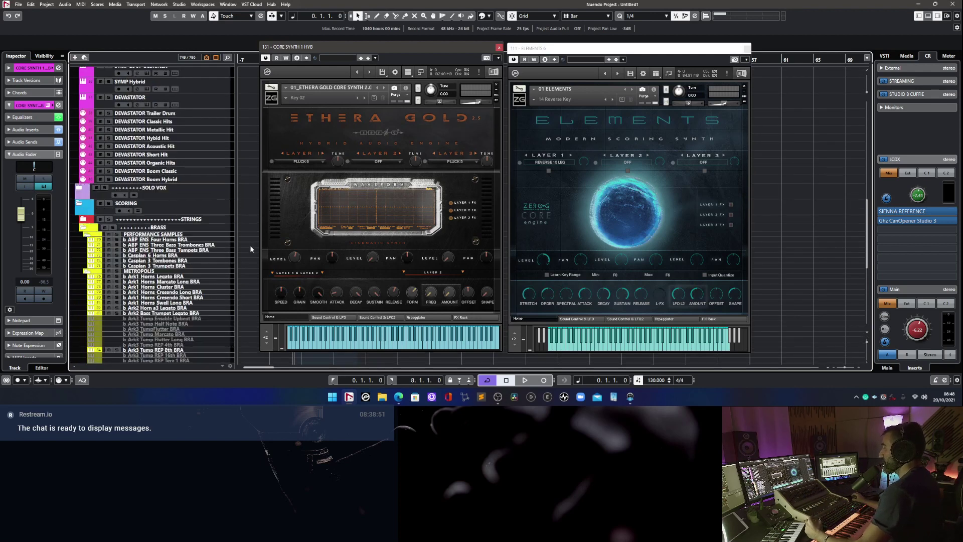
scroll(250, 245, "down", 5)
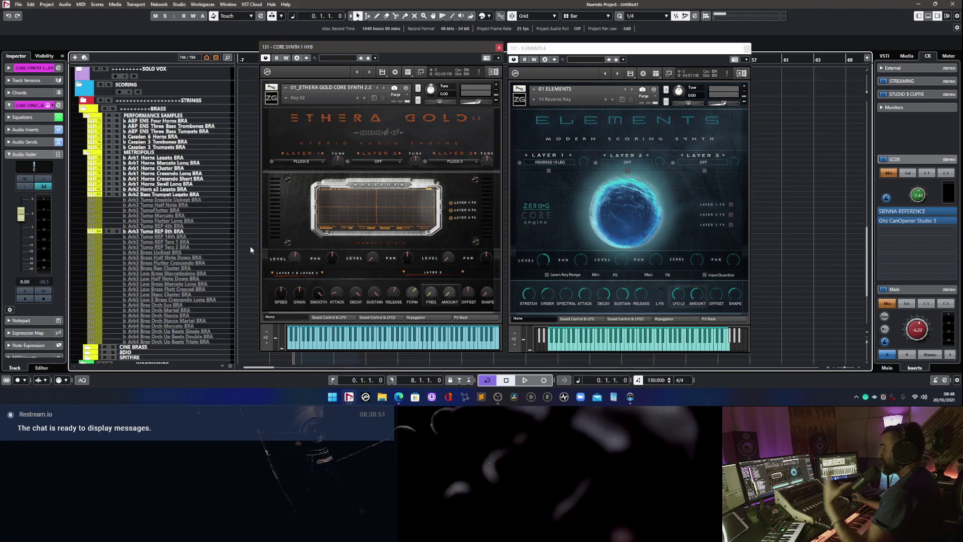
scroll(250, 246, "up", 5)
left_click(84, 222)
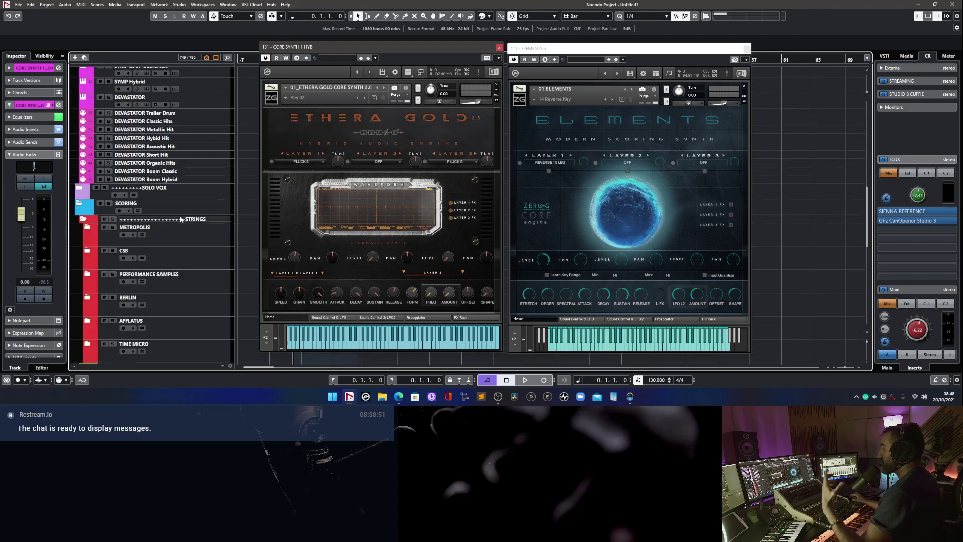
left_click(80, 206)
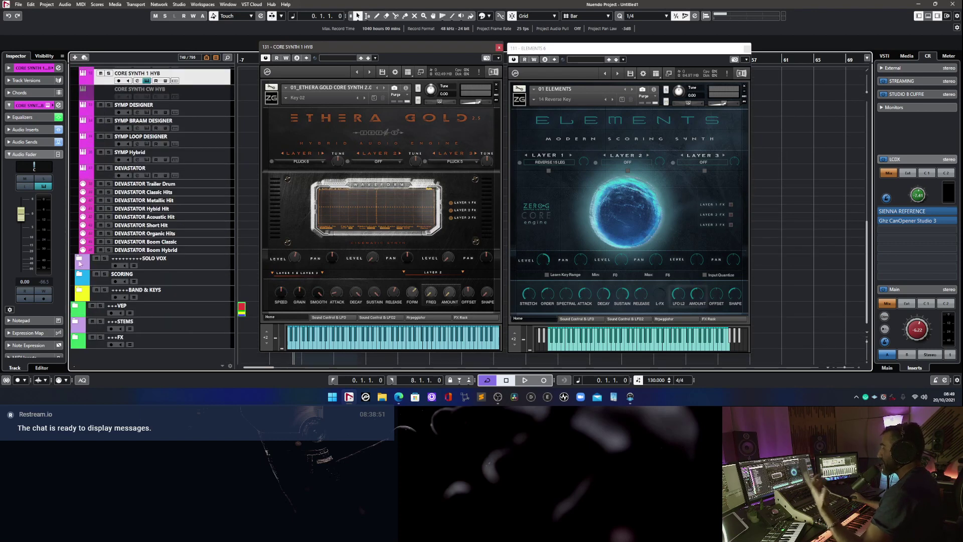
Expand the SOLO VOX folder and bring its vocal legato tracks into view.
left_click(80, 263)
scroll(222, 275, "down", 3)
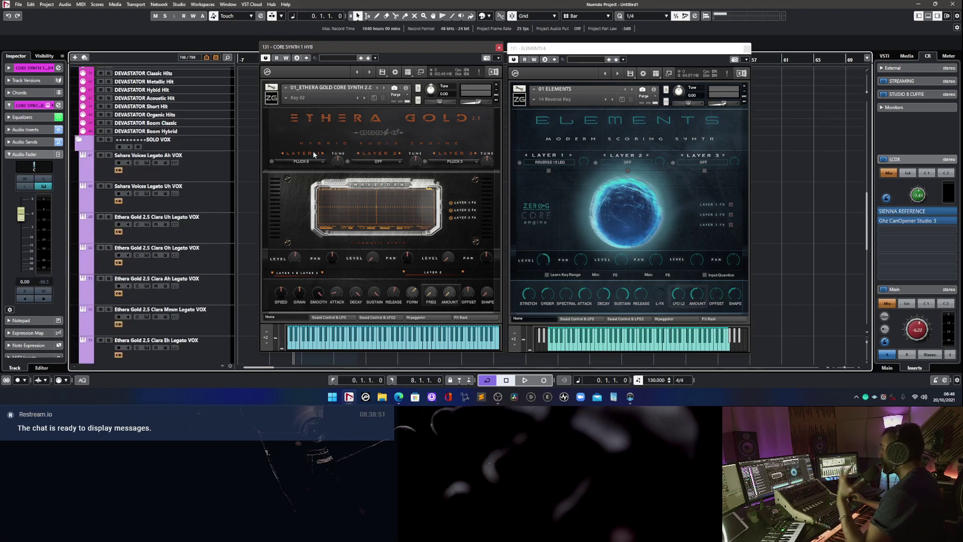
scroll(237, 289, "down", 3)
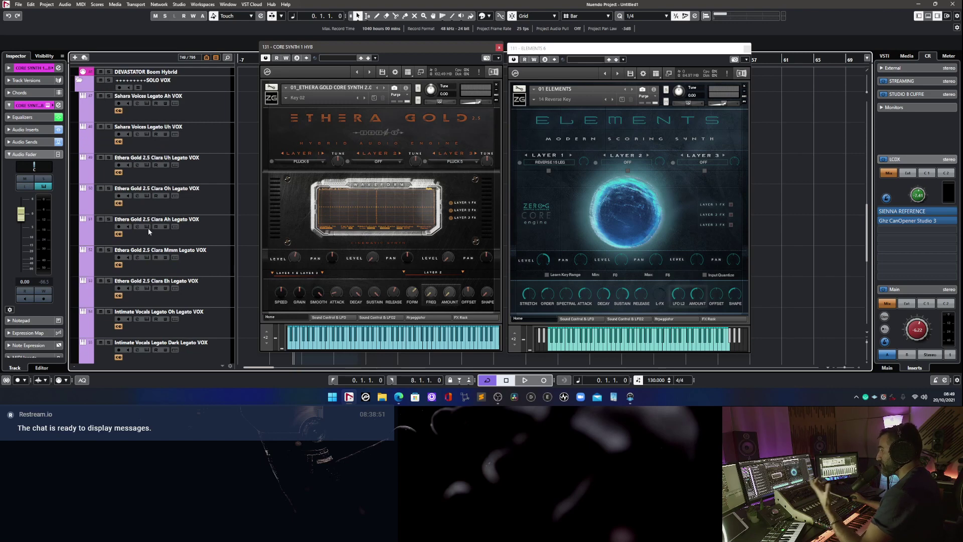
Inspect the Ethera Gold 2.5 Clara Uh Legato VOX instrument's articulation choices, pick EPIC LEGATO UH, and close the instrument.
left_click(147, 164)
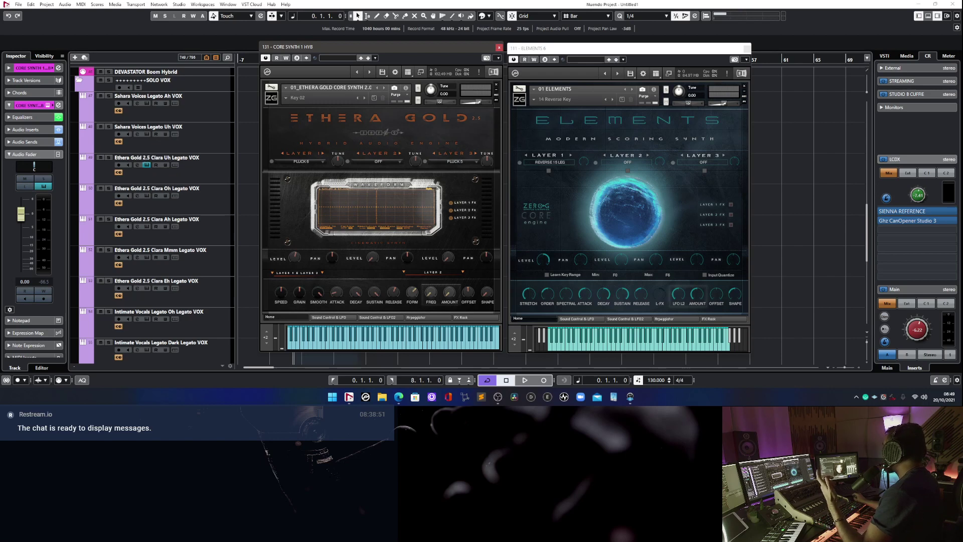
left_click_drag(394, 49, 424, 33)
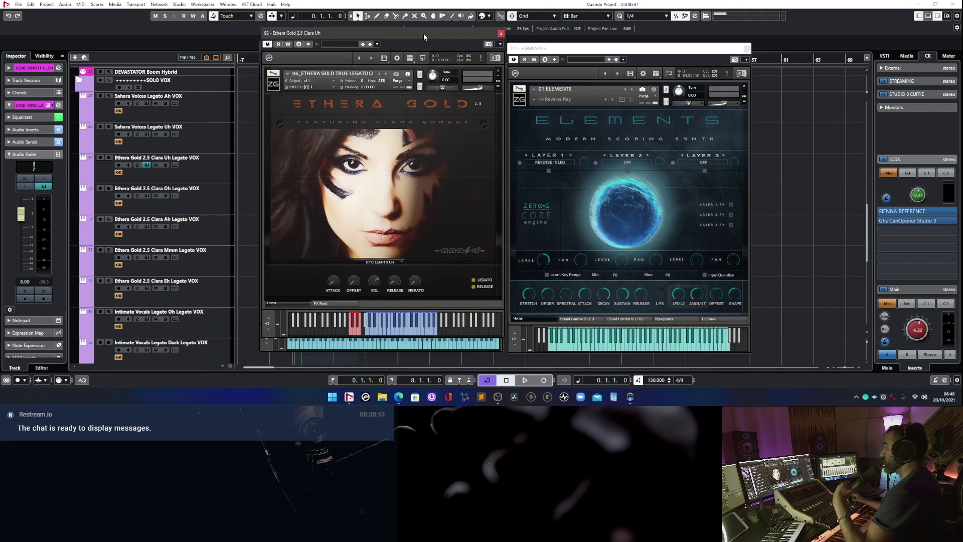
left_click(380, 262)
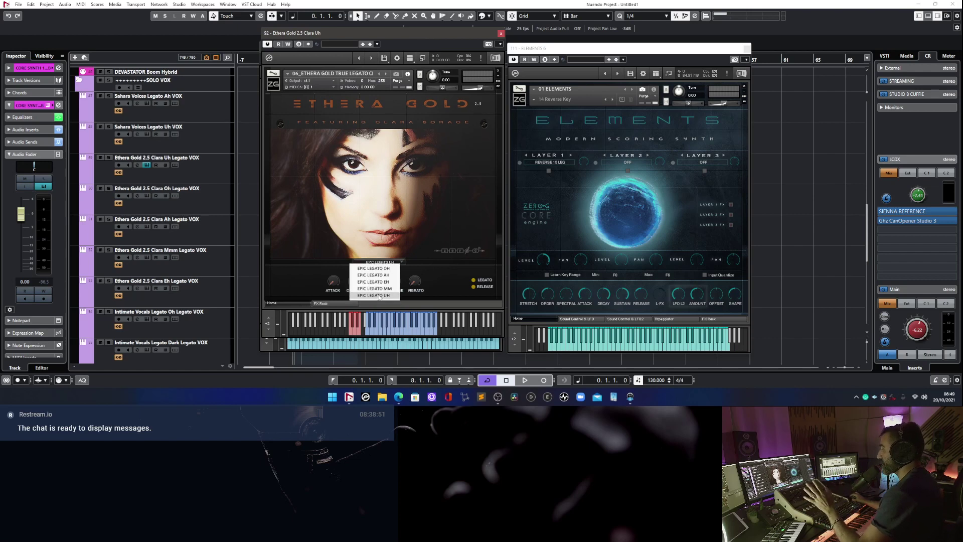
left_click(380, 296)
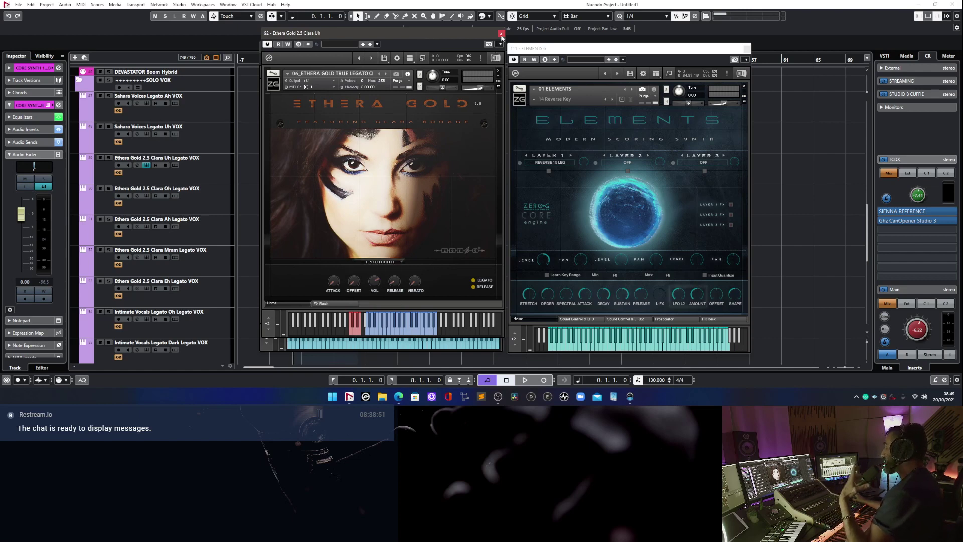
left_click(501, 34)
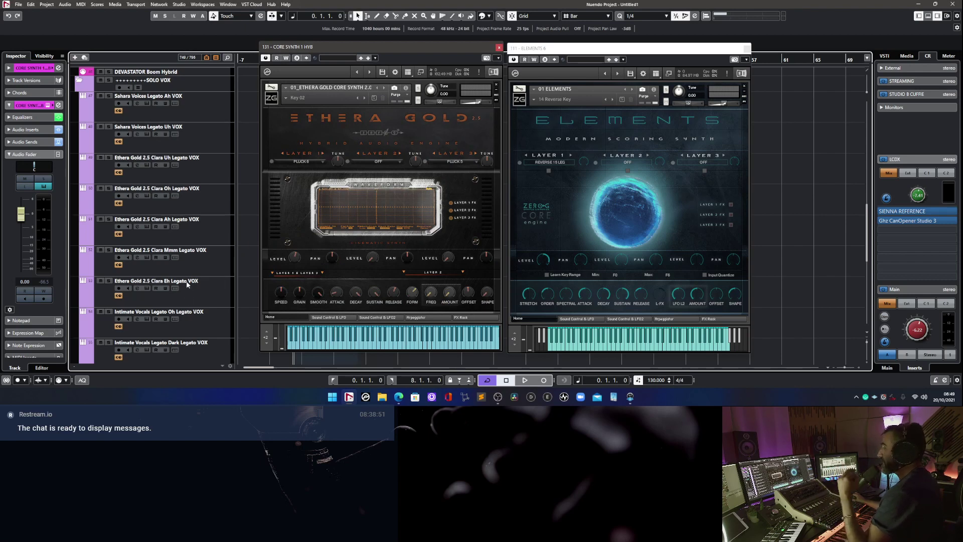
Open the Ethera Gold 2.5 Clara Ah Legato VOX instrument and record-enable its track.
left_click(147, 226)
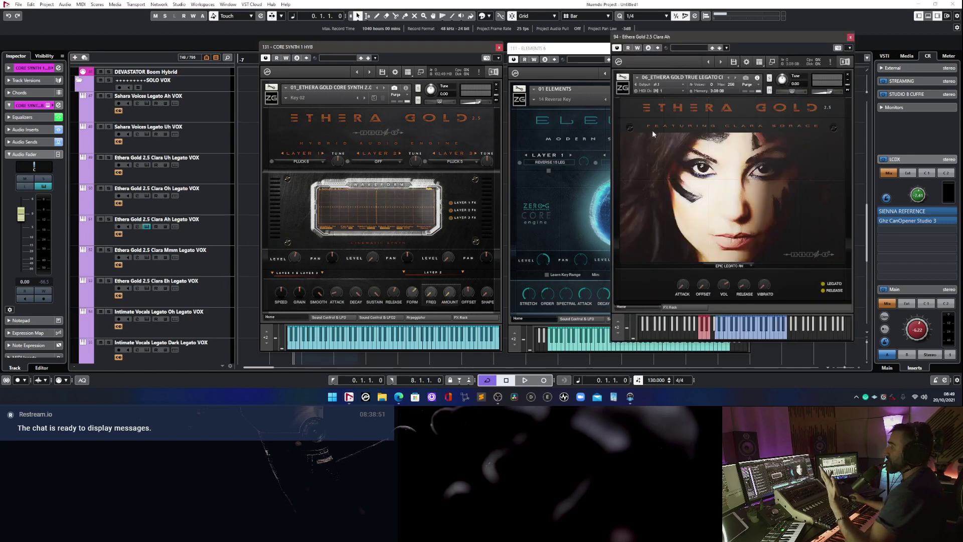
left_click_drag(704, 37, 483, 39)
left_click(148, 232)
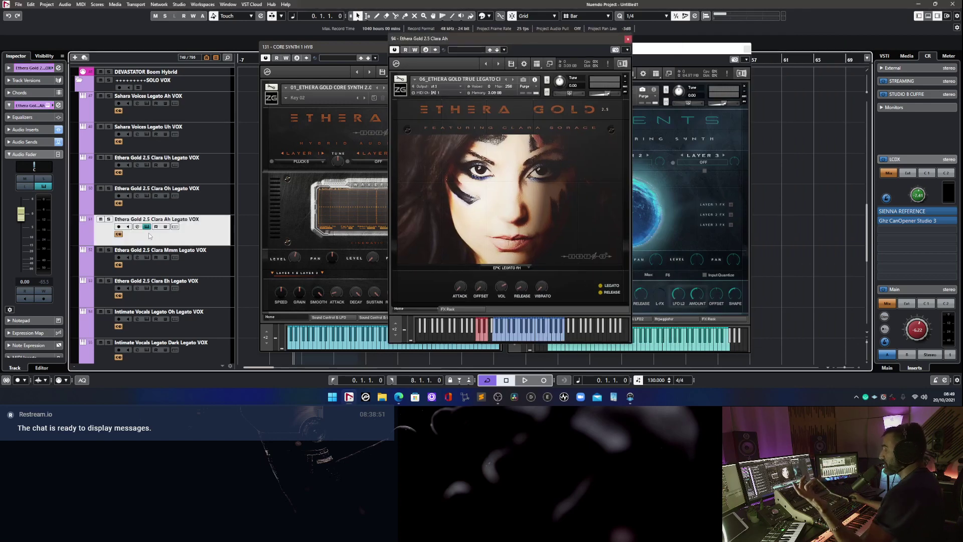
left_click(119, 227)
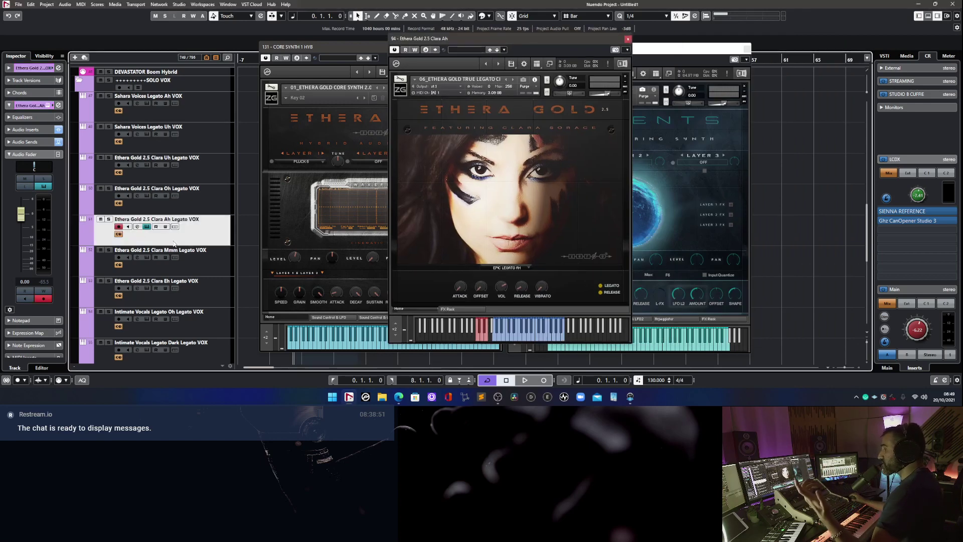
Examine the Clara Ah track's audio sends, and show its audio fader in their place.
left_click(40, 142)
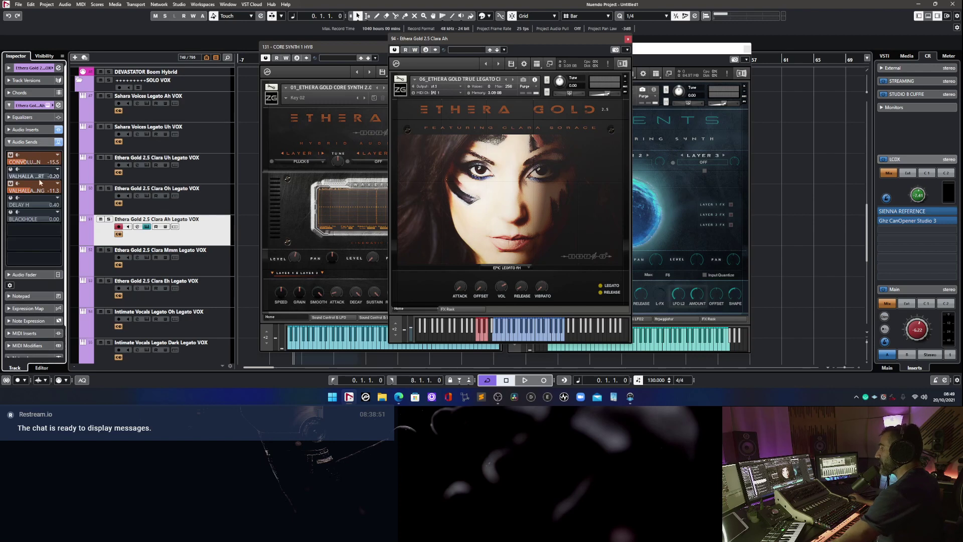
left_click(34, 143)
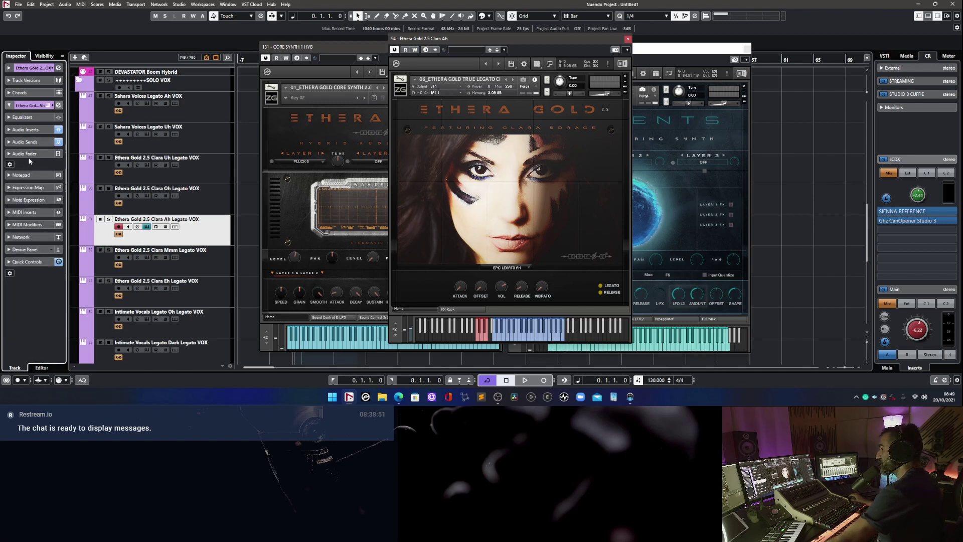
left_click(29, 155)
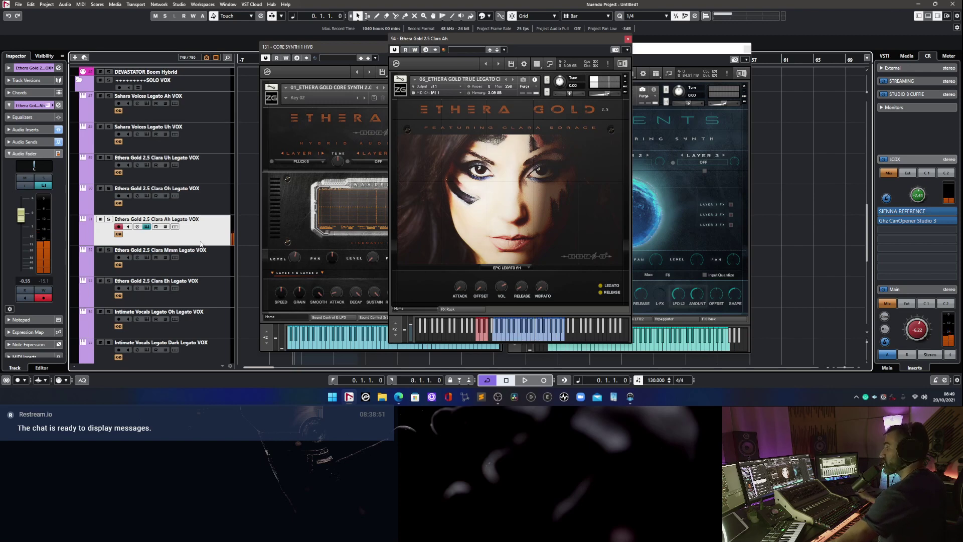
Switch the Clara Ah instrument's articulation to EPIC LEGATO MM and raise the track's volume fader to 3.14.
left_click(509, 267)
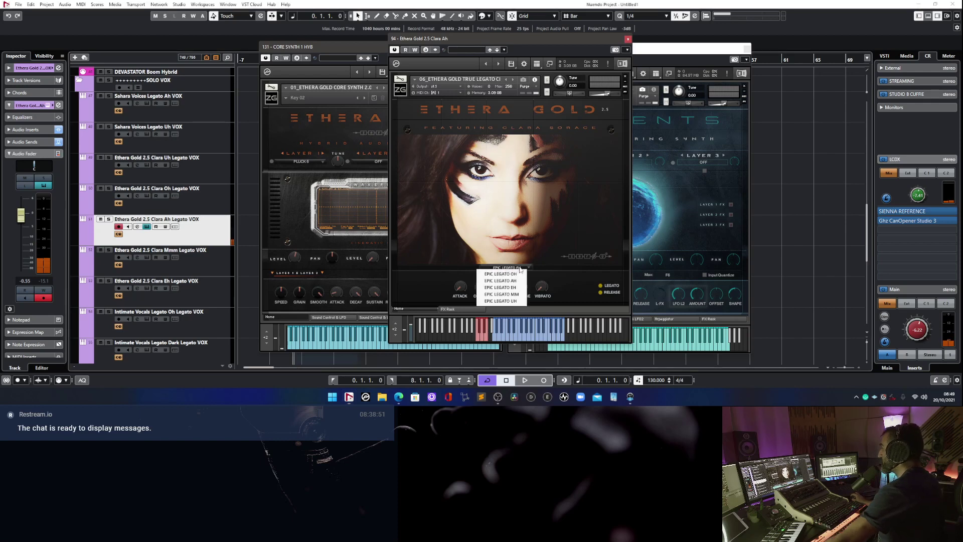
left_click(516, 294)
left_click_drag(26, 221, 26, 211)
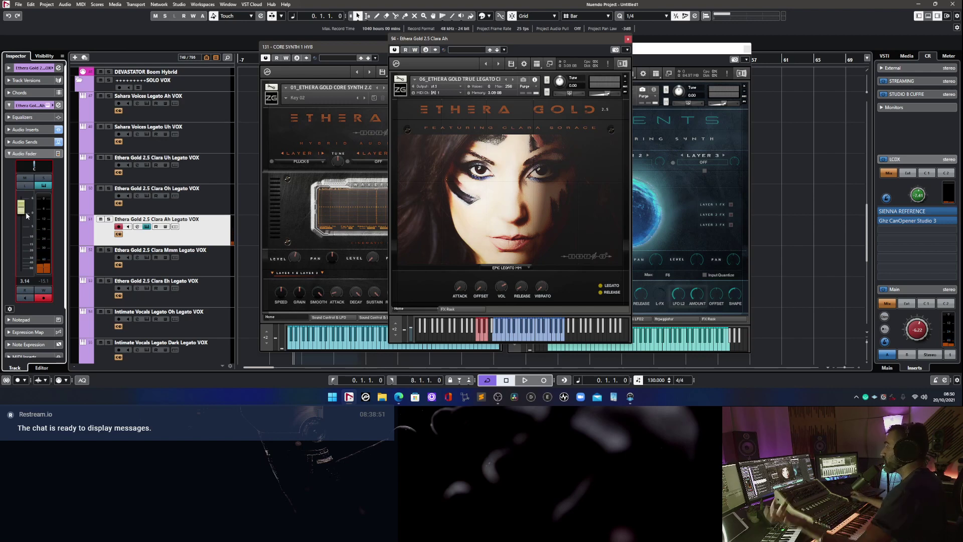
Set the Clara Ah instrument's articulation to EPIC LEGATO OH, and close the instrument with its track disarmed.
left_click(506, 268)
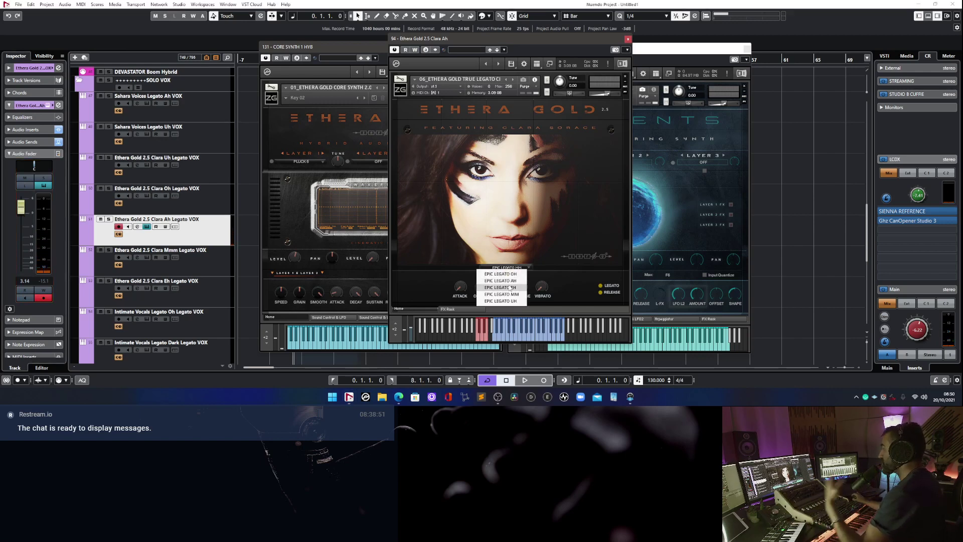
left_click(509, 274)
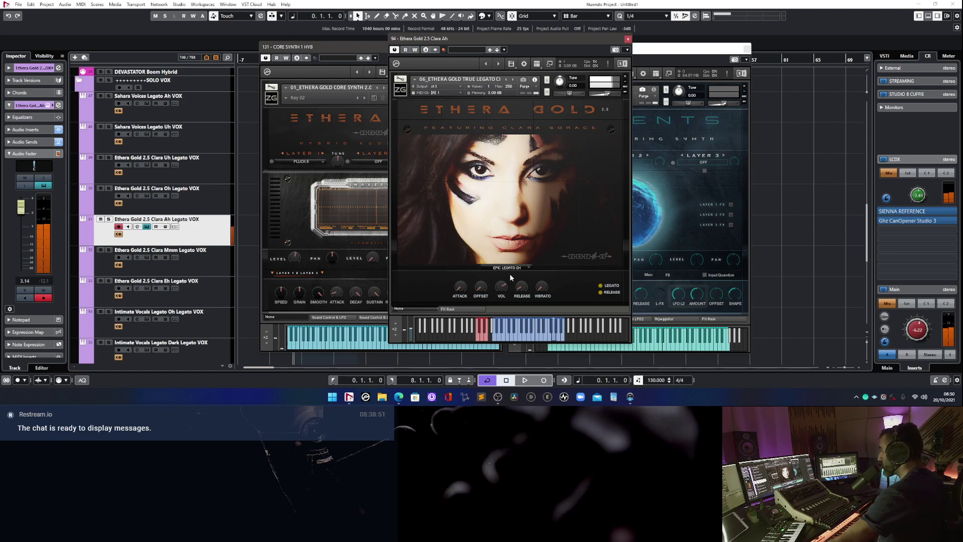
left_click(627, 38)
left_click(118, 227)
View the instrument of the last Ethera Gold 2.5 Daniele Legato VOX (D) track and close it.
scroll(138, 267, "down", 4)
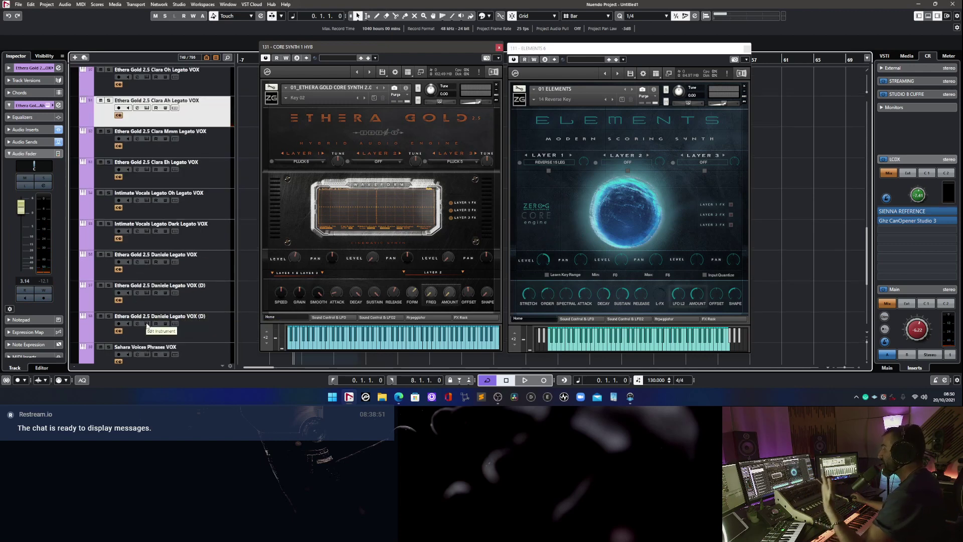
left_click(146, 323)
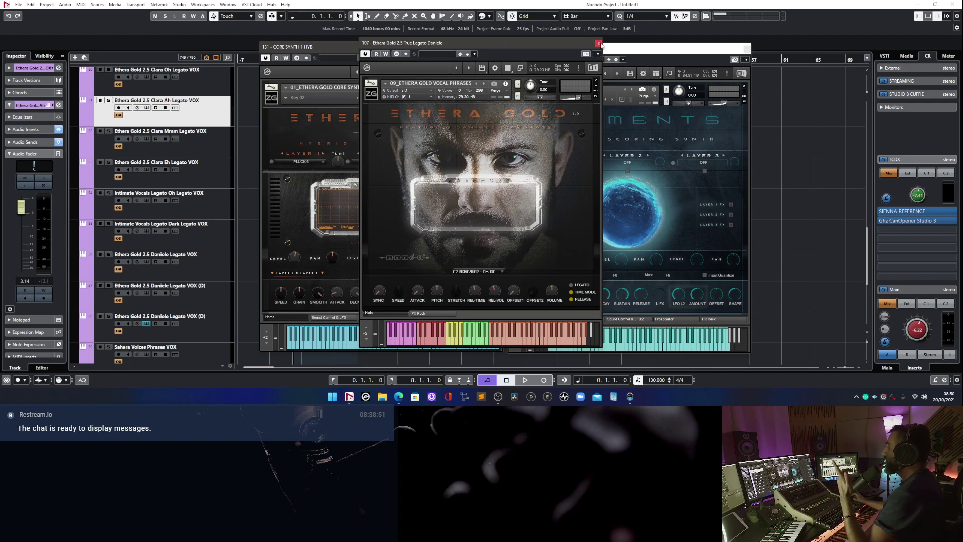
left_click(599, 43)
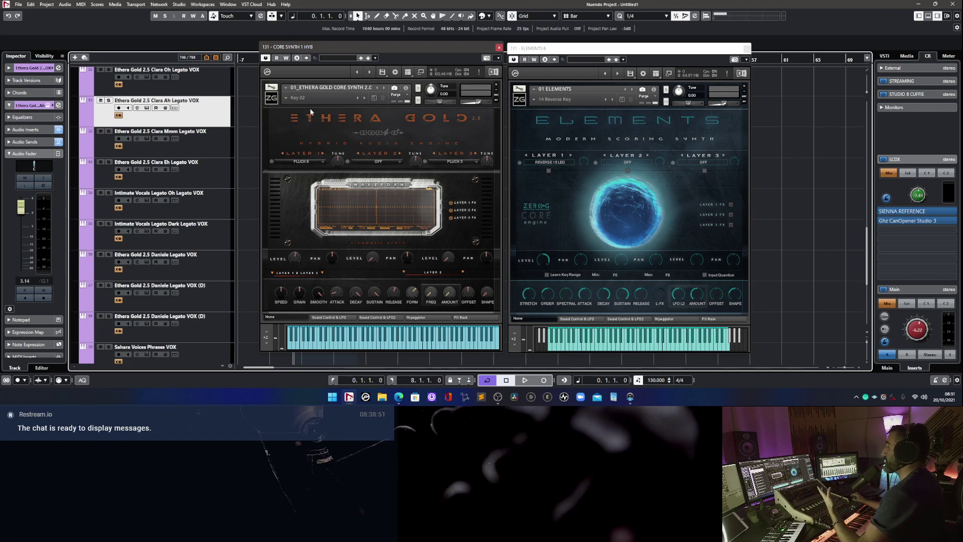
Return to the ELEMENTS tracks and align the ELEMENTS 6 window beside the CORE SYNTH 1 HYB window.
scroll(229, 184, "down", 15)
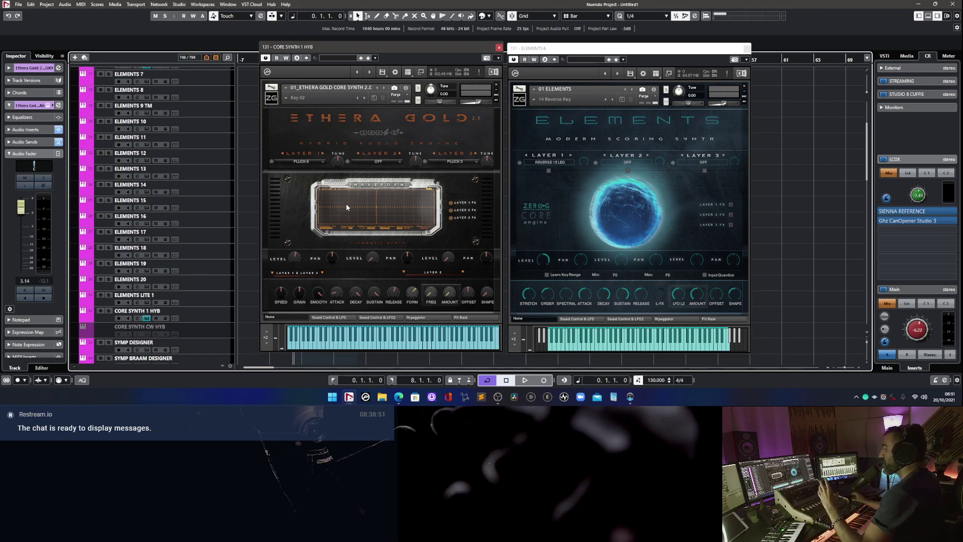
left_click(535, 49)
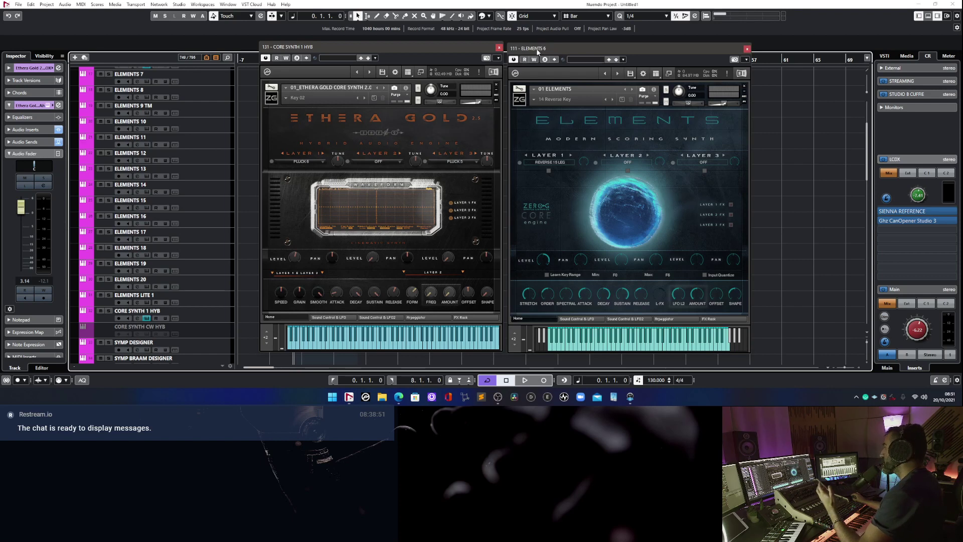
left_click_drag(537, 50, 535, 48)
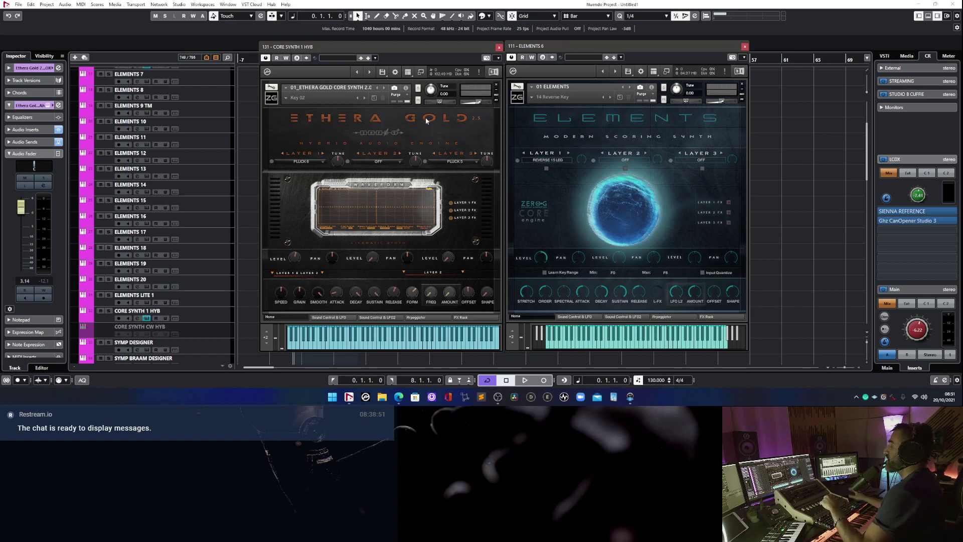
Examine the Layer 1 sound lists in the CORE SYNTH 1 HYB and ELEMENTS 6 instruments, leaving both selections as they are.
scroll(221, 179, "up", 5)
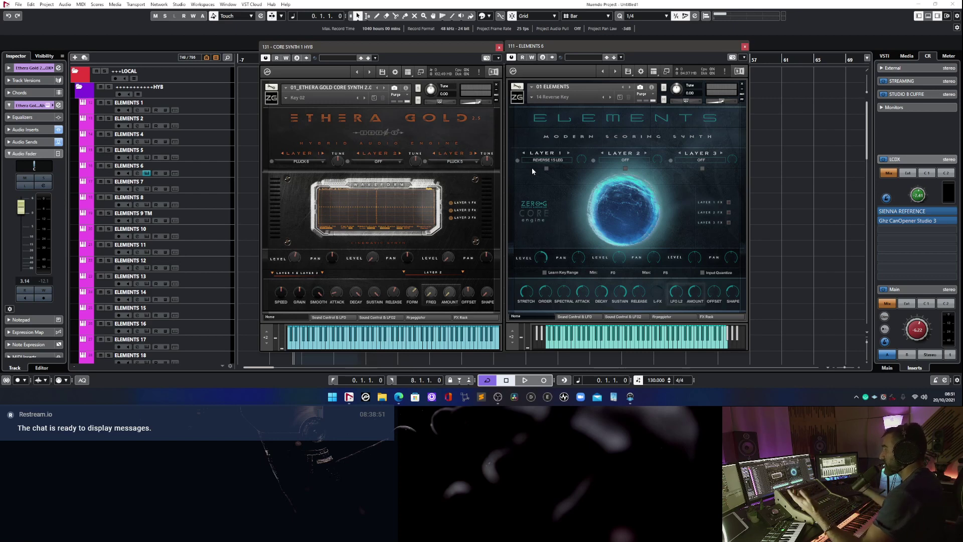
left_click(300, 161)
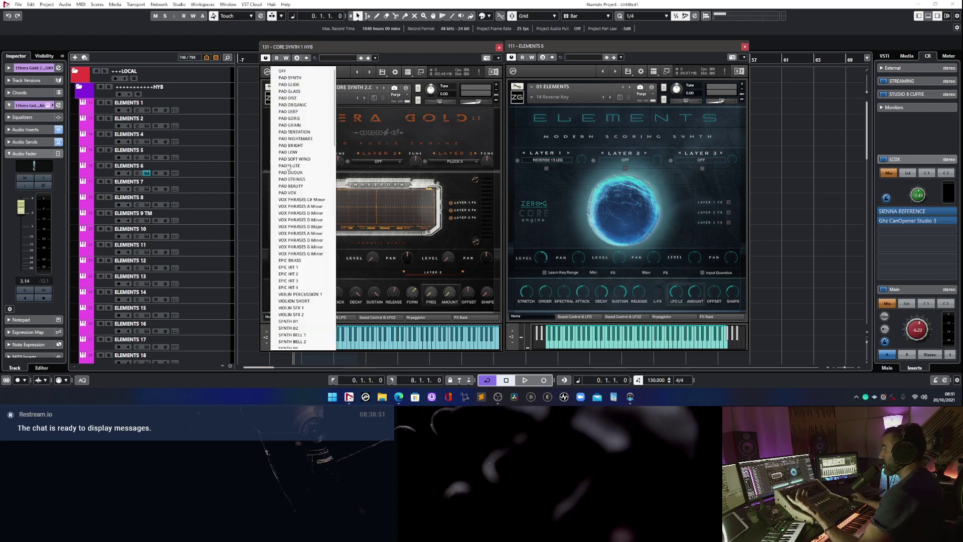
left_click(388, 131)
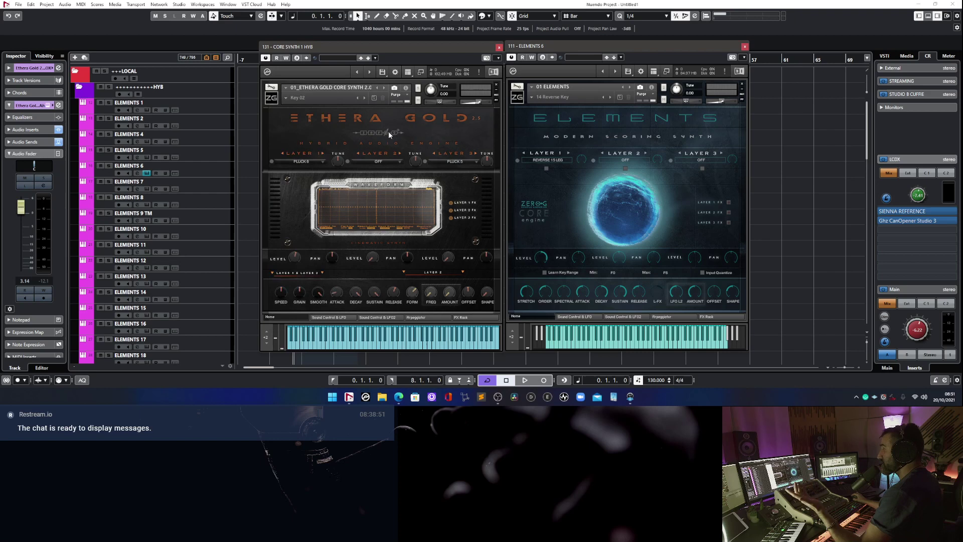
left_click(306, 163)
left_click(552, 159)
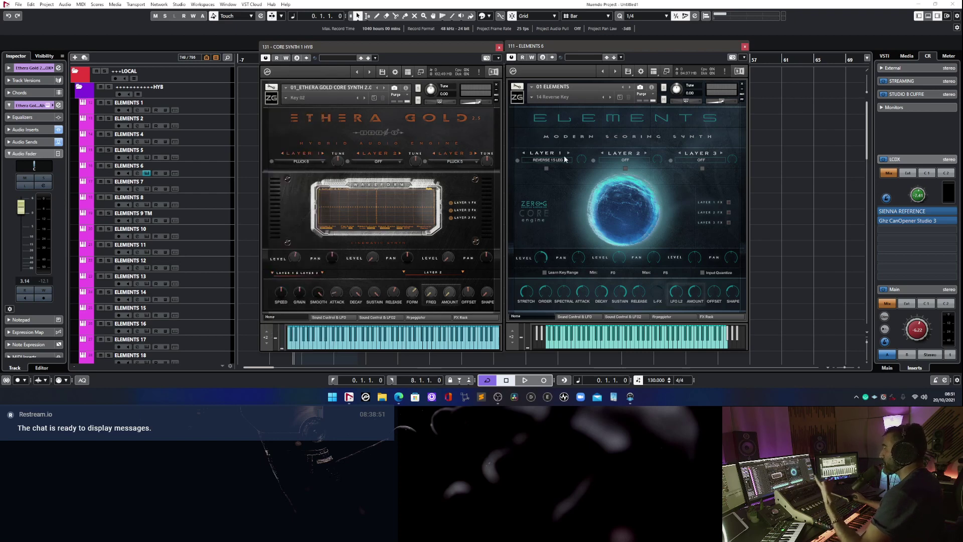
left_click(552, 159)
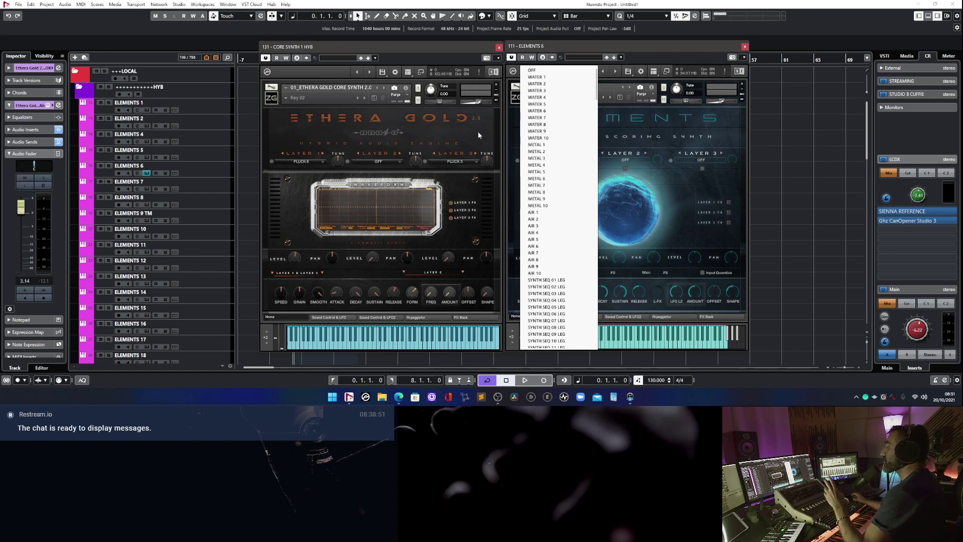
left_click(693, 145)
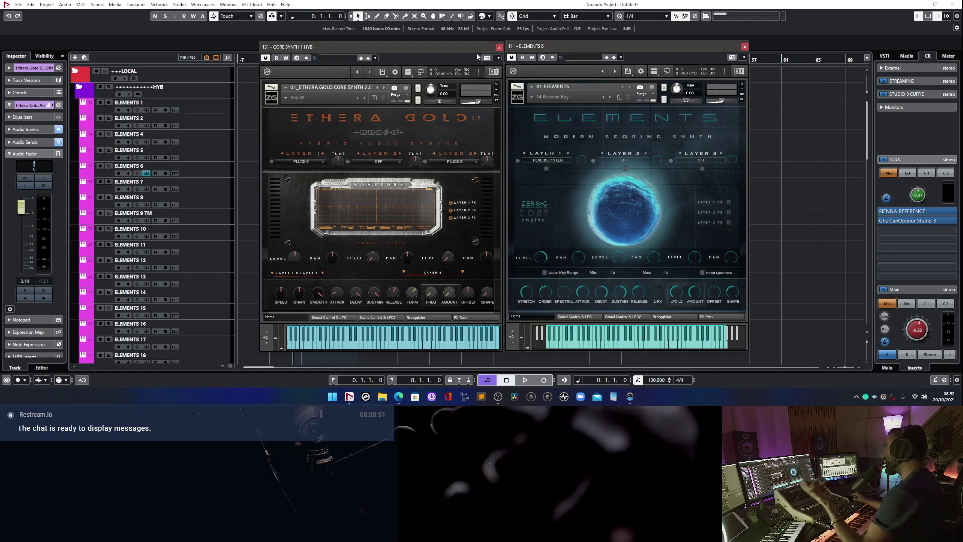
Shift the CORE SYNTH 1 HYB and ELEMENTS 6 windows together toward the track list, keeping them side by side.
left_click_drag(476, 54, 456, 56)
left_click_drag(577, 52, 552, 55)
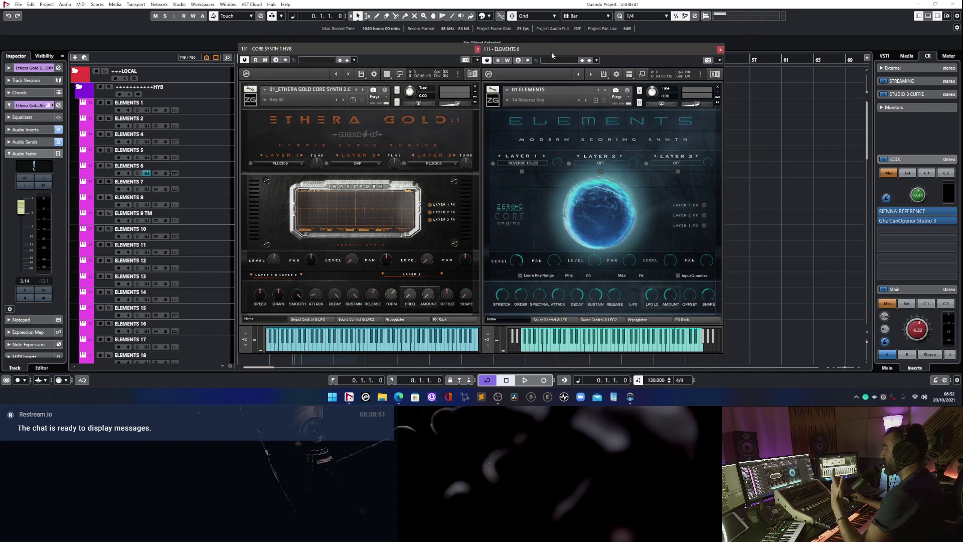
Show the envelope and sound sliders of all three layers in ELEMENTS 6, then hide them again.
left_click(522, 172)
left_click(601, 171)
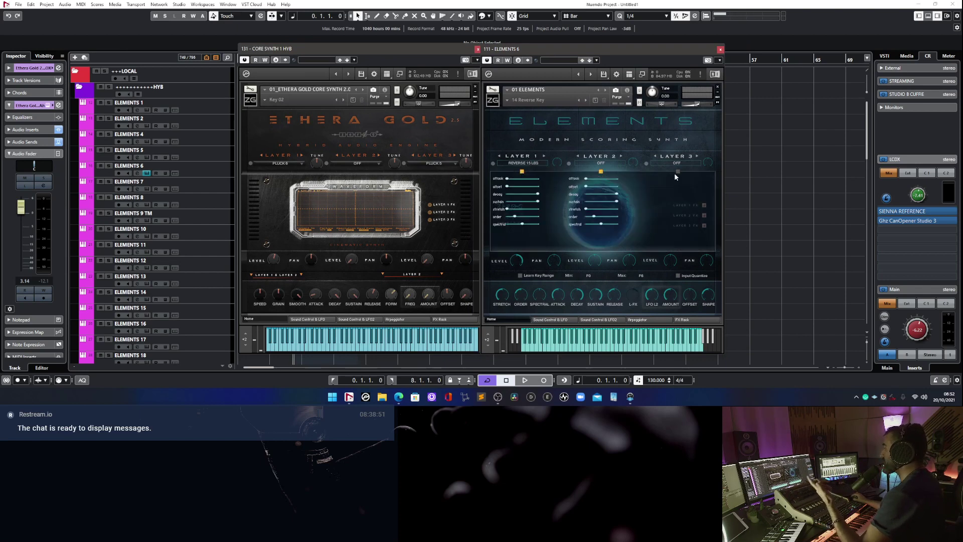
left_click(676, 172)
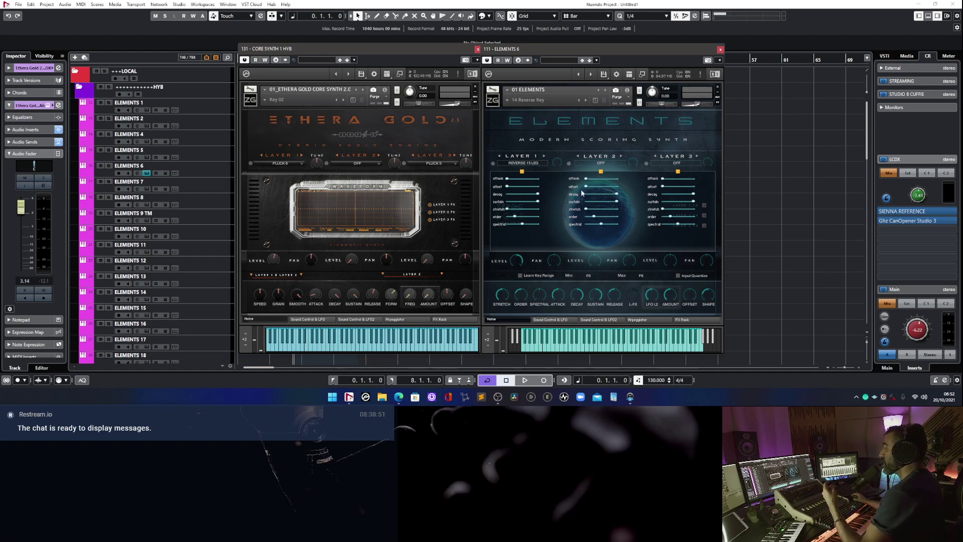
left_click(522, 171)
left_click(601, 171)
left_click(677, 172)
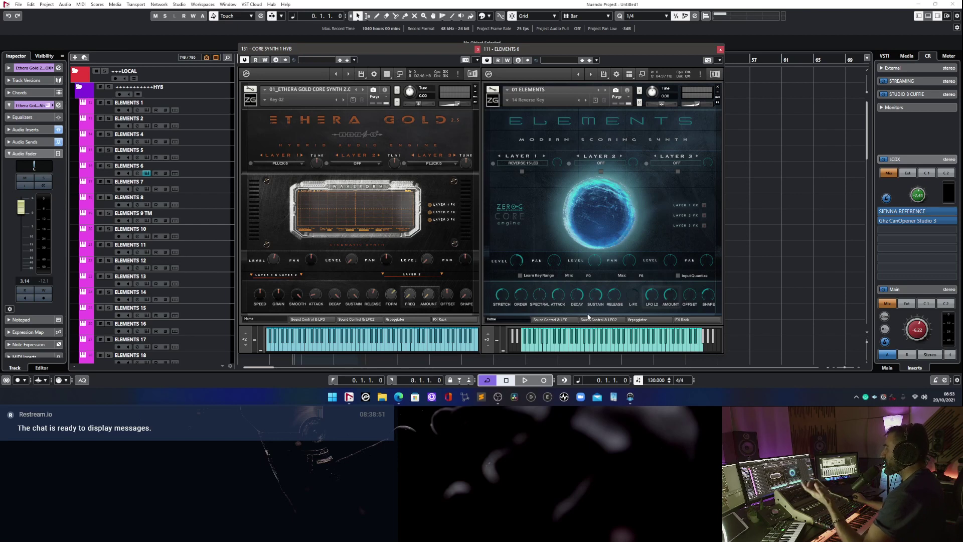
Compare the Sound Control & LFO pages of both synths, including the ELEMENTS 6 assignable table targets, and return both to their home pages.
left_click(559, 319)
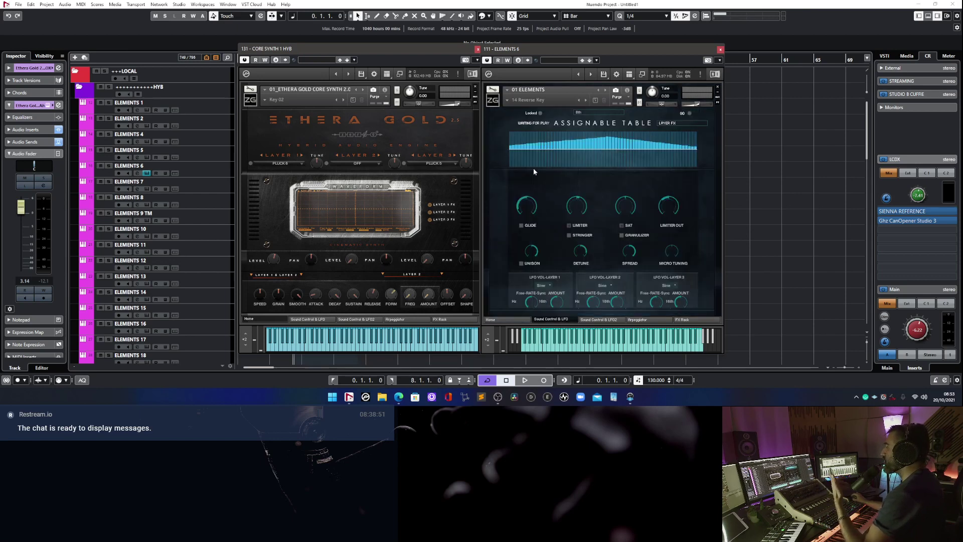
left_click(308, 319)
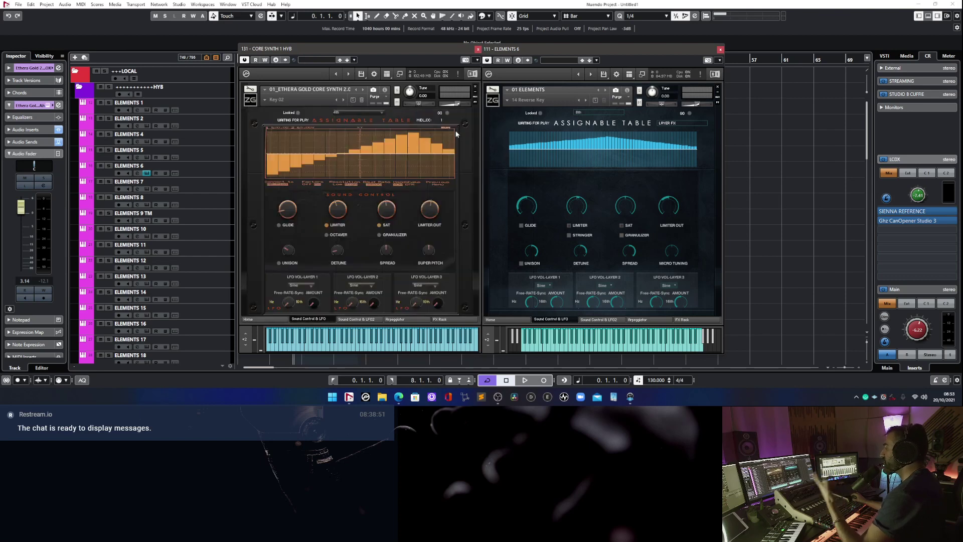
left_click(675, 123)
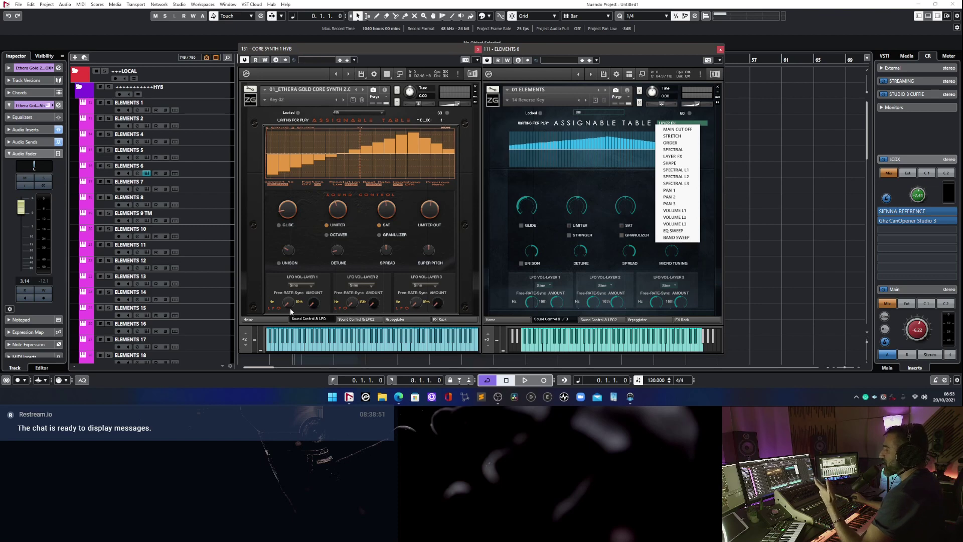
left_click(249, 319)
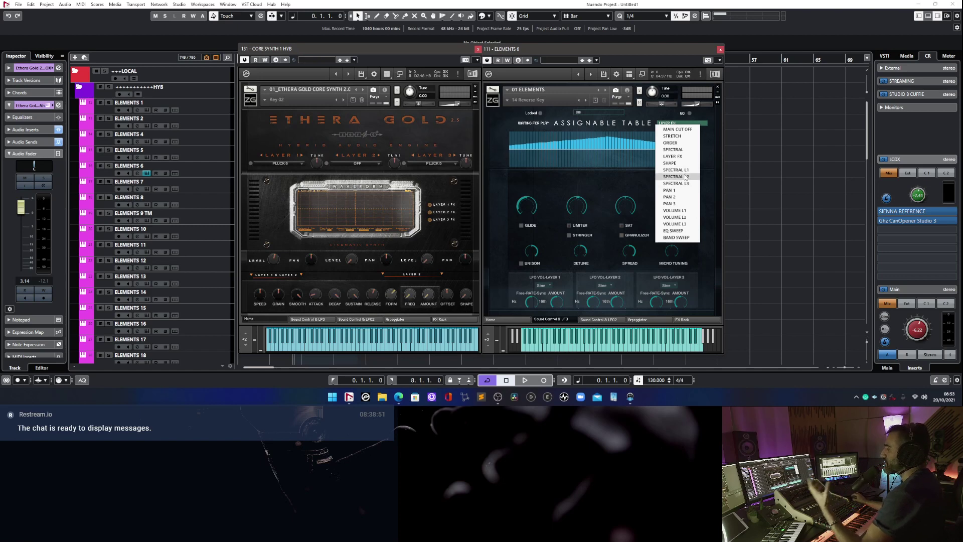
left_click(321, 319)
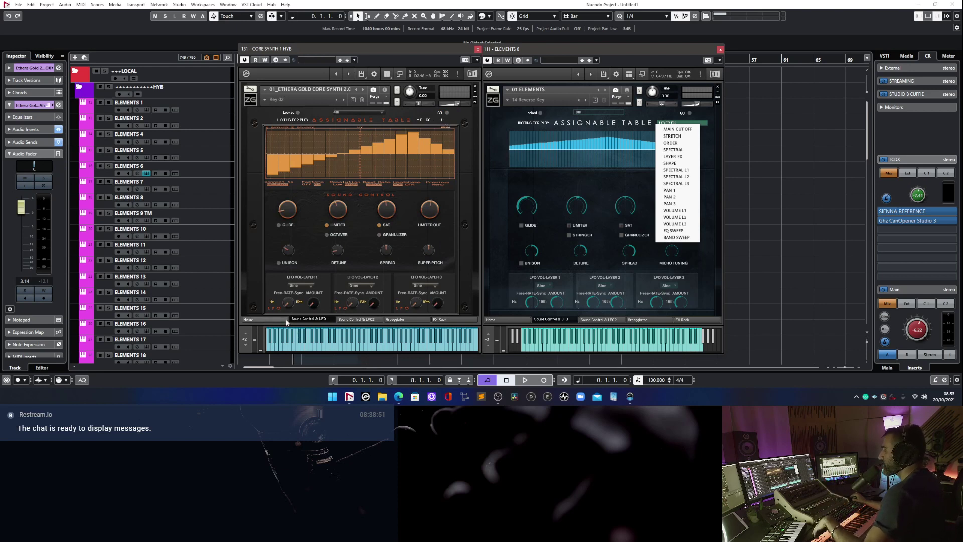
left_click(266, 319)
left_click(504, 123)
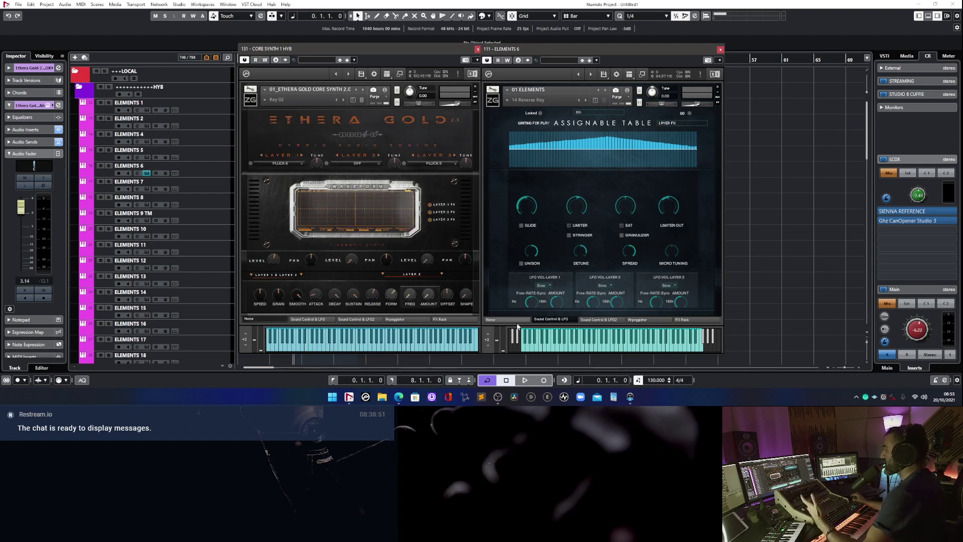
left_click(517, 321)
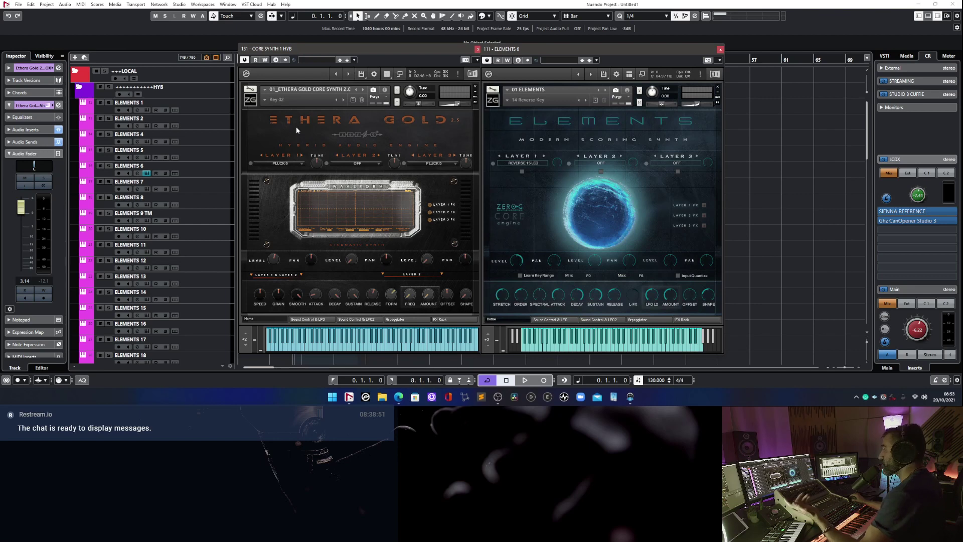
Load the #Init preset in the CORE SYNTH 1 HYB instrument.
left_click(265, 100)
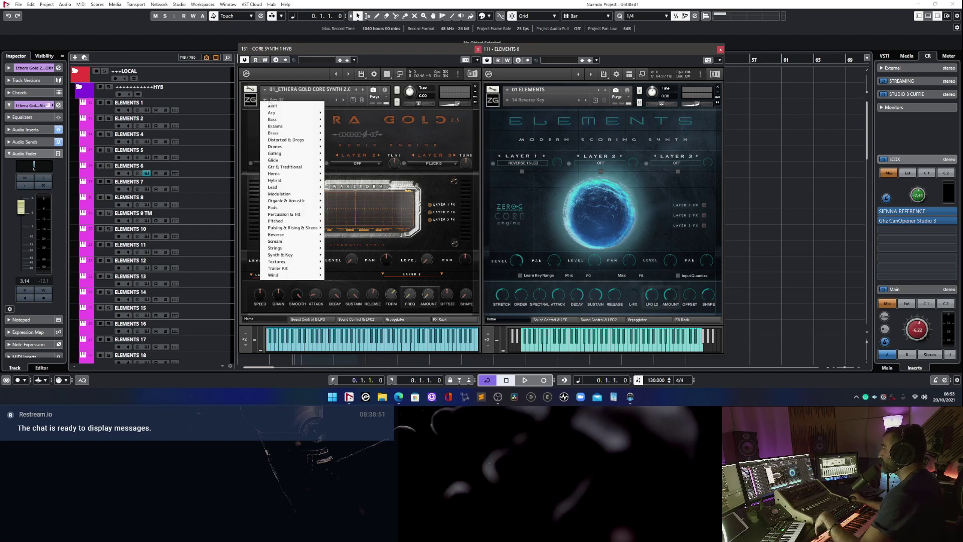
left_click(308, 116)
left_click(265, 101)
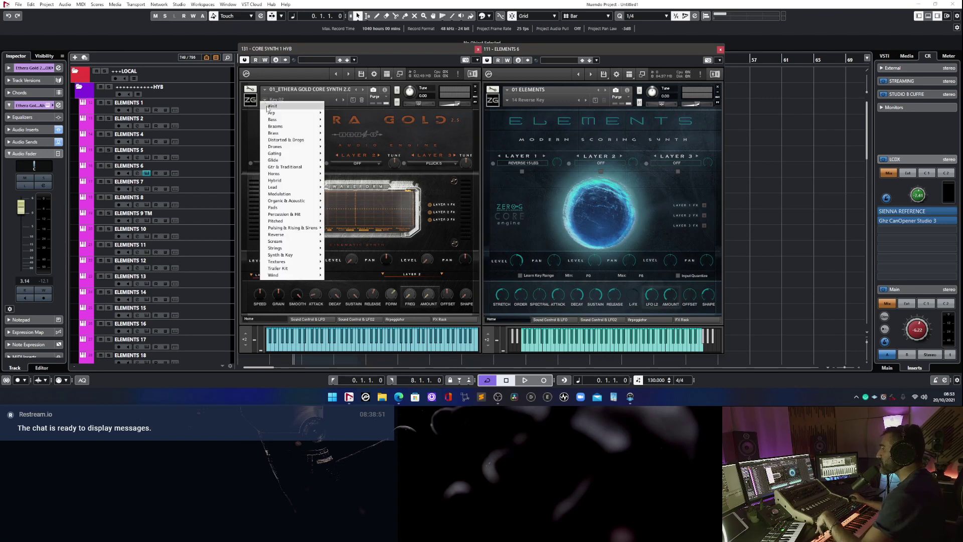
left_click(271, 106)
Look through the CORE SYNTH 1 HYB preset categories, including Percussion & Hit and Braams, without loading another preset.
left_click(268, 100)
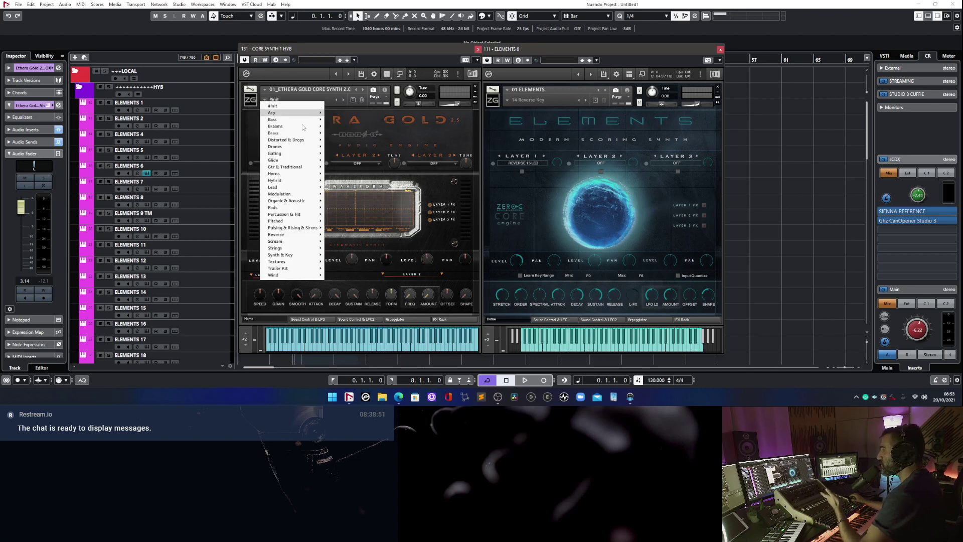
left_click(357, 145)
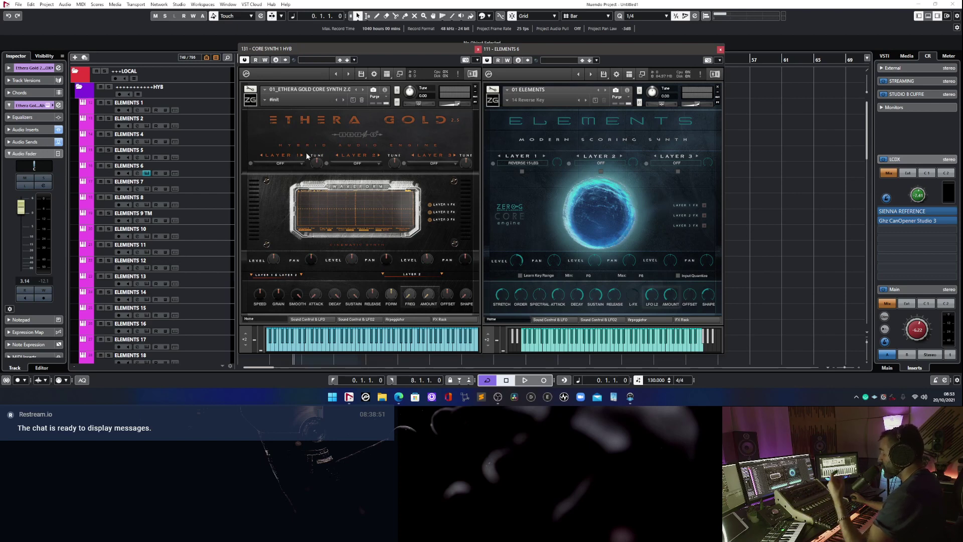
left_click(274, 100)
mouse_move(287, 216)
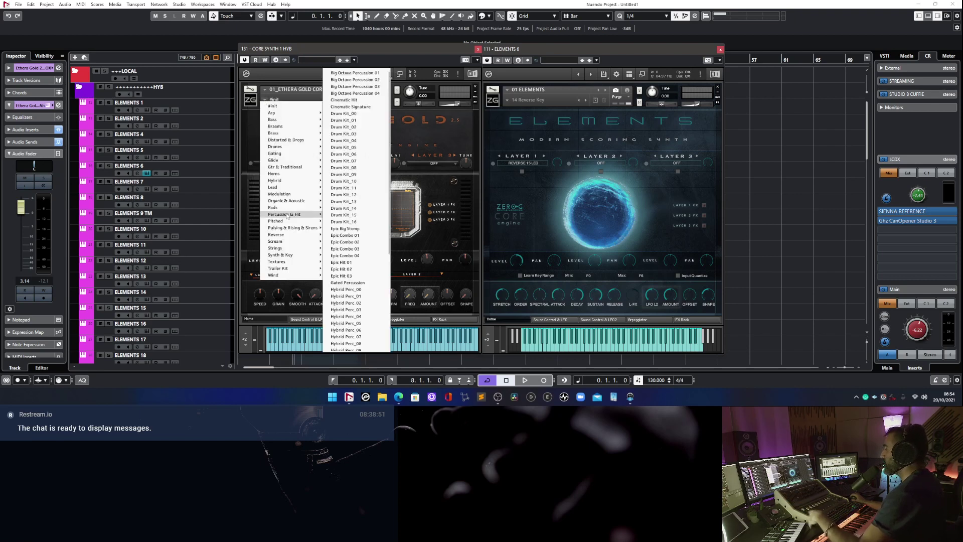
mouse_move(291, 126)
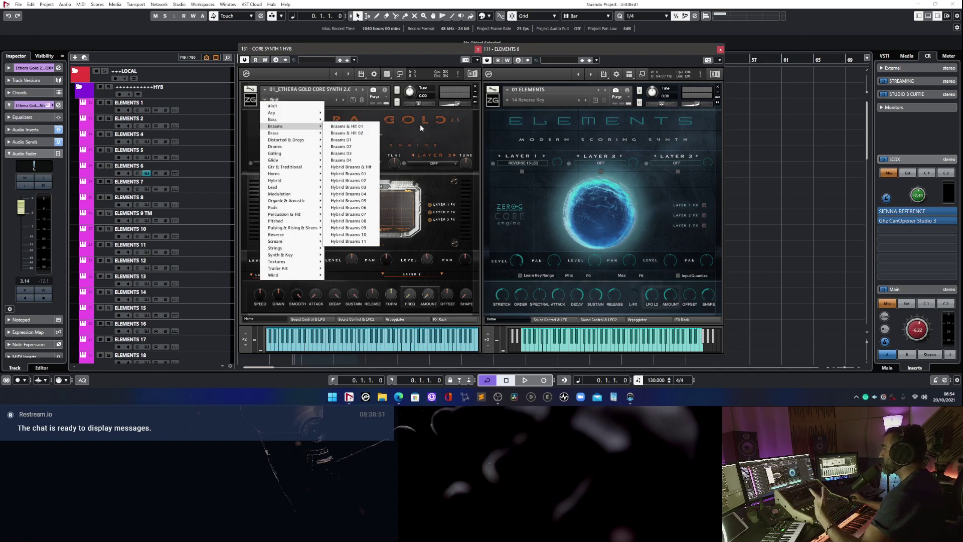
left_click(419, 124)
Set Layer 1 of the CORE SYNTH 1 HYB instrument to SYNTH 01.
left_click(289, 166)
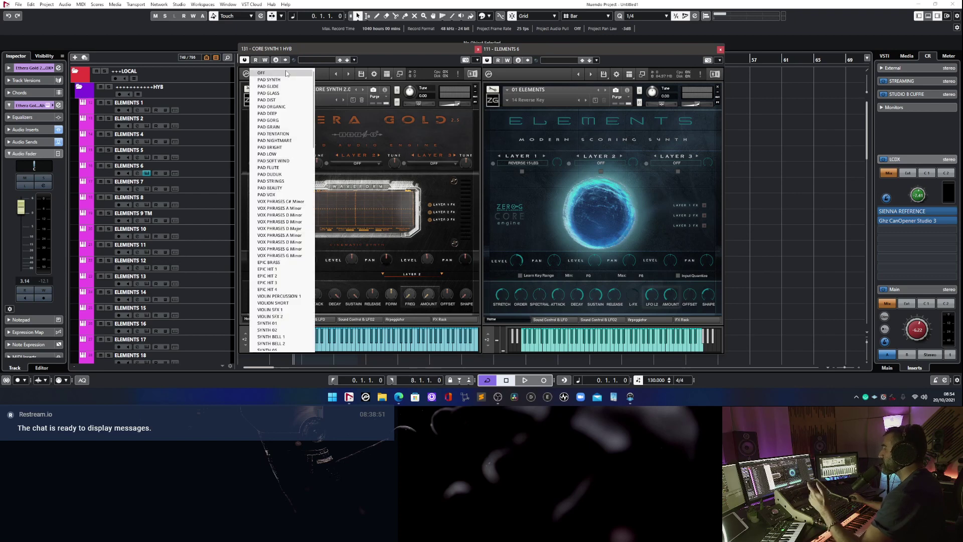
left_click(367, 129)
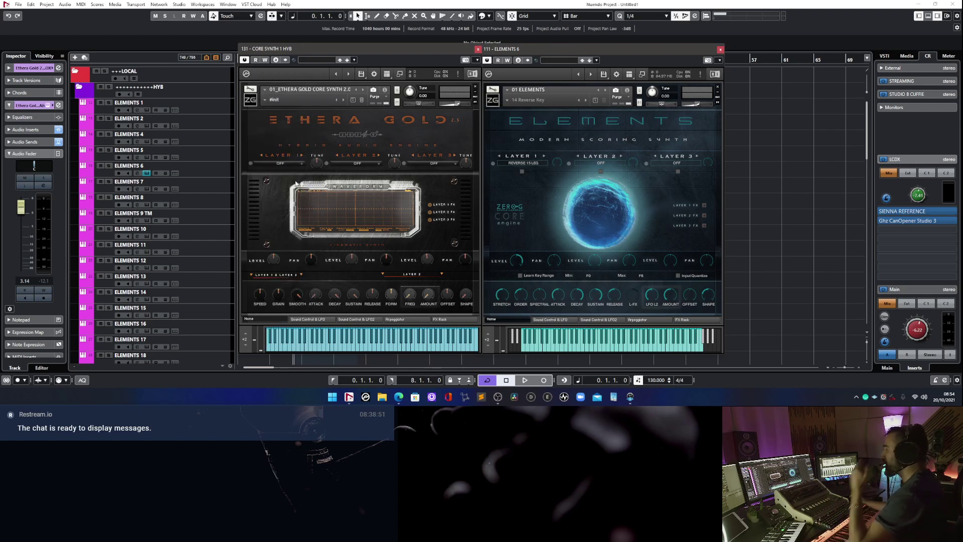
left_click(293, 166)
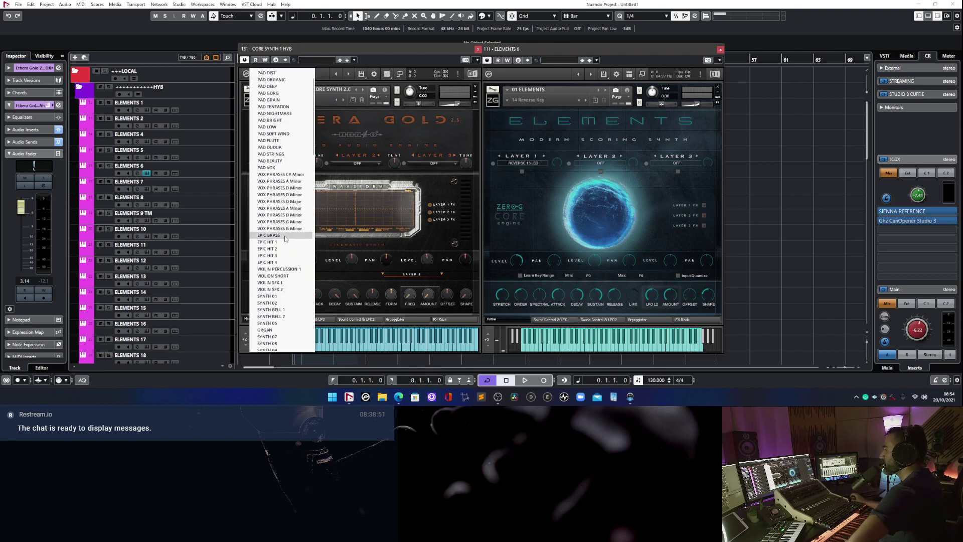
scroll(284, 246, "down", 3)
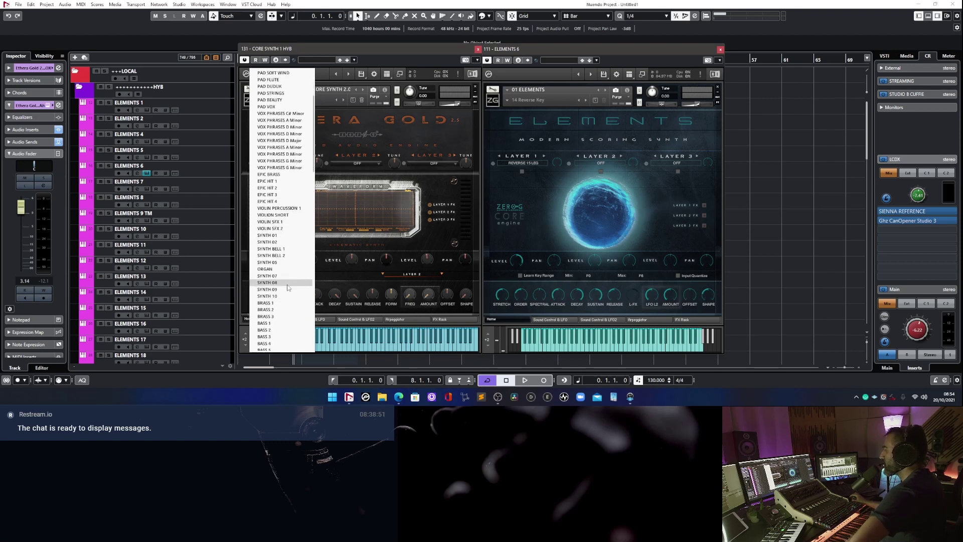
left_click(276, 235)
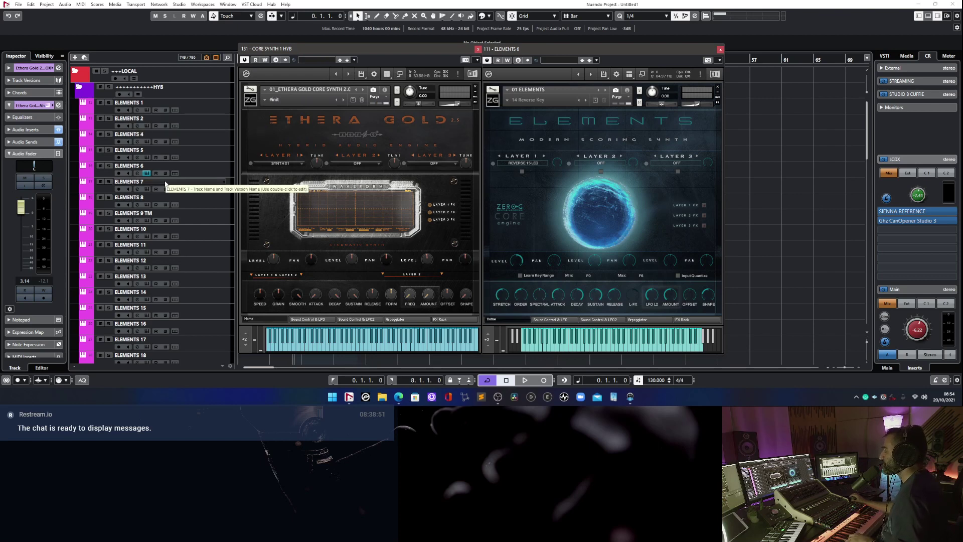
Move the CORE SYNTH 1 HYB track up the track list to directly below ELEMENTS 1.
scroll(169, 180, "down", 5)
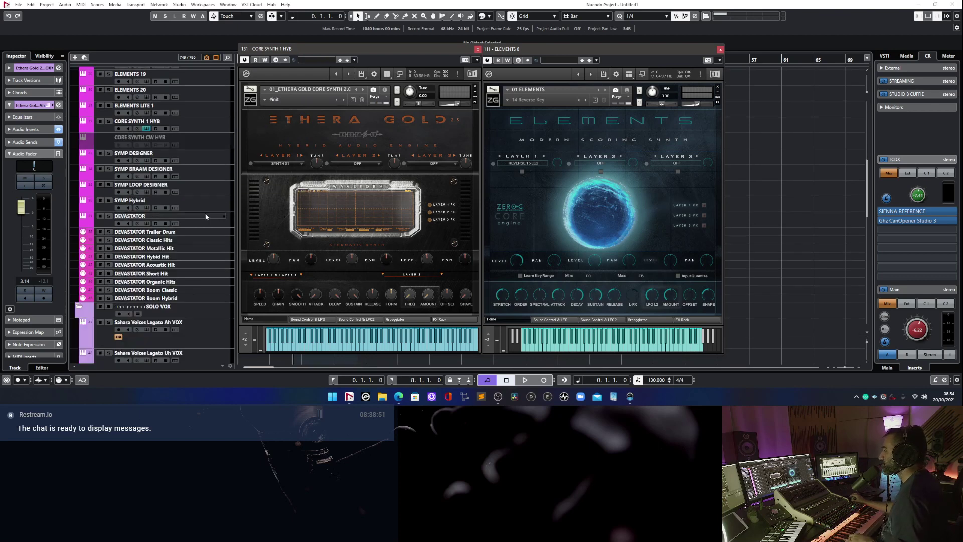
left_click(201, 125)
scroll(206, 74, "up", 1)
scroll(206, 74, "up", 6)
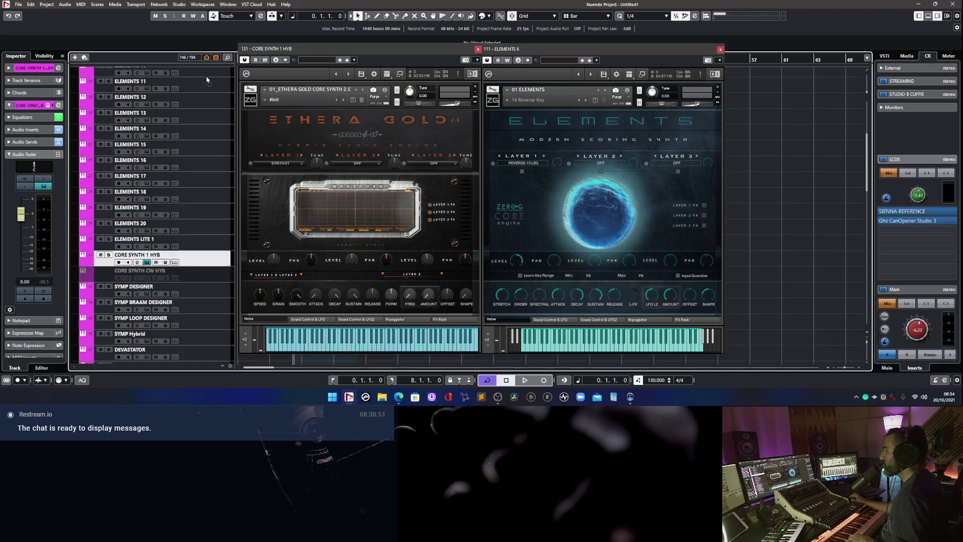
left_click_drag(208, 75, 208, 119)
Close the ELEMENTS 6 instrument and open the ELEMENTS 1 instrument, placing its window beside CORE SYNTH 1 HYB.
left_click(152, 113)
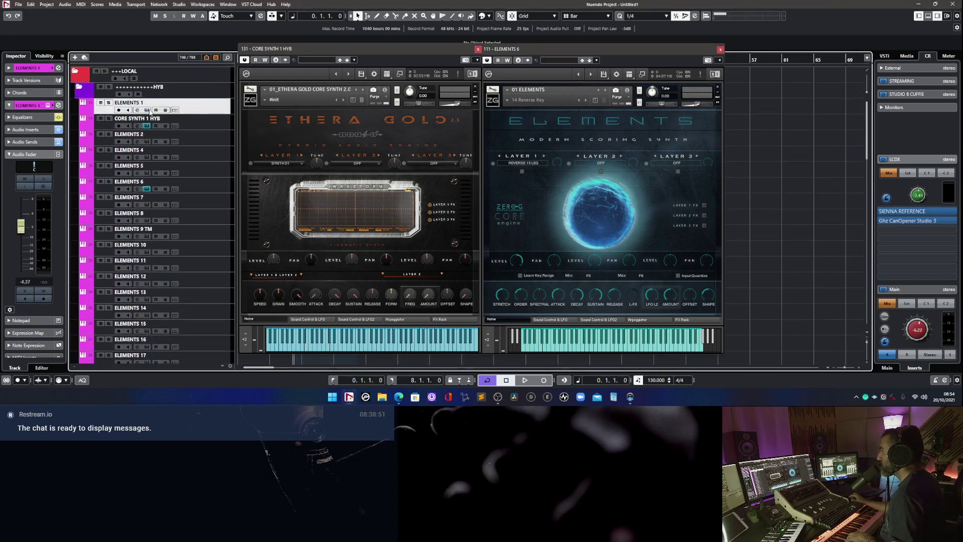
key("ctrl+w")
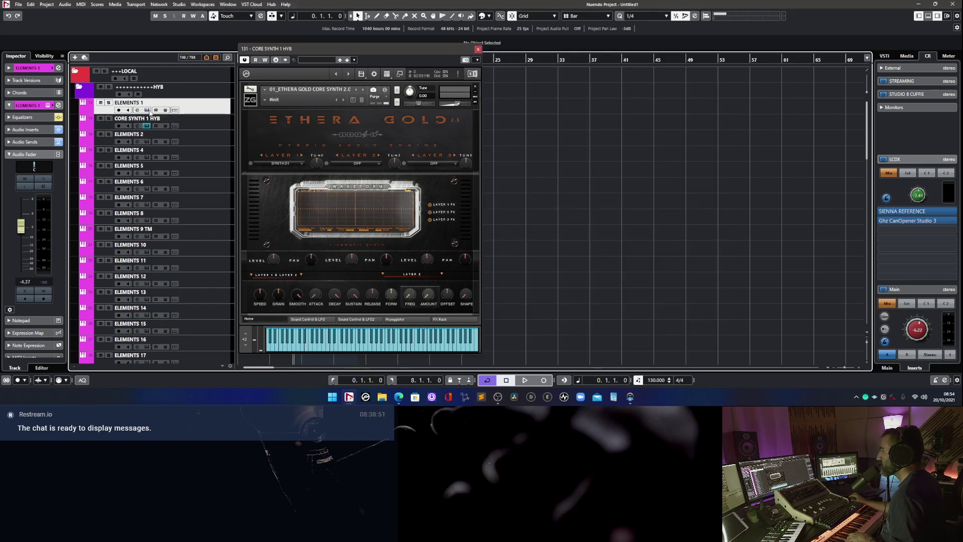
left_click(146, 109)
left_click_drag(681, 55, 584, 52)
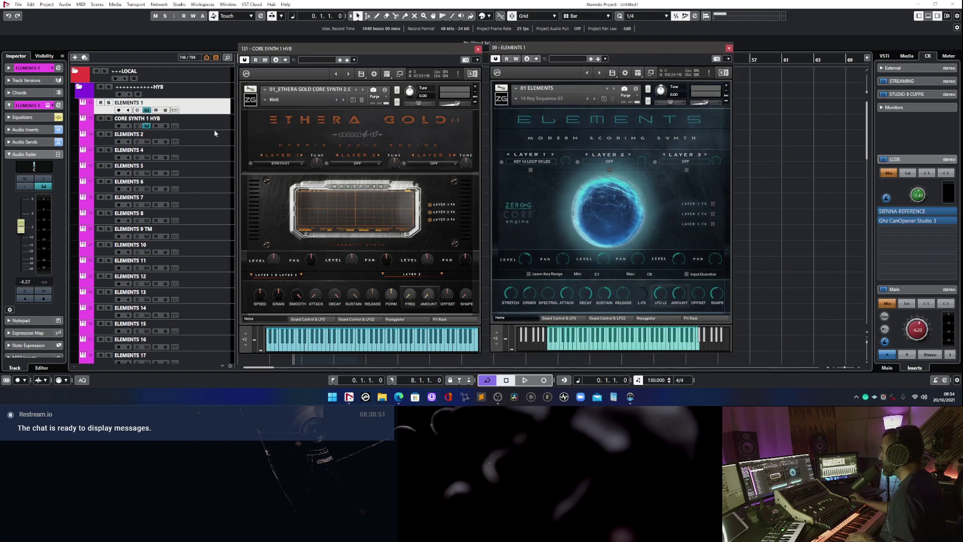
Record-enable the CORE SYNTH 1 HYB track and turn off its BLACKHOLE send.
left_click(120, 126)
left_click(209, 126)
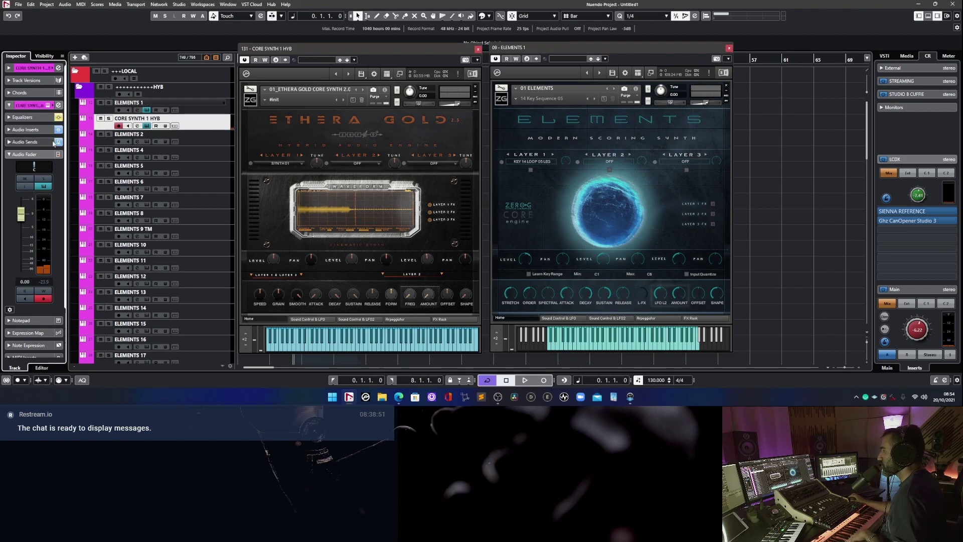
left_click(25, 142)
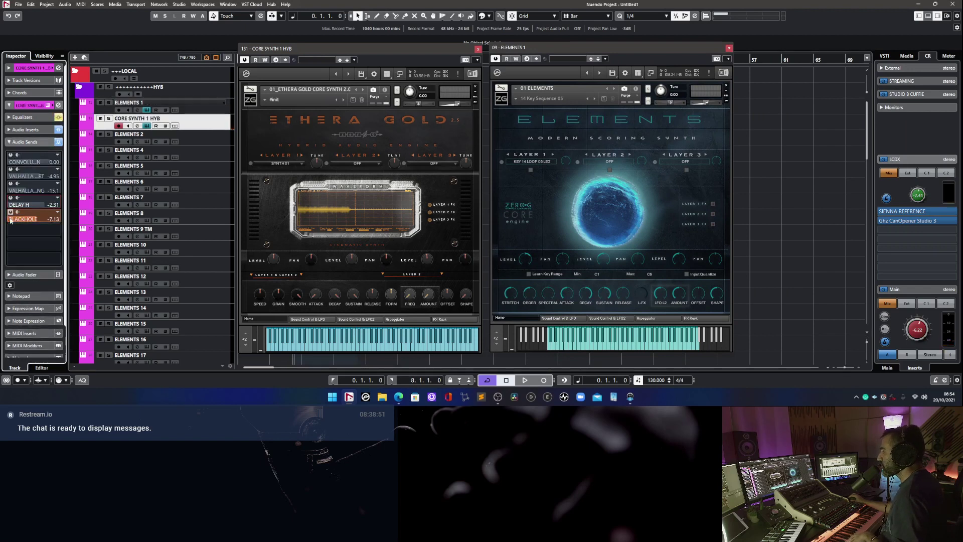
left_click(26, 130)
left_click(34, 148)
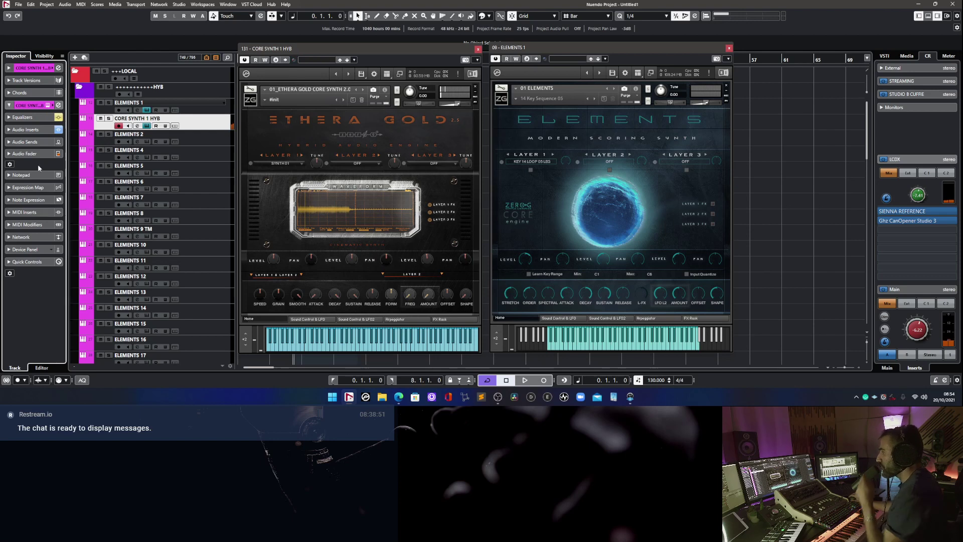
Raise the CORE SYNTH 1 HYB track's volume fader to 4.57 dB.
left_click(30, 154)
left_click_drag(30, 212, 30, 202)
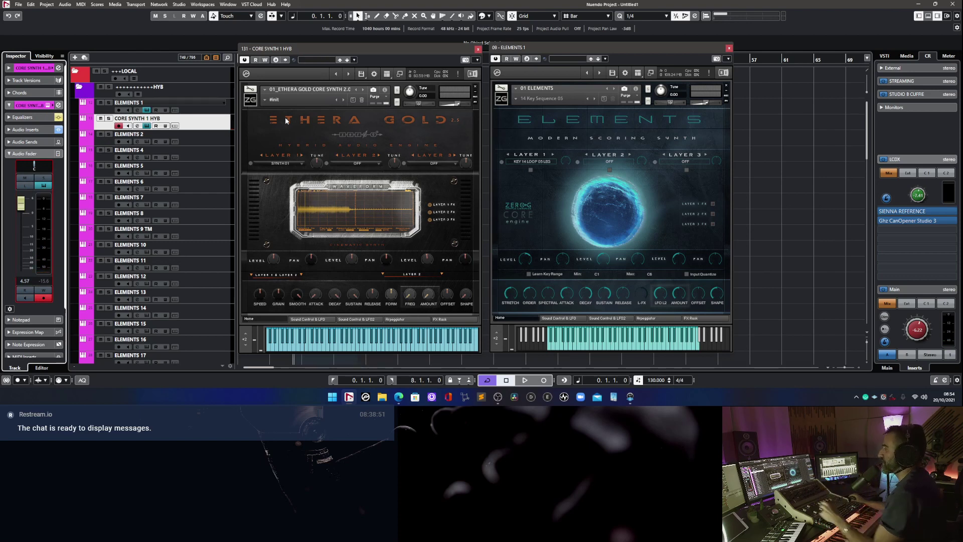
left_click(262, 298)
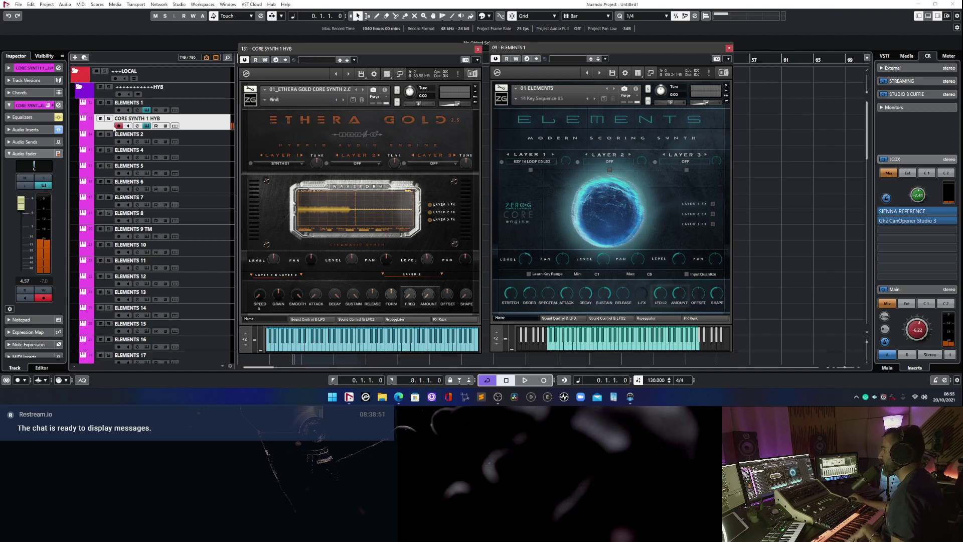
Load the #Init snapshot in the ELEMENTS 1 instrument and set Layer 1's sound source to SYNTH 10.
left_click(121, 107)
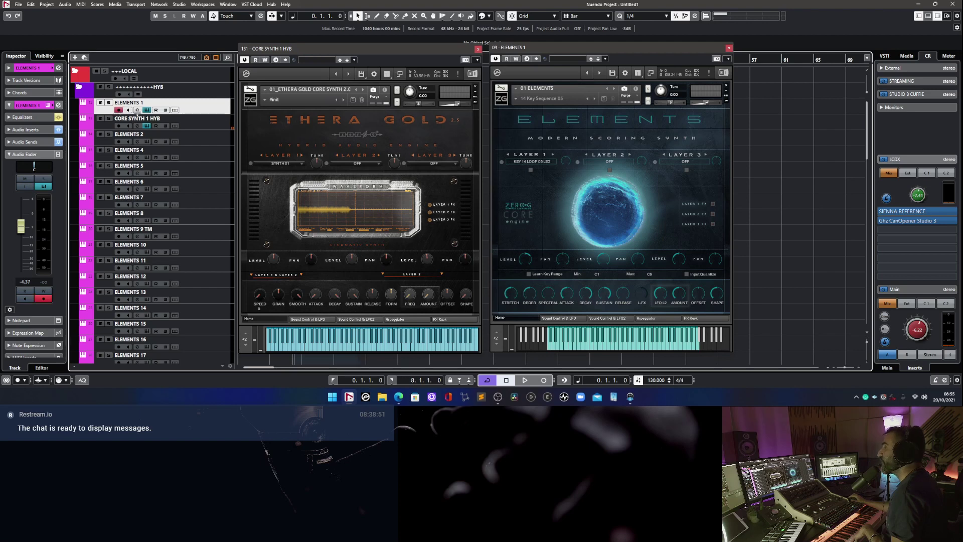
left_click(523, 100)
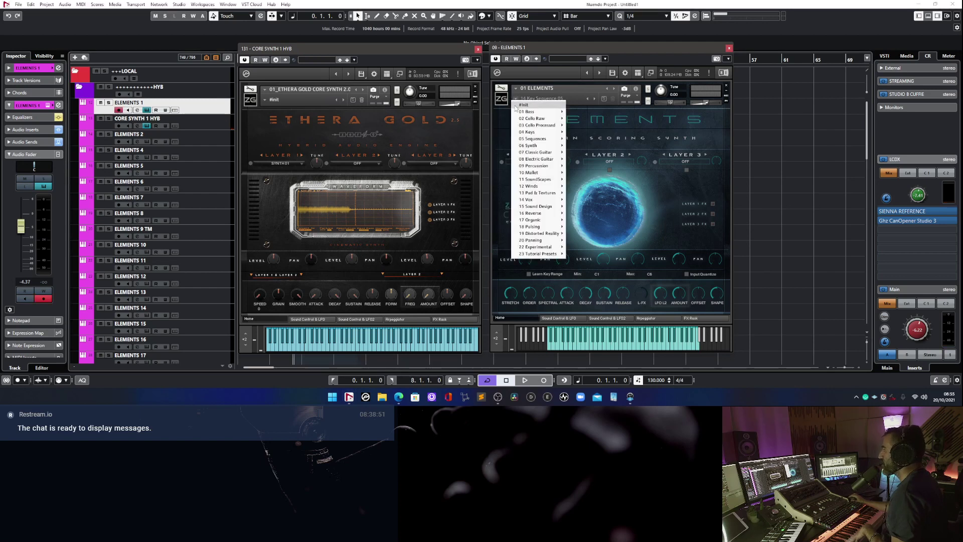
left_click(513, 161)
left_click(513, 160)
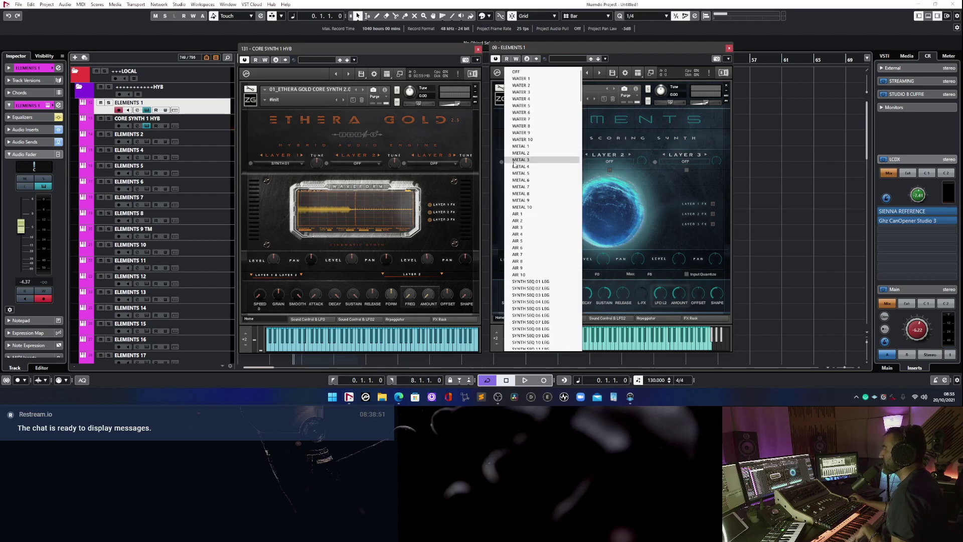
scroll(524, 263, "down", 15)
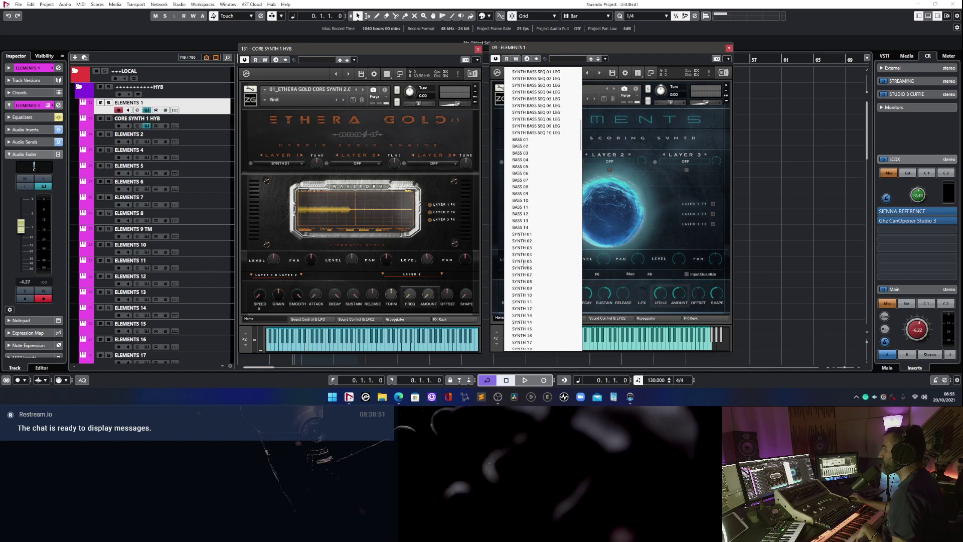
left_click(538, 104)
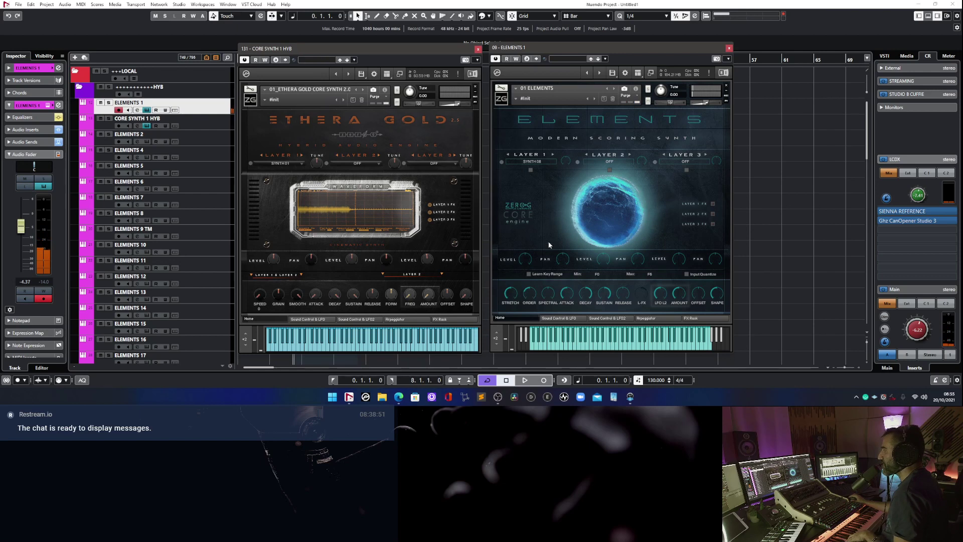
left_click(553, 154)
left_click(553, 154)
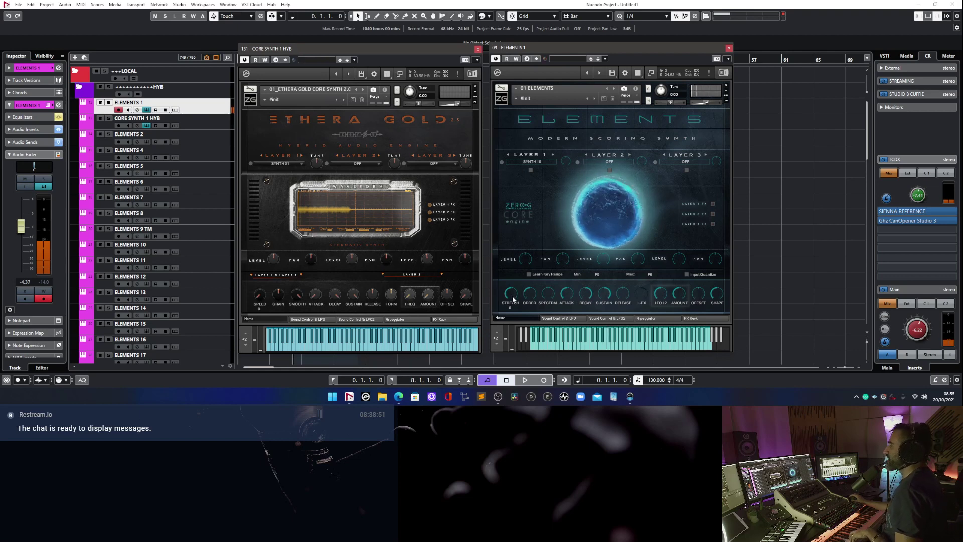
Try the Stretch controls for Layer 1 in Elements and raise that layer's level to 84.
left_click_drag(513, 299, 509, 301)
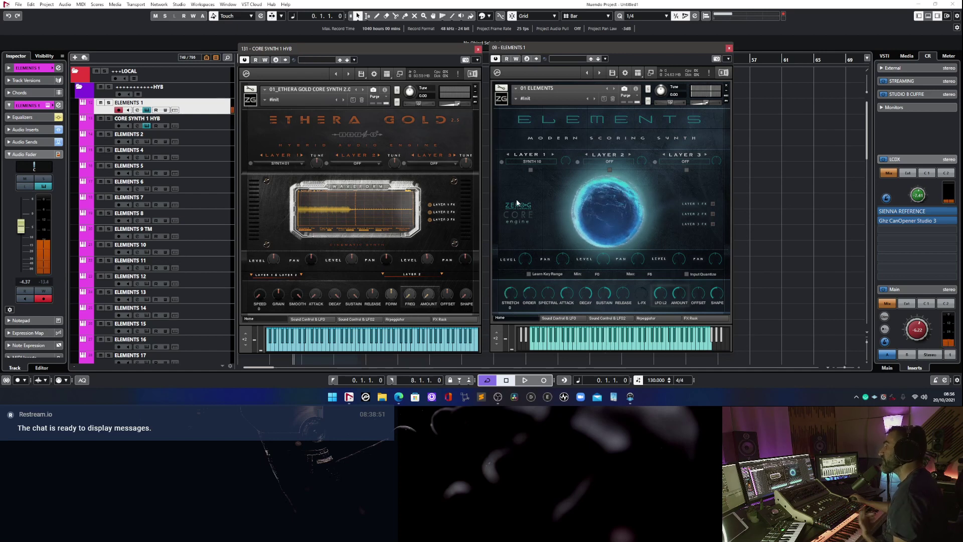
left_click(529, 170)
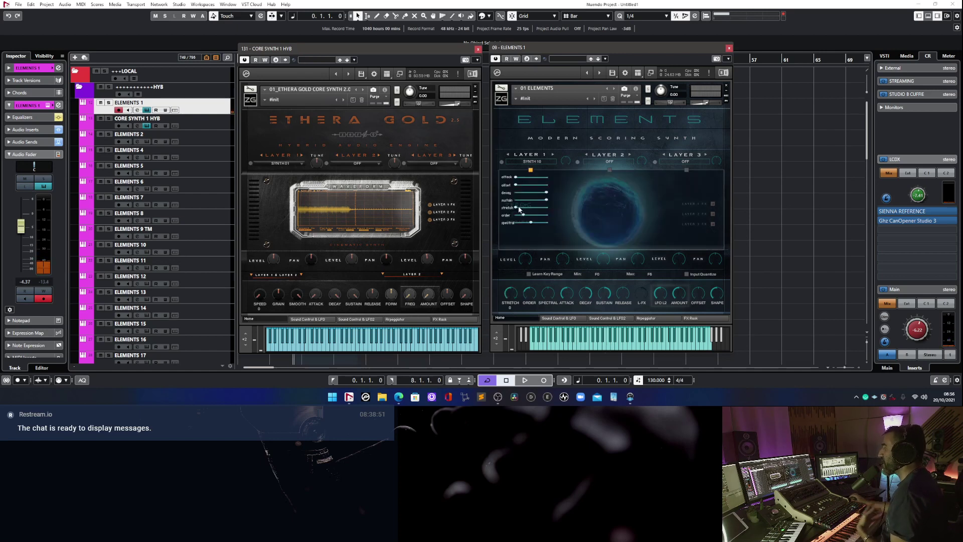
left_click_drag(519, 209, 533, 208)
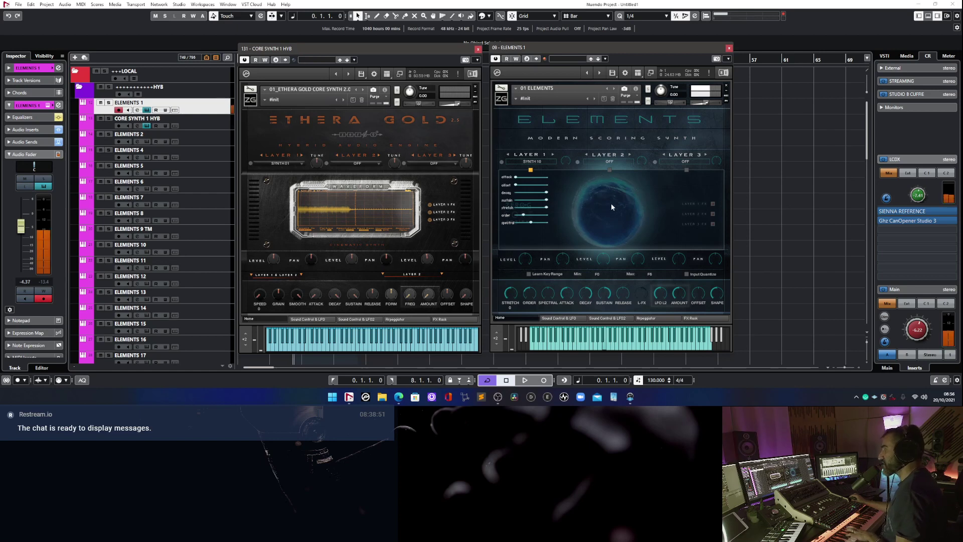
mouse_move(528, 255)
left_click_drag(527, 254, 528, 252)
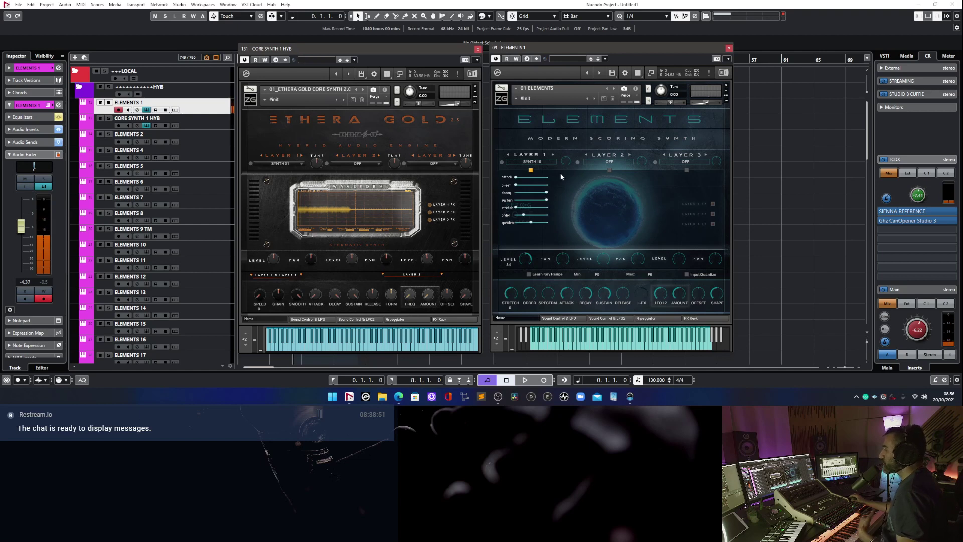
left_click(531, 170)
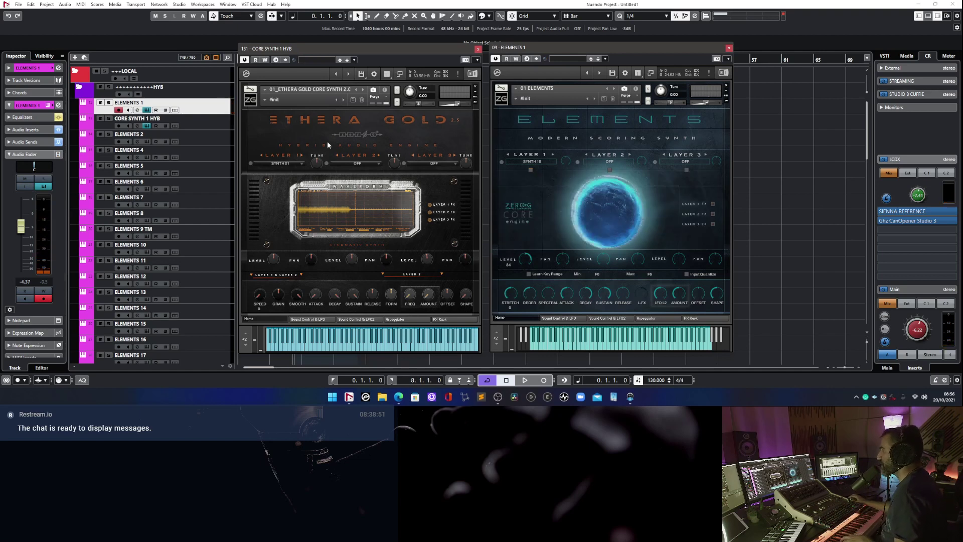
Record-enable the CORE SYNTH 1 HYB track and set the Ethera Gold Grain to 100 with Speed at 0.
left_click(122, 122)
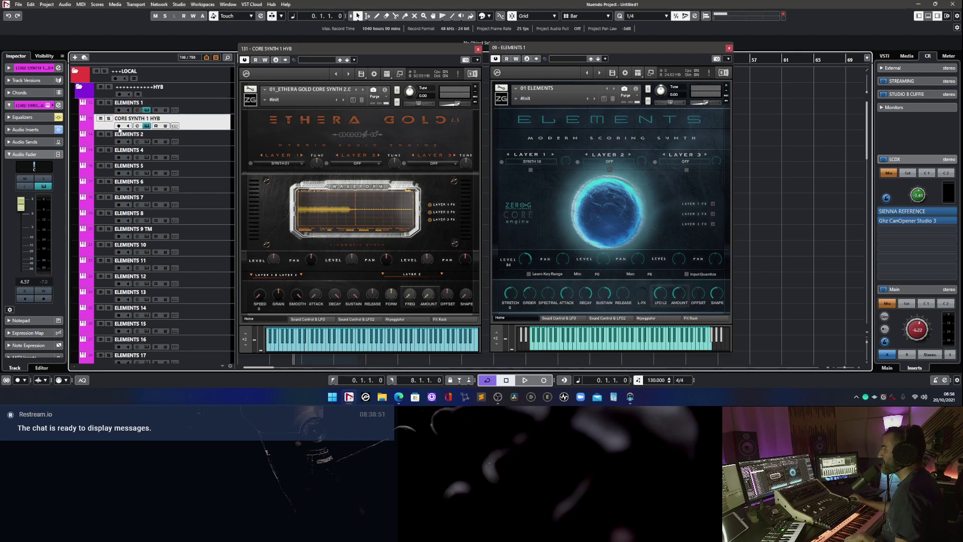
left_click(119, 127)
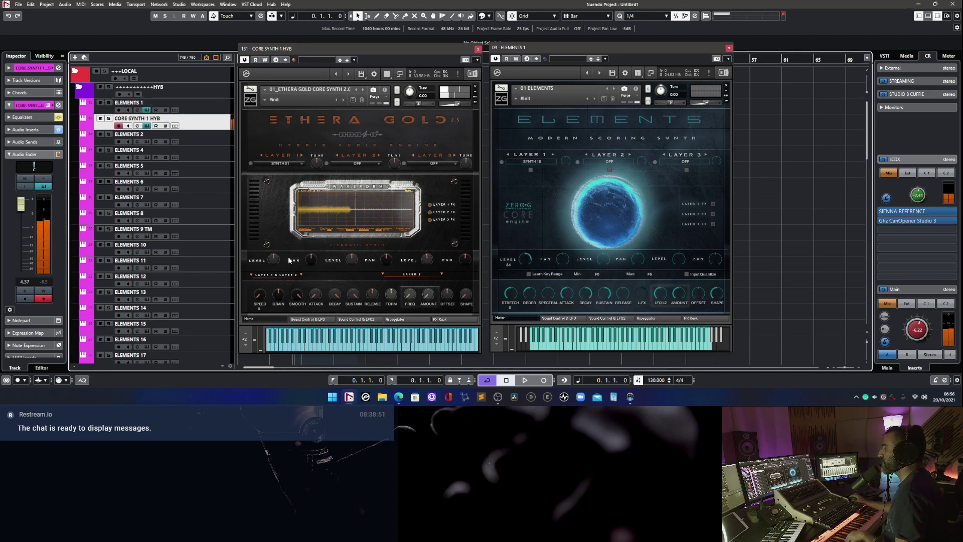
left_click_drag(260, 298, 257, 307)
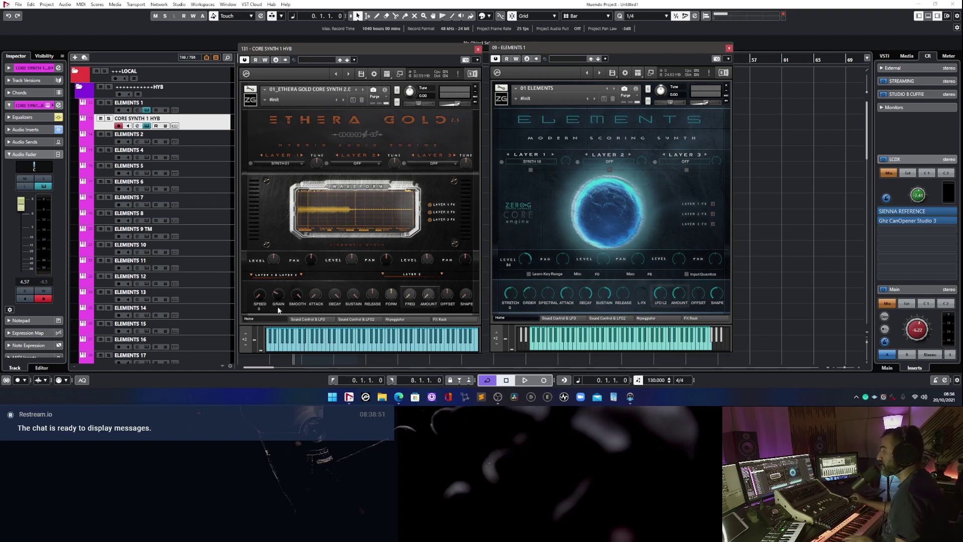
left_click_drag(278, 307, 276, 311)
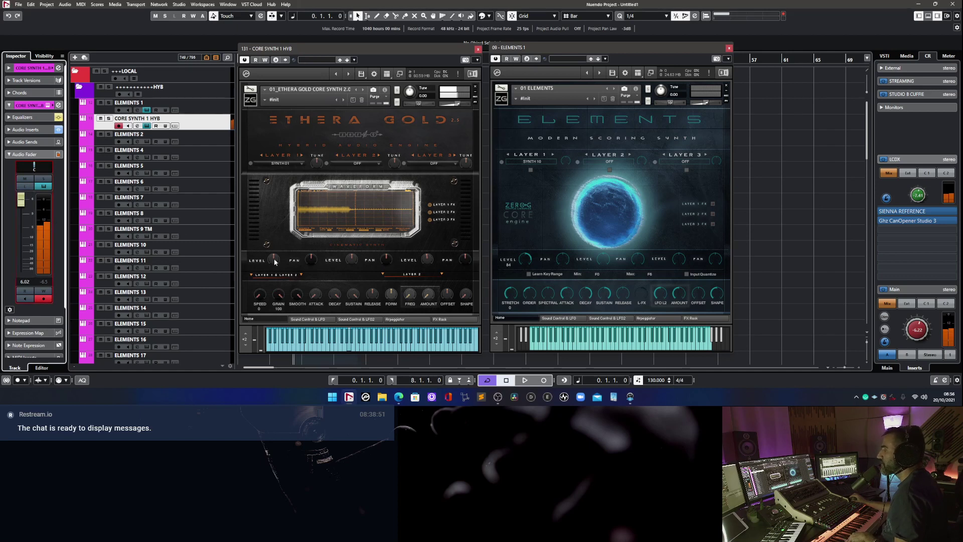
Raise Layer 1's level in Ethera Gold and vary its Speed, Grain and Smooth amounts.
left_click_drag(274, 260, 276, 260)
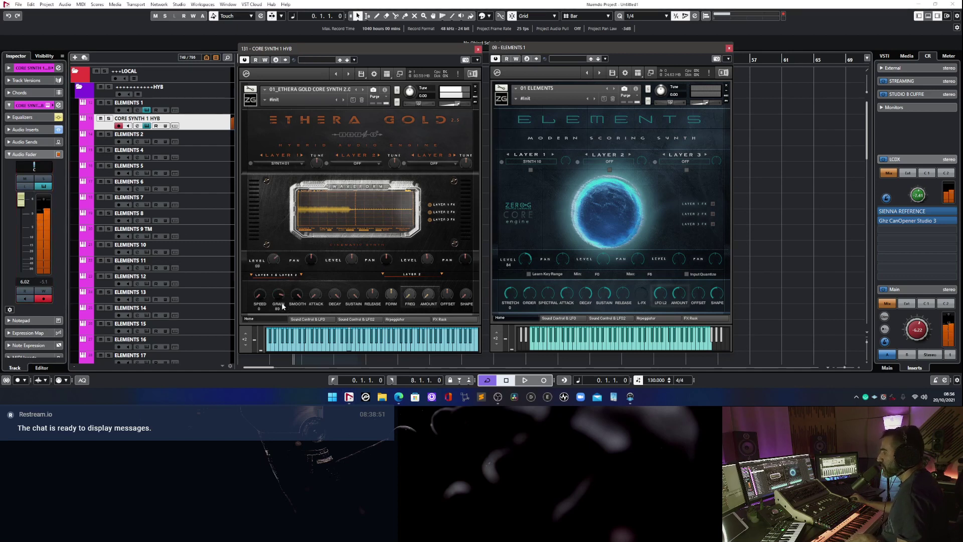
mouse_move(282, 310)
left_mouse_down()
mouse_move(273, 329)
mouse_move(282, 310)
mouse_move(282, 331)
mouse_move(281, 297)
mouse_move(282, 313)
mouse_move(293, 301)
left_mouse_up()
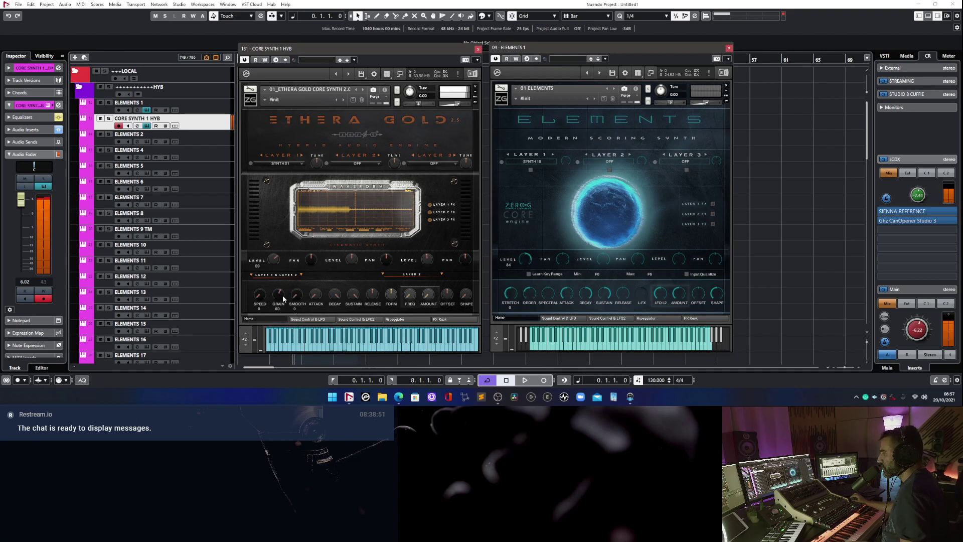
left_click_drag(280, 283, 280, 300)
left_click_drag(259, 292, 279, 300)
scroll(258, 295, "up", 2)
scroll(259, 296, "down", 2)
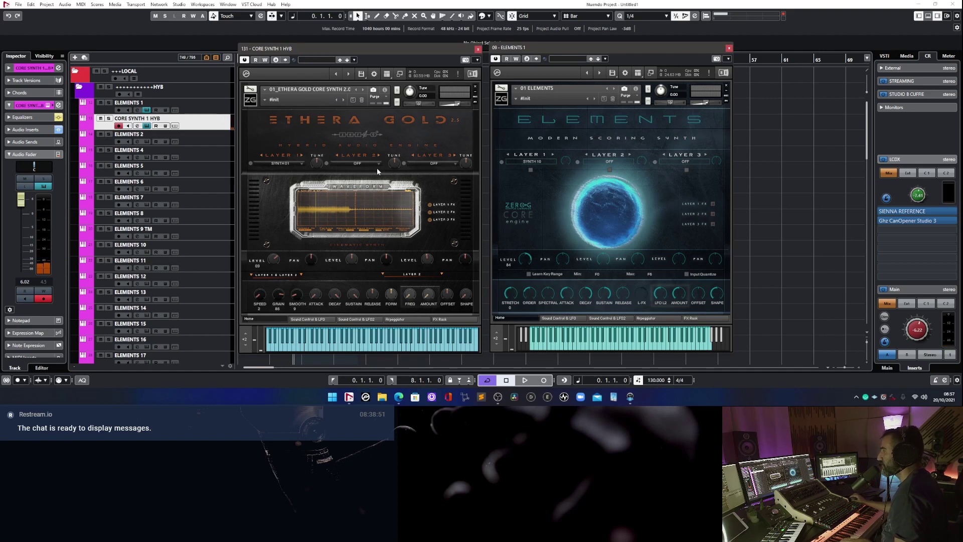
Change Ethera Gold's Layer 1 source to PAD SOFT WIND and adjust its Speed, Grain and layer level, with Grain at 91.
left_click(296, 163)
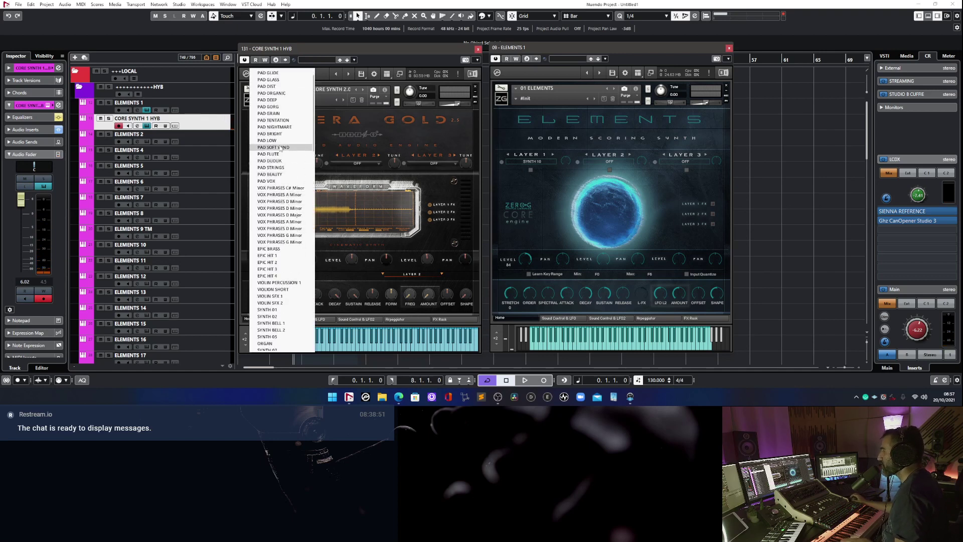
left_click(273, 160)
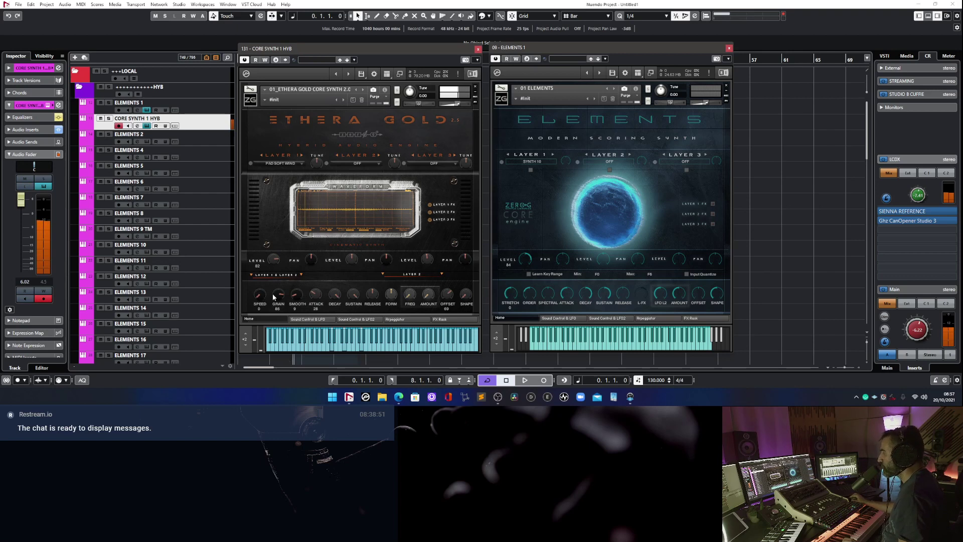
left_click_drag(273, 297, 299, 331)
mouse_move(282, 299)
left_mouse_down()
mouse_move(282, 326)
mouse_move(283, 301)
left_mouse_up()
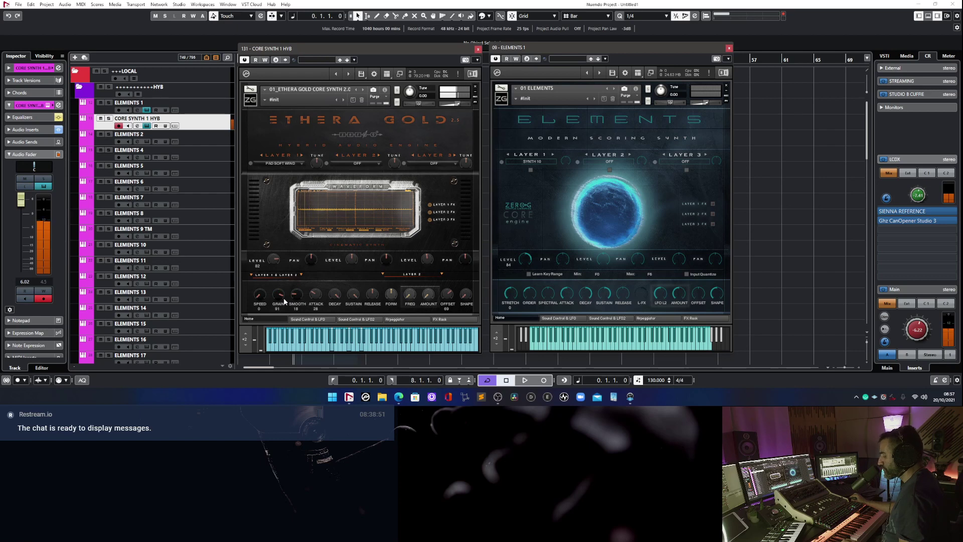
left_click_drag(264, 300, 264, 297)
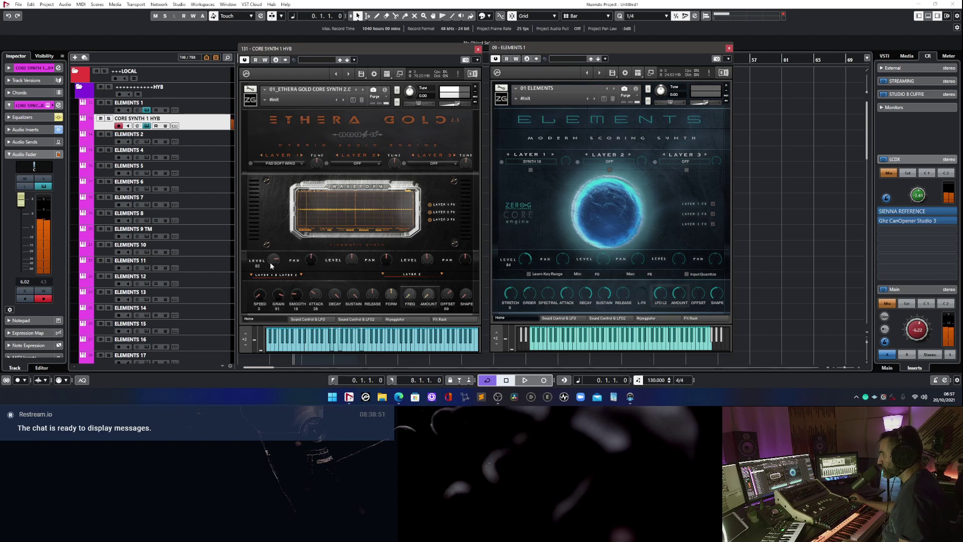
left_click_drag(274, 261, 275, 260)
Load TEXTURE 3 into Layer 2 of Ethera Gold and raise the Layer 2 level.
left_click(358, 162)
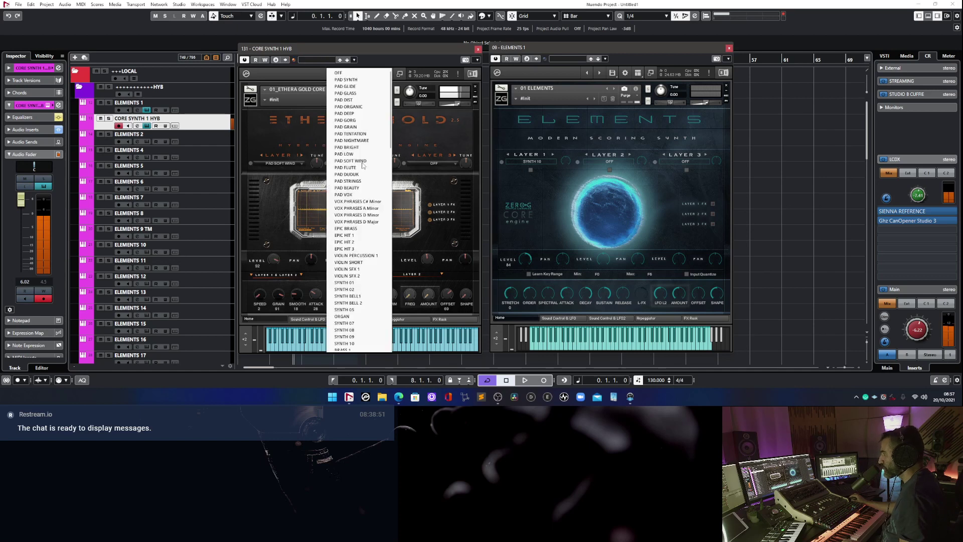
scroll(353, 272, "down", 3)
scroll(353, 272, "down", 5)
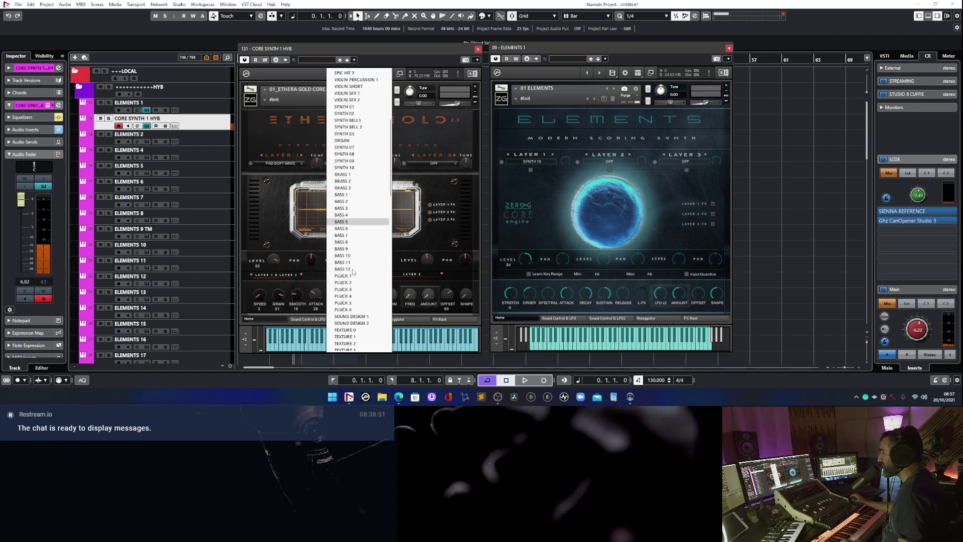
left_click(352, 269)
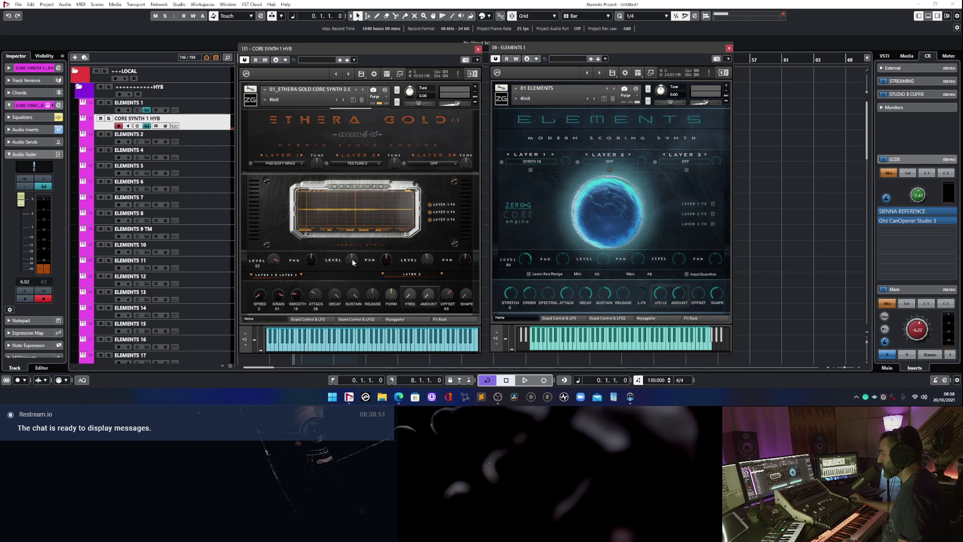
left_click(352, 258)
left_click_drag(353, 259, 354, 259)
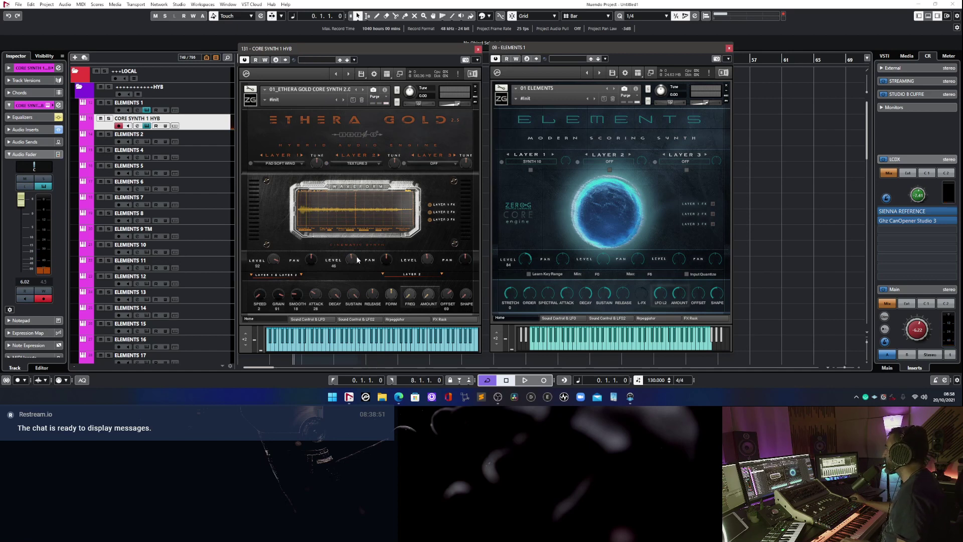
left_click_drag(357, 259, 356, 246)
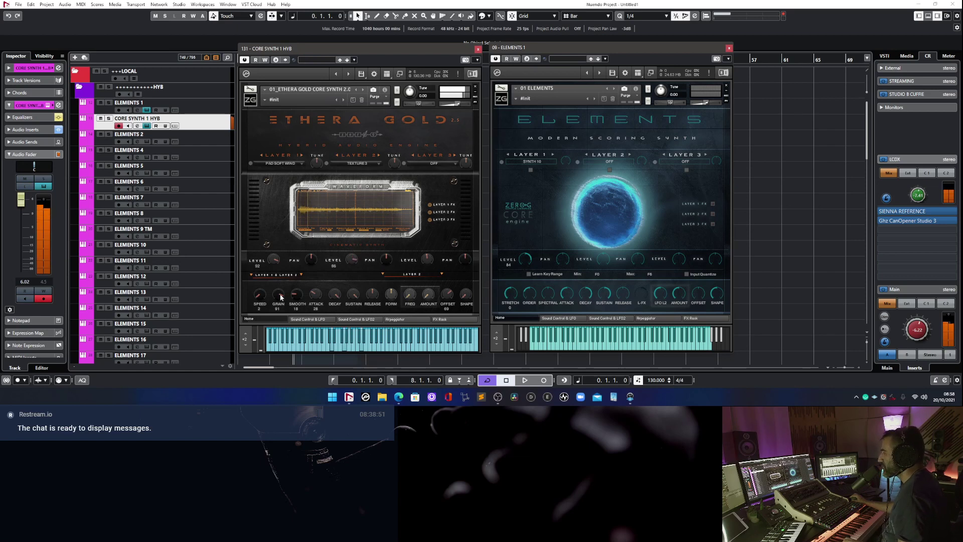
Set Ethera Gold's Speed to 10, Grain to 100 and Smooth to 24, and lower the Layer 2 level to 78.
left_click_drag(260, 294, 299, 294)
left_click_drag(357, 260, 356, 263)
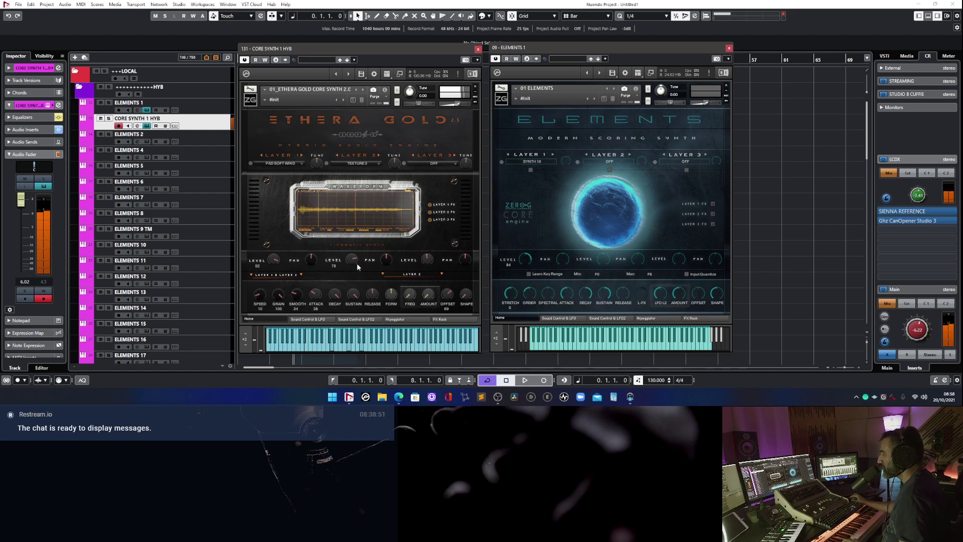
left_click(279, 312)
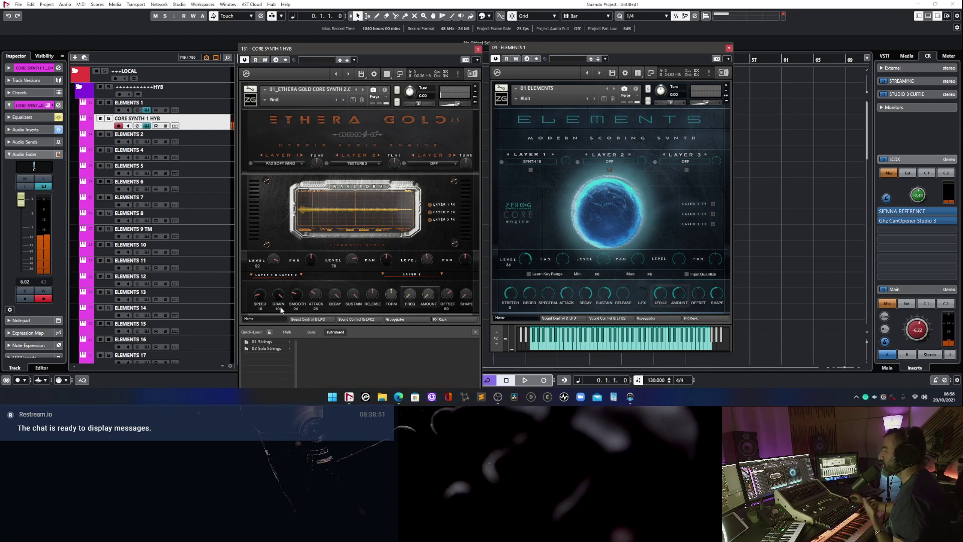
left_click(475, 332)
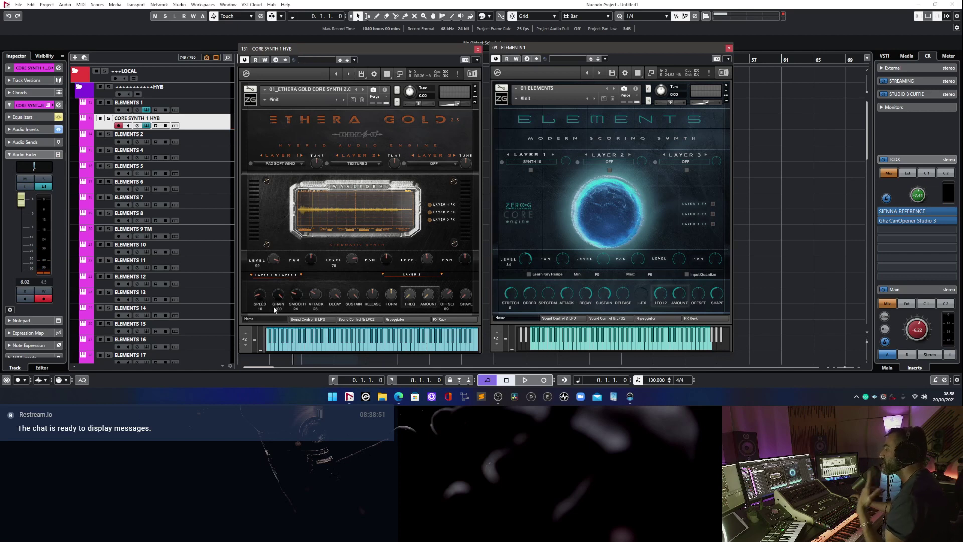
Redraw all 16 arpeggiator steps in Ethera Gold at a nearly even high level and enable the step sequencer.
left_click(401, 318)
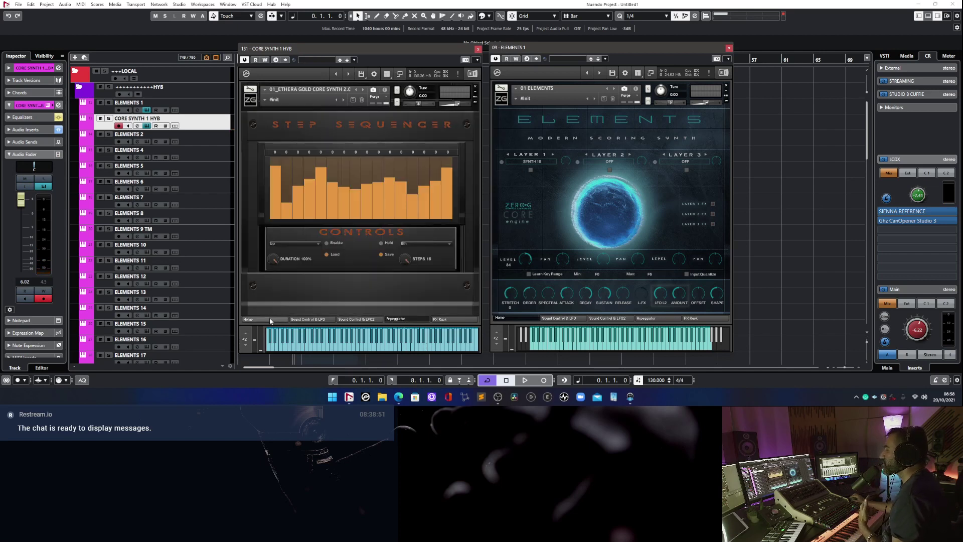
left_click(270, 320)
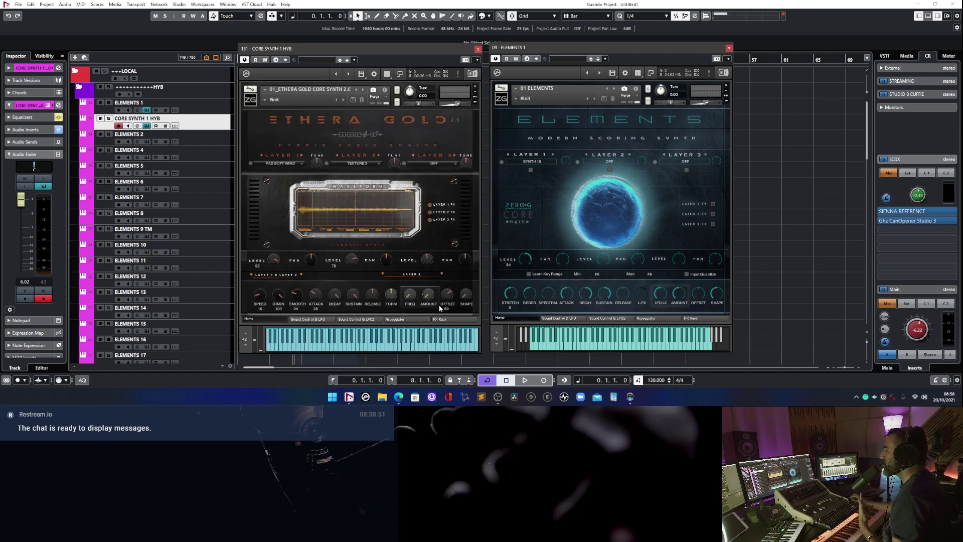
left_click(414, 319)
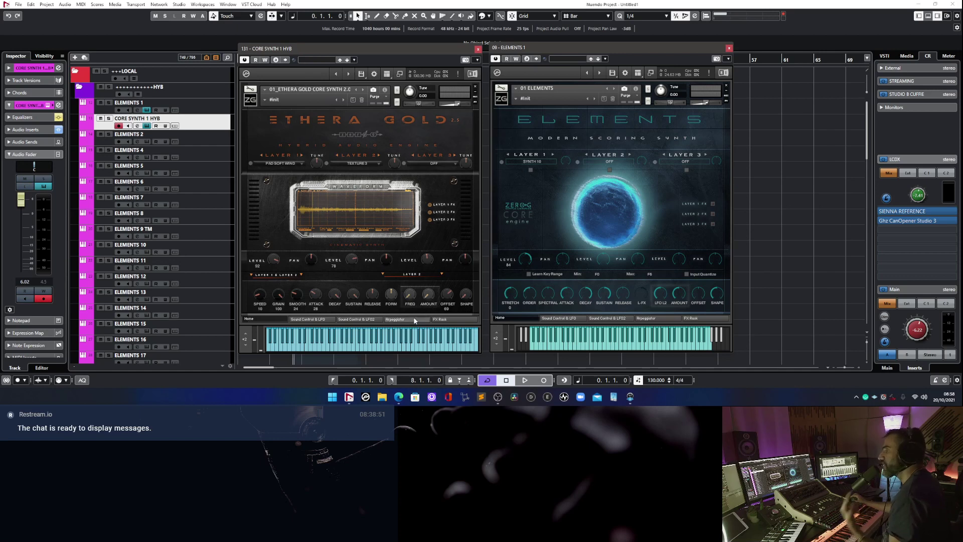
mouse_move(285, 176)
left_mouse_down()
mouse_move(291, 166)
mouse_move(449, 169)
left_mouse_up()
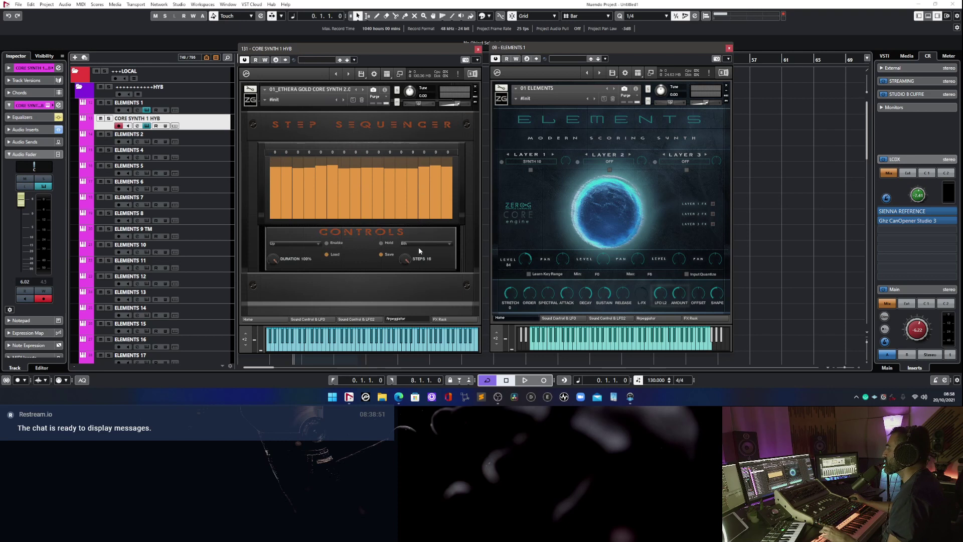
left_click(327, 243)
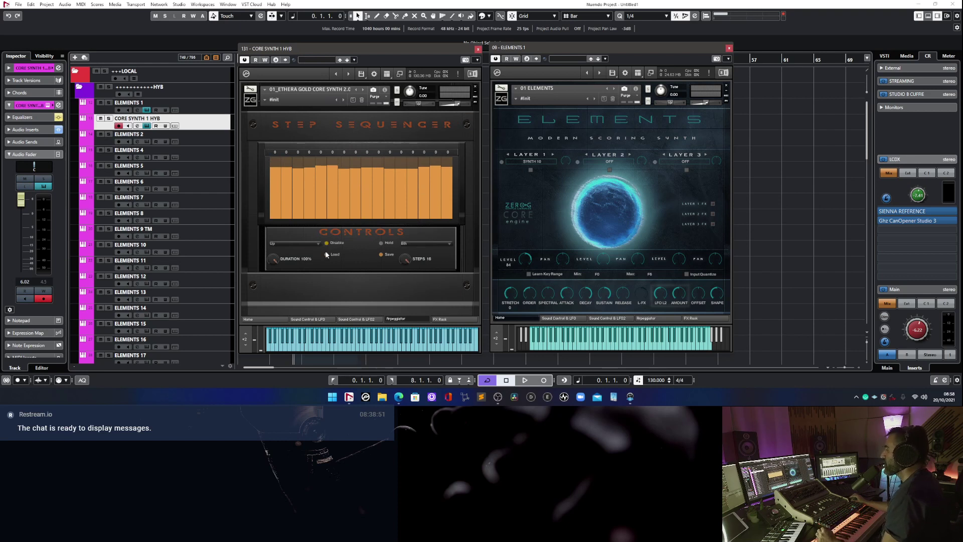
Choose the step rate and set the pattern to Chord in Ethera Gold's arpeggiator, and lower the CORE SYNTH 1 HYB track fader to 0.65.
left_click(415, 245)
left_click(389, 278)
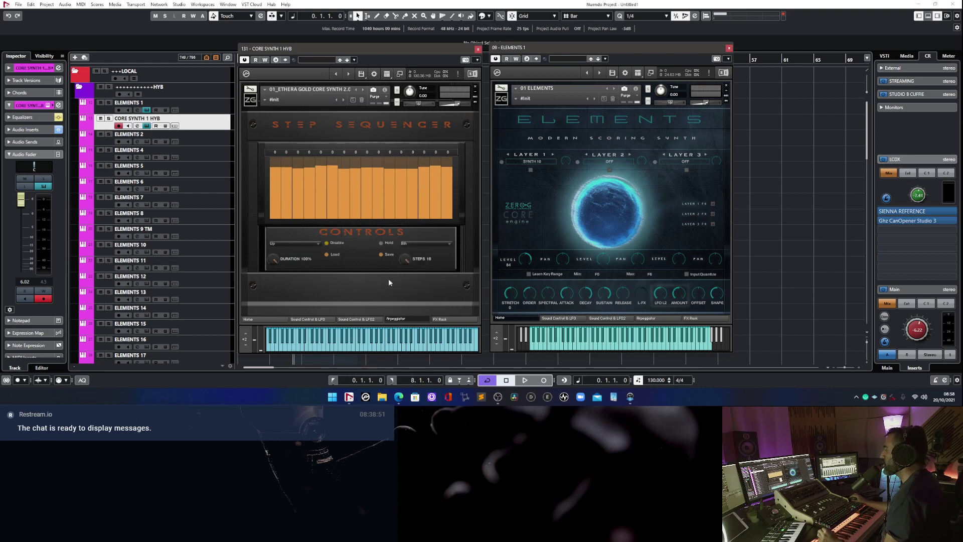
left_click(279, 319)
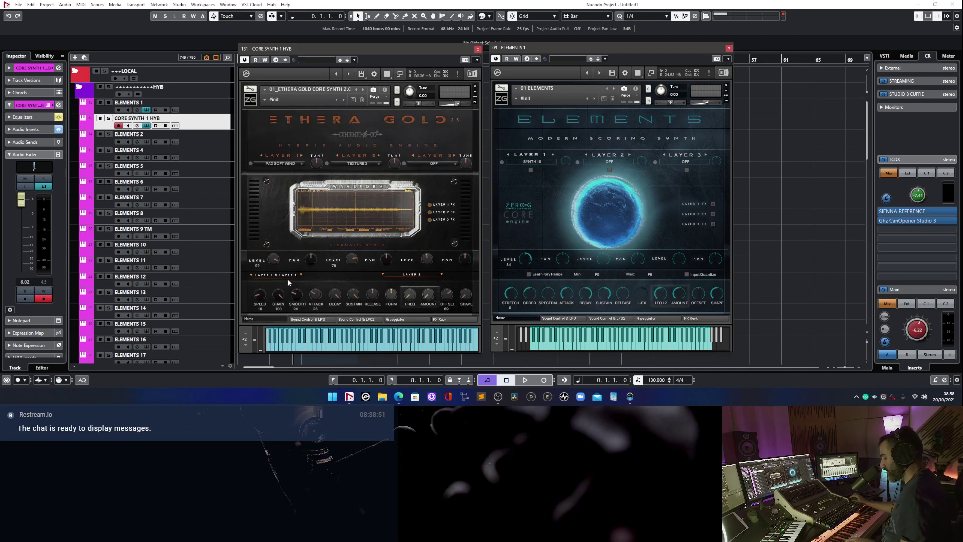
left_click(397, 320)
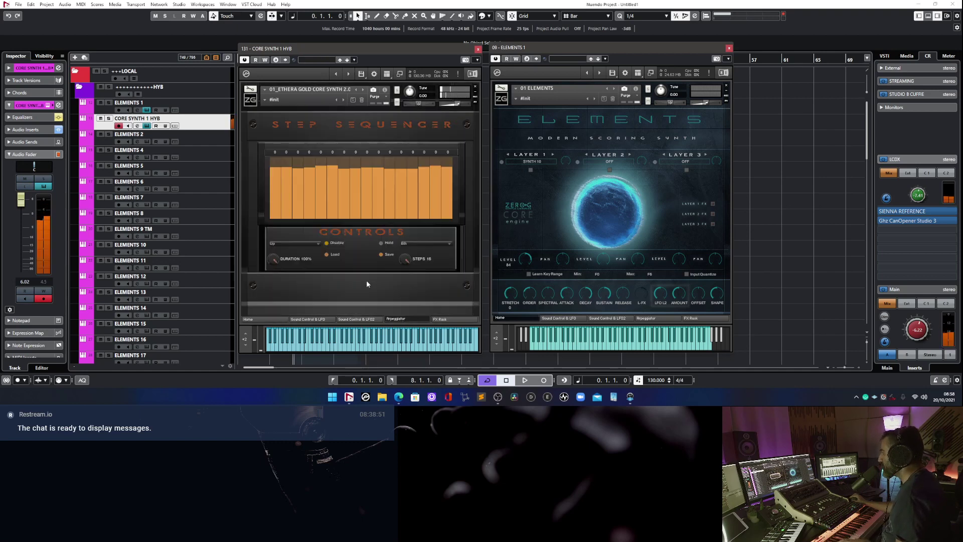
left_click(293, 243)
left_click(286, 285)
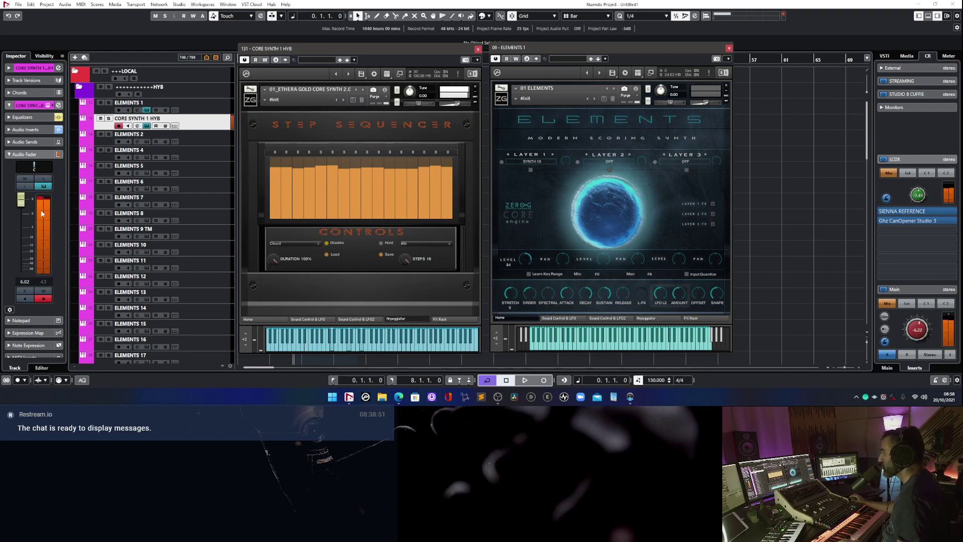
left_click_drag(21, 200, 23, 220)
Adjust Ethera Gold's Attack and Offset and set its Speed to 2.
left_click(248, 319)
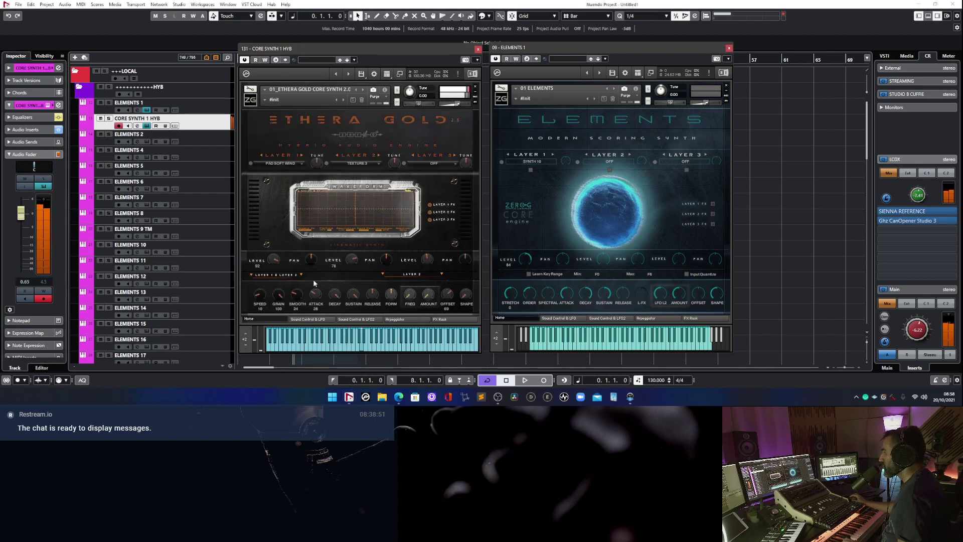
left_click_drag(315, 293, 315, 288)
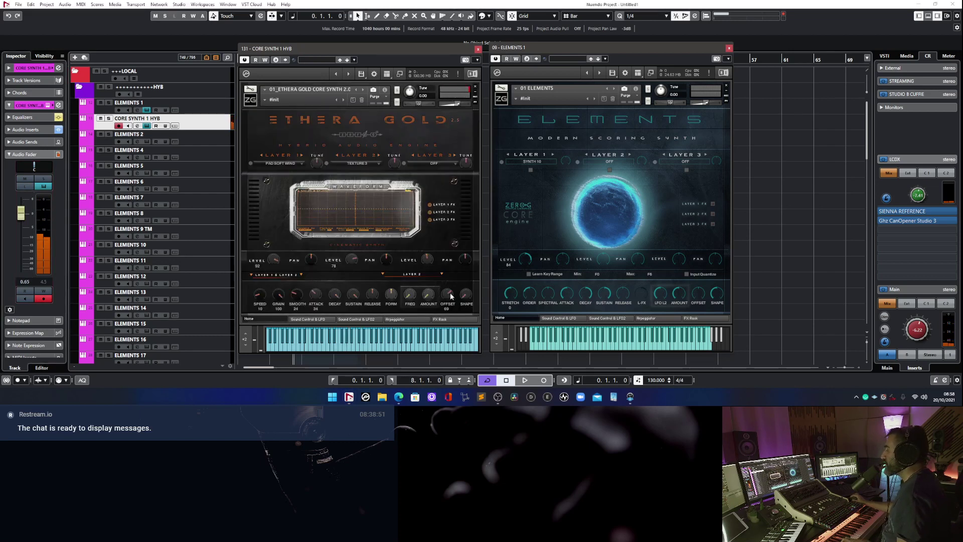
left_click_drag(450, 296, 449, 297)
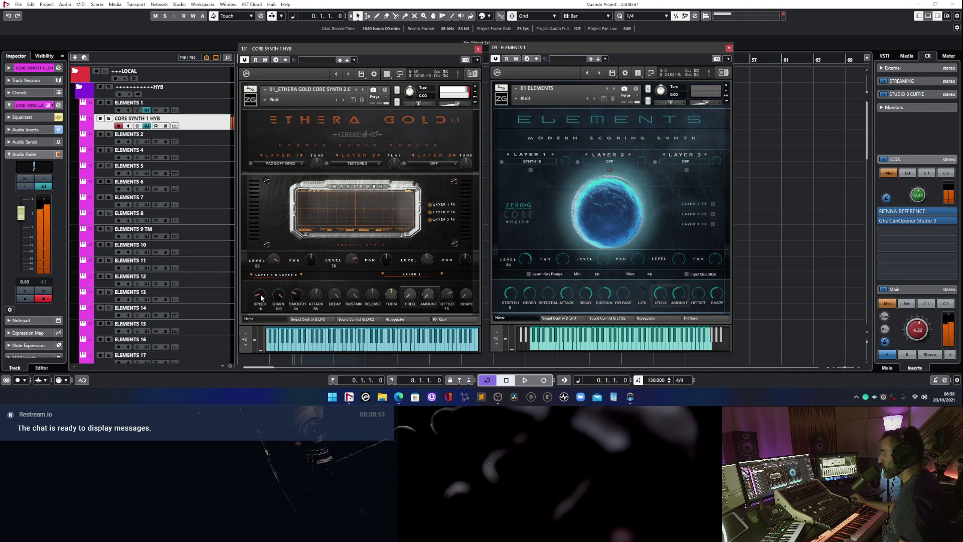
left_click_drag(266, 299, 270, 301)
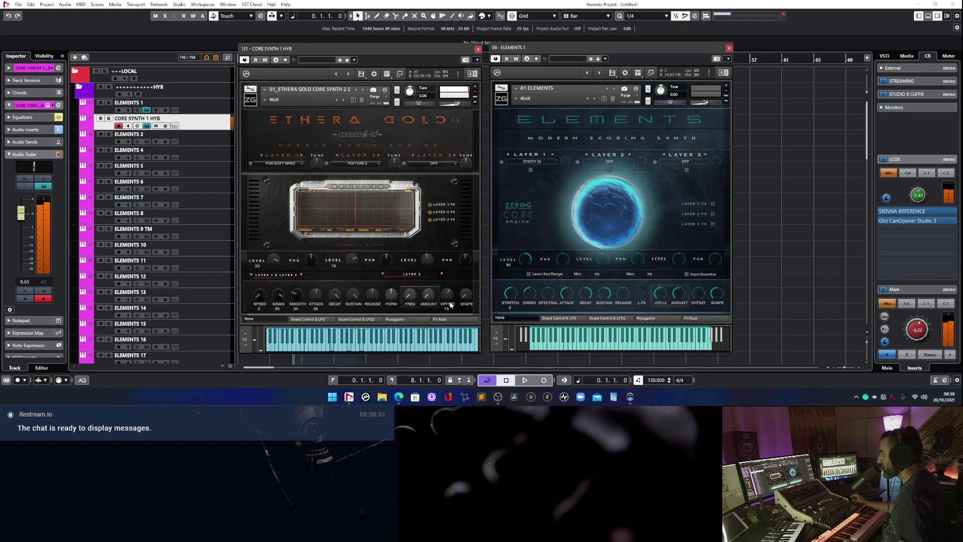
left_click_drag(450, 305, 450, 306)
Change Ethera Gold's Layer 1 source to SYNTH 02 and adjust its Grain, layer level and Tune.
left_click(270, 164)
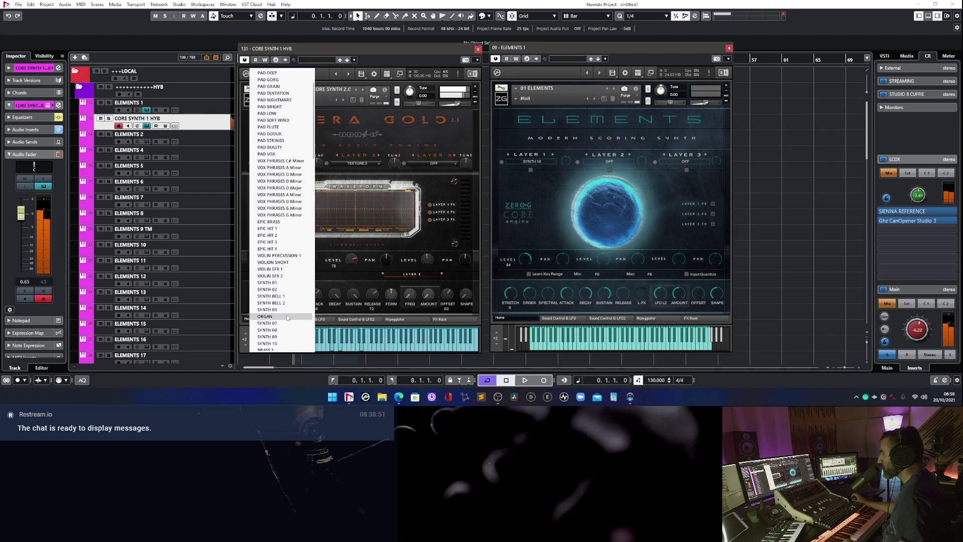
left_click(281, 289)
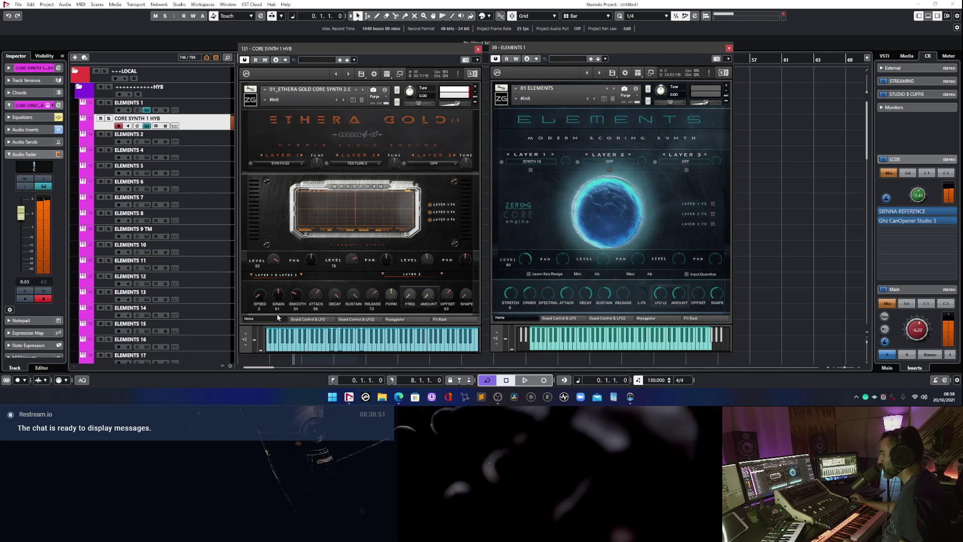
mouse_move(277, 314)
left_mouse_down()
mouse_move(277, 331)
mouse_move(278, 295)
left_mouse_up()
left_click_drag(273, 261, 274, 267)
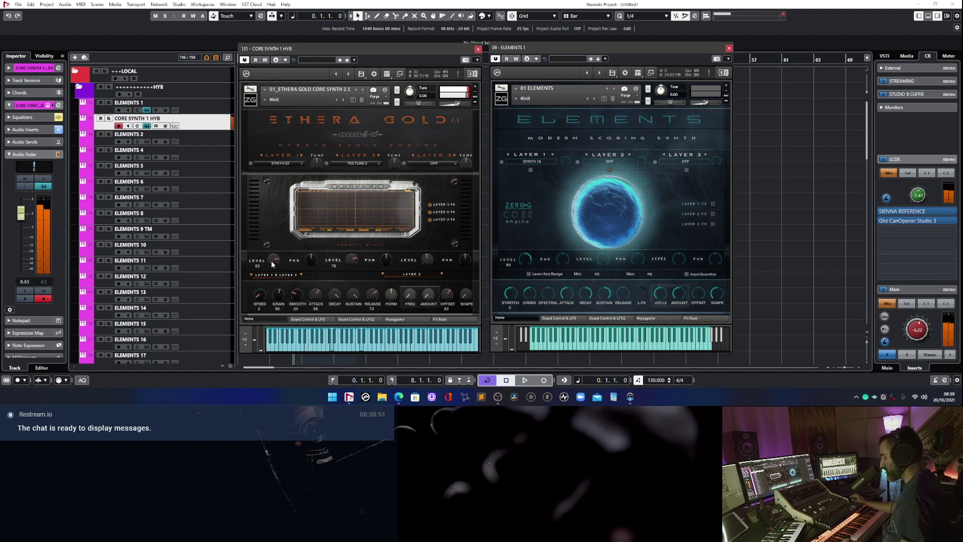
mouse_move(317, 166)
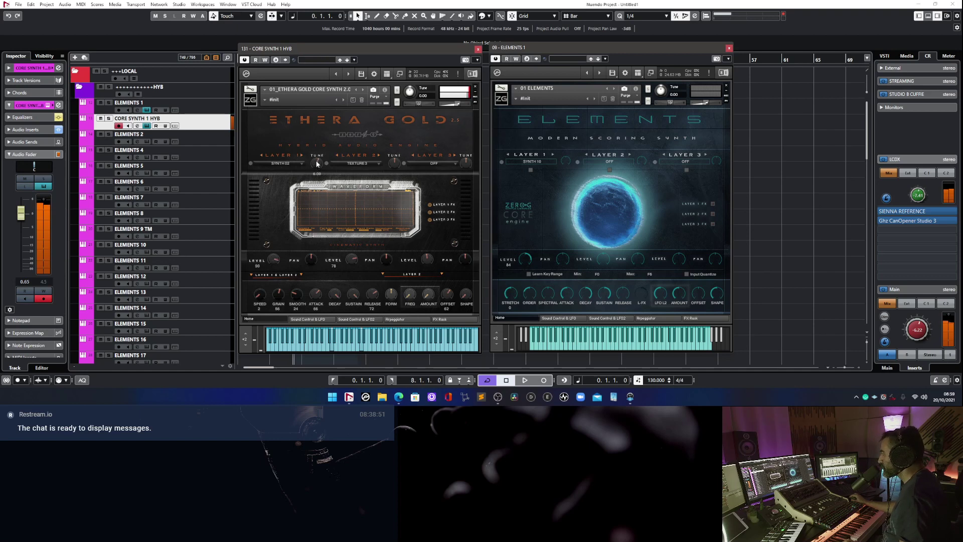
left_click_drag(317, 163, 302, 157)
Load PAD BRIGHT into Layer 2 of Ethera Gold and set the Layer 1 level to 78 and Layer 2 level to 91.
left_click(345, 161)
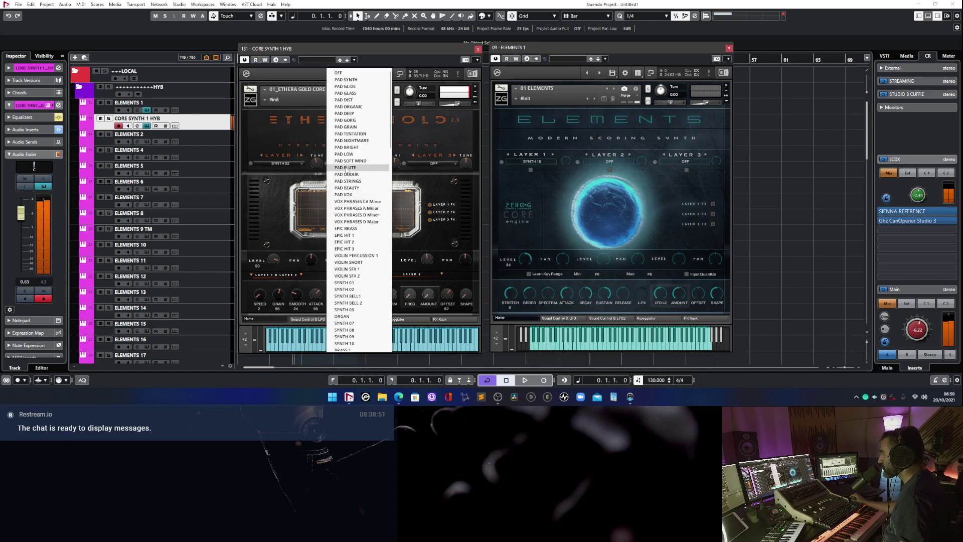
left_click(346, 147)
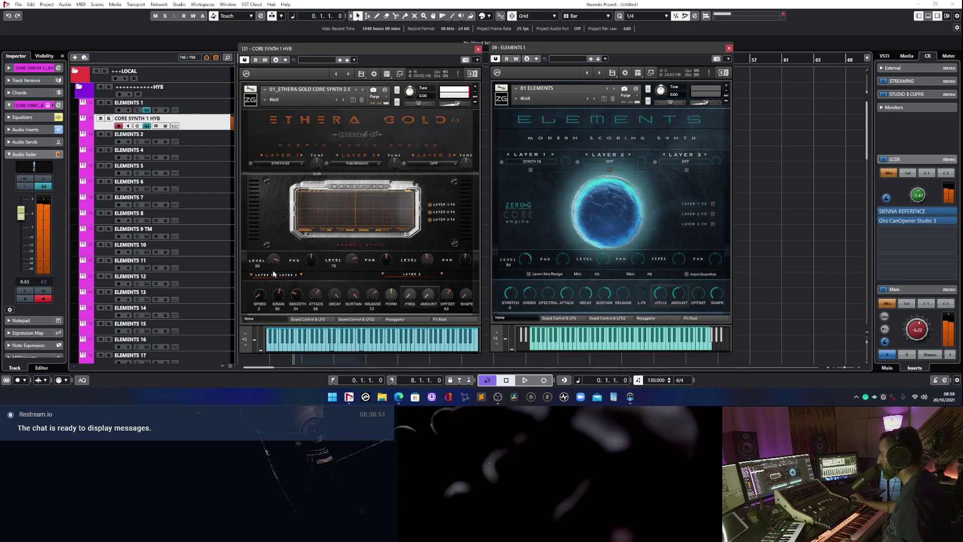
scroll(275, 261, "down", 2)
scroll(354, 260, "up", 5)
Switch Ethera Gold's Layer 1 source to SYNTH 01 and set Speed to 12 and Grain to 100.
left_click(301, 155)
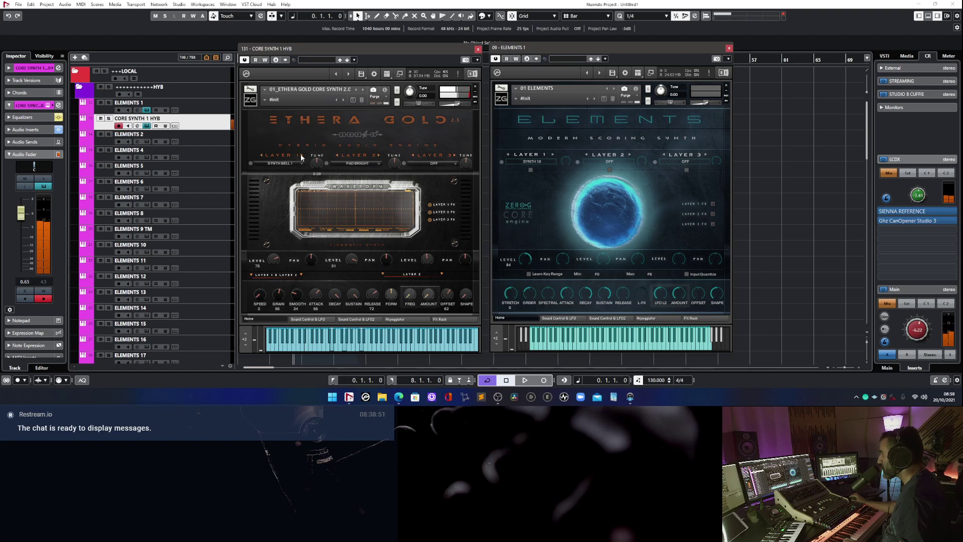
left_click(261, 155)
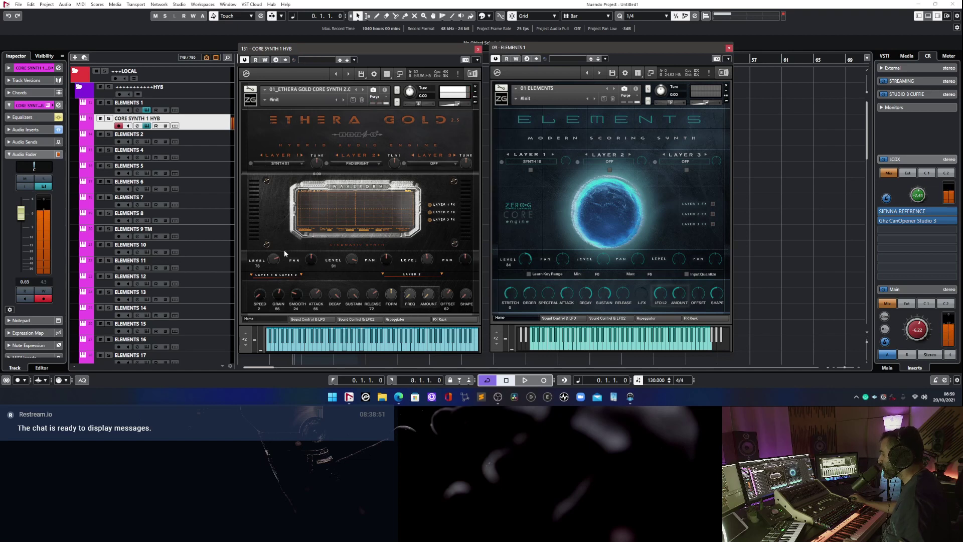
scroll(275, 258, "up", 3)
left_click_drag(259, 296, 258, 299)
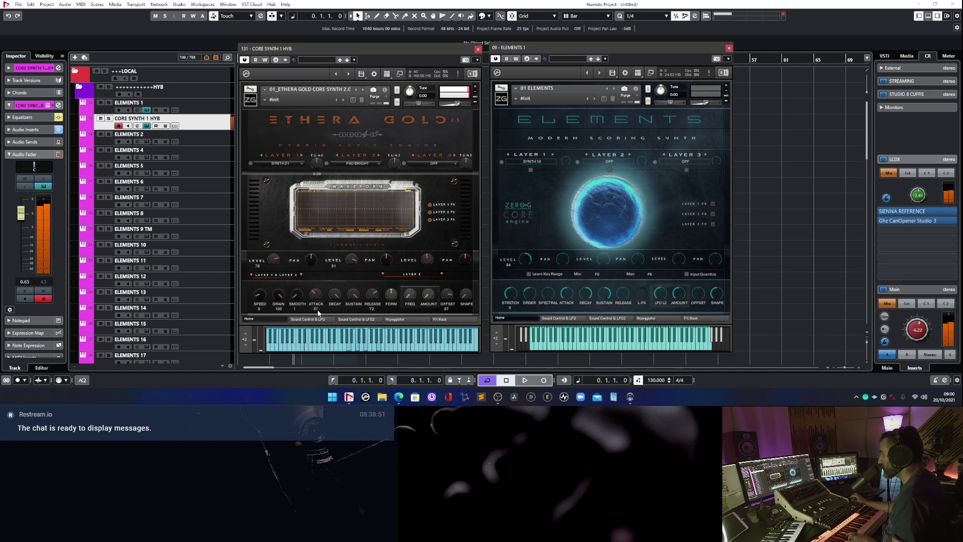
left_click_drag(277, 298, 280, 314)
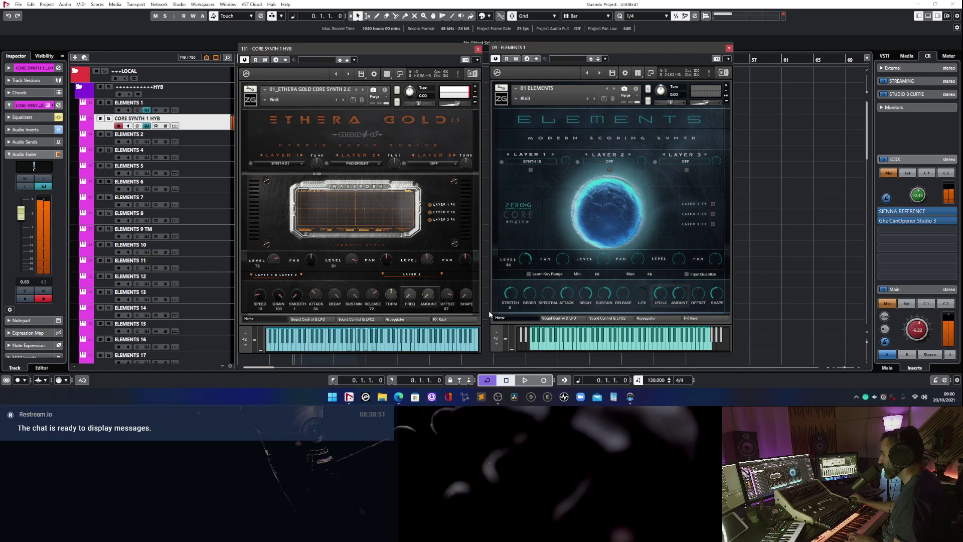
Set Ethera Gold's reverb type to Ethereal Verb and enable the EQ in its effects rack.
left_click(440, 318)
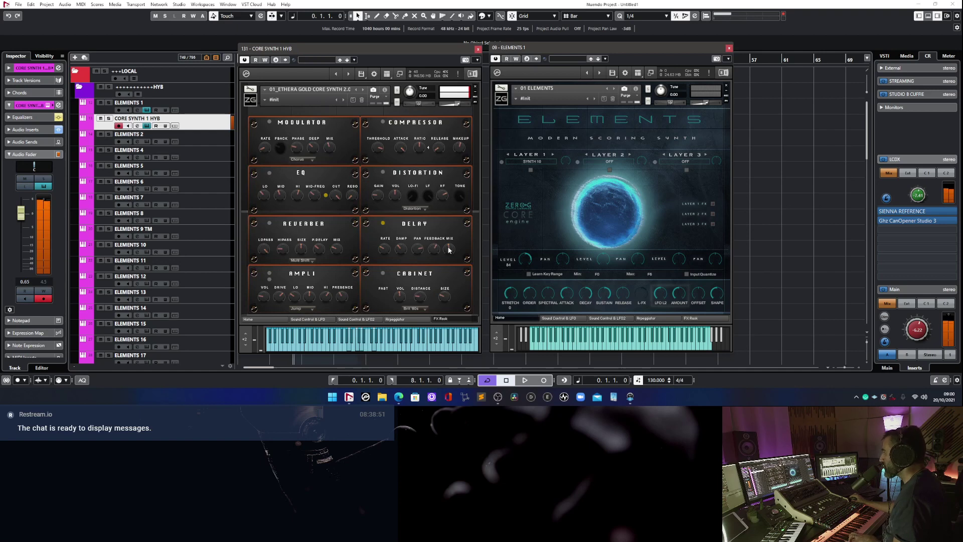
left_click(301, 260)
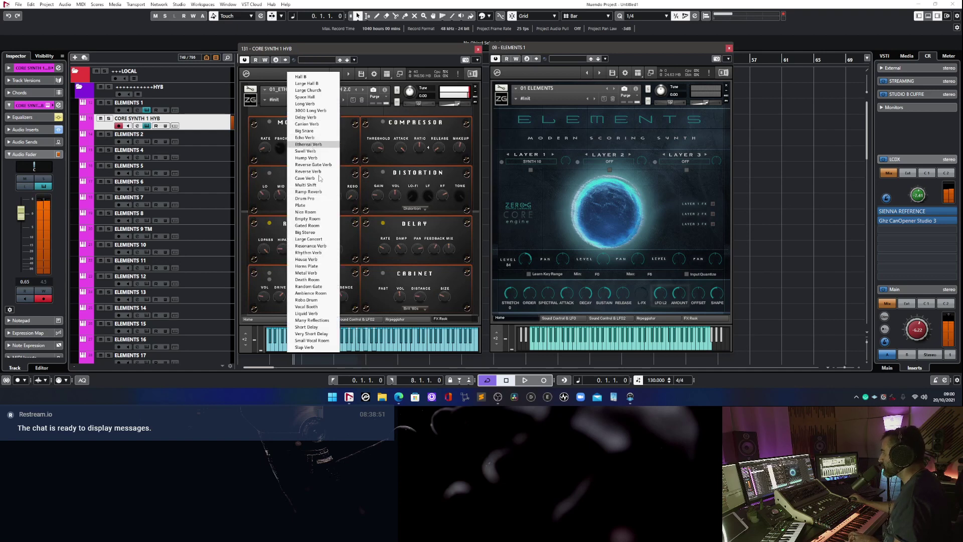
left_click(314, 144)
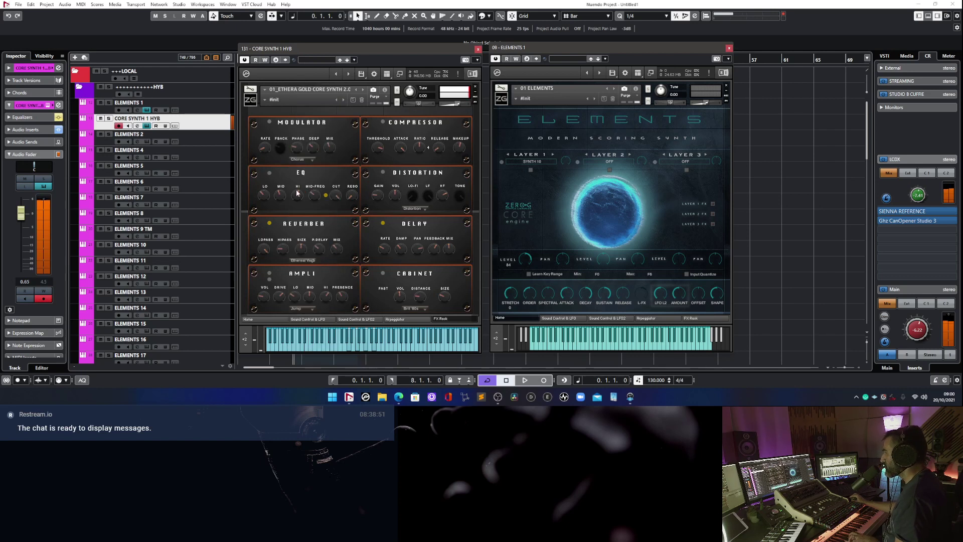
left_click(270, 172)
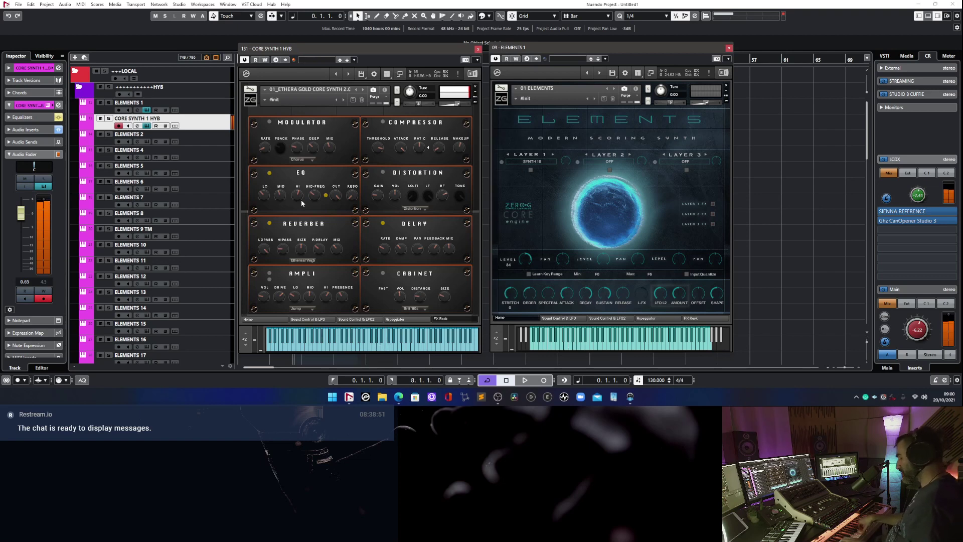
left_click(284, 319)
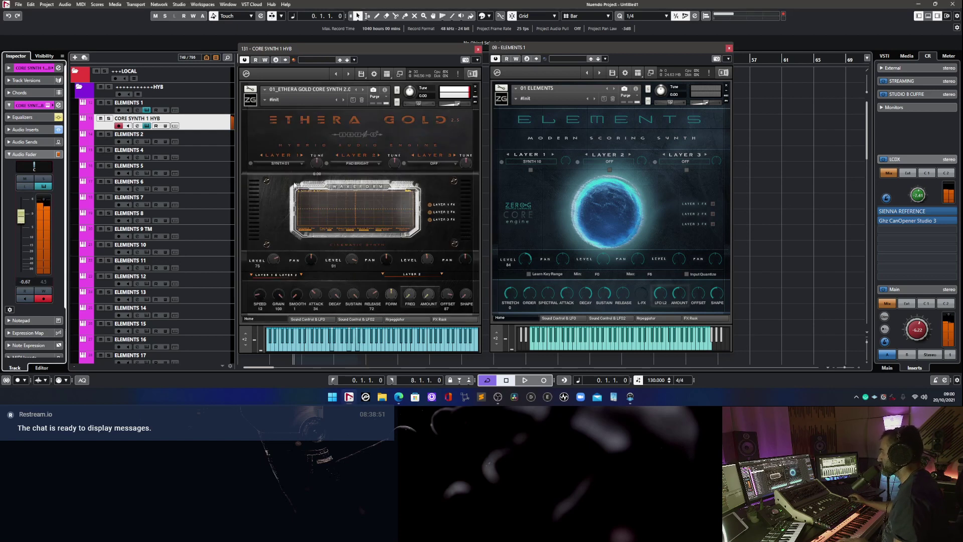
Lower Ethera Gold's Grain, adjust the Layer 1 level and set the Layer 2 level to 72.
left_click(456, 106)
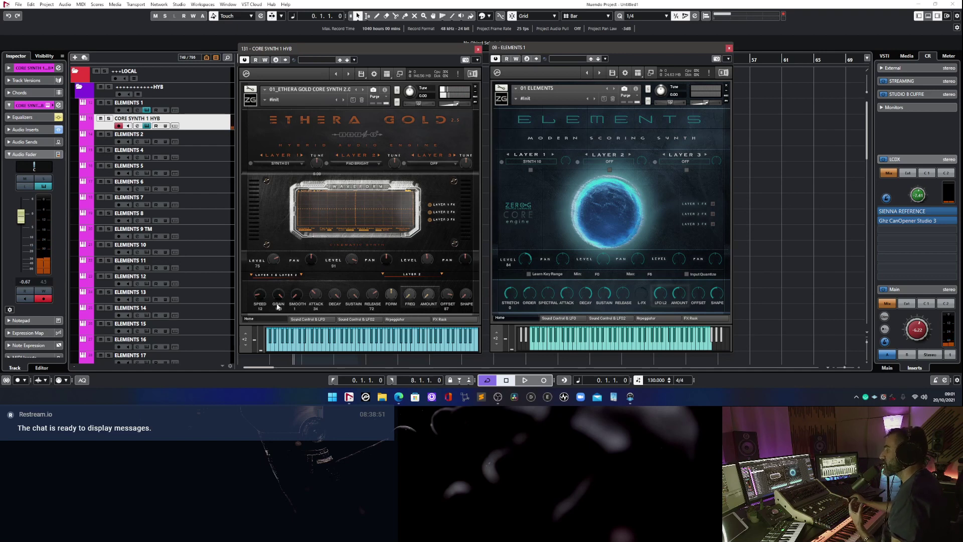
left_click_drag(278, 295, 291, 294)
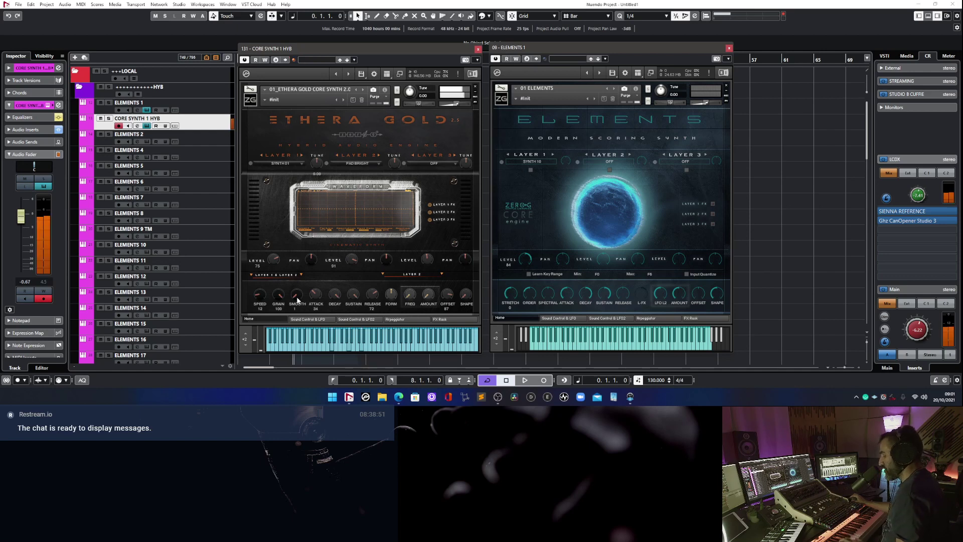
left_click_drag(278, 257, 275, 258)
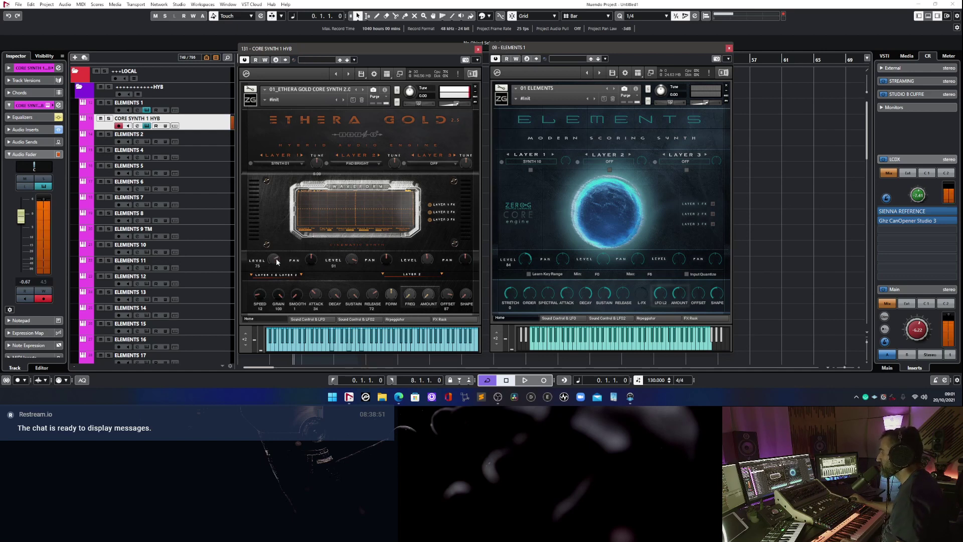
left_click_drag(354, 261, 354, 271)
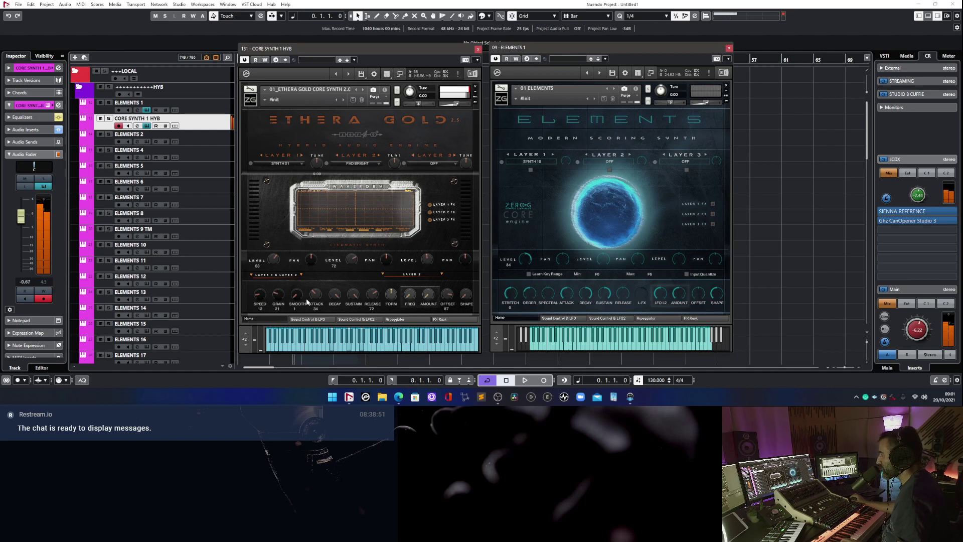
Set Ethera Gold's Speed to 71 and Grain to 100, adjust the Layer 1 level and lower the track fader to -1.02.
left_click_drag(262, 290, 276, 258)
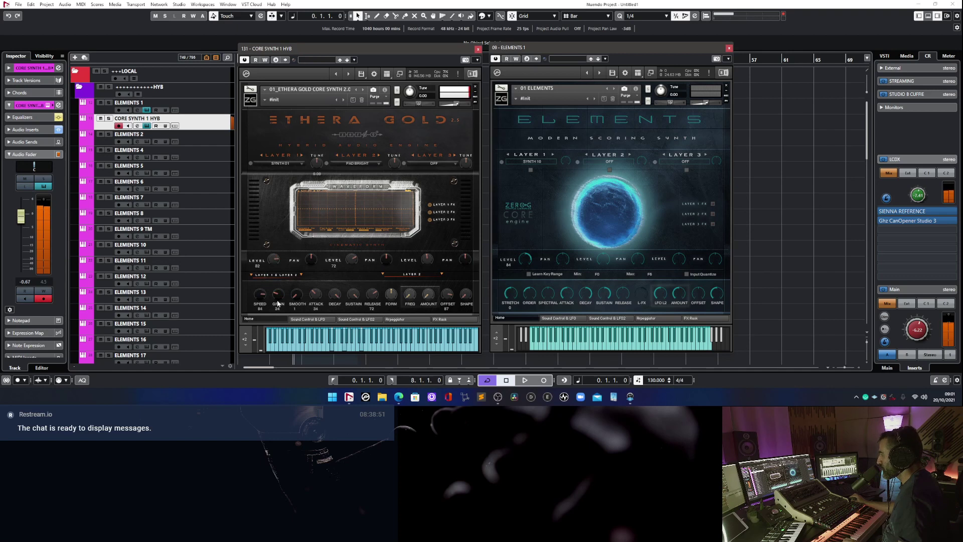
left_click_drag(278, 295, 278, 281)
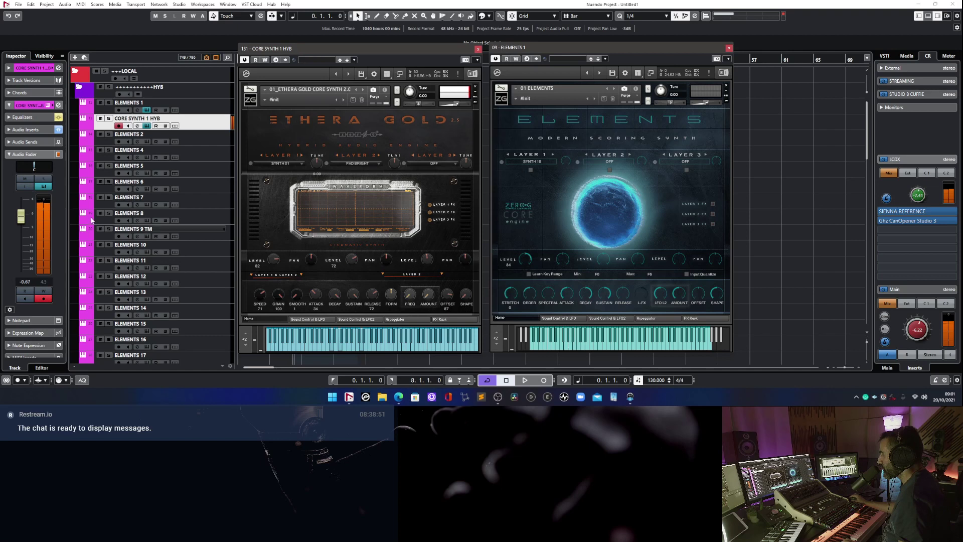
left_click_drag(32, 219, 27, 222)
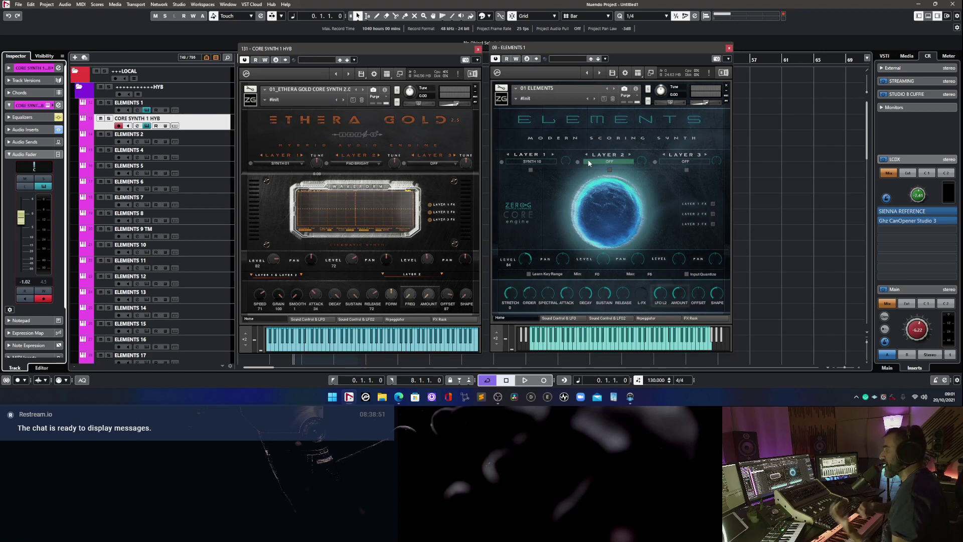
Browse the sound sources available for Layer 1 in Elements without changing the selection.
left_click(548, 161)
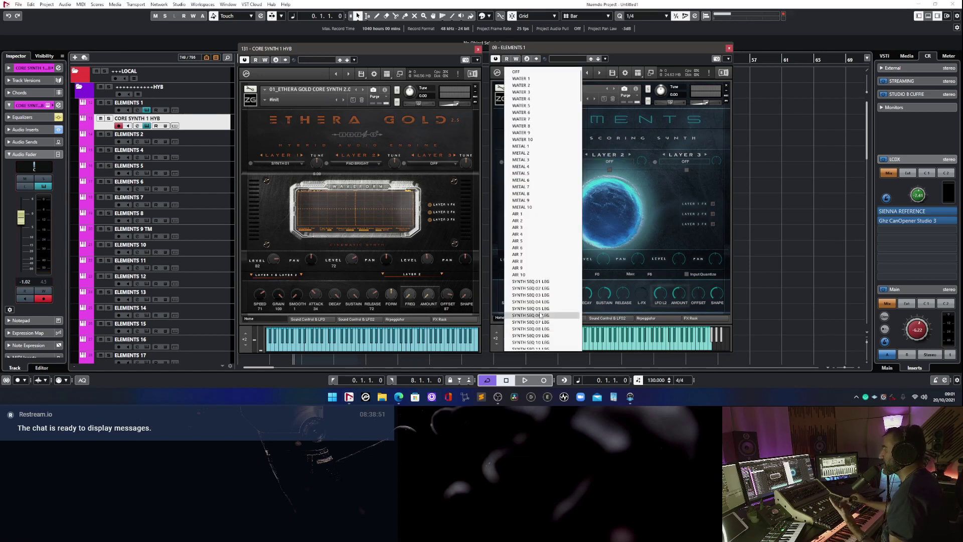
scroll(539, 302, "down", 1)
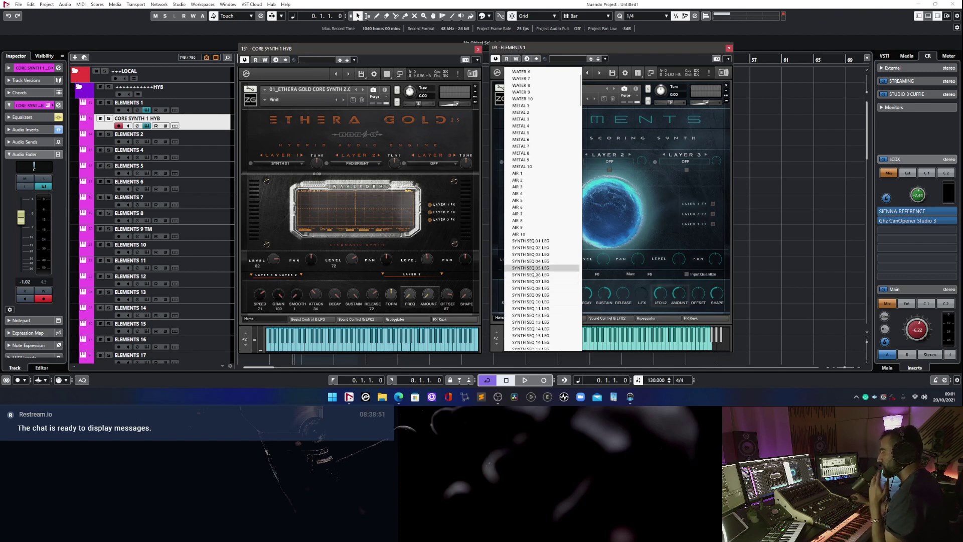
left_click(602, 148)
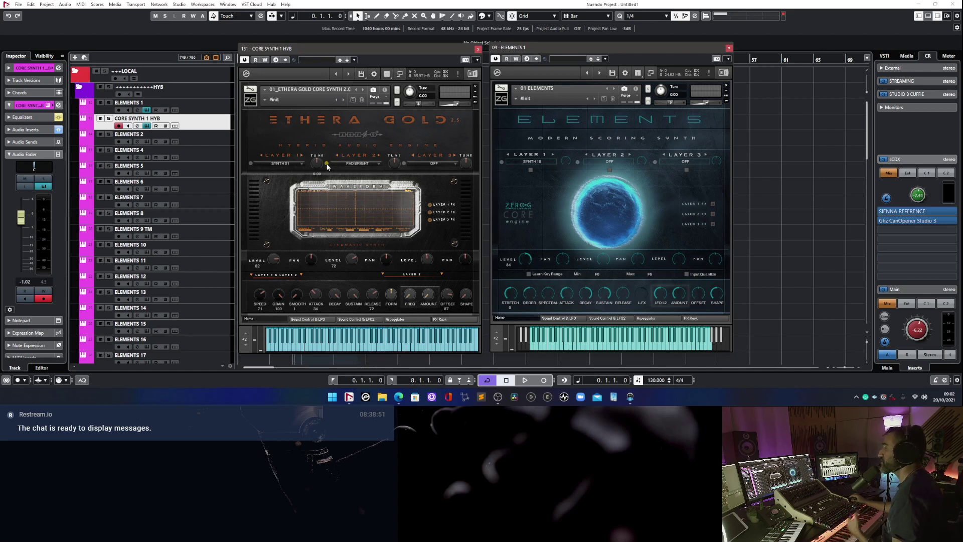
Raise Ethera Gold's Layer 2 level to 87 and increase its Form setting.
left_click_drag(354, 263, 355, 254)
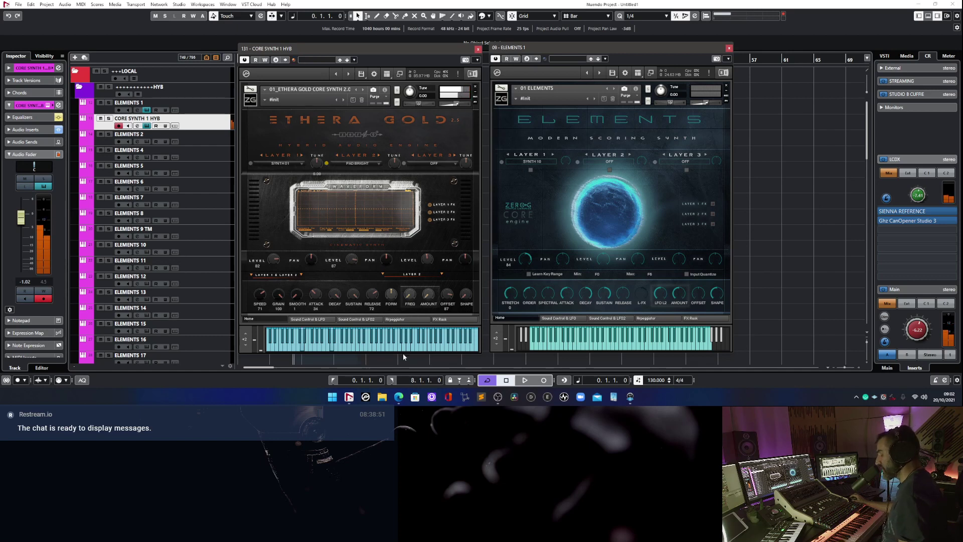
left_click_drag(391, 296, 390, 278)
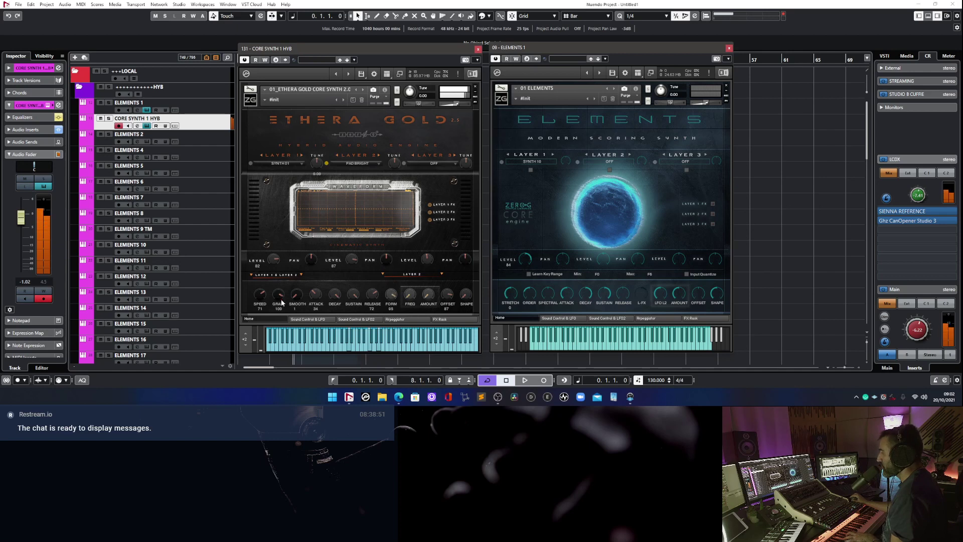
Lower Ethera Gold's Speed, Attack and Grain and reset the track fader to 0.00.
left_click_drag(260, 296, 260, 312)
left_click_drag(314, 296, 314, 303)
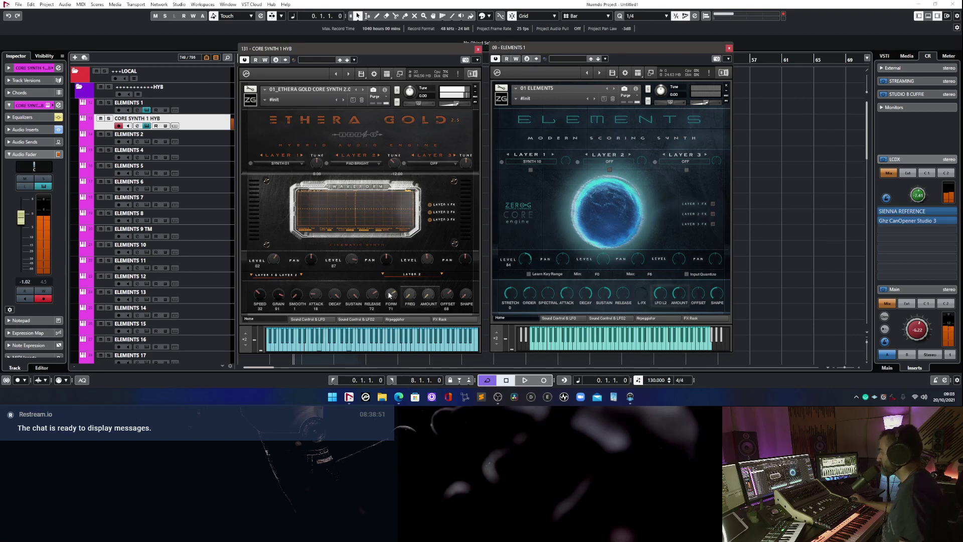
left_click(26, 216, "ctrl")
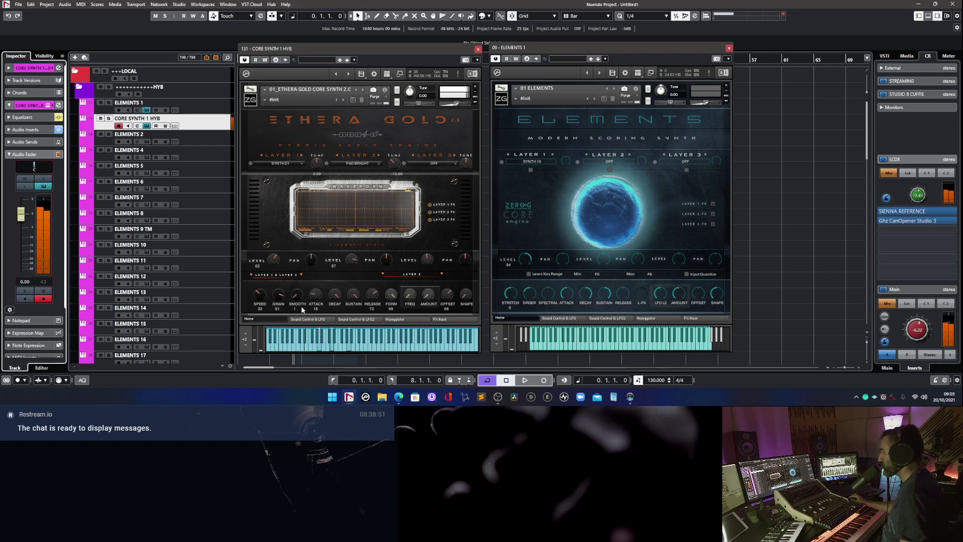
left_click_drag(281, 296, 282, 306)
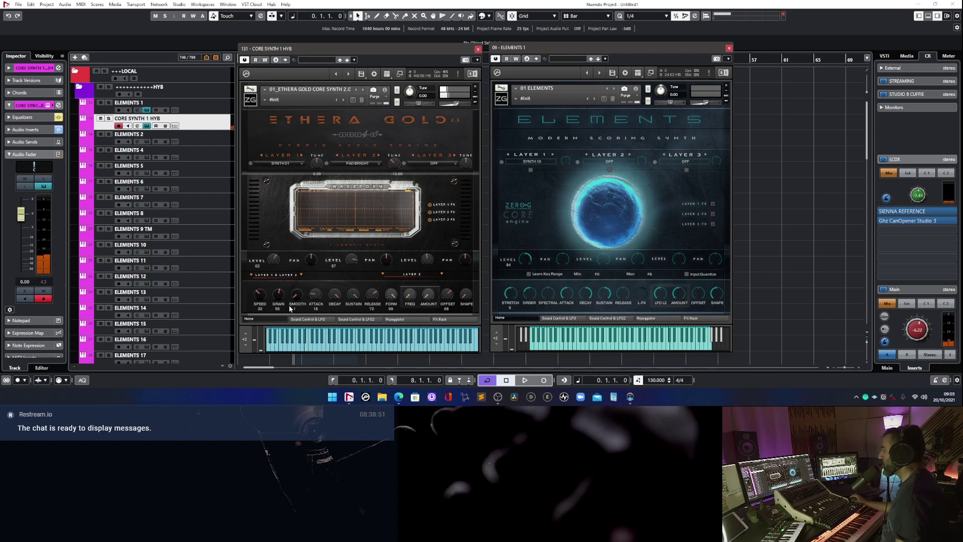
Compare the sound control and assignable table pages of Ethera Gold and Elements, and check the table targets Elements offers.
left_click(319, 320)
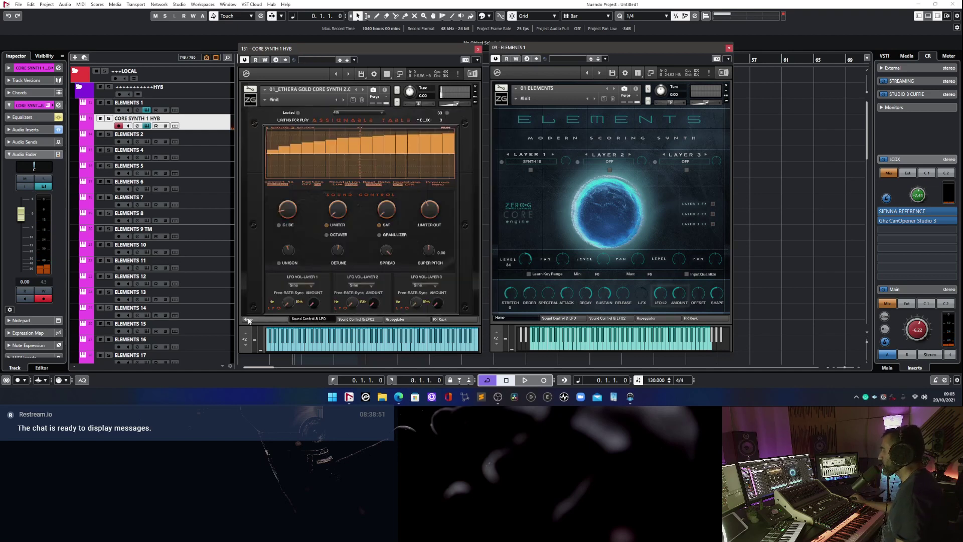
left_click(248, 319)
left_click(308, 319)
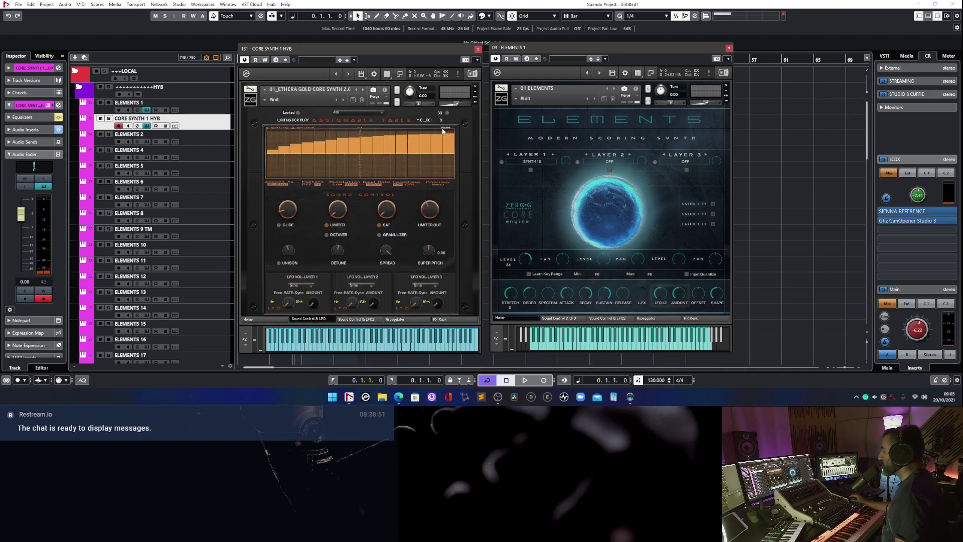
left_click(560, 319)
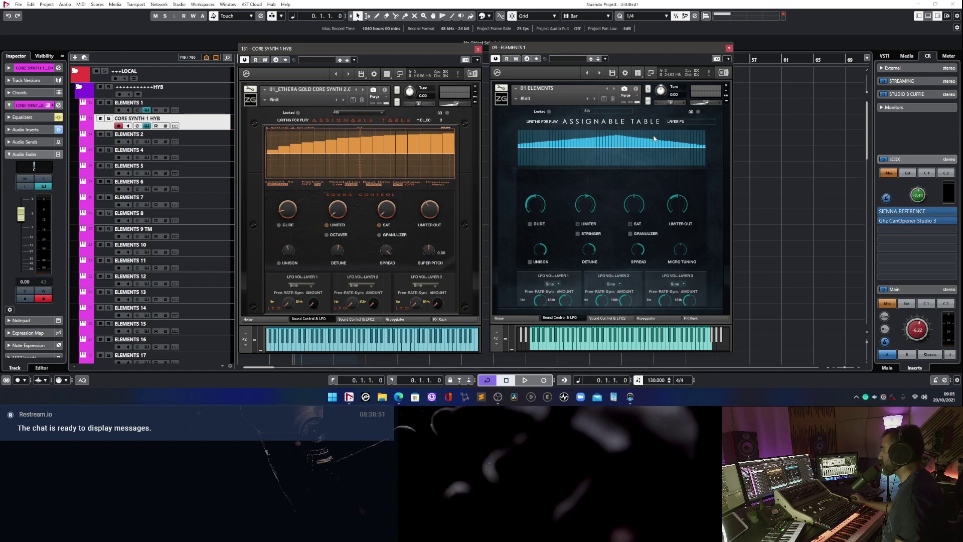
left_click(678, 122)
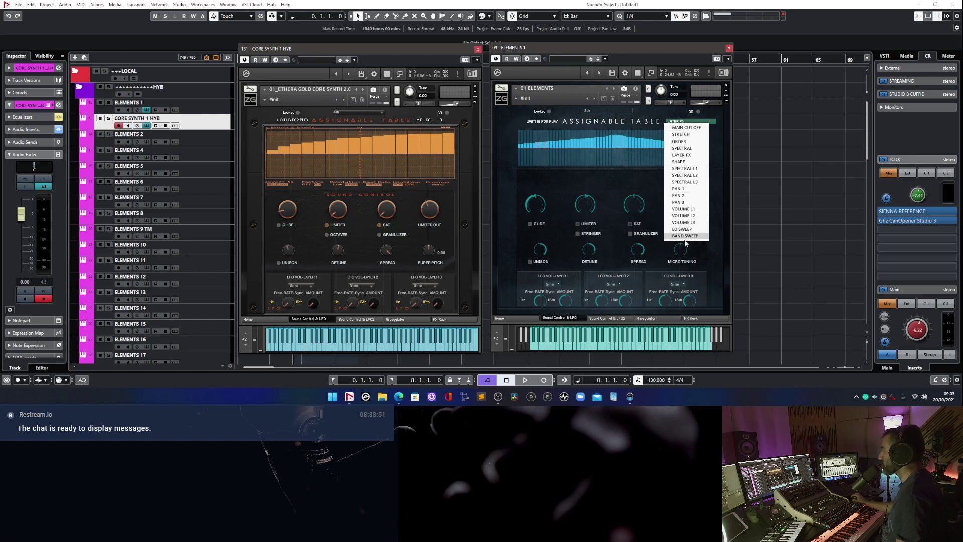
left_click(510, 146)
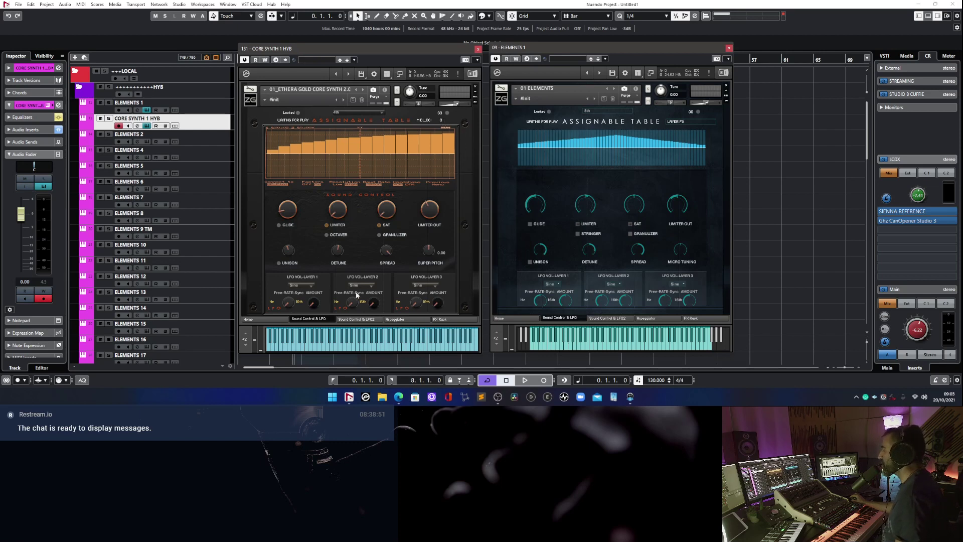
Check the MIDI automation assignment of Ethera Gold's Offset control and look at its sound control and step sequencer pages.
left_click(259, 320)
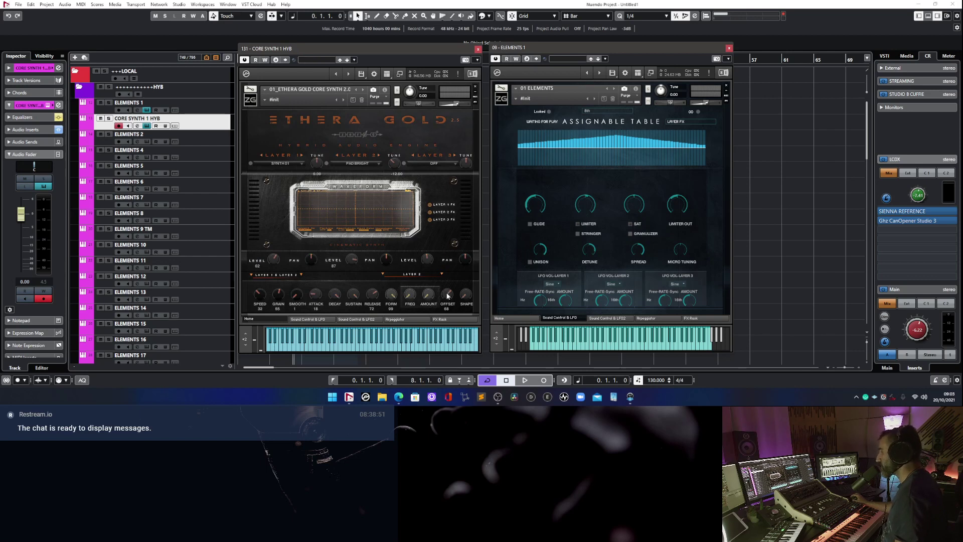
left_click(310, 320)
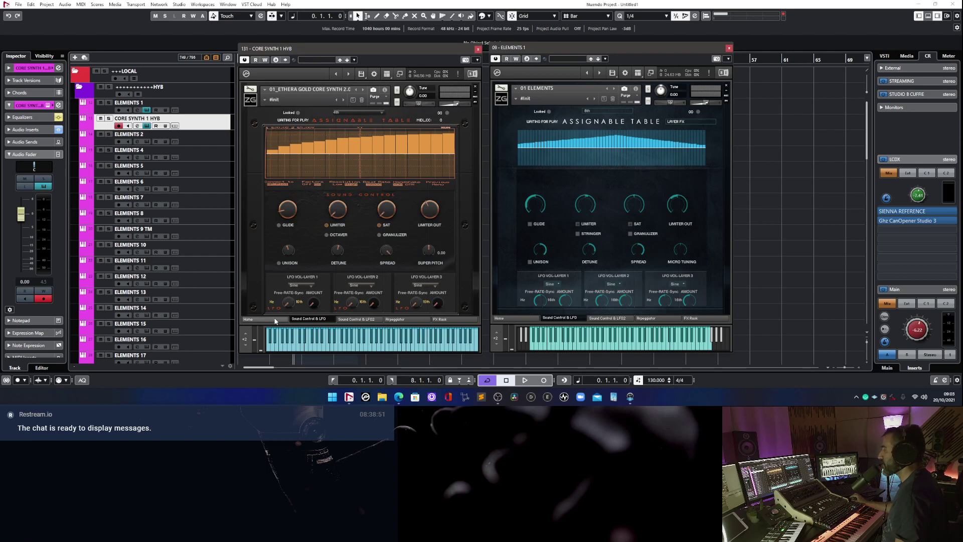
left_click(258, 318)
right_click(447, 299)
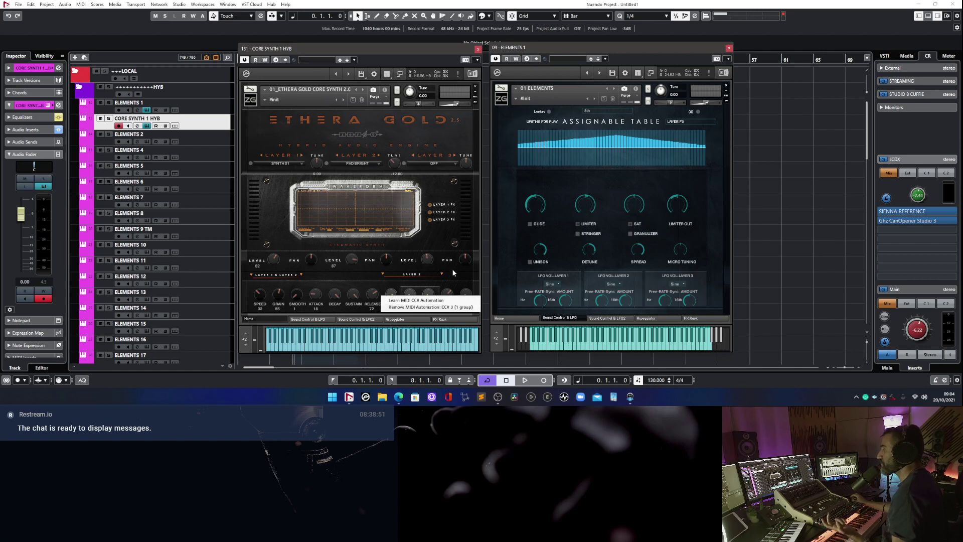
left_click(423, 319)
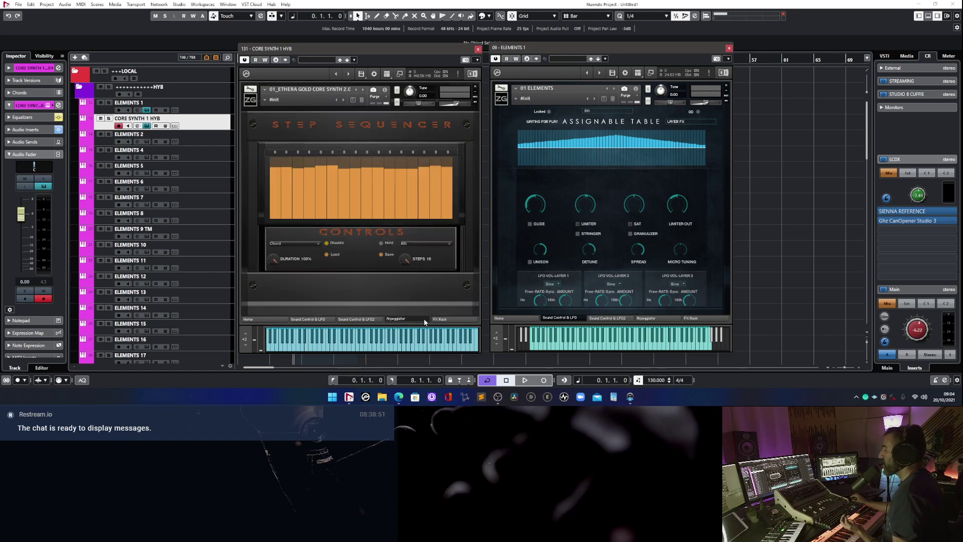
Turn on Ethera Gold's assignable table, set its MIDI CC to 3 and its rate to 8th.
left_click(308, 319)
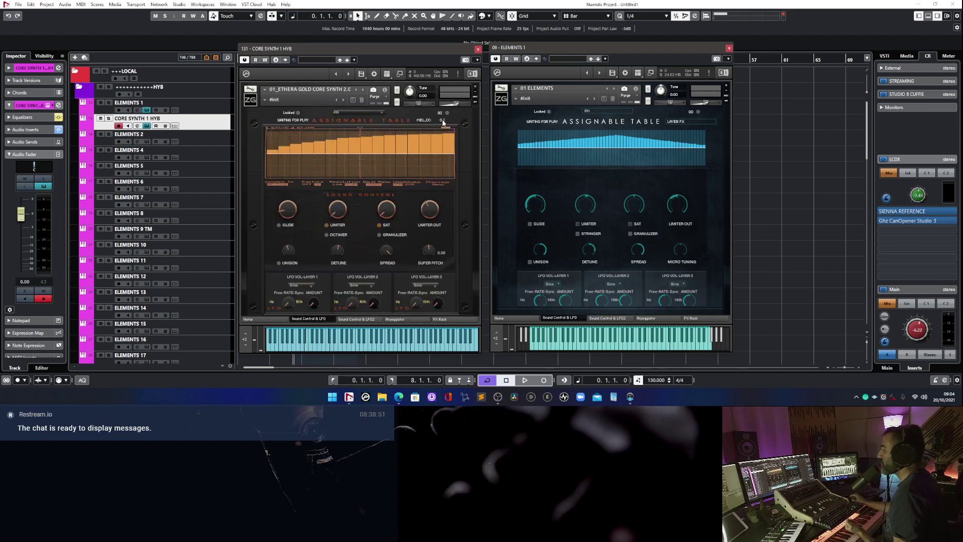
left_click_drag(443, 122, 443, 125)
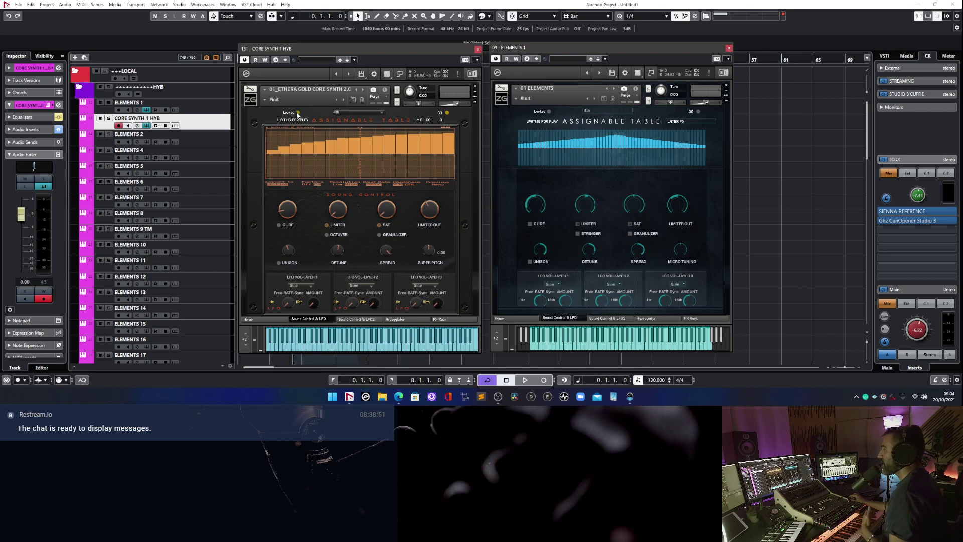
left_click(338, 112)
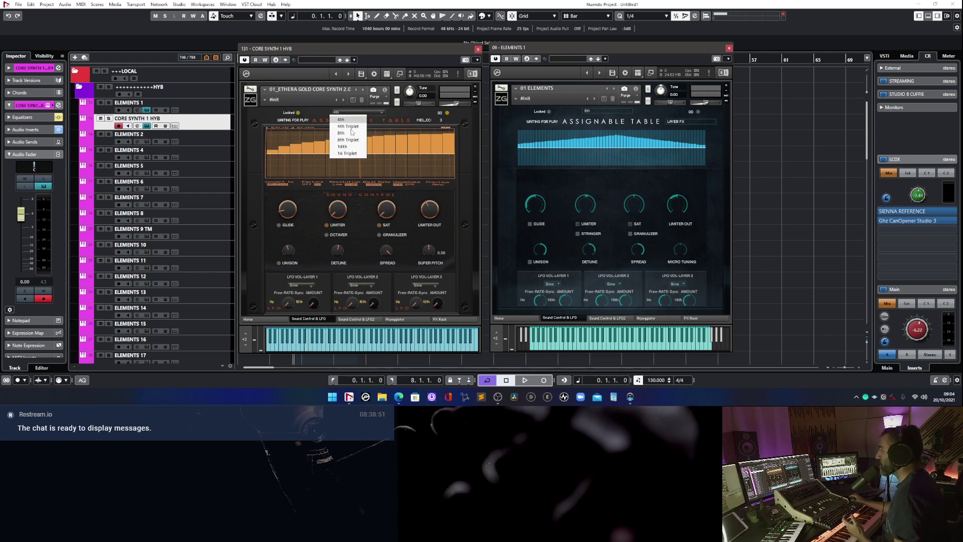
left_click(347, 134)
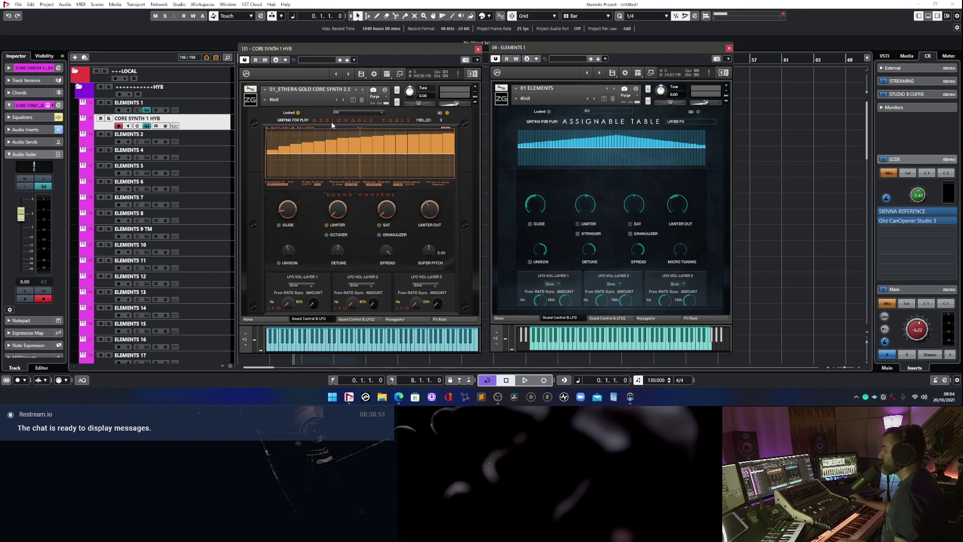
Draw a gently undulating step pattern in Ethera Gold's assignable table and adjust the Offset on the main page.
left_click_drag(277, 153, 444, 152)
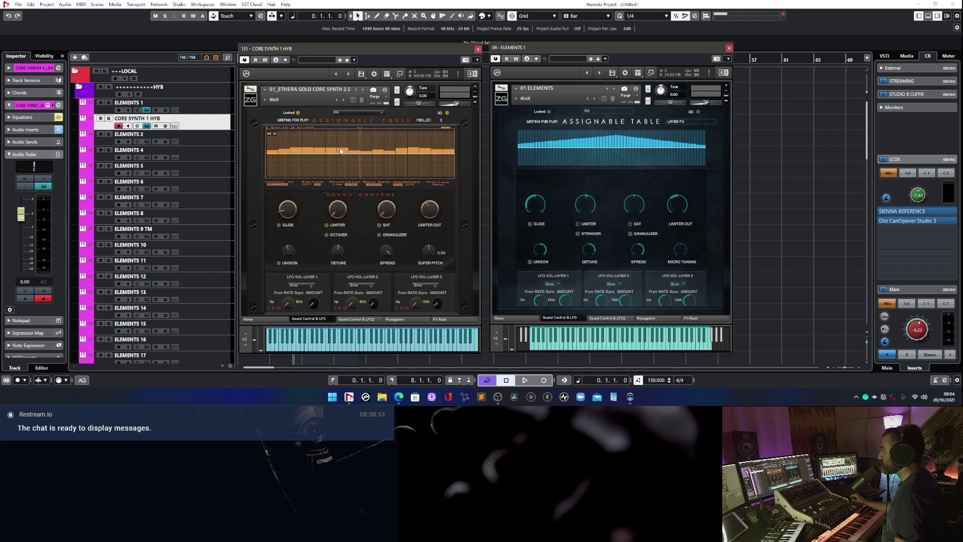
left_click_drag(280, 152, 456, 152)
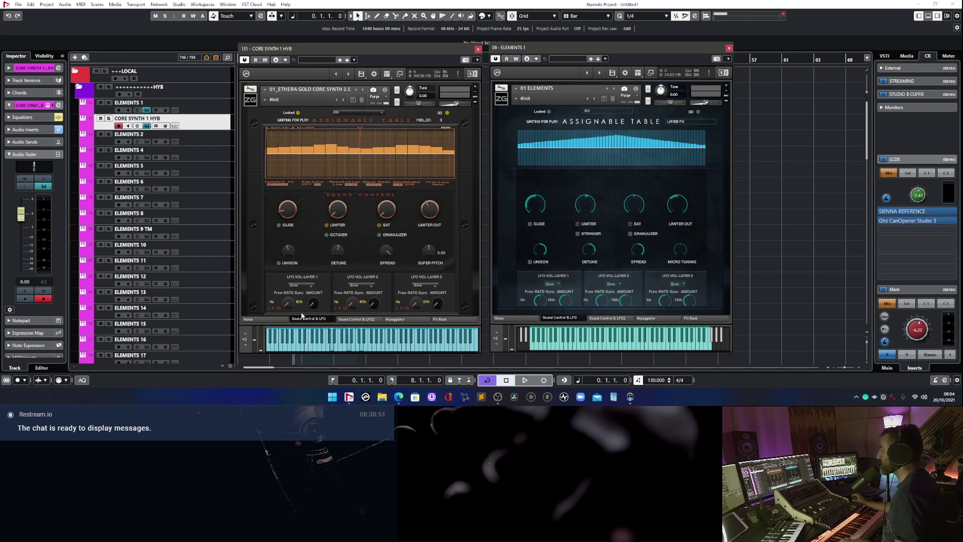
left_click(273, 318)
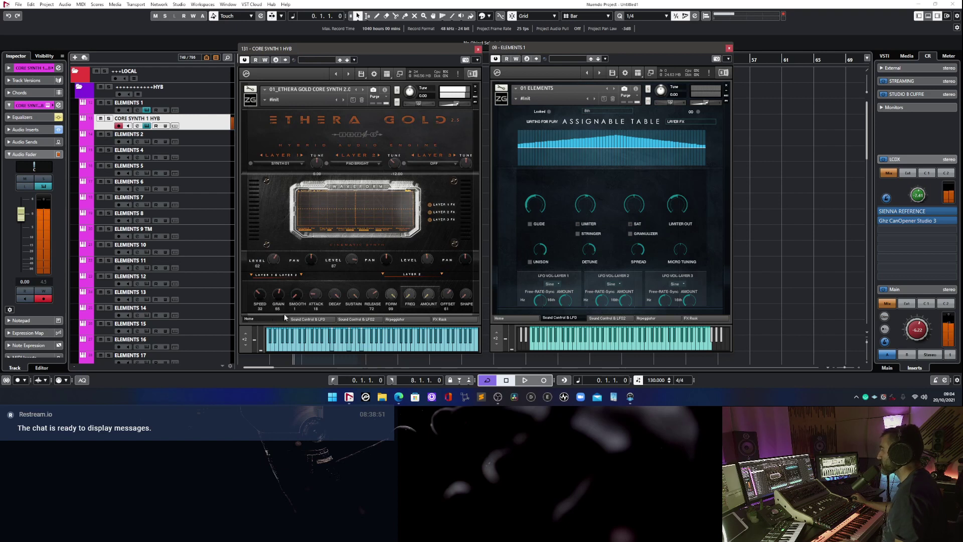
left_click_drag(449, 303, 450, 302)
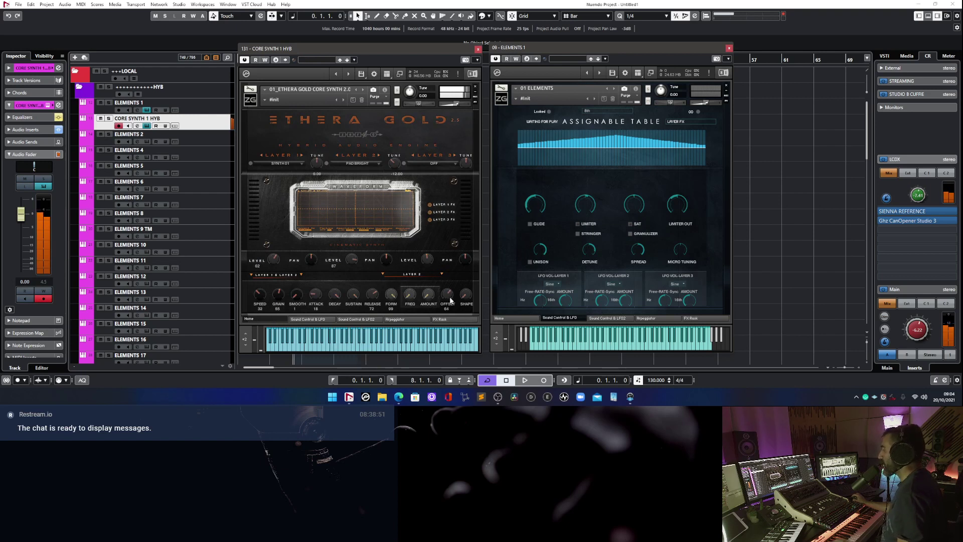
scroll(450, 300, "up", 5)
scroll(451, 300, "up", 2)
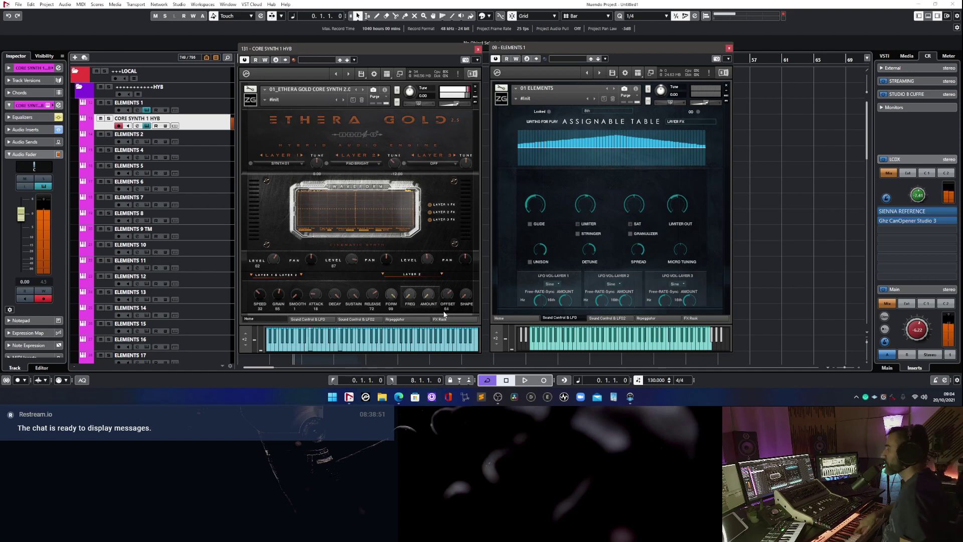
Enable Distortion in Ethera Gold's effects rack and set the step sequencer's mode to Down.
left_click(440, 319)
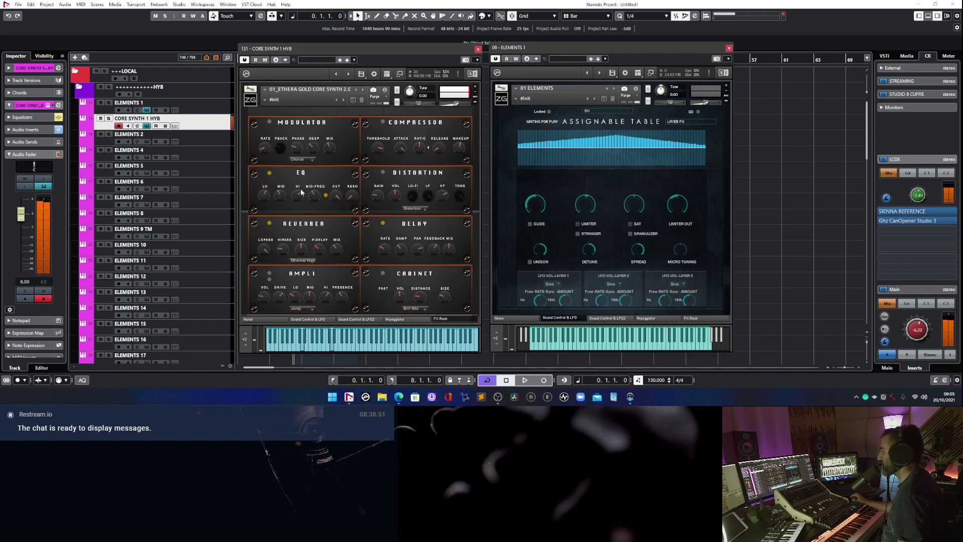
left_click(383, 173)
left_click(396, 319)
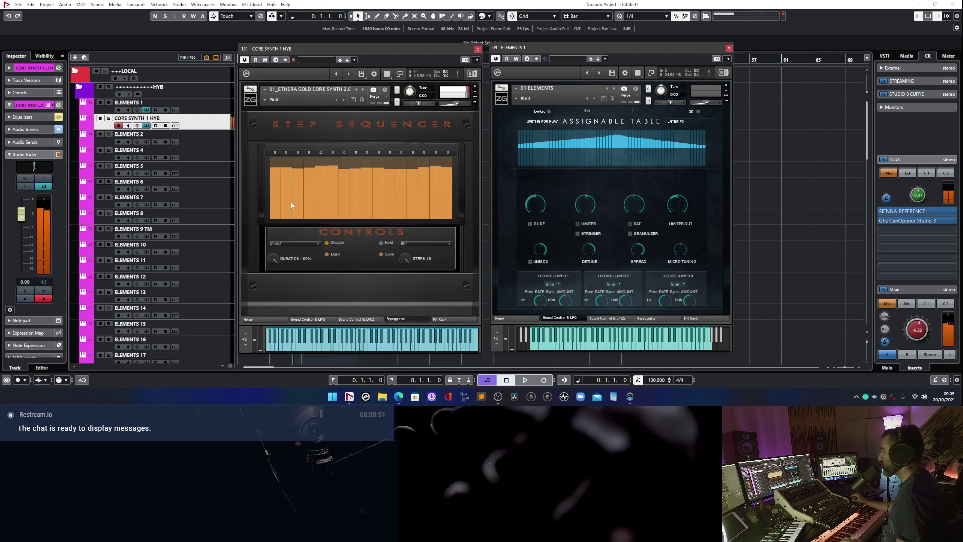
left_click(282, 245)
left_click(284, 287)
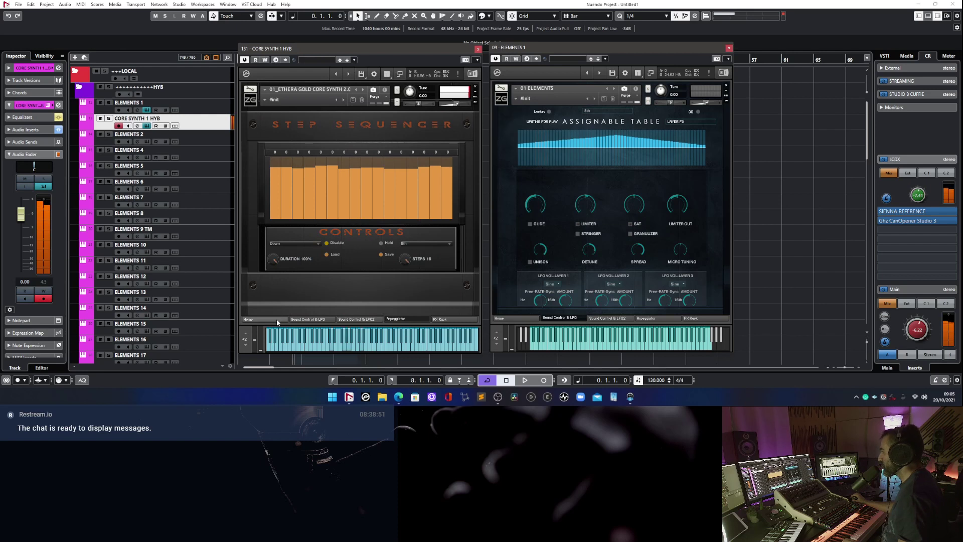
Load BASS 4 into Ethera Gold's Layer 3 and review the effects rack.
left_click(277, 319)
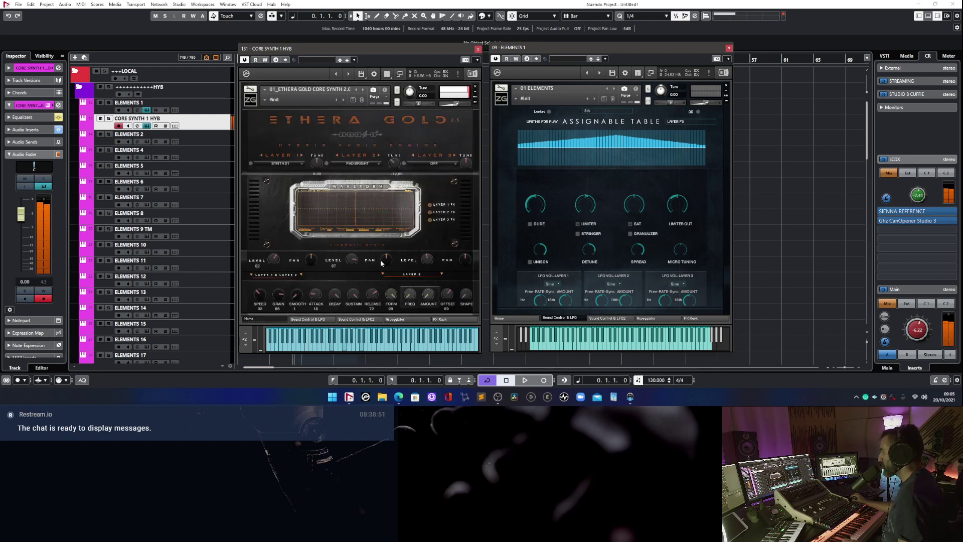
left_click(434, 163)
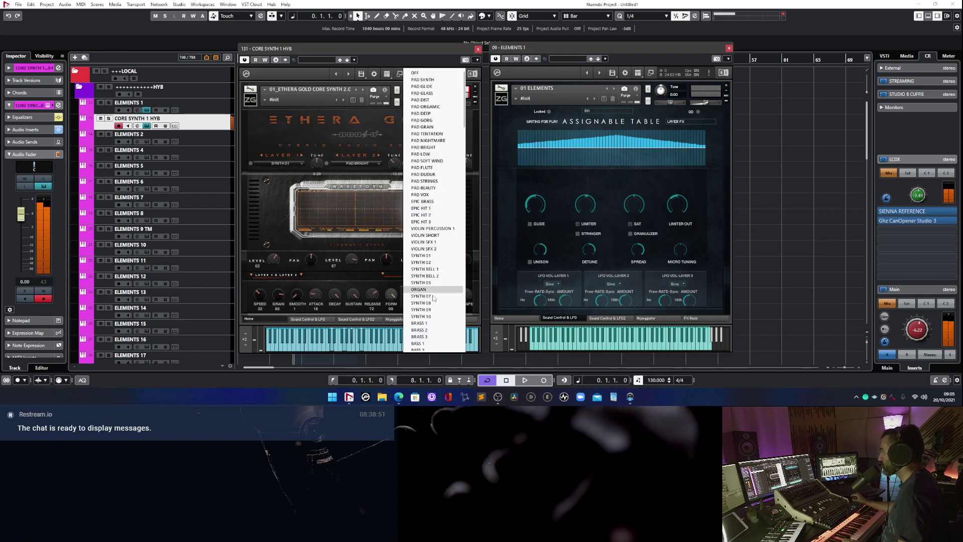
scroll(427, 311, "down", 3)
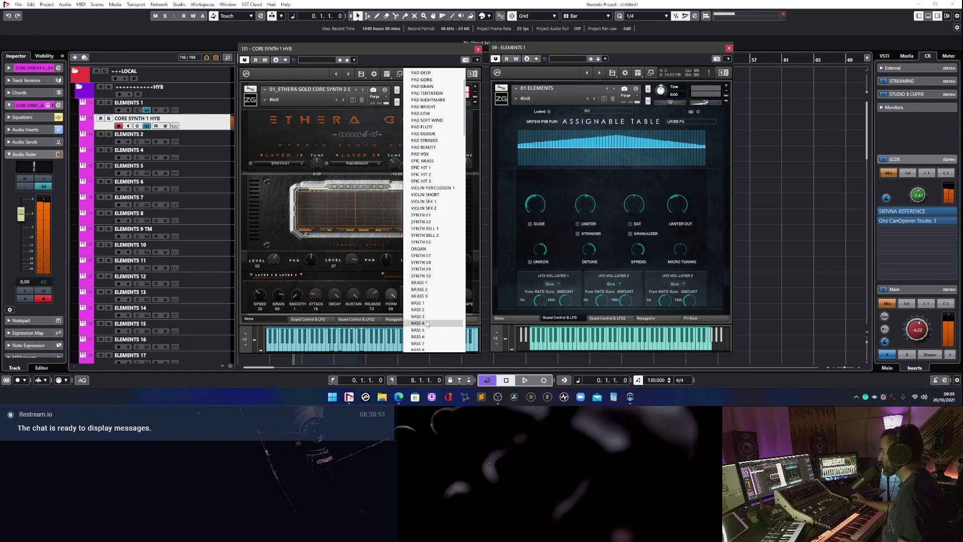
left_click(426, 291)
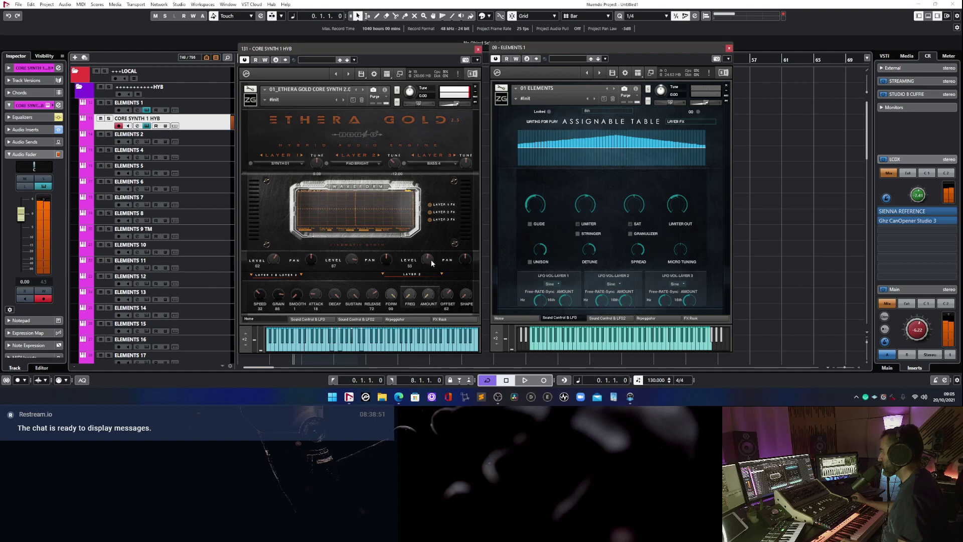
left_click(441, 319)
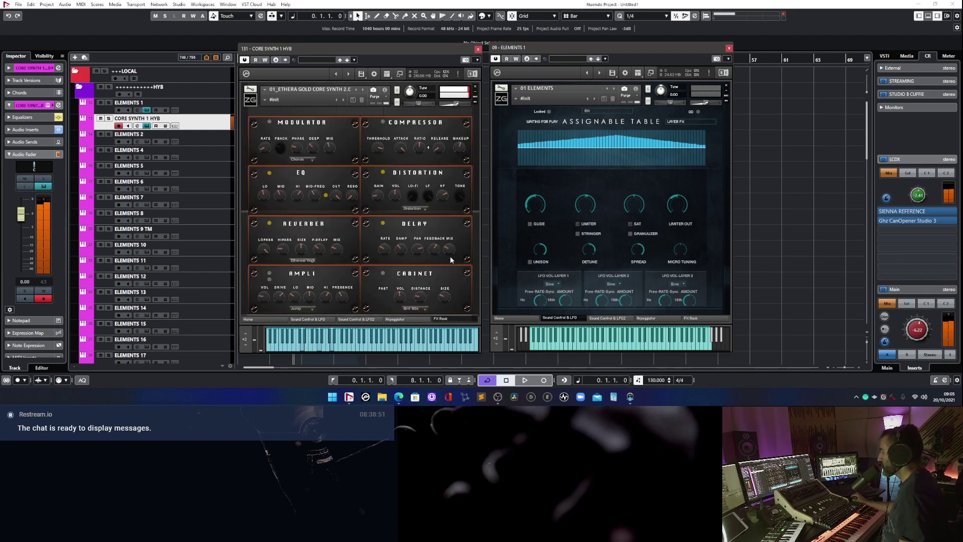
left_click(271, 318)
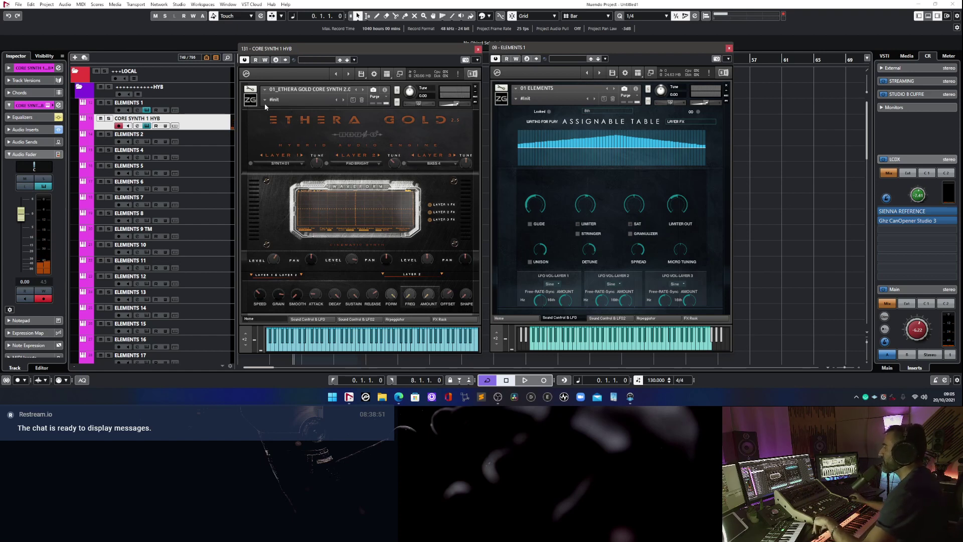
Record-arm the ELEMENTS 1 track and browse the Elements preset categories without loading a preset.
left_click(518, 317)
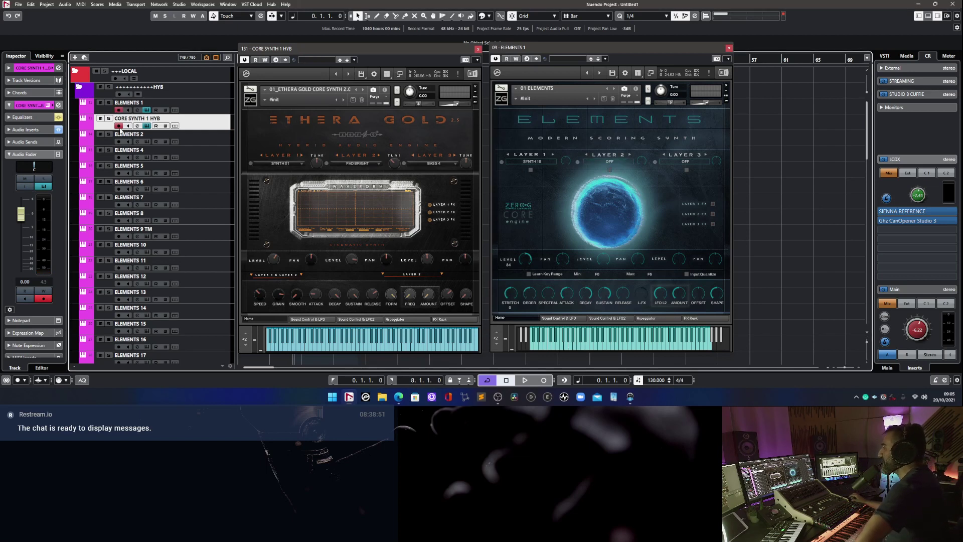
left_click(119, 111)
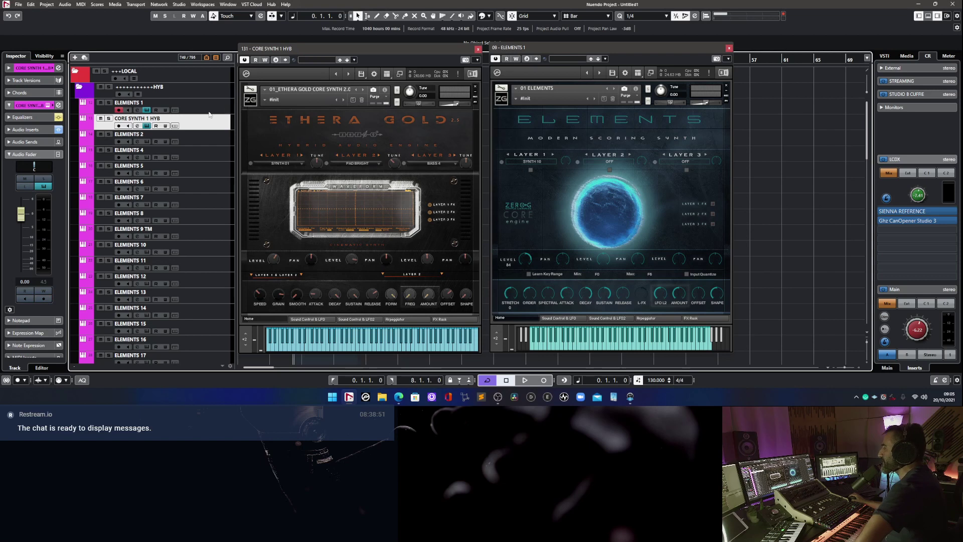
left_click(522, 100)
mouse_move(540, 166)
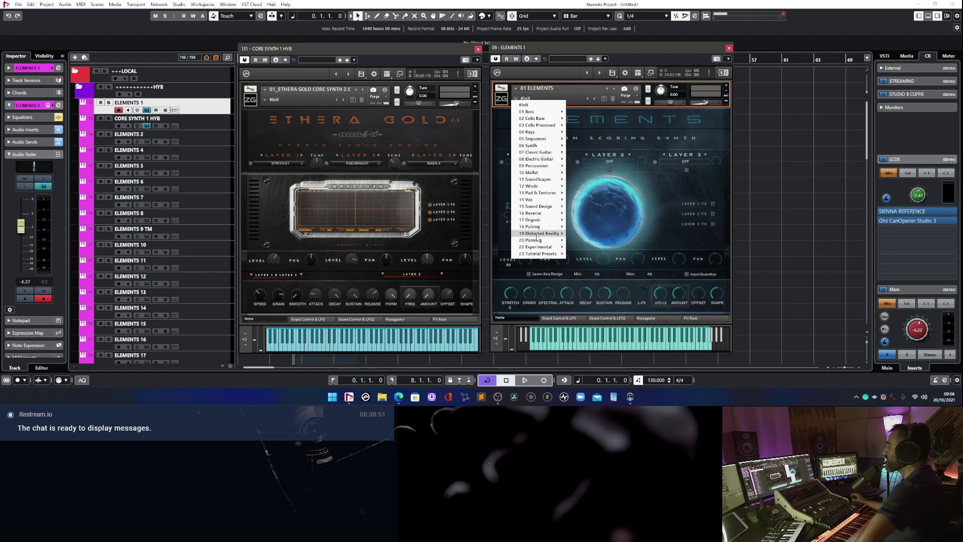
mouse_move(536, 237)
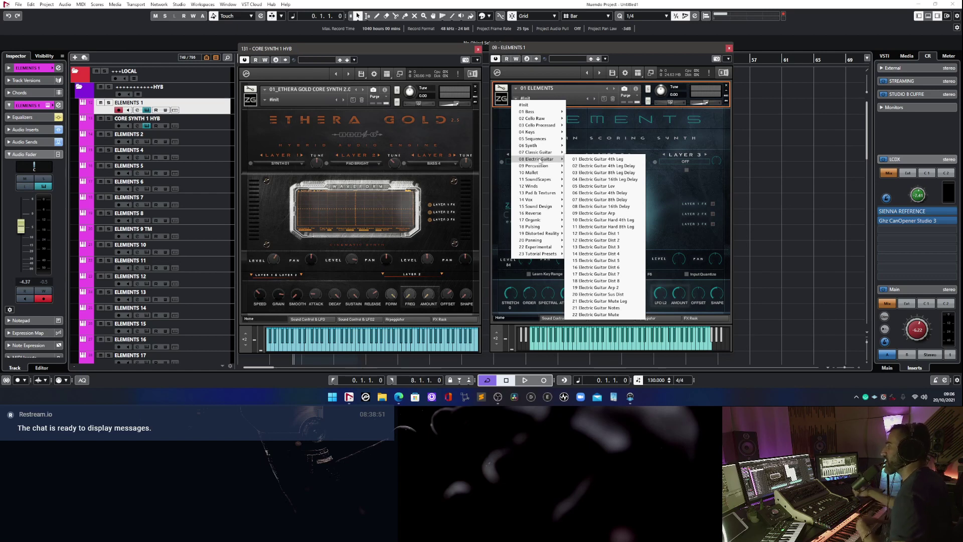
left_click(639, 131)
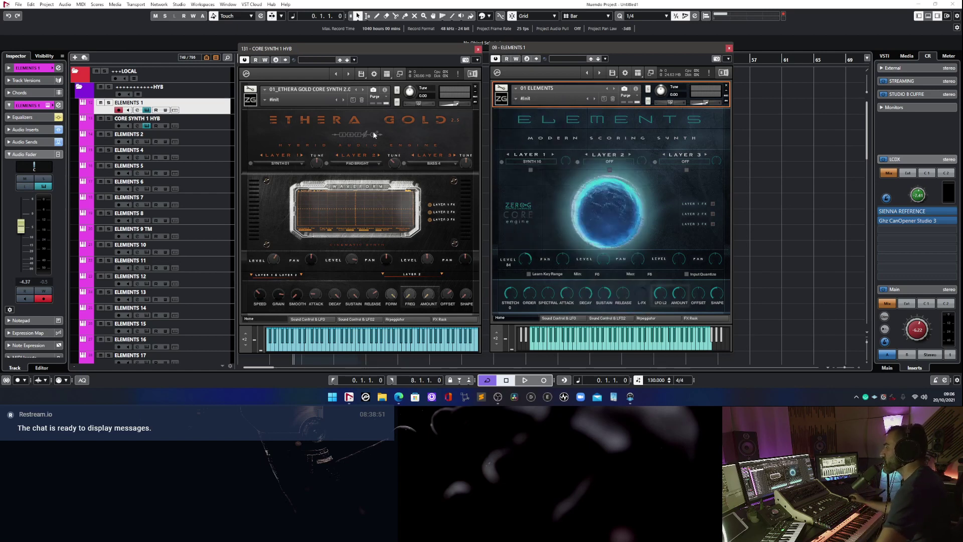
Review the sound sources available for Ethera Gold's Layer 1, from the pads through to the granular sounds.
left_click(282, 164)
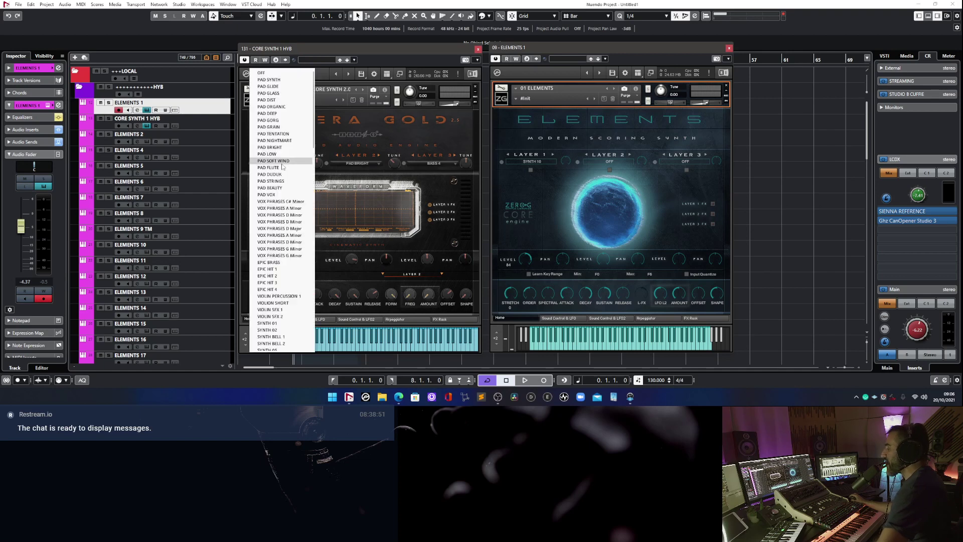
scroll(264, 305, "down", 7)
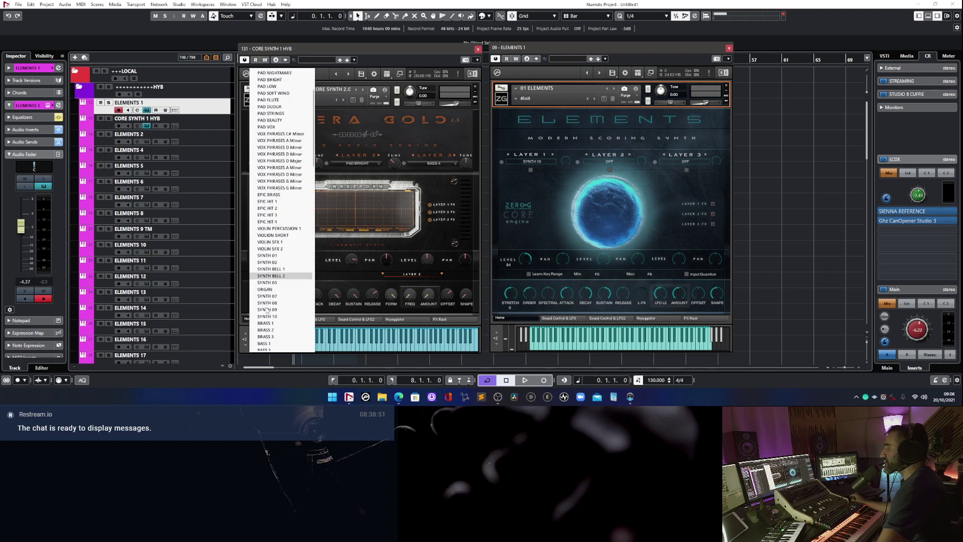
scroll(266, 309, "down", 5)
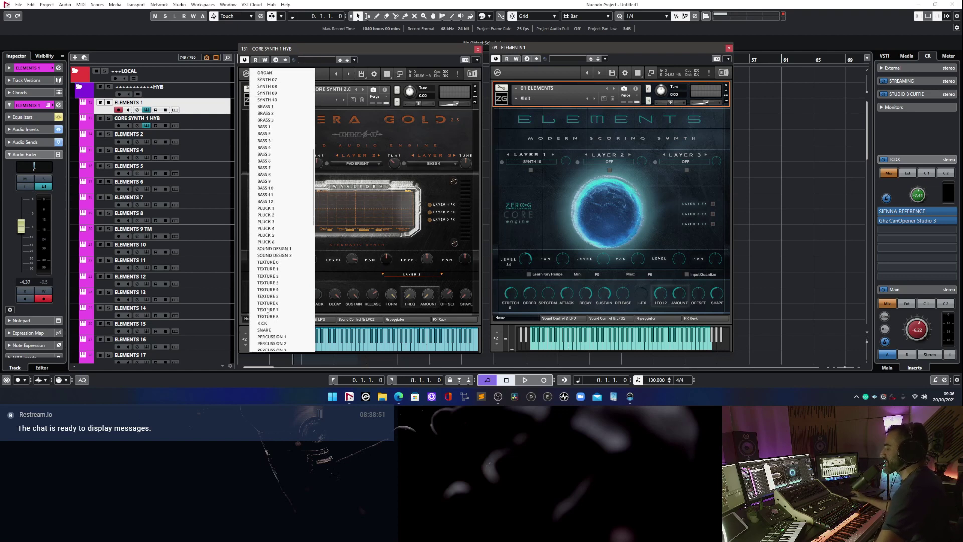
scroll(266, 311, "down", 15)
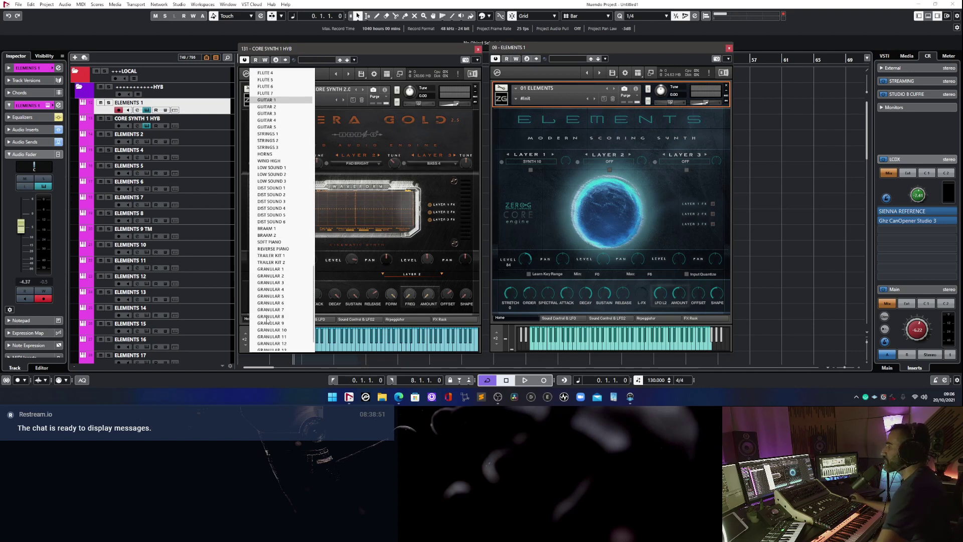
left_click(241, 97)
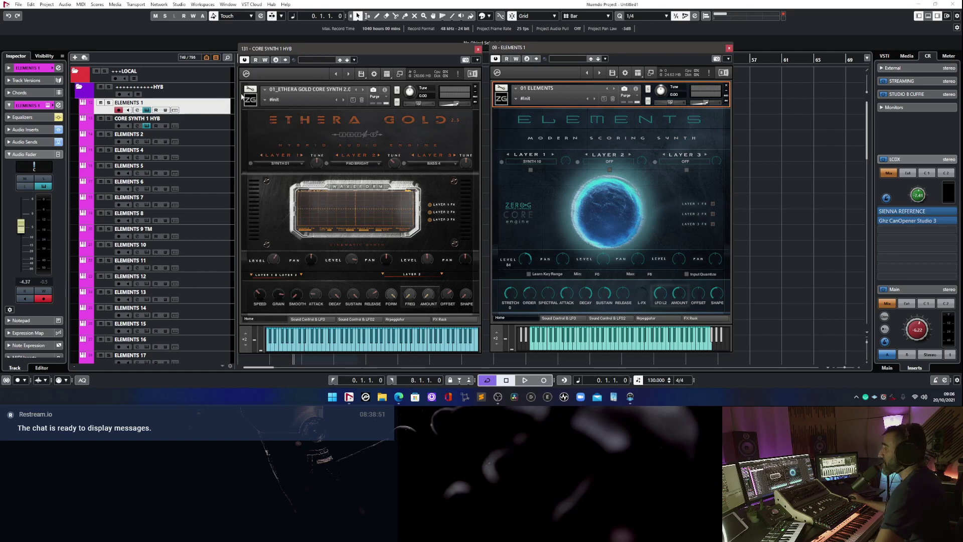
Record-arm the CORE SYNTH 1 HYB track and load the HYBRID EPIC BRASS 01 preset into Ethera Gold.
left_click(242, 116)
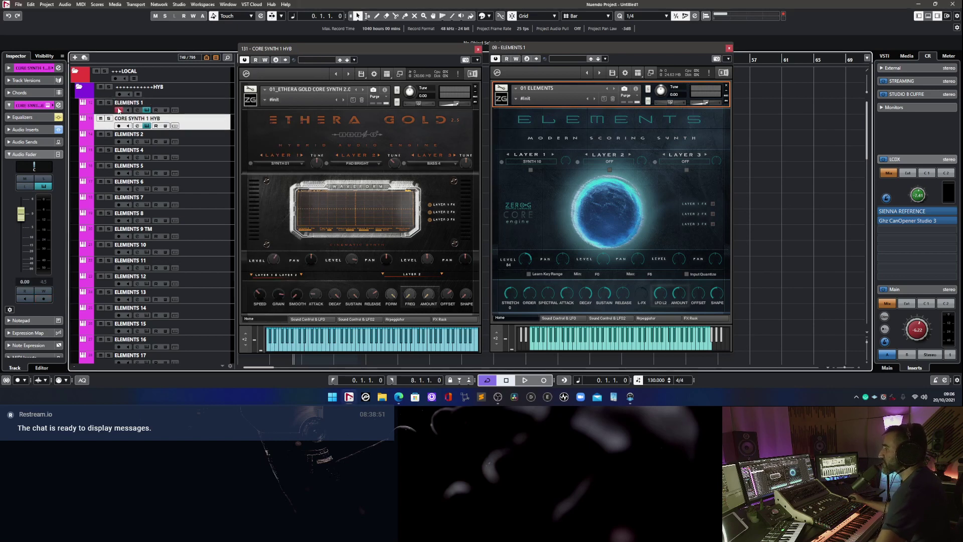
left_click(265, 103)
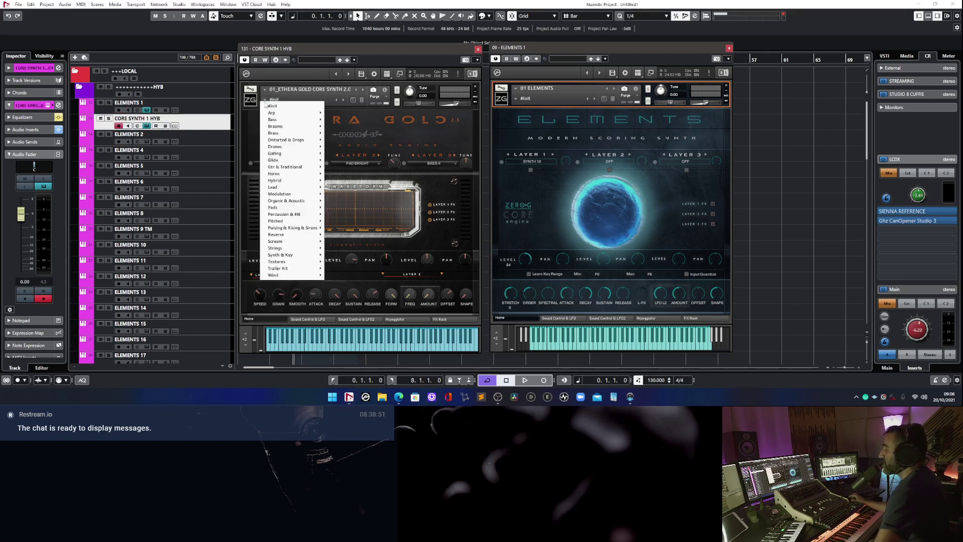
mouse_move(278, 134)
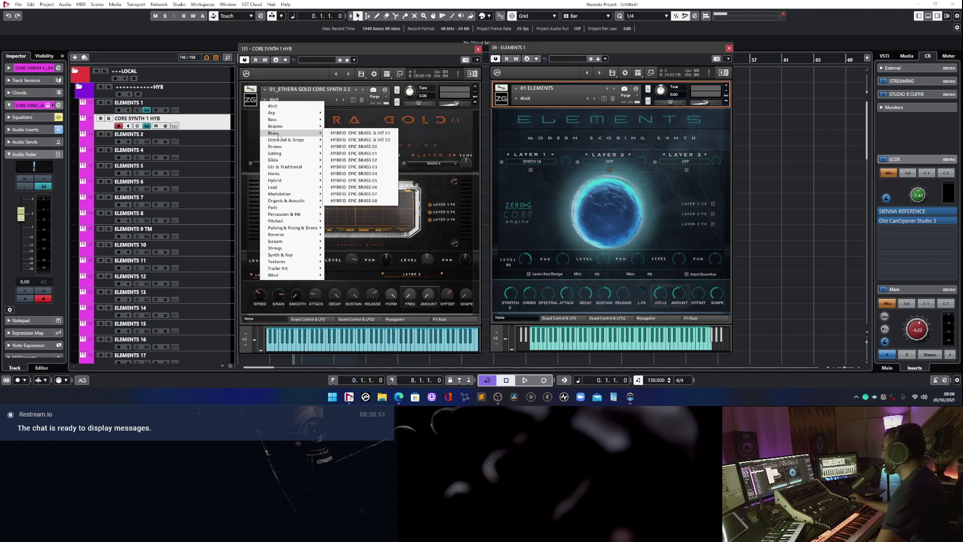
mouse_move(295, 248)
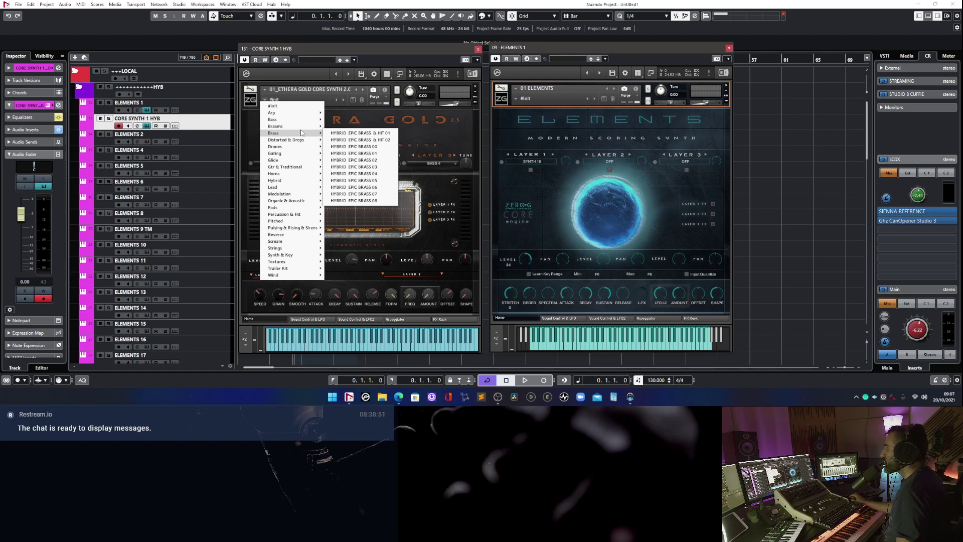
left_click(382, 155)
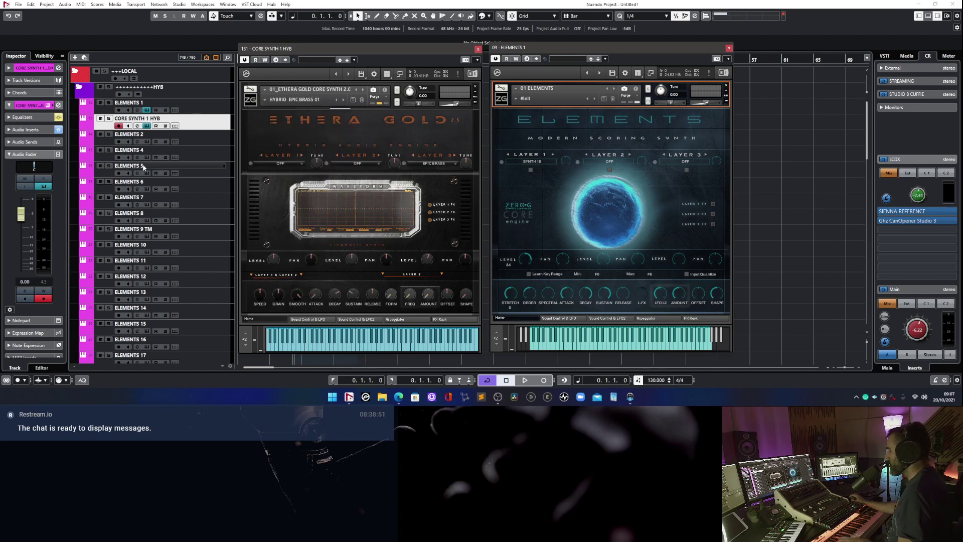
Advance Ethera Gold to the HYBRID EPIC BRASS 02 preset and raise the CORE SYNTH 1 HYB fader to 6.02.
left_click_drag(24, 219, 25, 207)
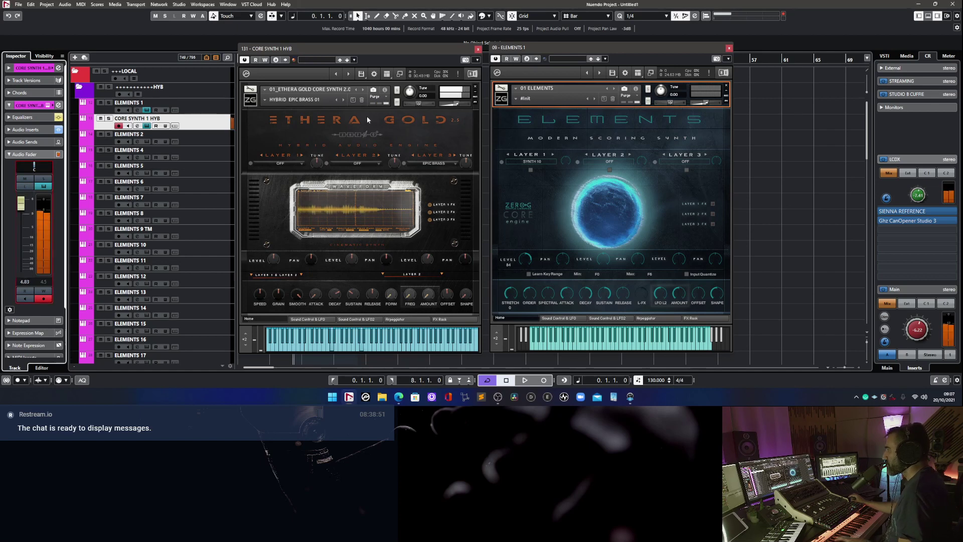
left_click(342, 101)
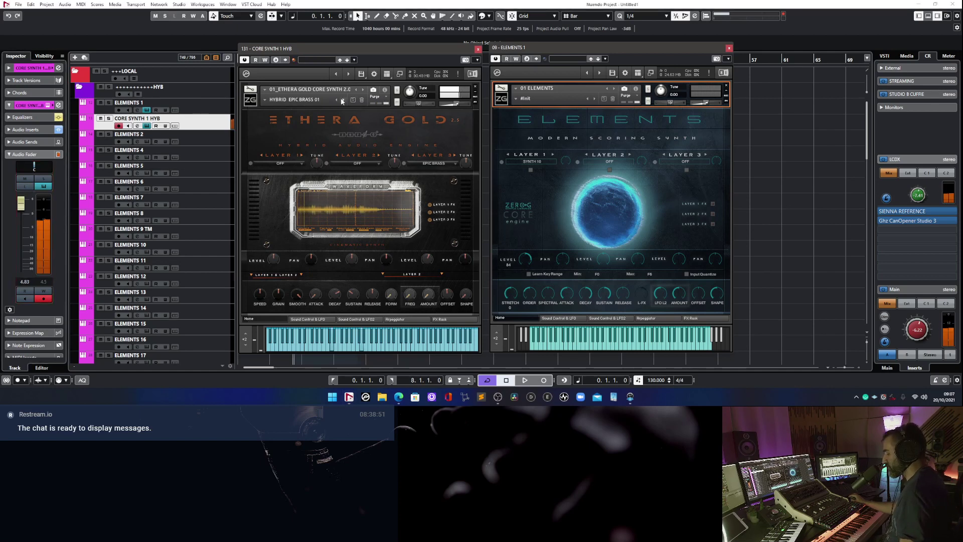
left_click(342, 101)
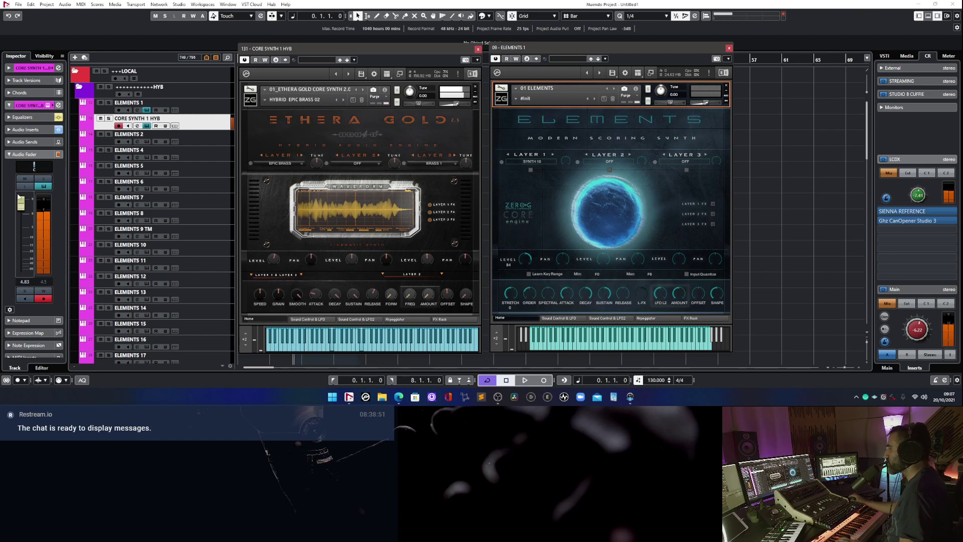
left_click_drag(25, 204, 29, 195)
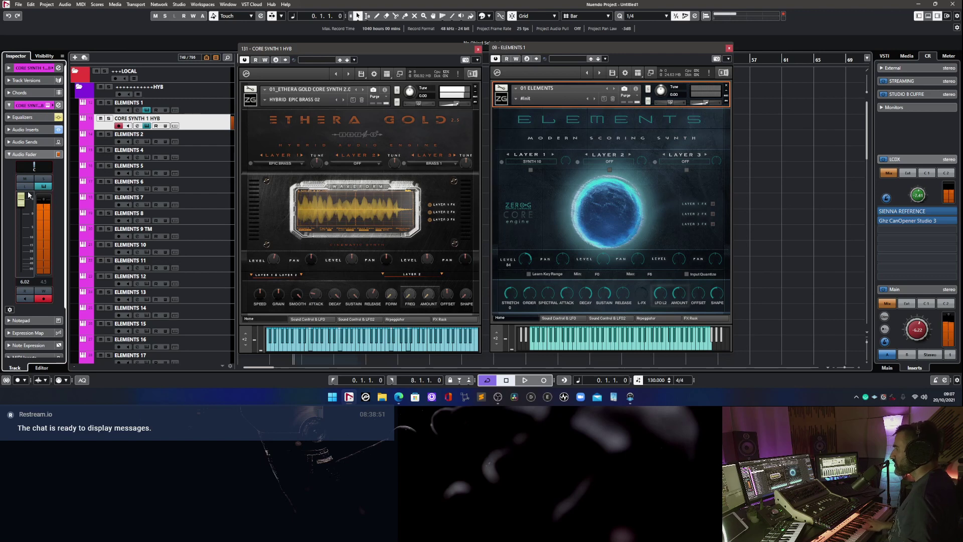
Audition Ethera Gold's Braams & Hit presets, advance to Braams 01 and slightly adjust the instrument's volume.
left_click(265, 101)
mouse_move(281, 125)
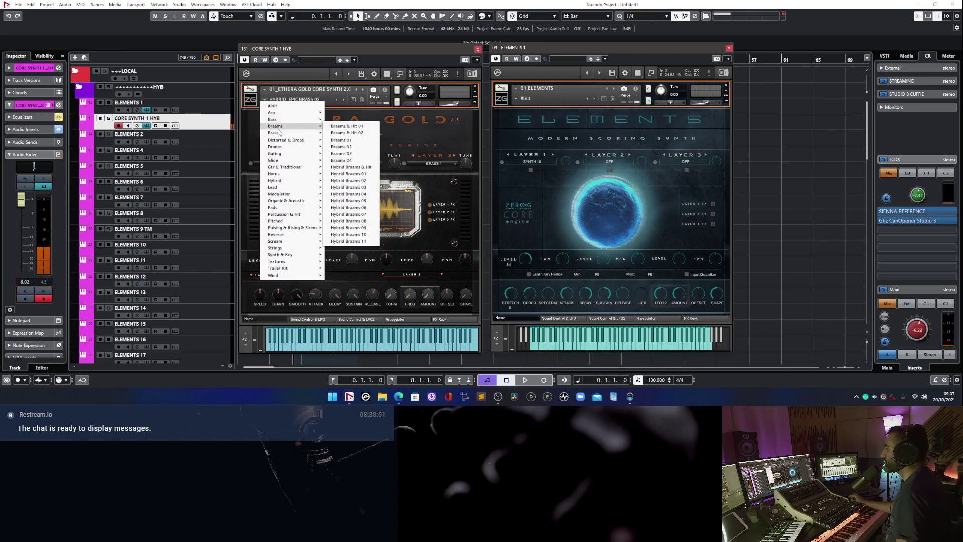
left_click(361, 127)
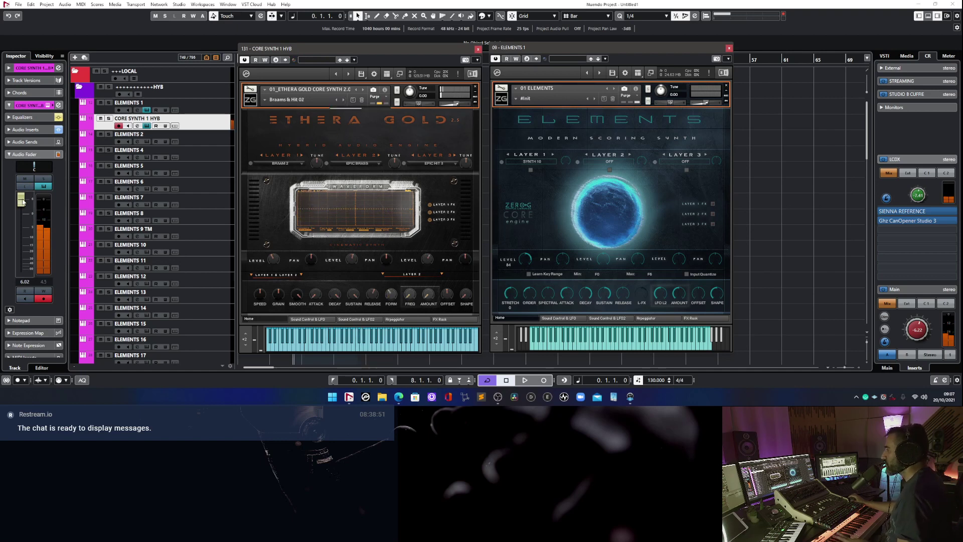
left_click(345, 102)
left_click(344, 100)
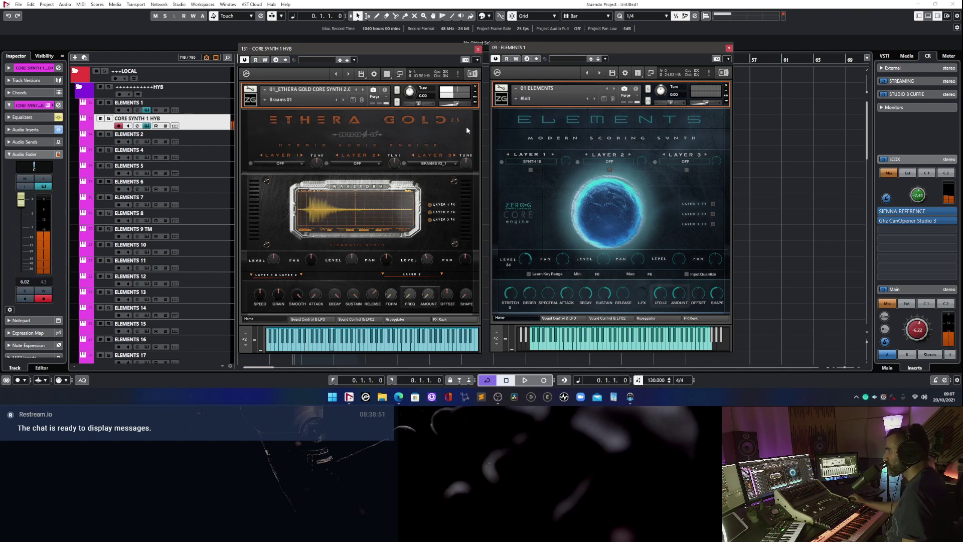
left_click_drag(458, 104, 460, 104)
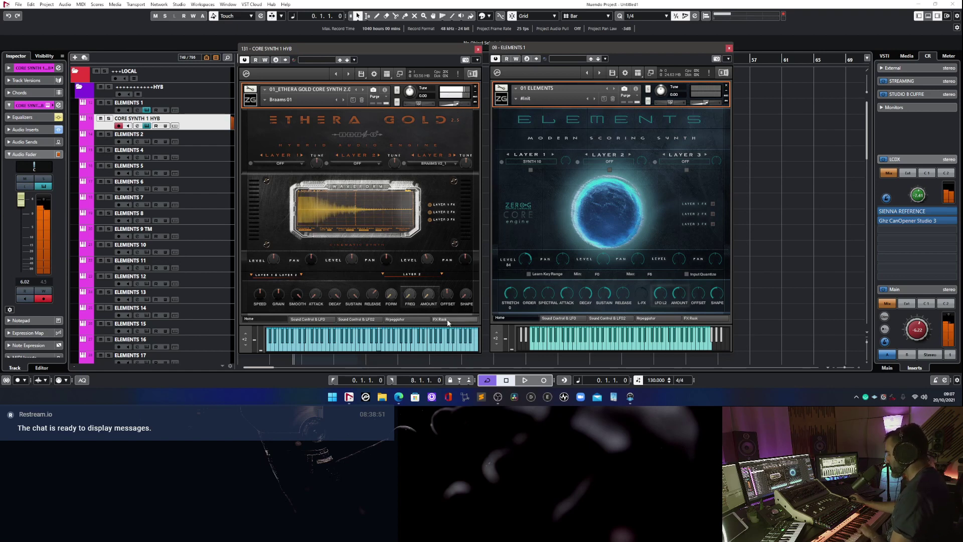
Load the Yukulele preset from Gtr & Traditional, lower the track fader to 1.81 and restore it to 6.02.
left_click(273, 99)
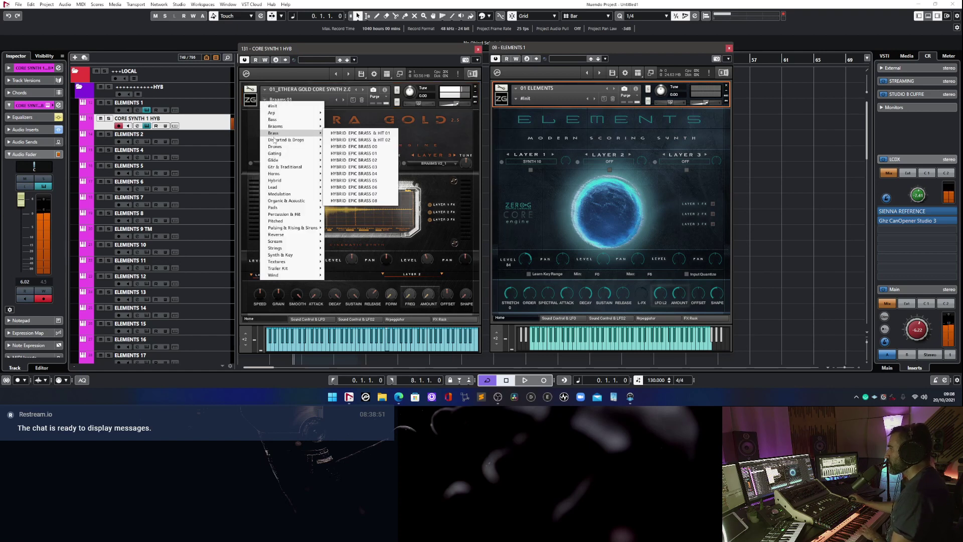
mouse_move(277, 169)
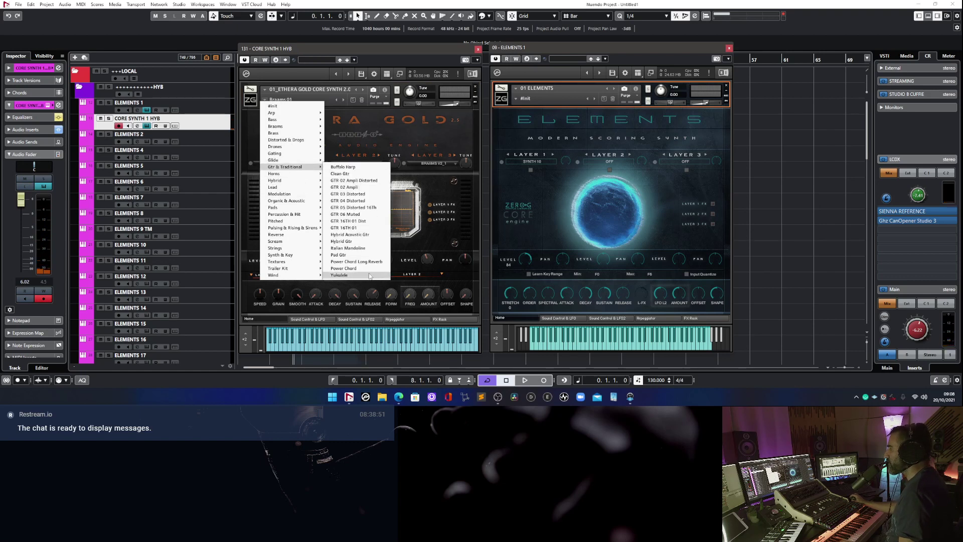
left_click_drag(21, 201, 22, 216)
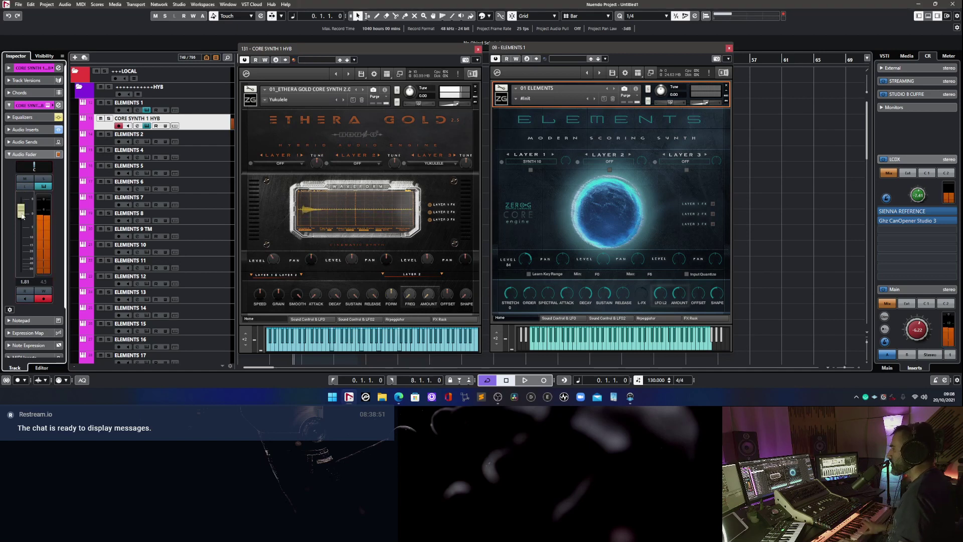
left_click_drag(22, 215, 22, 199)
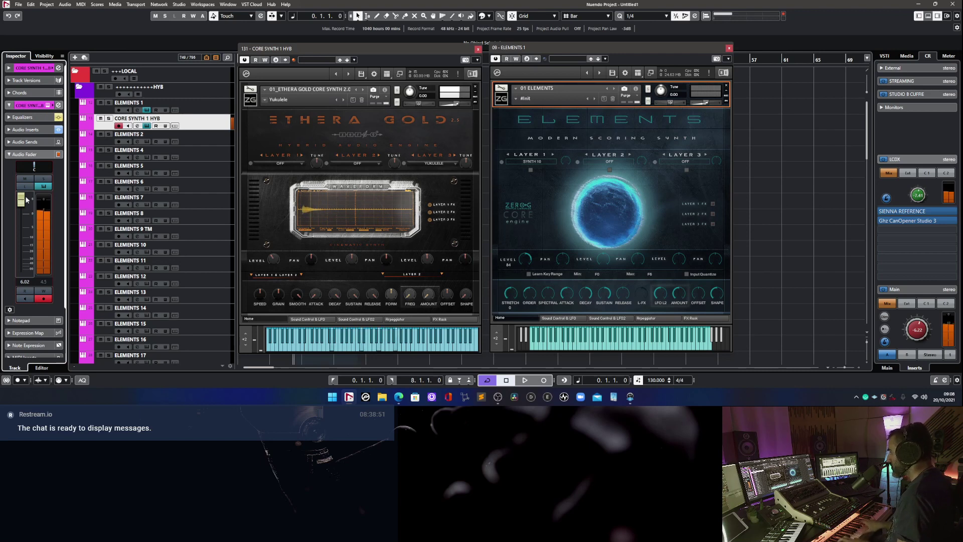
Audition Arp Italian Mandoline 05 from Ethera Gold's organic and acoustic arps, then advance to Arp Italian Mandoline 06.
left_click(265, 101)
mouse_move(271, 113)
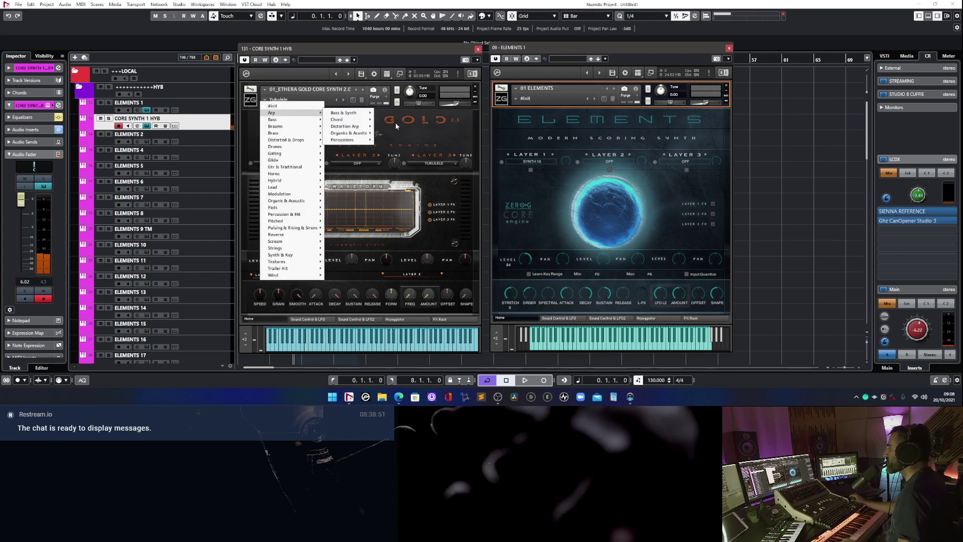
mouse_move(367, 134)
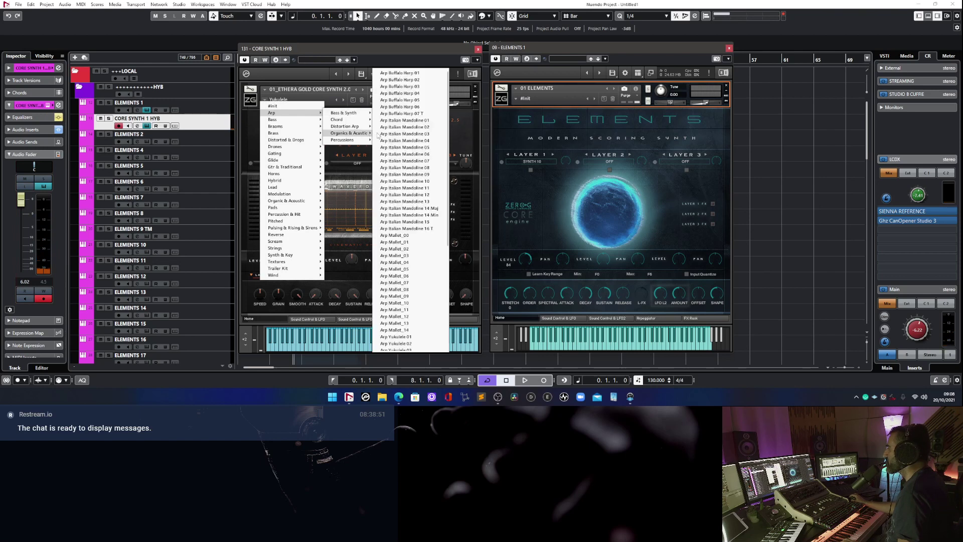
left_click(428, 148)
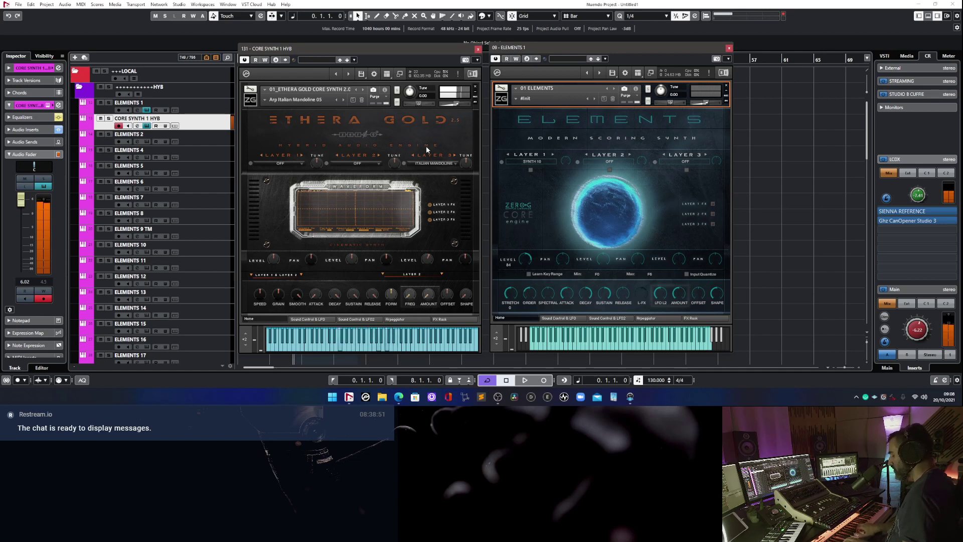
left_click(345, 98)
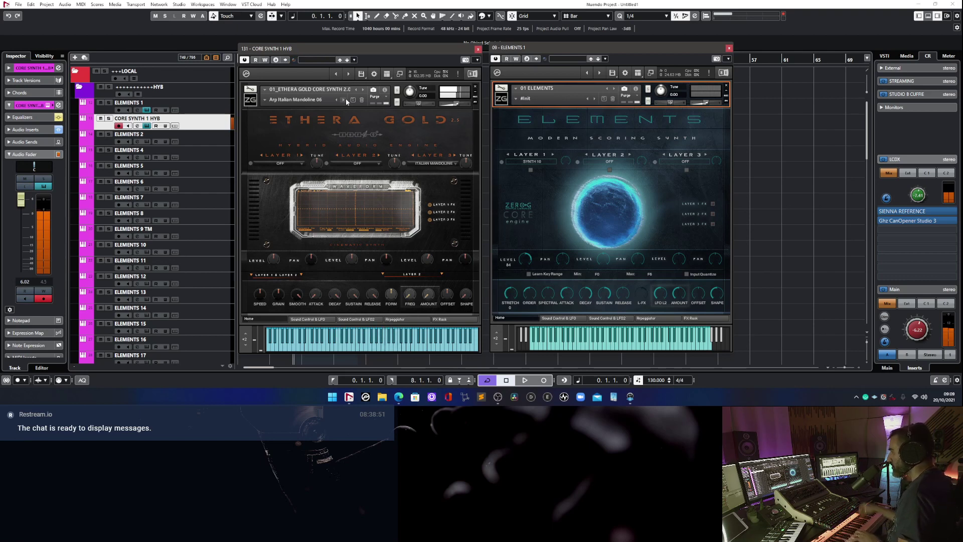
Load the Arp Buffalo Harp 02 preset from the organic and acoustic arps into Ethera Gold.
left_click(326, 99)
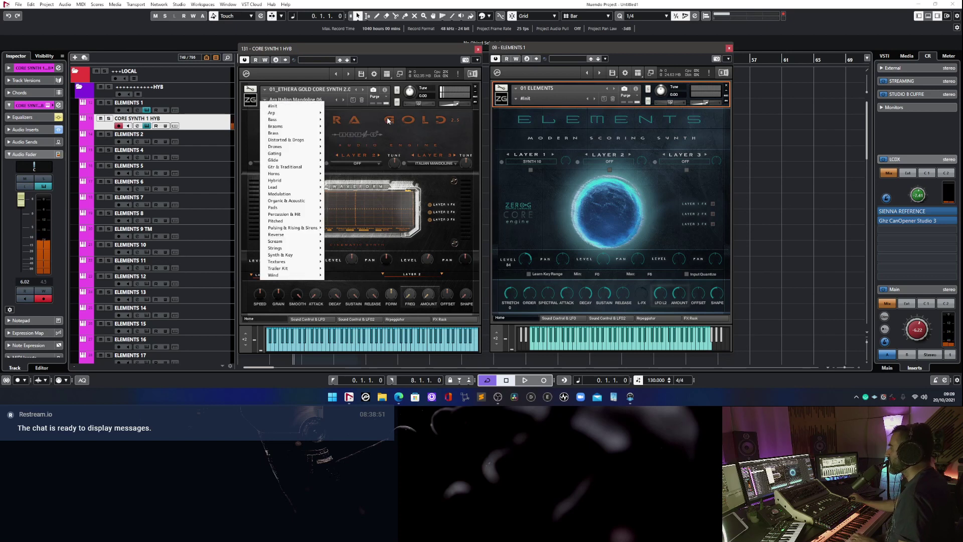
mouse_move(299, 112)
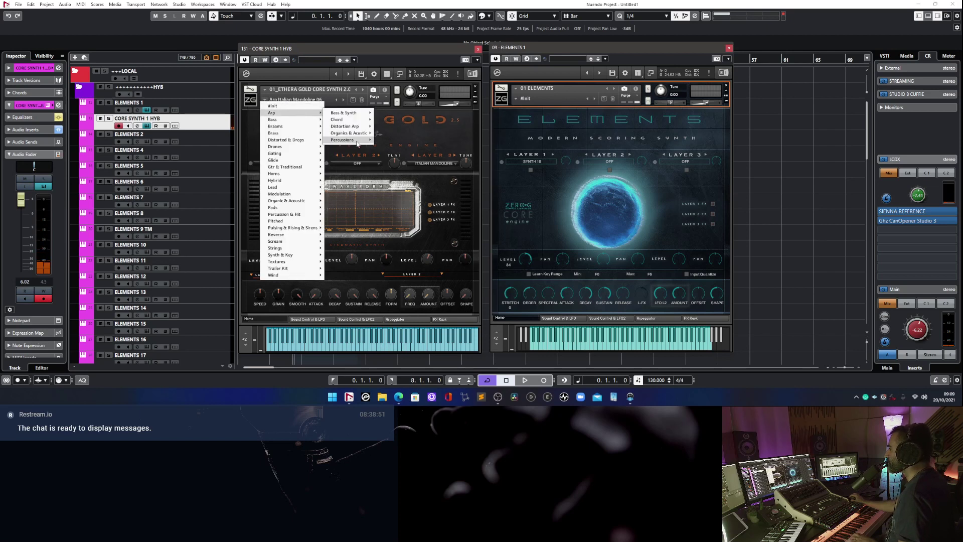
mouse_move(351, 133)
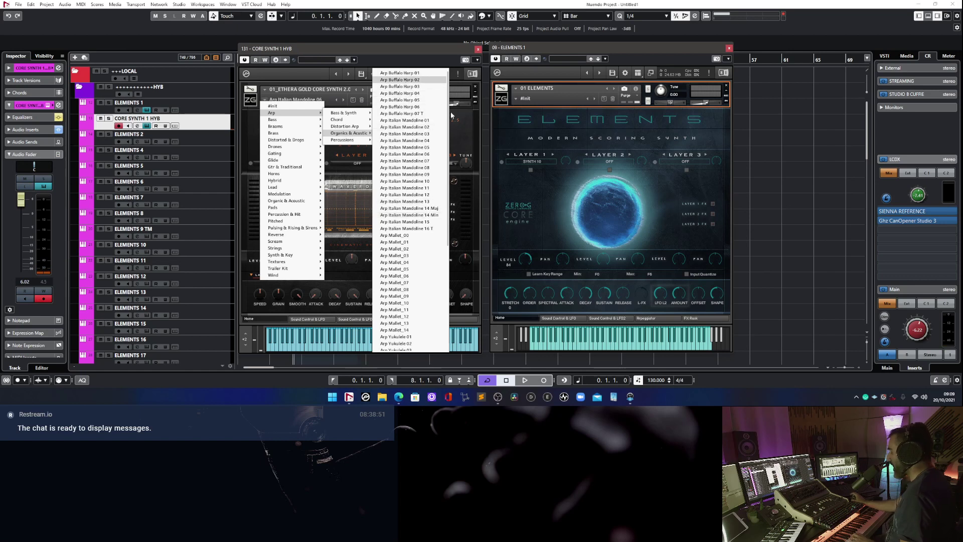
key("Return")
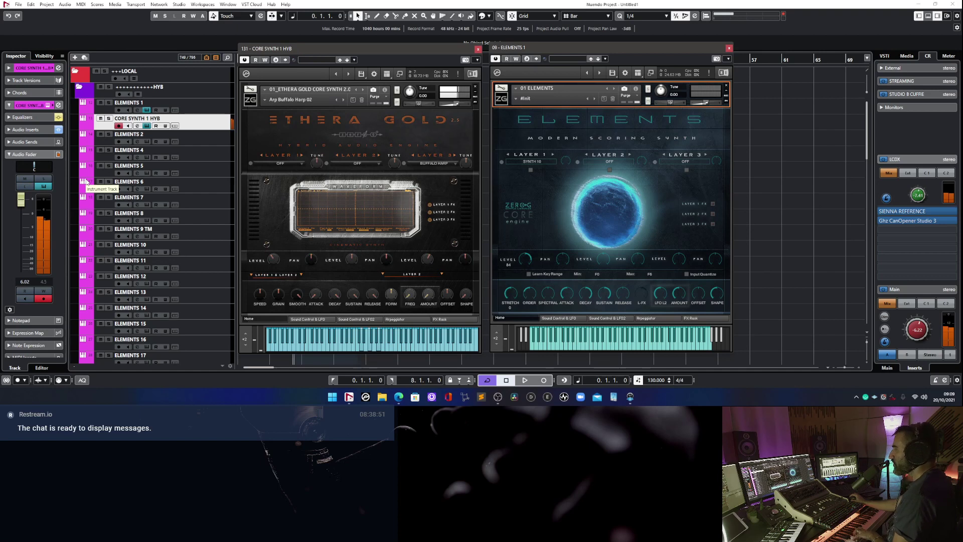
Browse Ethera Gold's preset categories, including Percussion & Hit and Hybrid, without loading a preset.
left_click(264, 100)
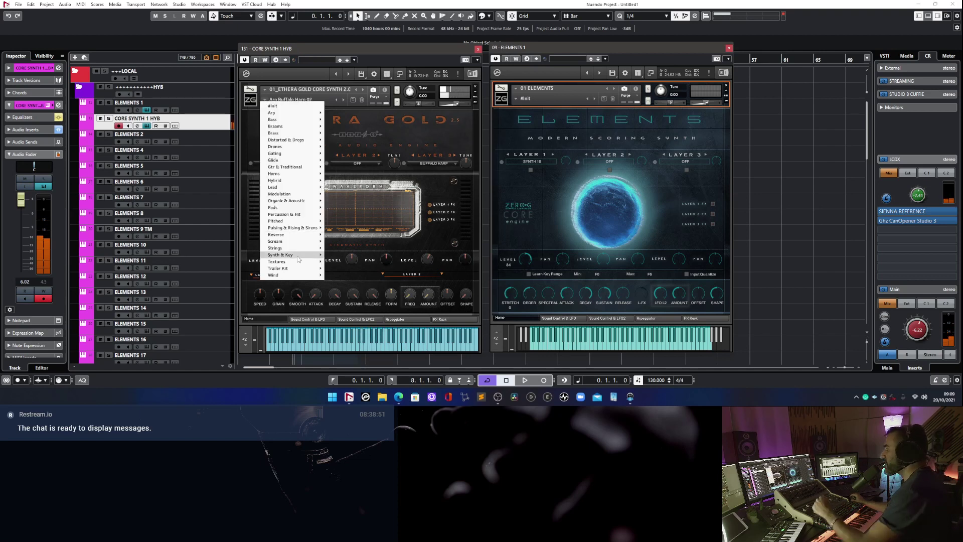
mouse_move(297, 256)
mouse_move(294, 276)
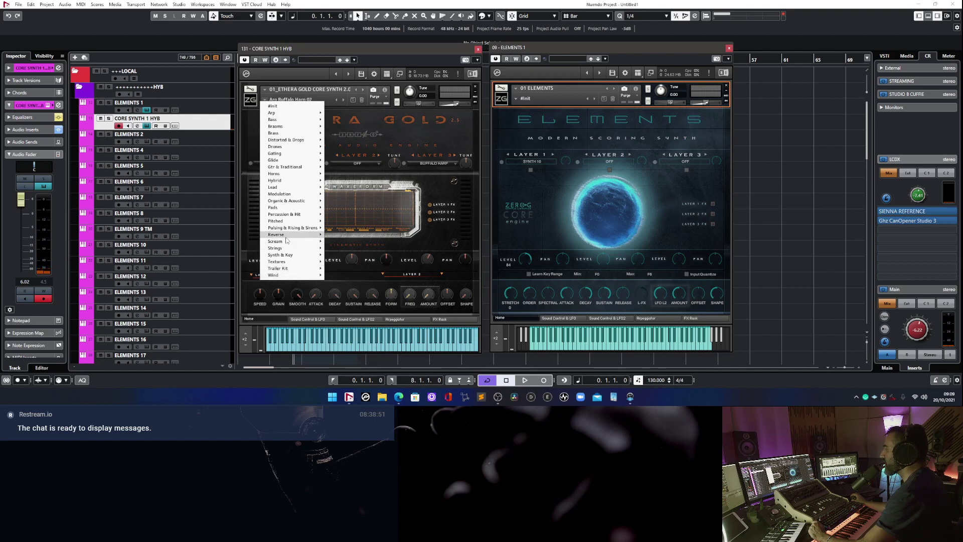
mouse_move(287, 236)
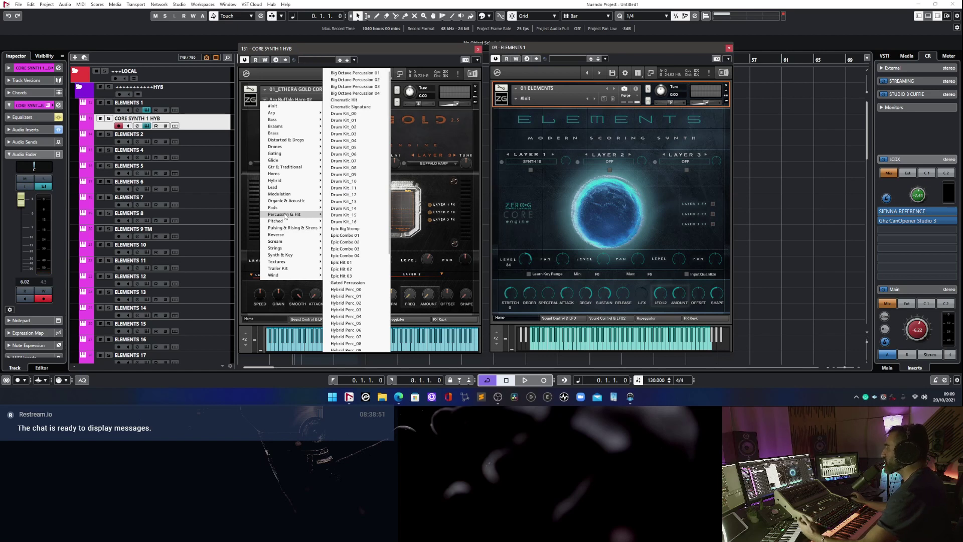
mouse_move(285, 195)
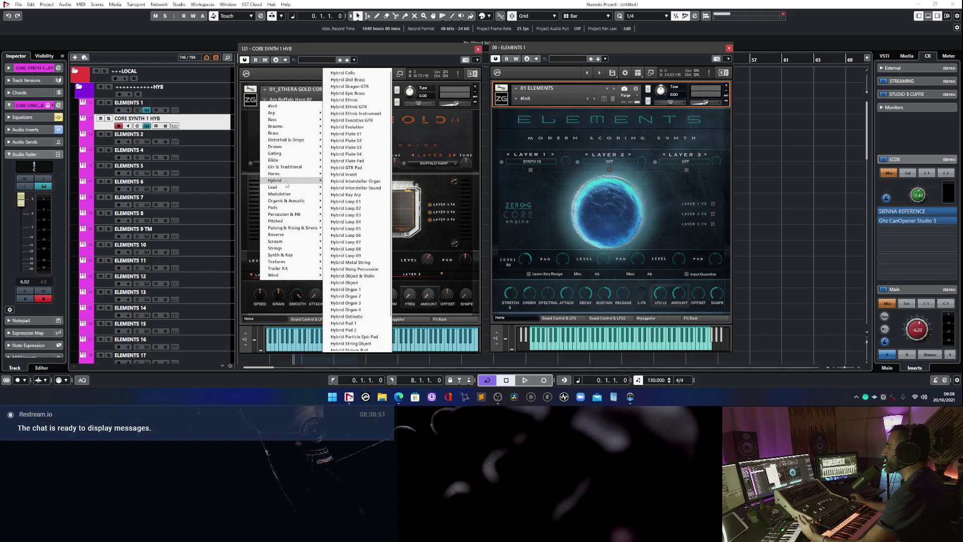
left_click(129, 129)
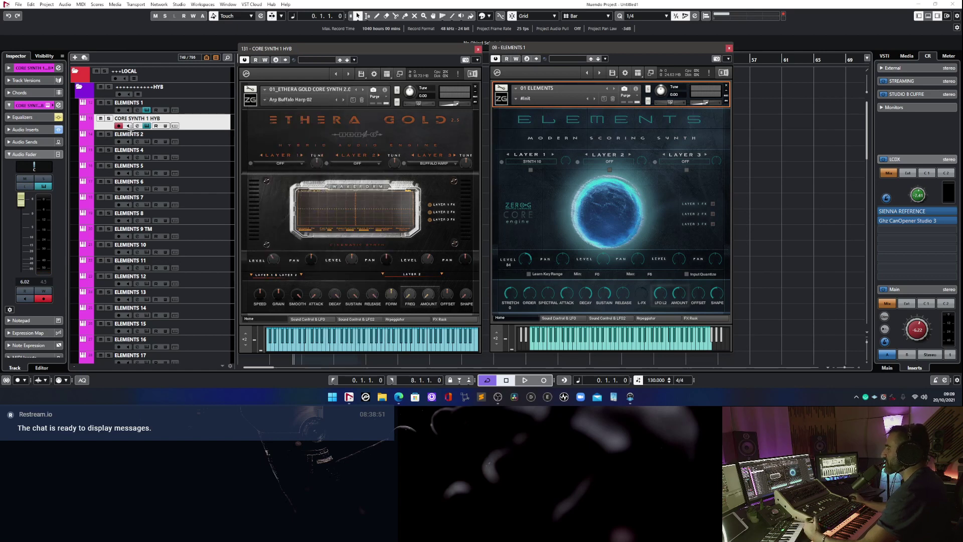
Look through the tracks below the Elements group, down to the solo vocal legato and phrase tracks.
scroll(150, 180, "down", 10)
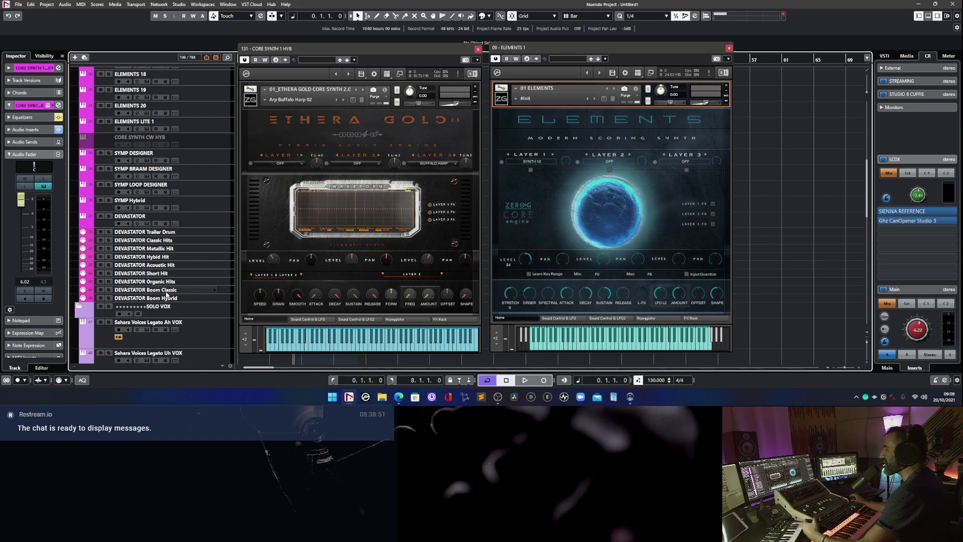
scroll(165, 321, "down", 5)
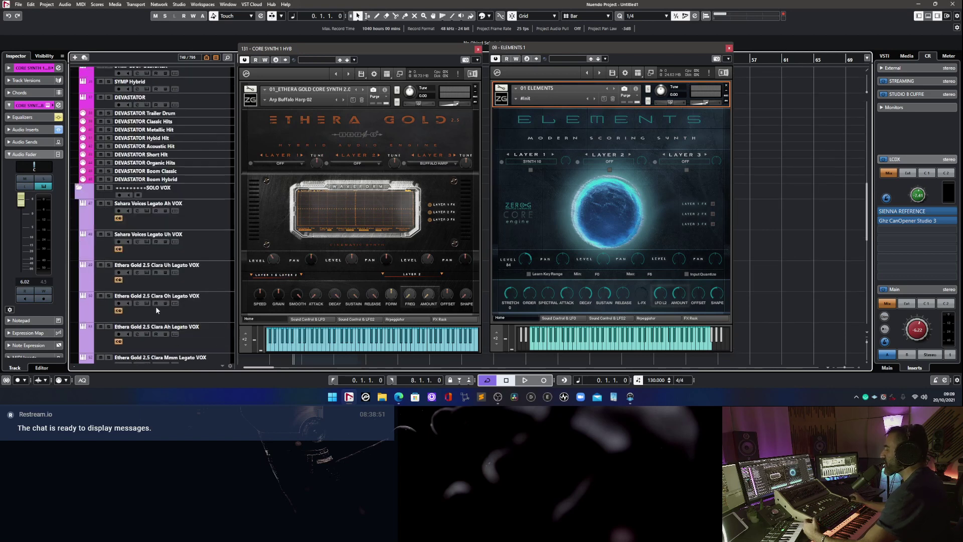
scroll(156, 306, "down", 7)
scroll(157, 290, "up", 2)
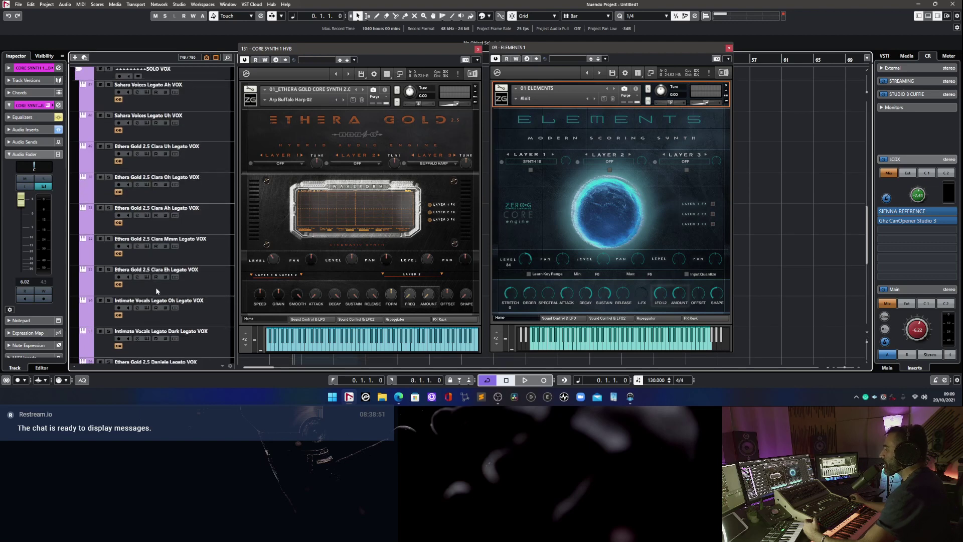
scroll(155, 293, "down", 2)
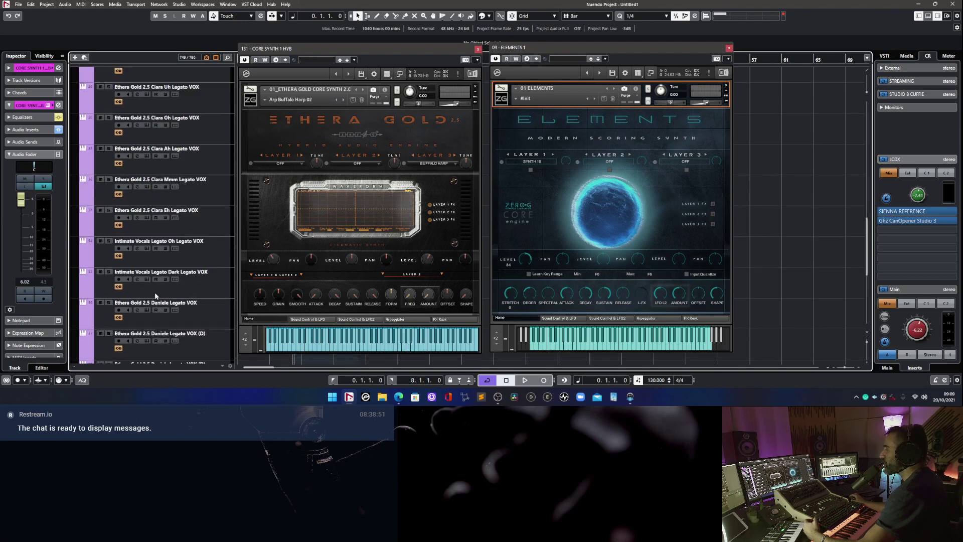
scroll(149, 236, "up", 2)
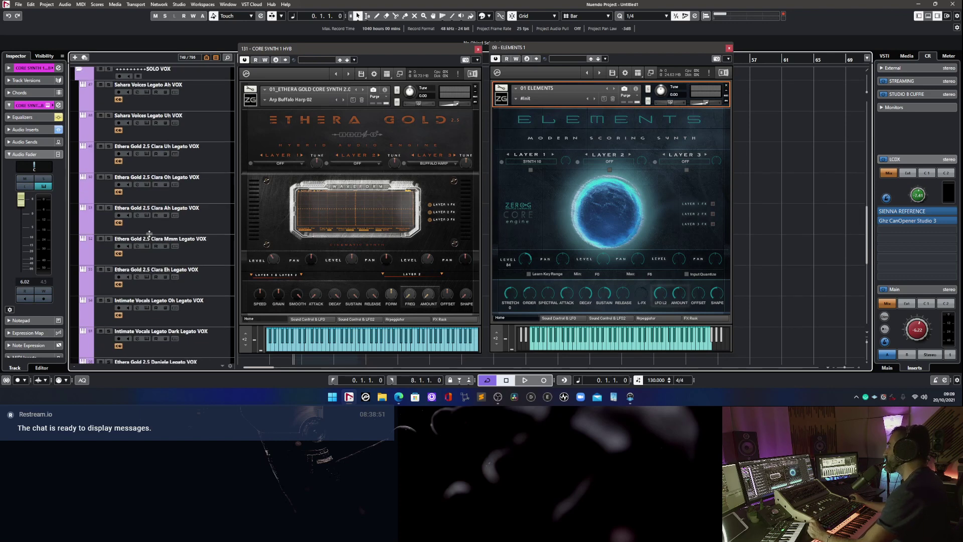
scroll(170, 315, "down", 6)
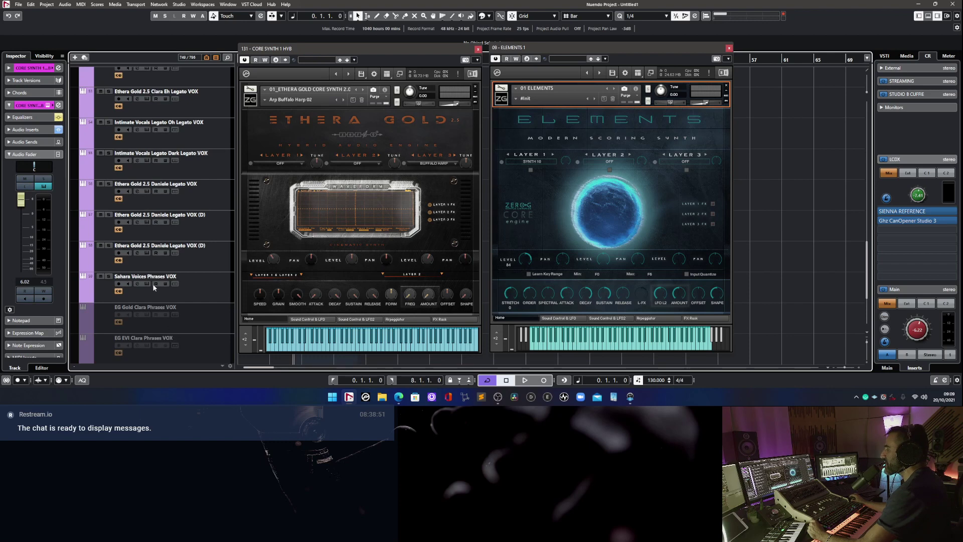
Enable the EG Gold Clara Phrases VOX track and open its Ethera Gold vocal phrases instrument.
scroll(165, 295, "down", 2)
left_click(207, 261)
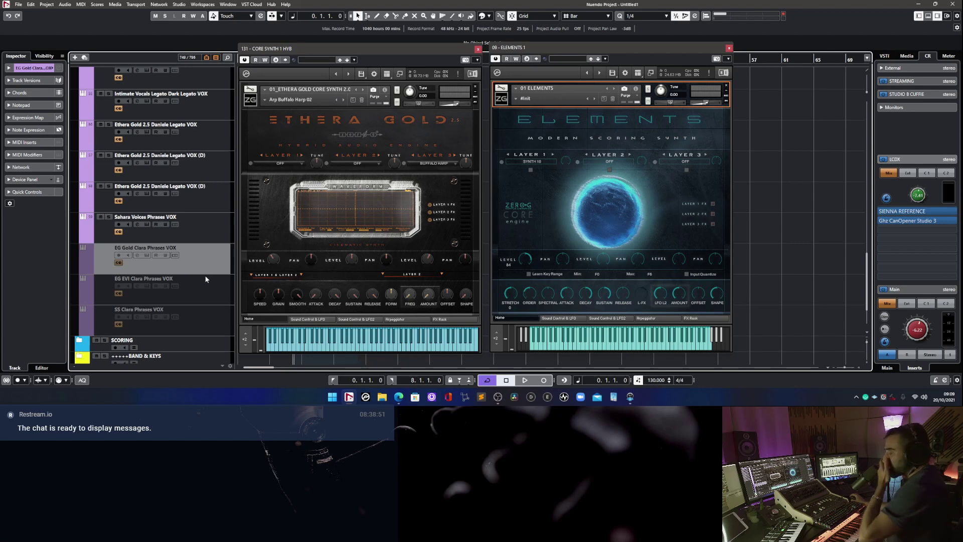
left_click(136, 254)
left_click(146, 255)
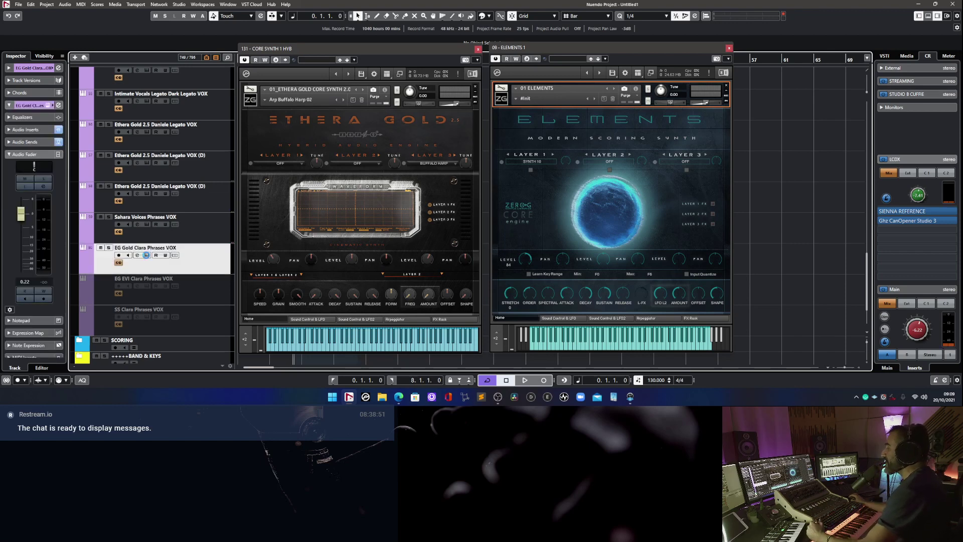
Arrange the Core Synth, Clara Phrases and Elements instrument windows side by side, with the vocal phrases in the middle.
left_click_drag(460, 59, 210, 54)
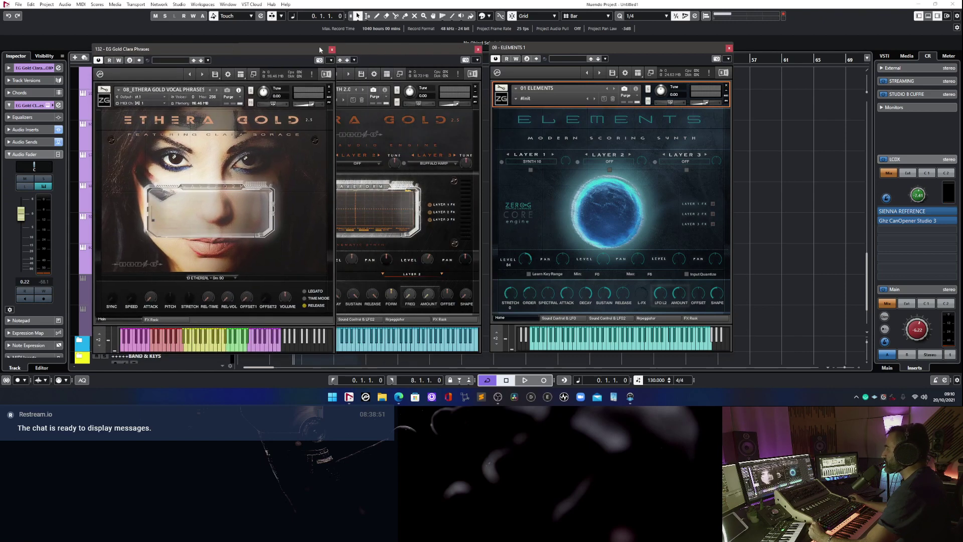
left_click_drag(555, 50, 777, 46)
left_click_drag(132, 50, 502, 65)
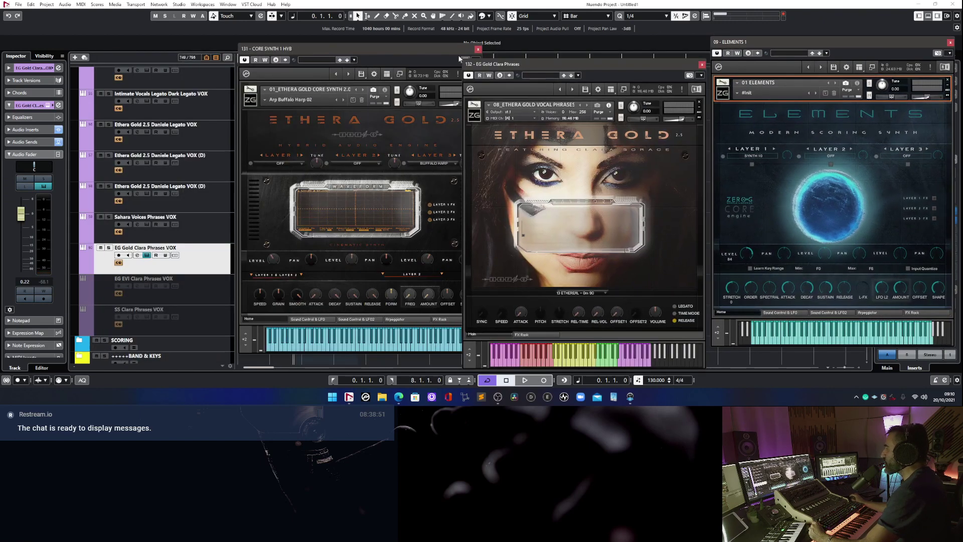
left_click_drag(351, 49, 244, 47)
left_click_drag(502, 65, 417, 48)
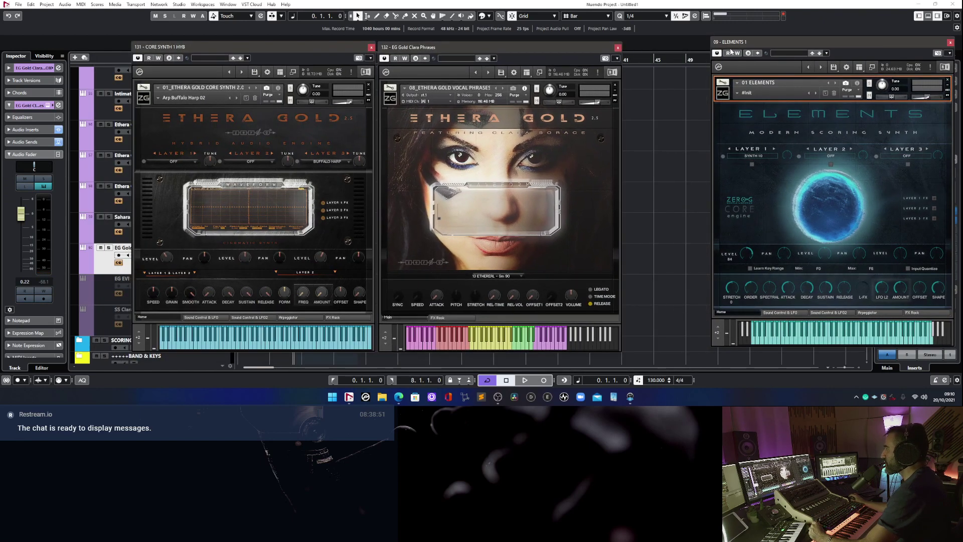
left_click_drag(738, 44, 658, 46)
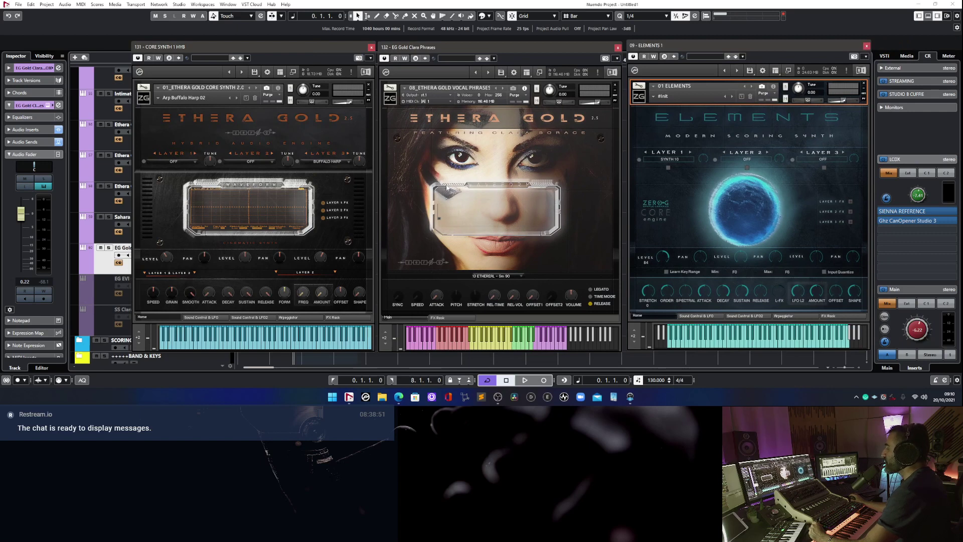
Record-enable the EG Gold Clara Phrases track, audition it and raise its active Valhalla send to 2.82.
left_click(119, 256)
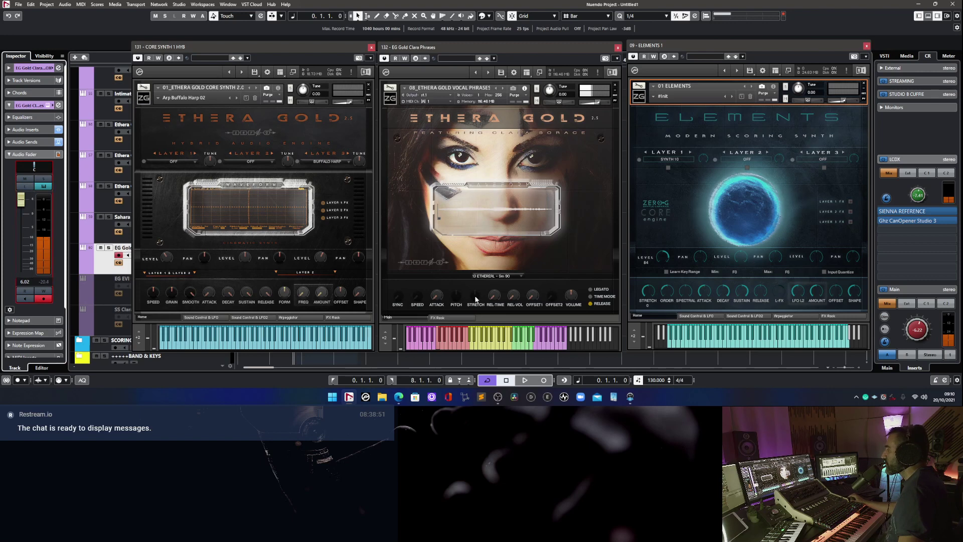
left_click(31, 142)
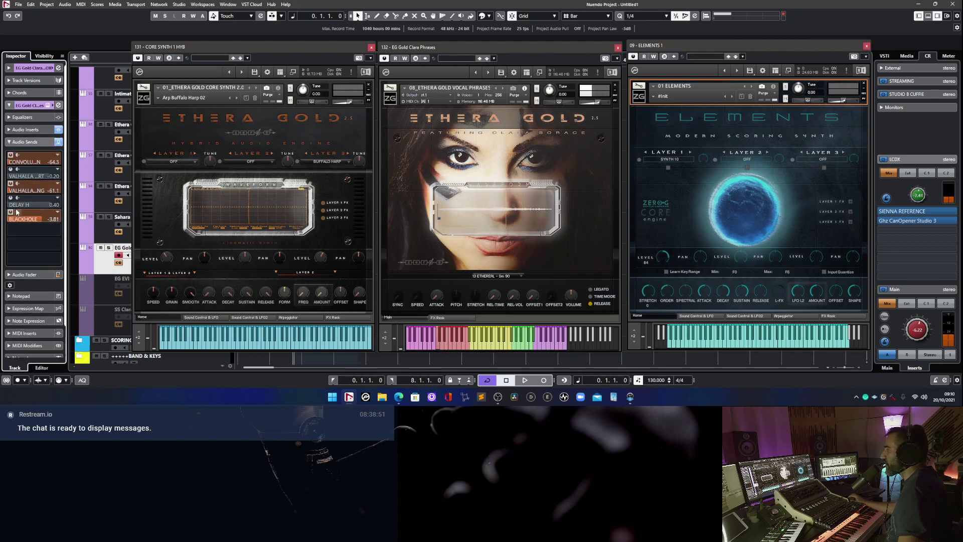
left_click_drag(20, 190, 61, 191)
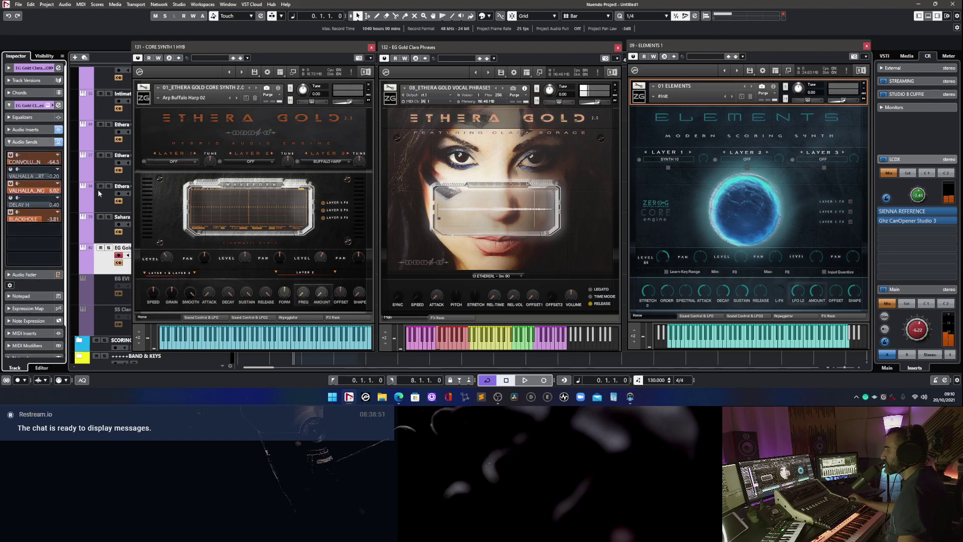
Load the 16 ETHEREAL - Em 90 vocal phrase and lower the track's active Valhalla send to -13.0.
left_click(497, 276)
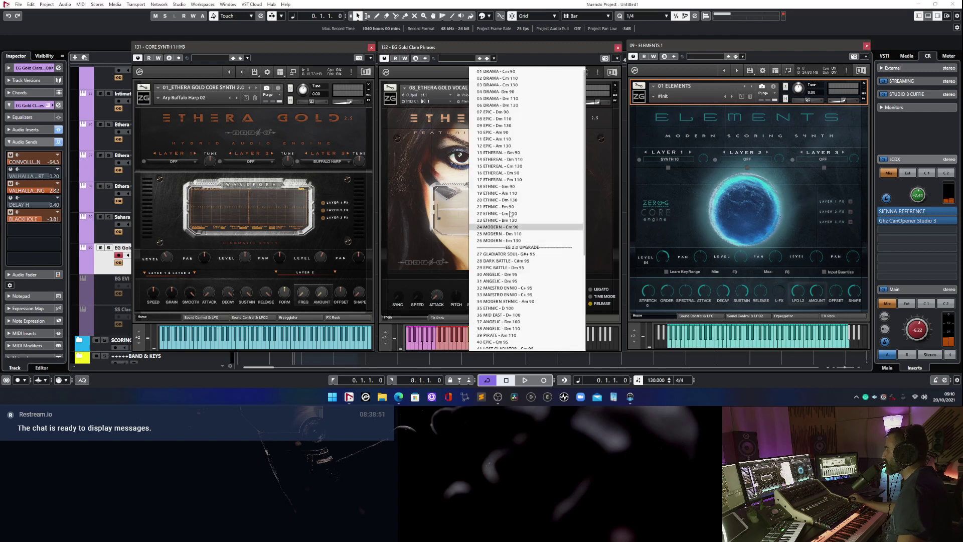
left_click(496, 172)
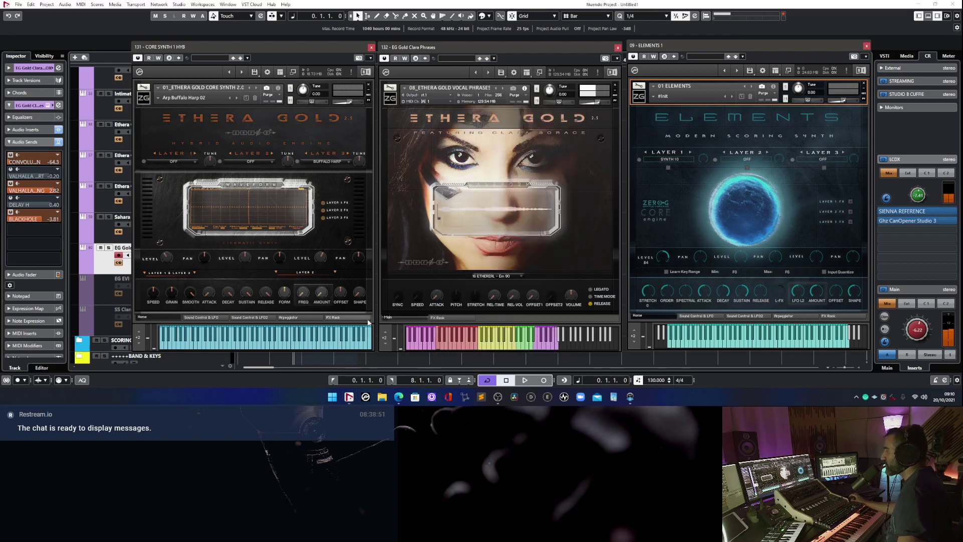
left_click_drag(20, 194, 7, 193)
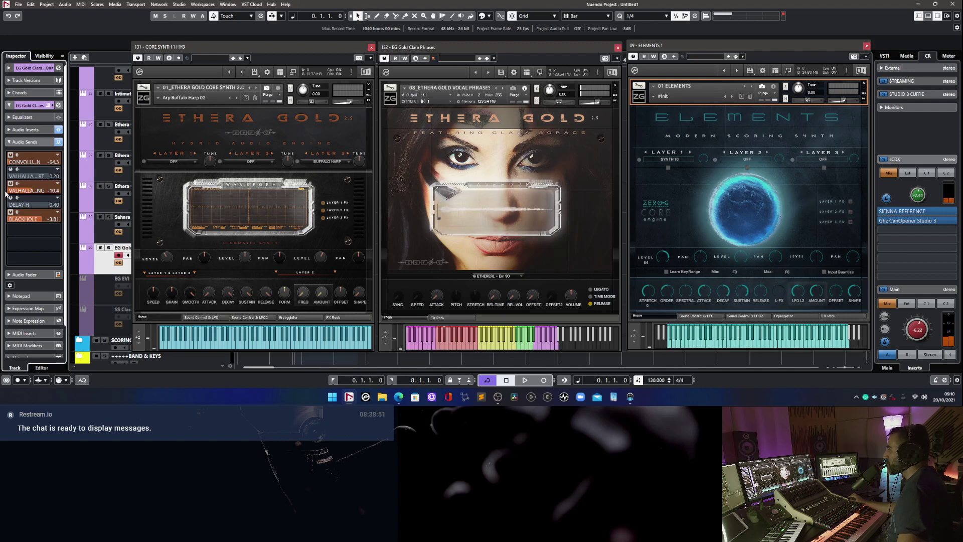
left_click_drag(6, 192, 8, 192)
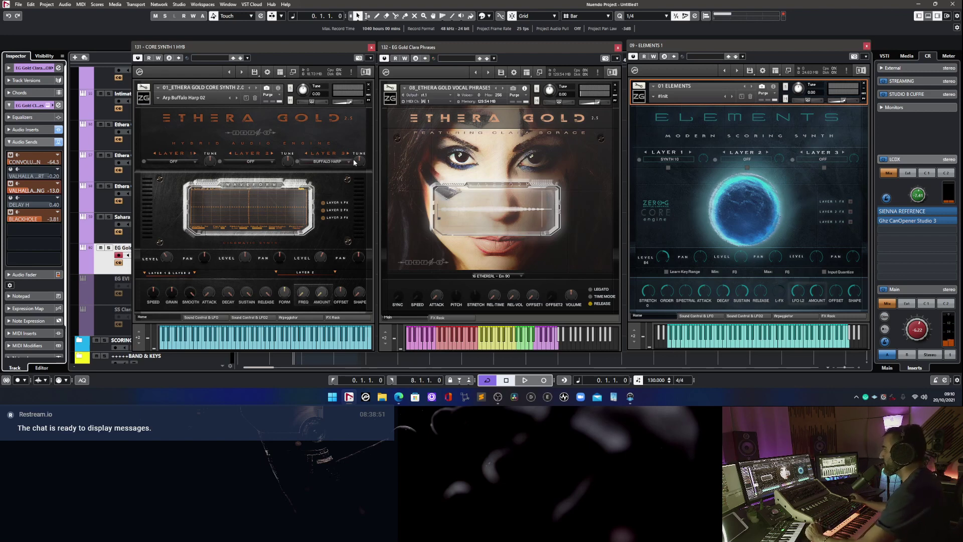
Close the Clara Phrases instrument window and place the Core Synth and Elements windows next to each other.
left_click_drag(633, 53, 653, 52)
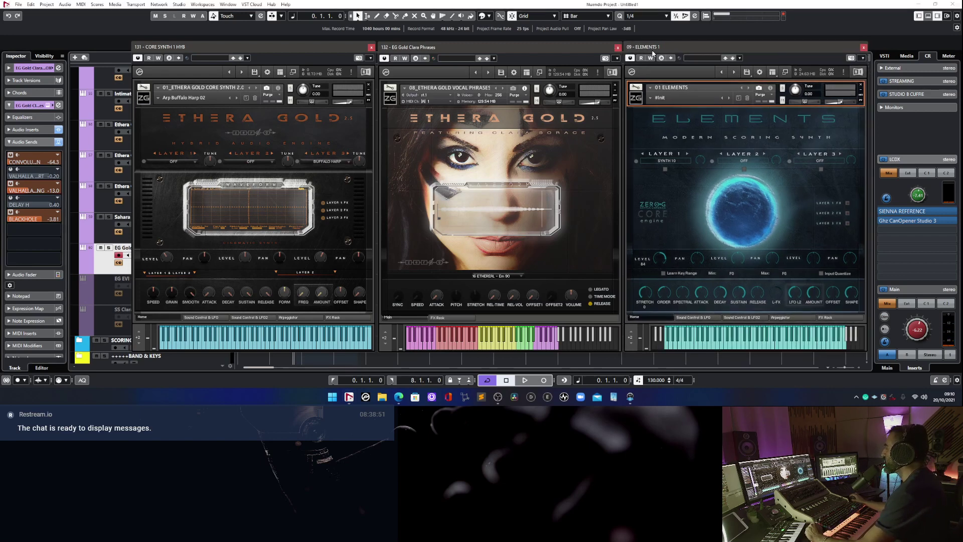
left_click(618, 48)
left_click_drag(283, 47, 454, 56)
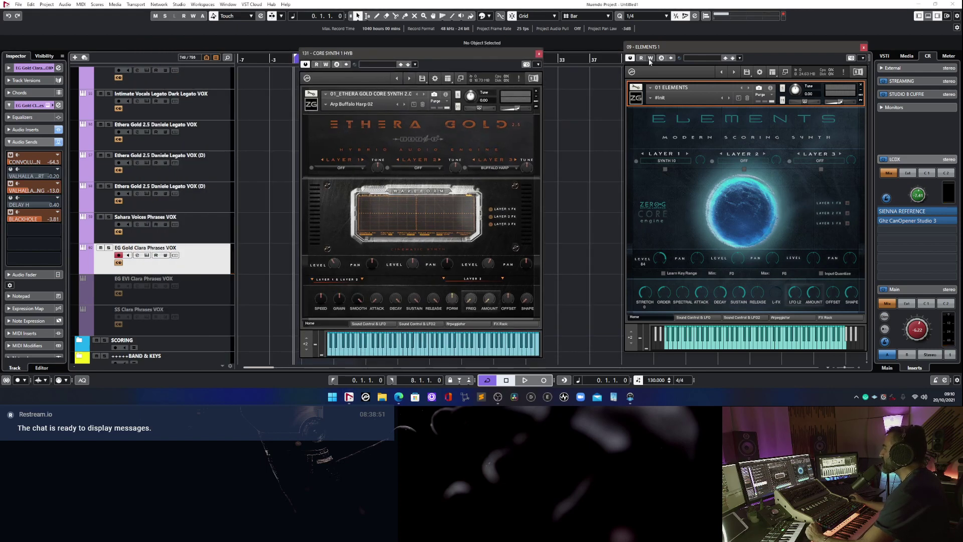
left_click_drag(660, 50, 584, 49)
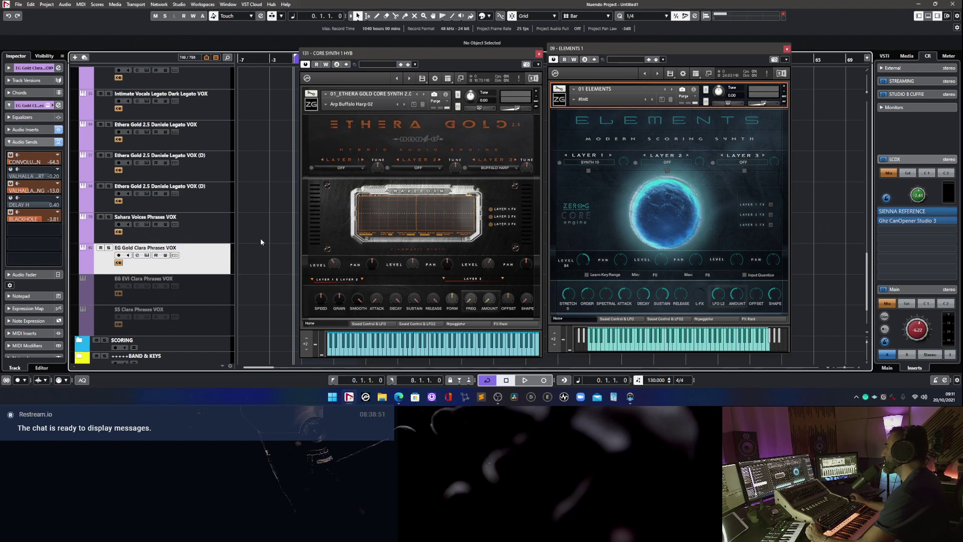
Return to the hybrid tracks and record-enable the ELEMENTS 1 track to play the Elements instrument.
scroll(261, 242, "up", 15)
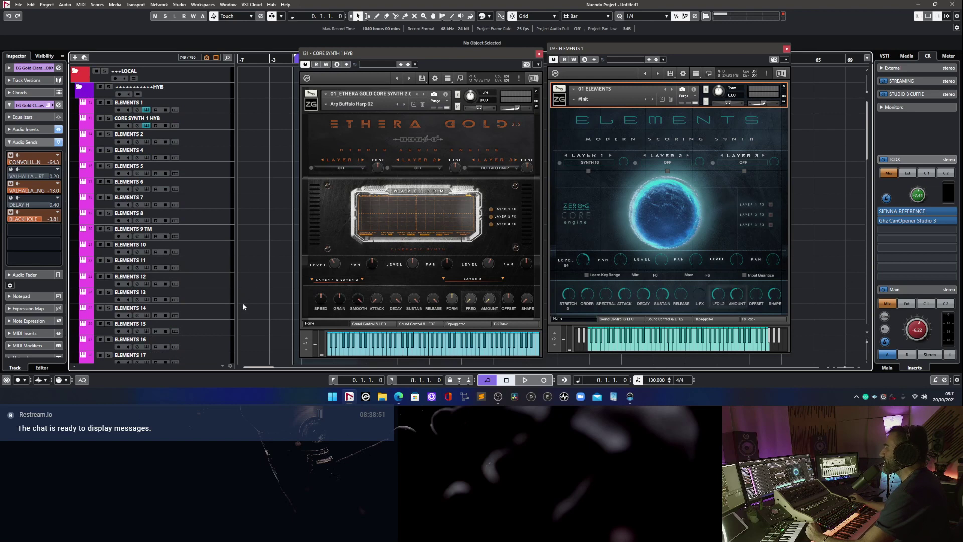
left_click(207, 126)
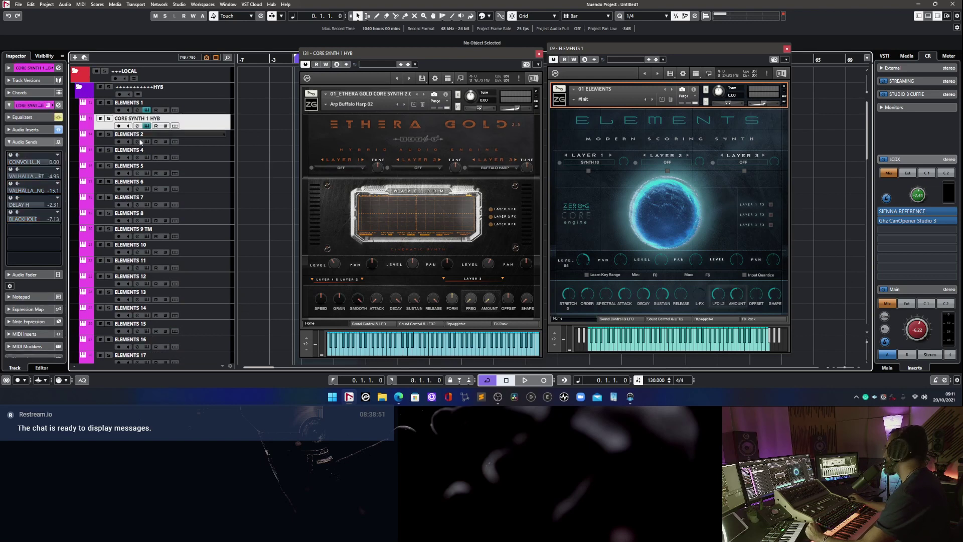
left_click(119, 110)
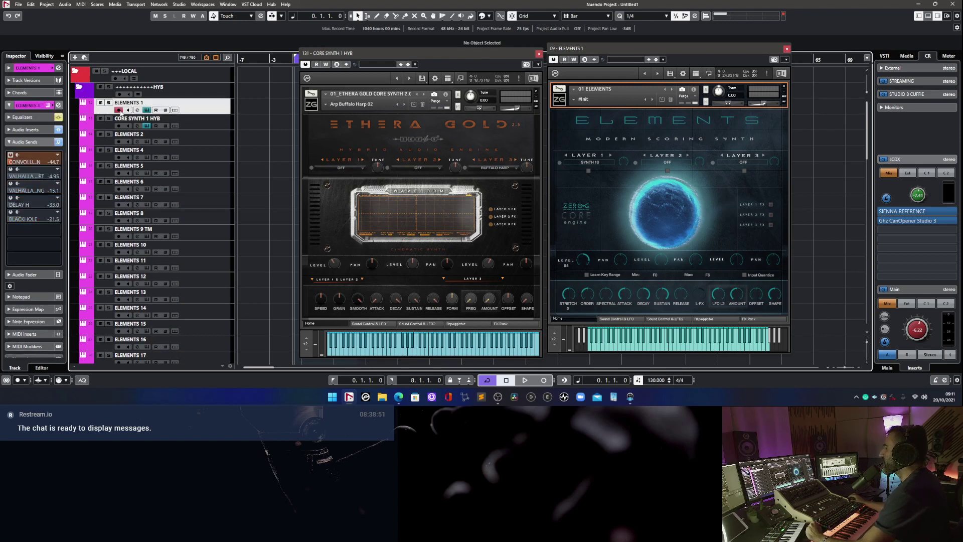
left_click_drag(598, 62, 595, 62)
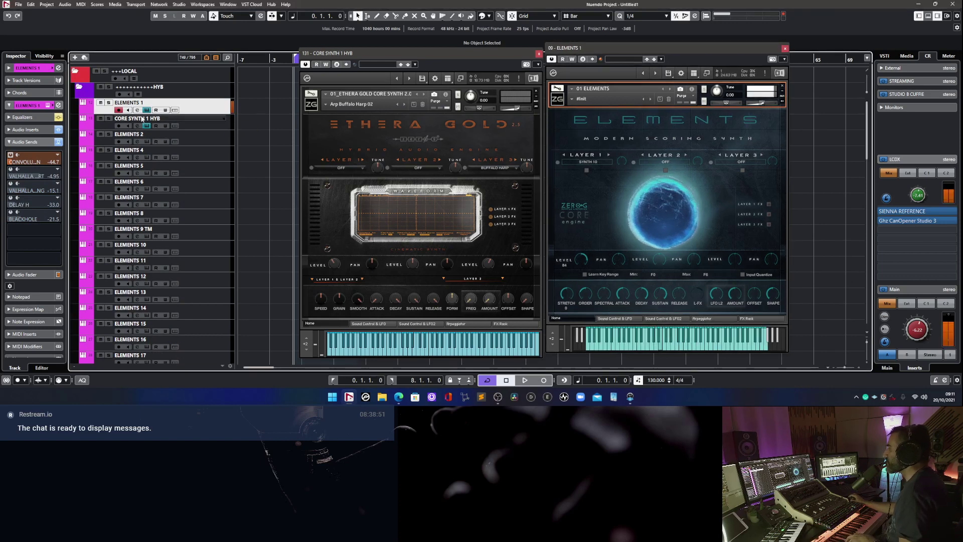
Load the 06 Cello Sus 1 preset from Cello Raw into Elements and set the track fader to -1.39.
left_click(582, 99)
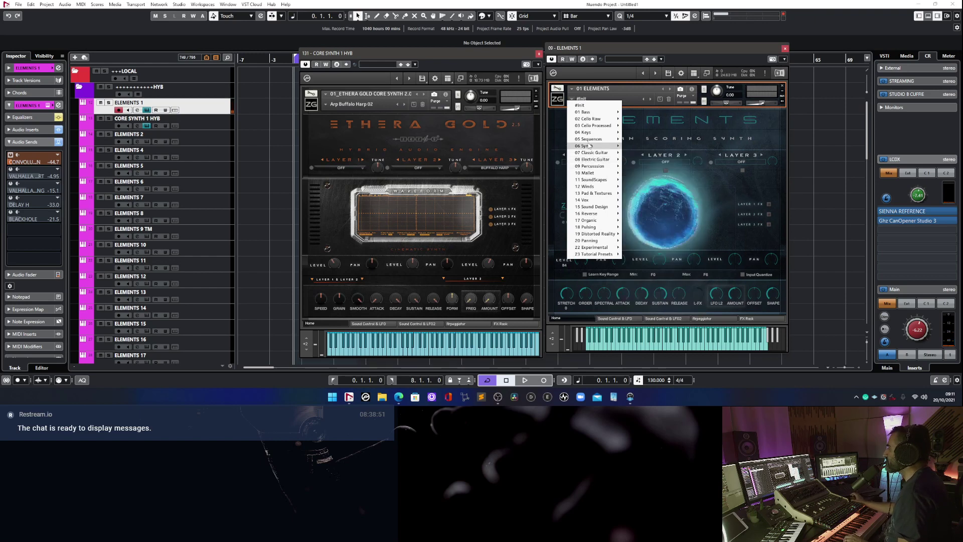
mouse_move(587, 120)
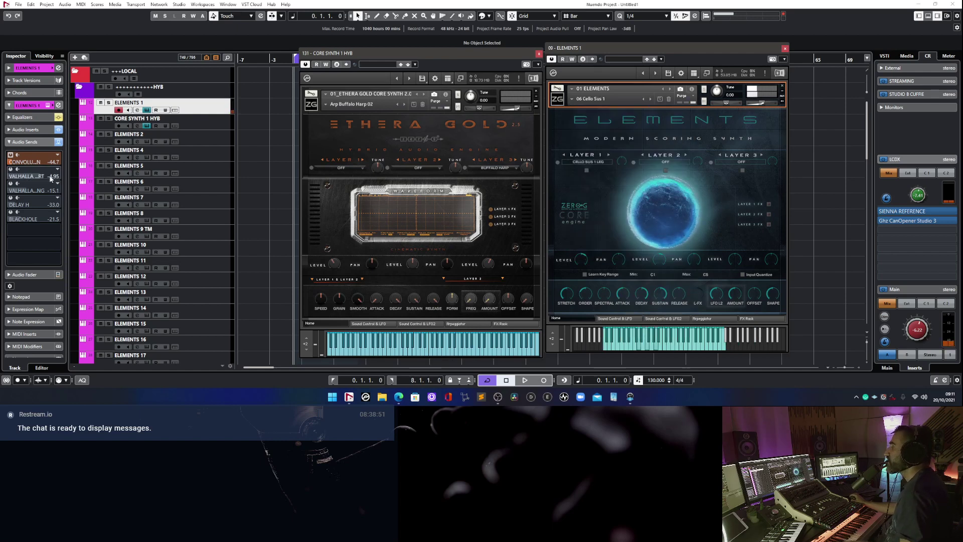
left_click(28, 274)
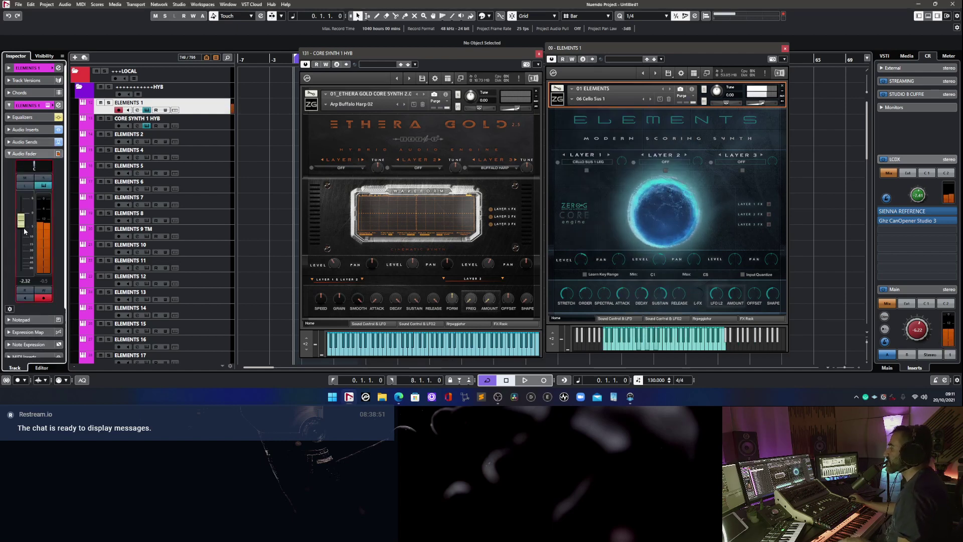
left_click_drag(23, 227, 25, 224)
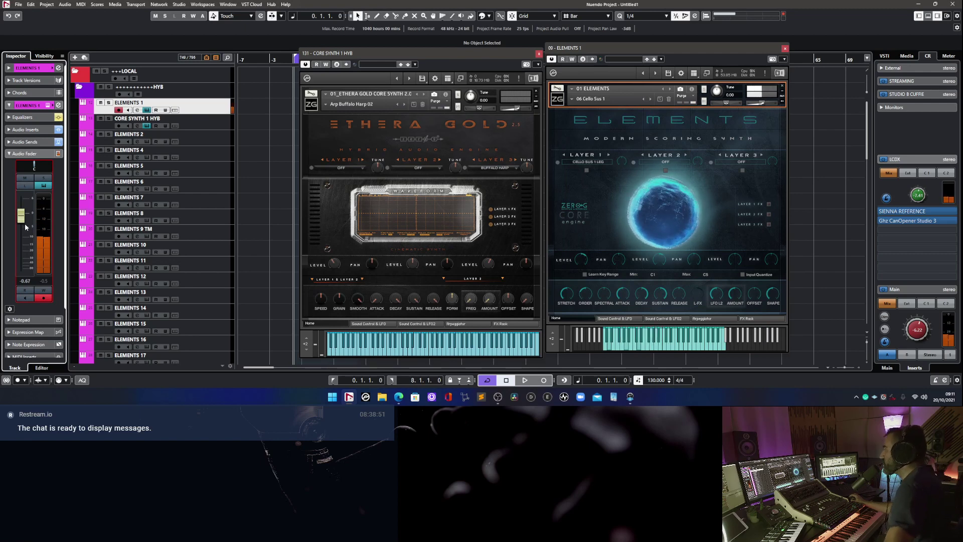
left_click_drag(25, 224, 24, 229)
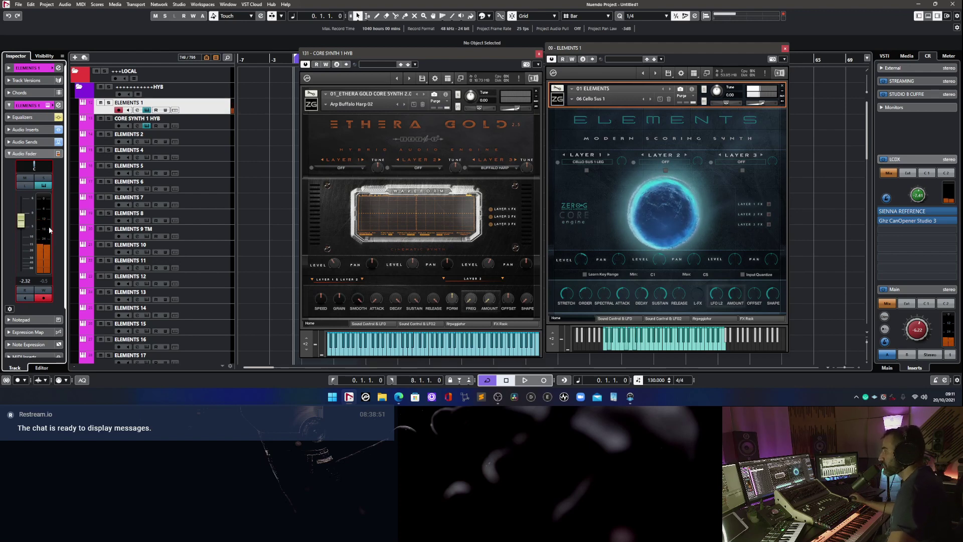
left_click_drag(21, 225, 20, 223)
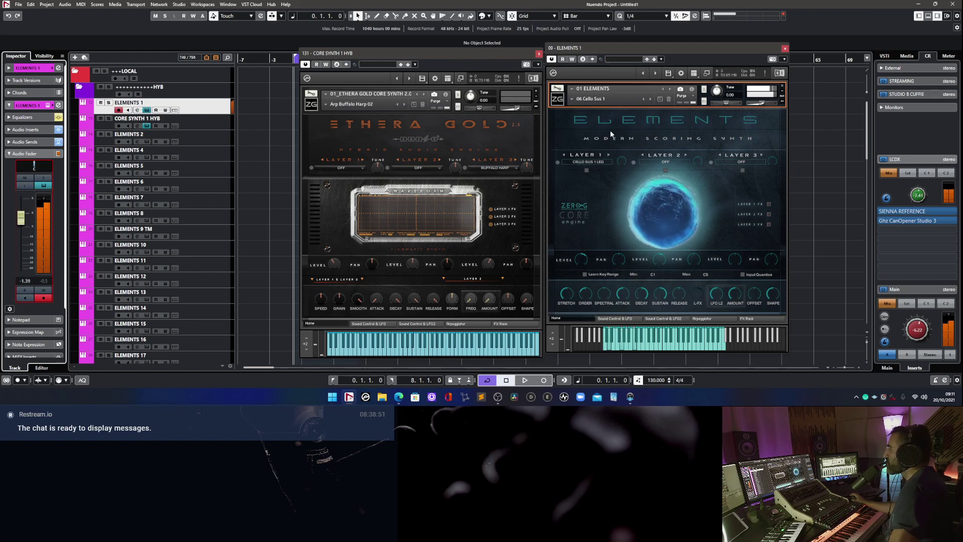
Load the 25 Cello Harmonic 2 preset from Cello Raw and lower the ELEMENTS 1 track fader to -3.21.
left_click(572, 99)
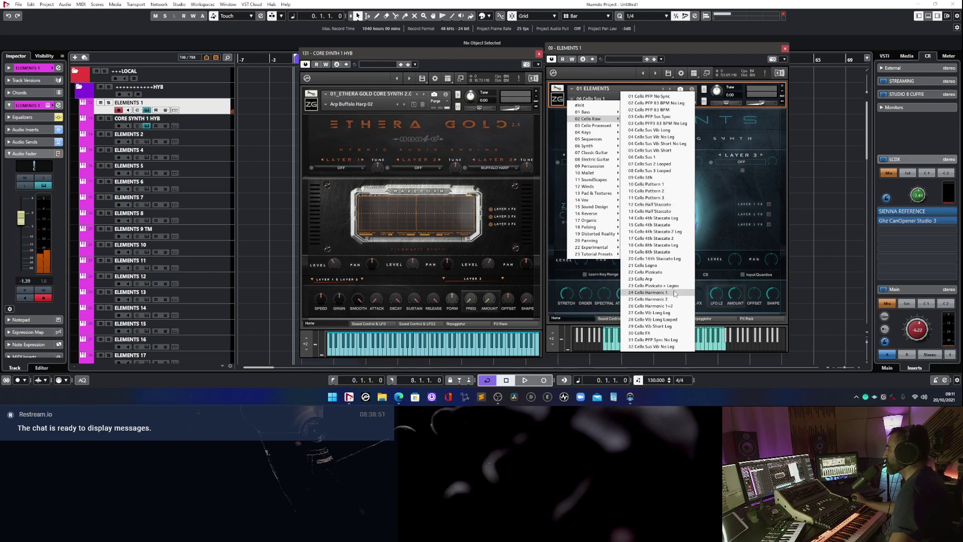
left_click(648, 299)
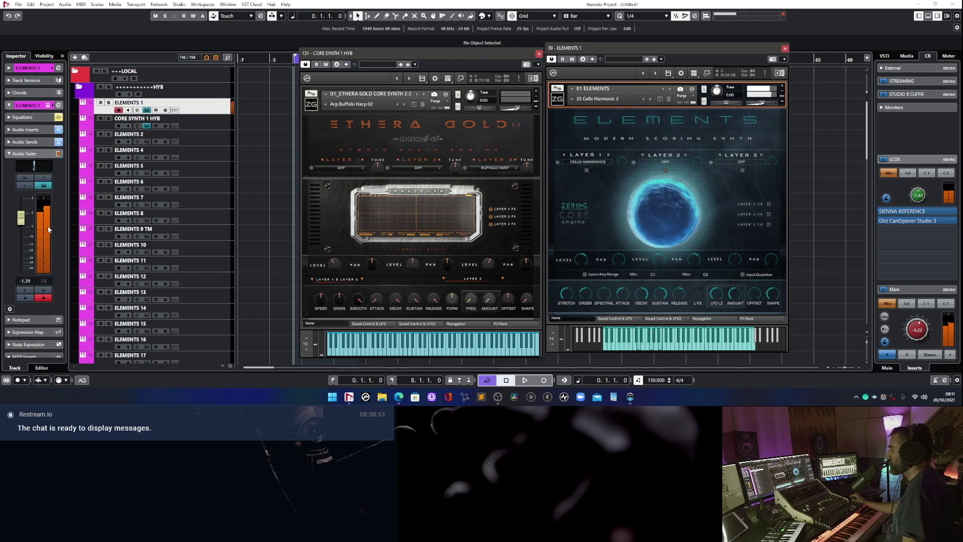
left_click_drag(23, 219, 22, 223)
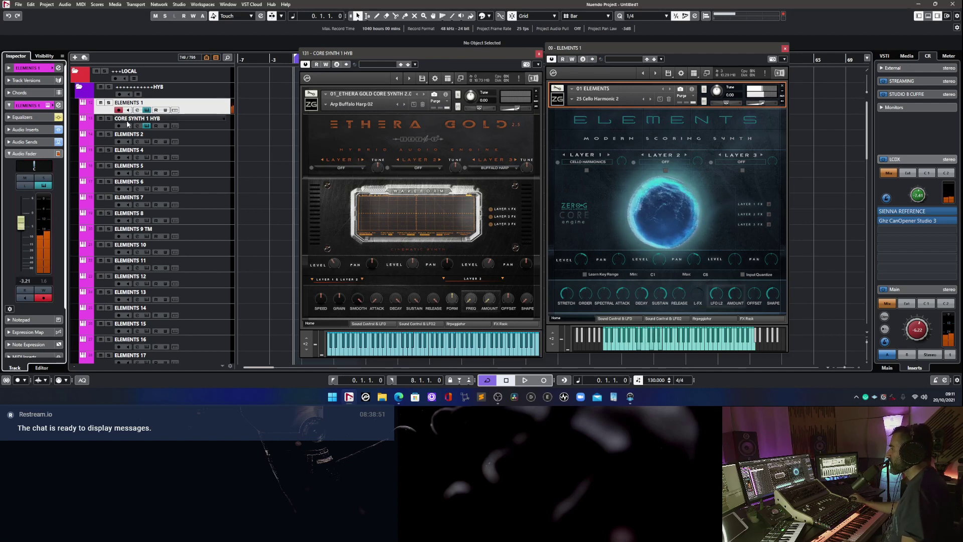
Load the Strings Texture 3 preset into the Ethera Gold Core Synth and record-enable the CORE SYNTH 1 HYB track.
left_click(326, 105)
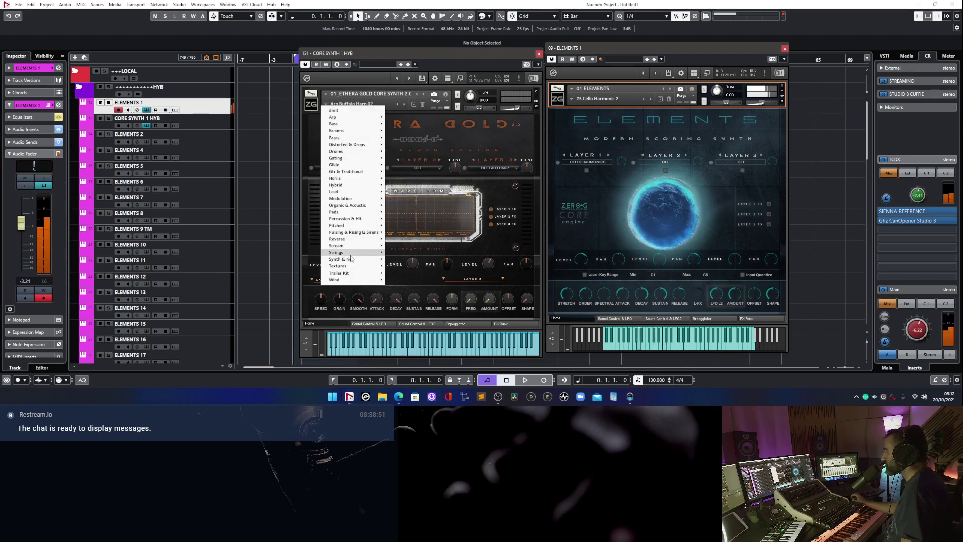
mouse_move(351, 253)
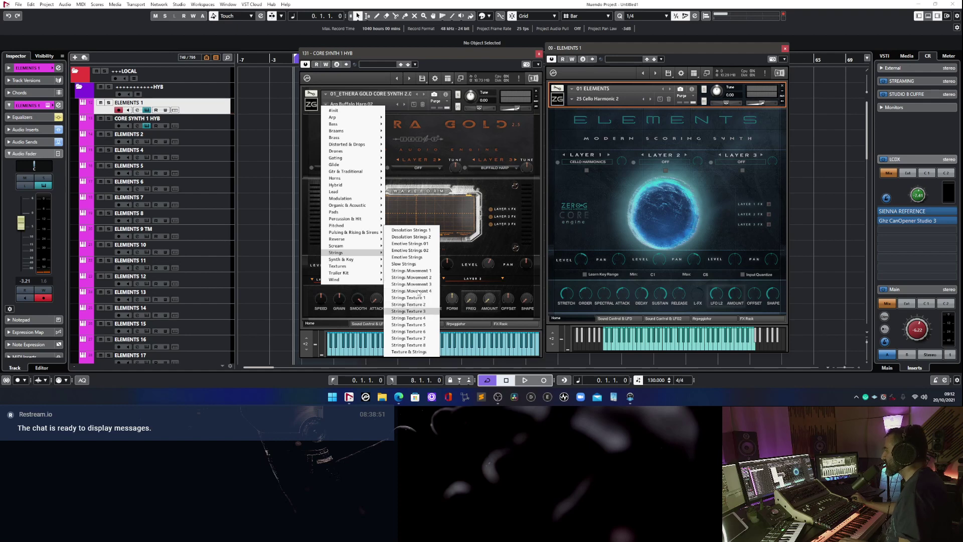
left_click(119, 126)
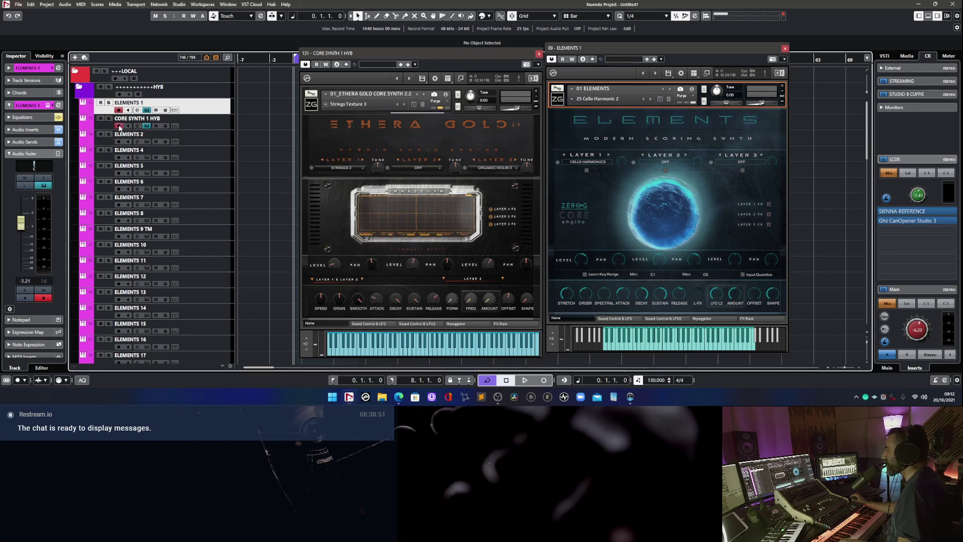
Load 06 Cello Sus 1 from Cello Raw into Elements and switch the Ethera Gold Core Synth to Strings Texture 2.
left_click(576, 102)
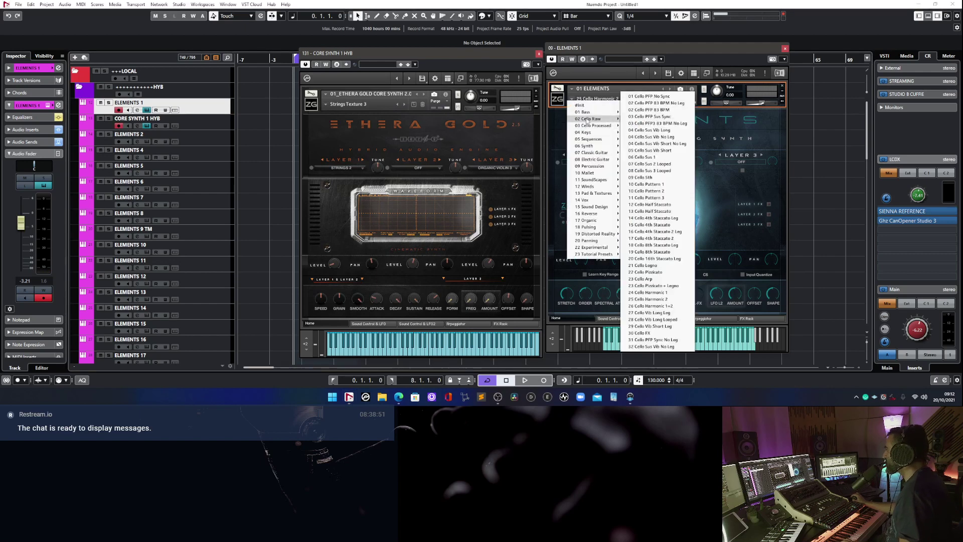
left_click(647, 157)
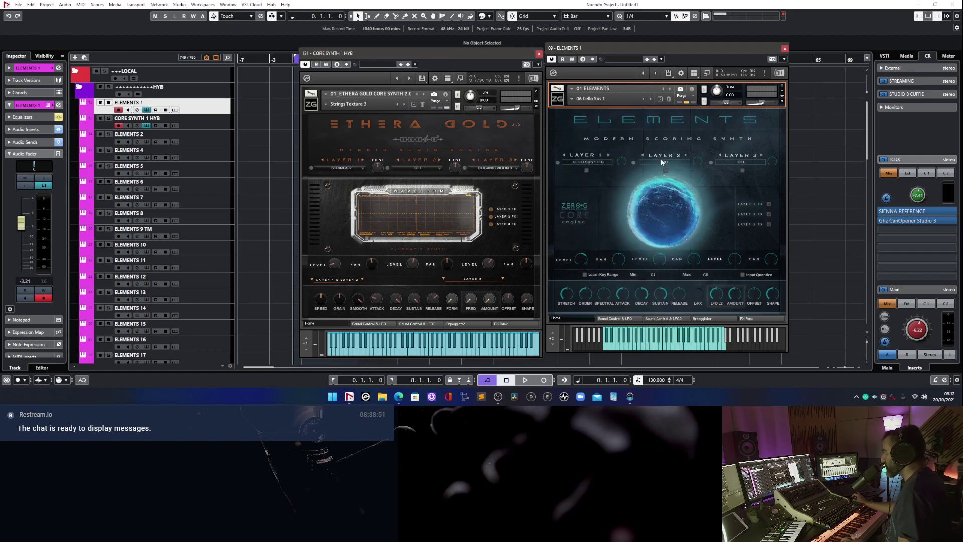
left_click(496, 169)
left_click(493, 58)
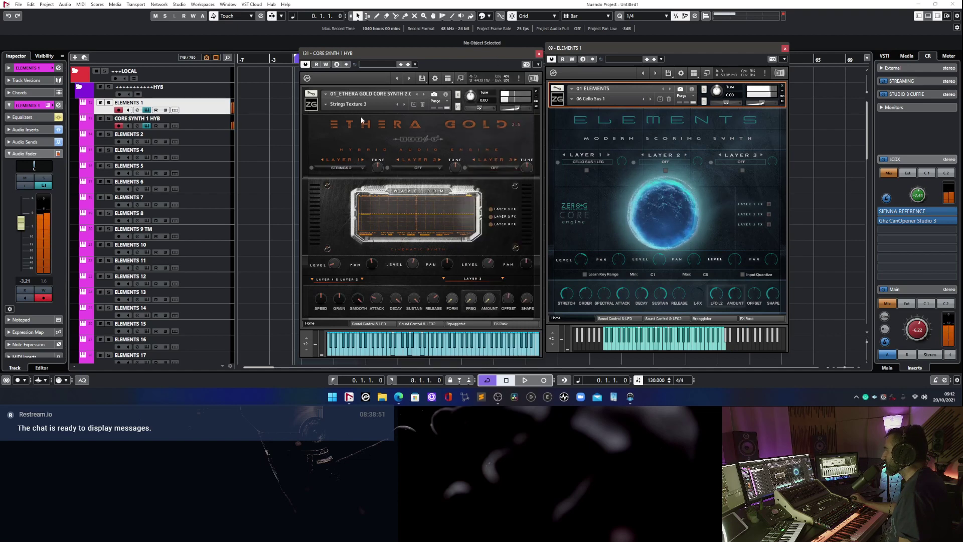
left_click(399, 104)
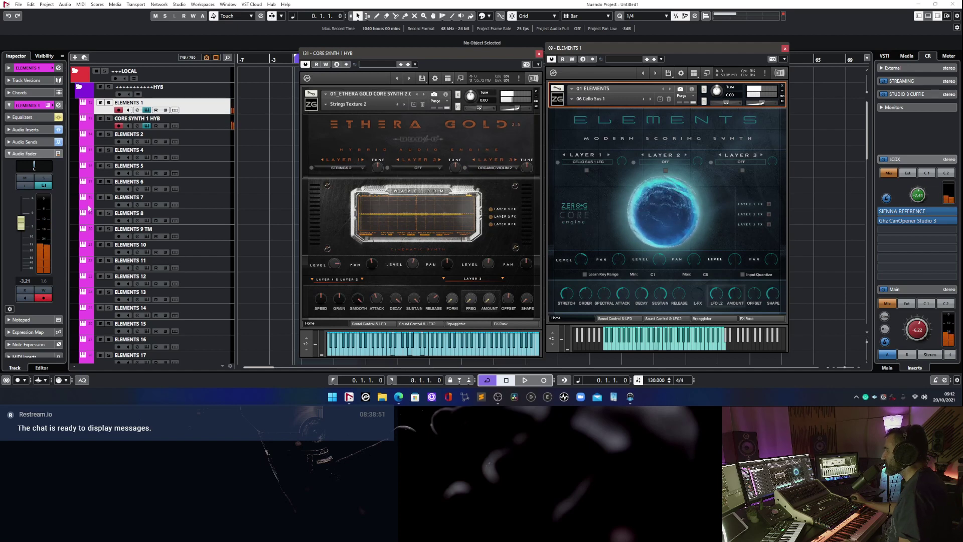
Balance the two instruments, setting the ELEMENTS 1 fader to -1.65 and the CORE SYNTH 1 HYB fader to 4.57, and adjust the Core Synth's output volume.
left_click(23, 222, "ctrl")
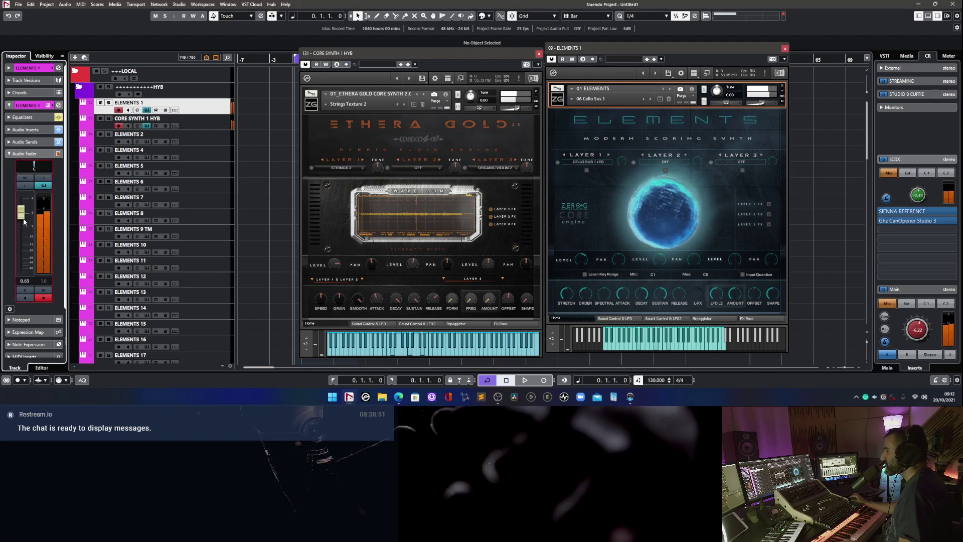
scroll(23, 222, "up", 2)
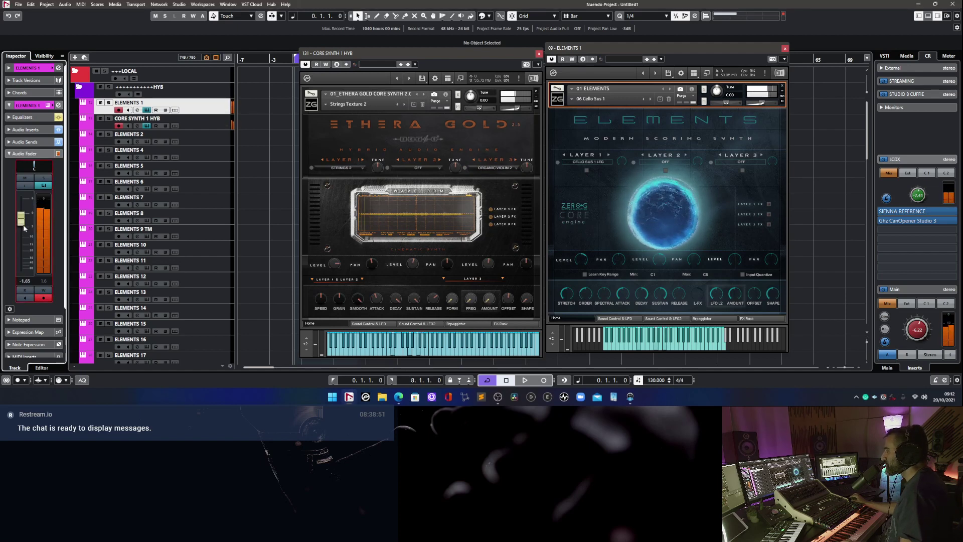
left_click(202, 130)
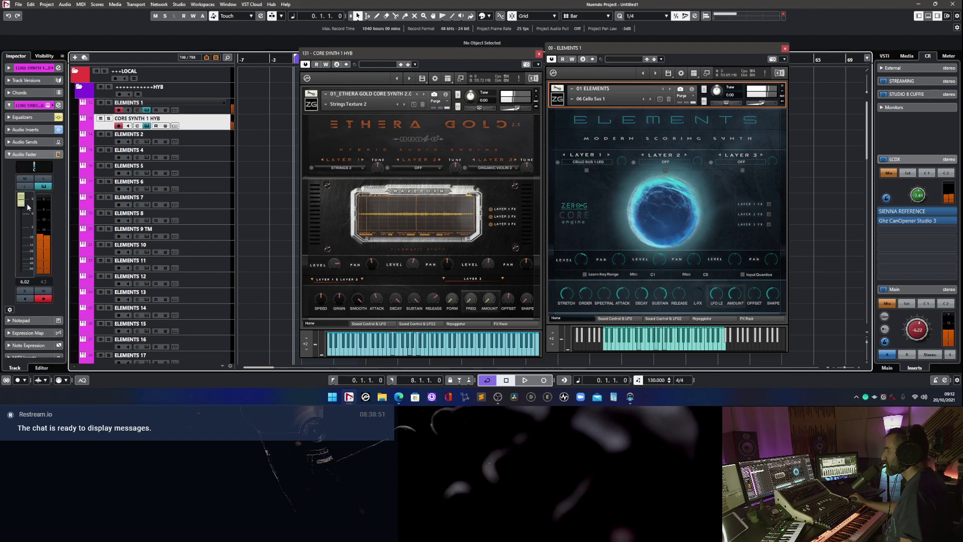
left_click(519, 107)
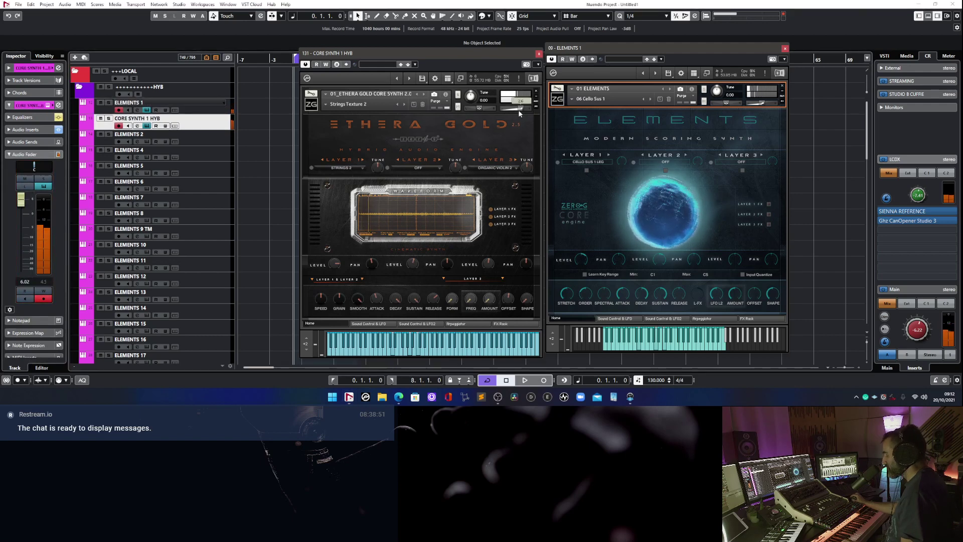
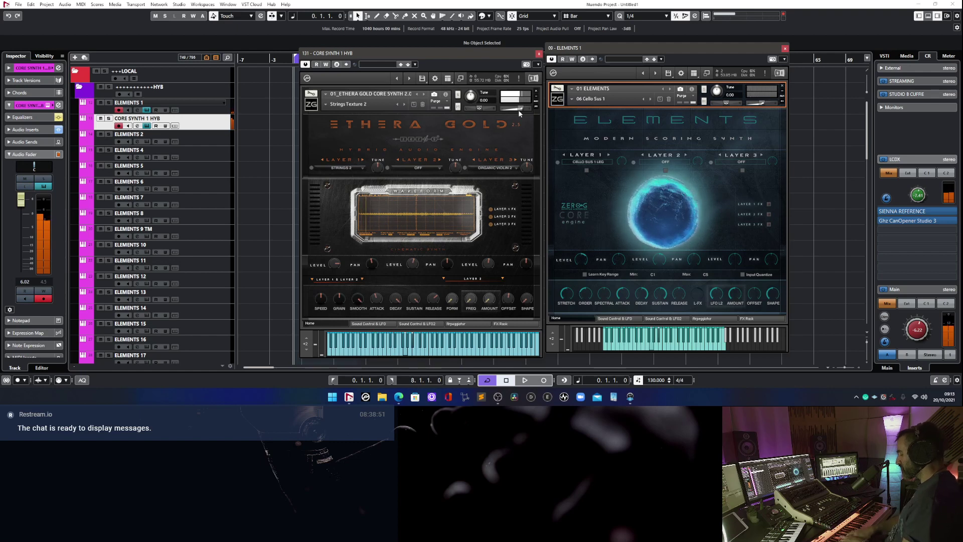
left_click_drag(22, 201, 24, 208)
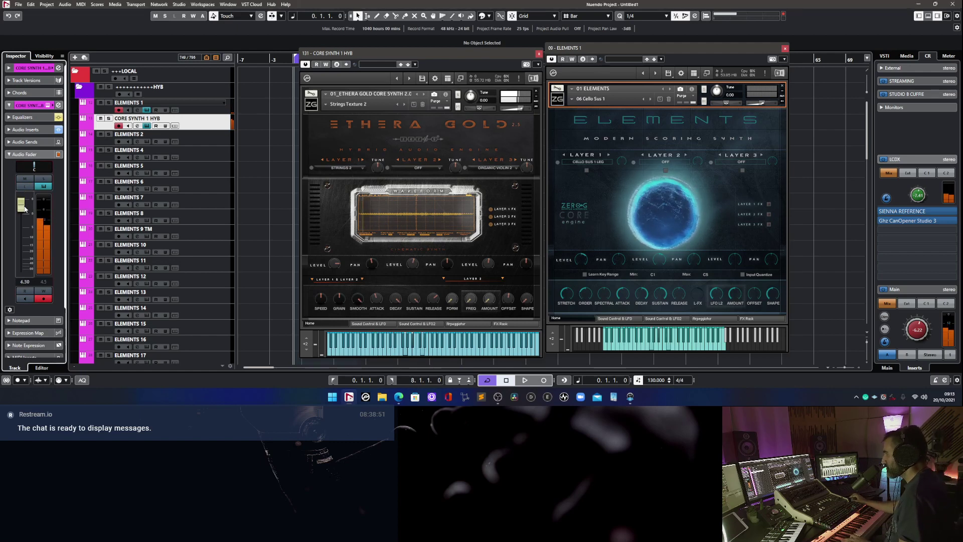
Adjust the Elements output volume, load 07 Cello Sus 2 Looped, and activate the second Valhalla send on the ELEMENTS 1 track.
left_click(764, 104)
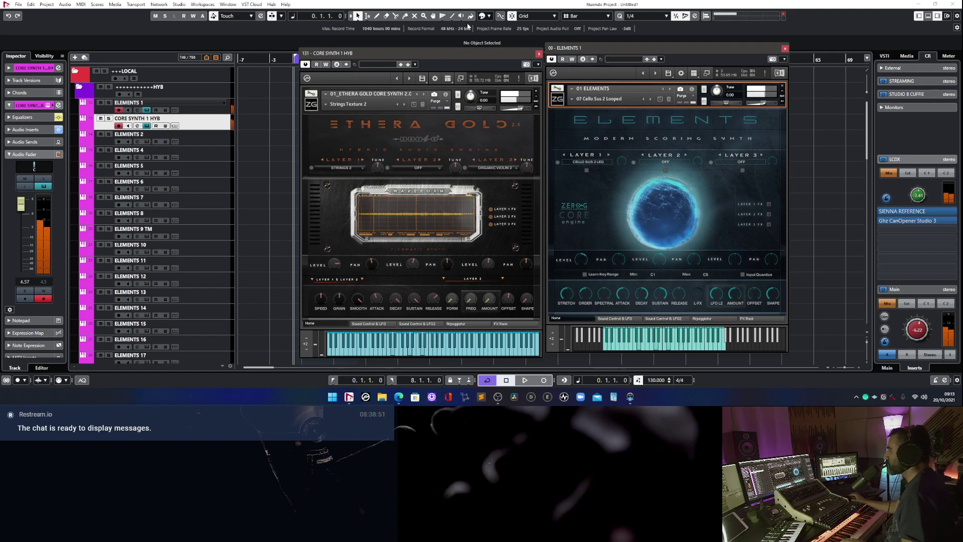
left_click(213, 105)
left_click(25, 142)
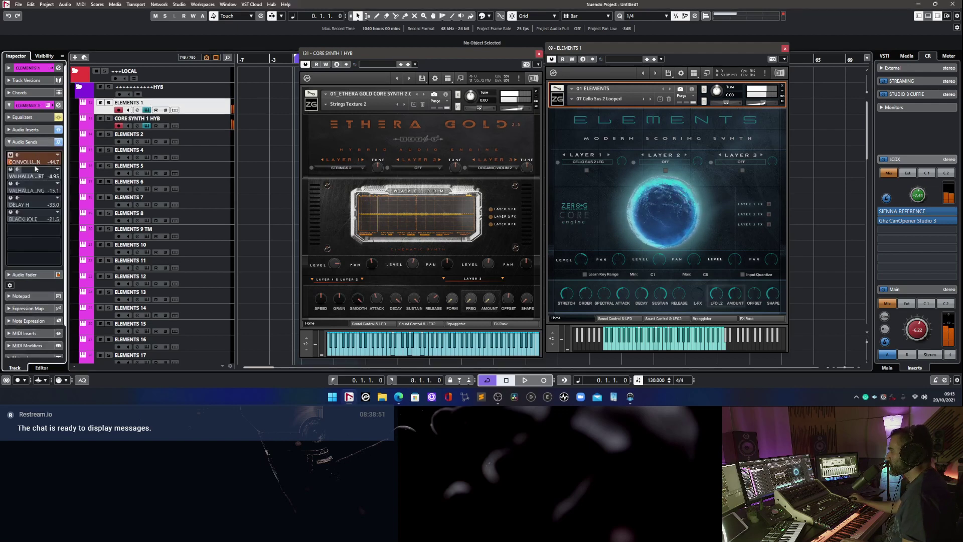
left_click(11, 184)
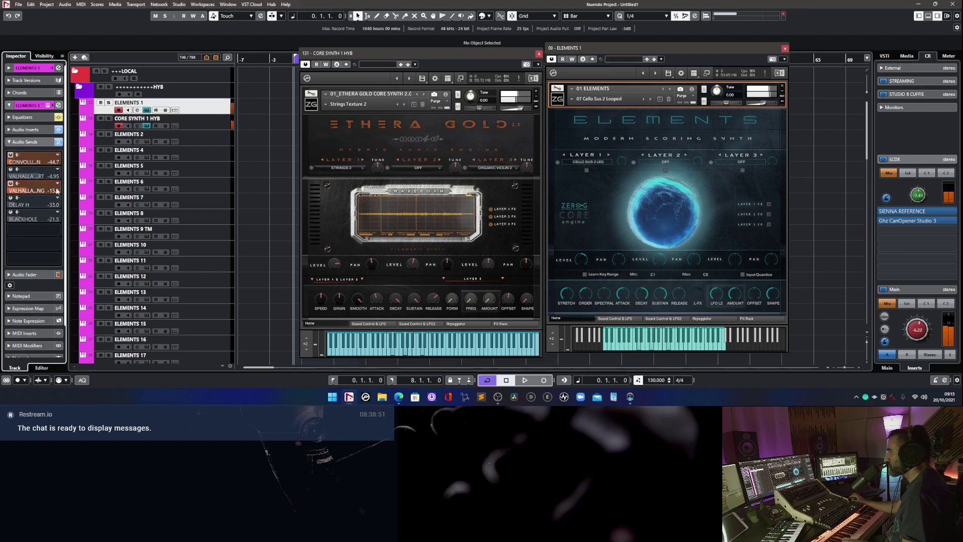
scroll(59, 190, "down", 10)
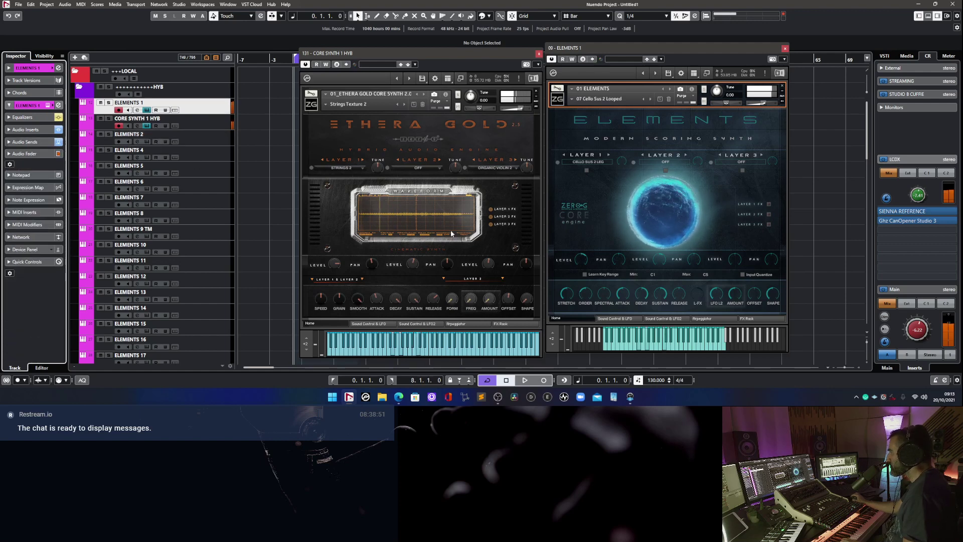
Audition Strings Texture 3 in Ethera Gold with 08 Cello Sus 3 Looped and 09 Cello 5th in Elements, adjusting the Elements output volume.
left_click(404, 105)
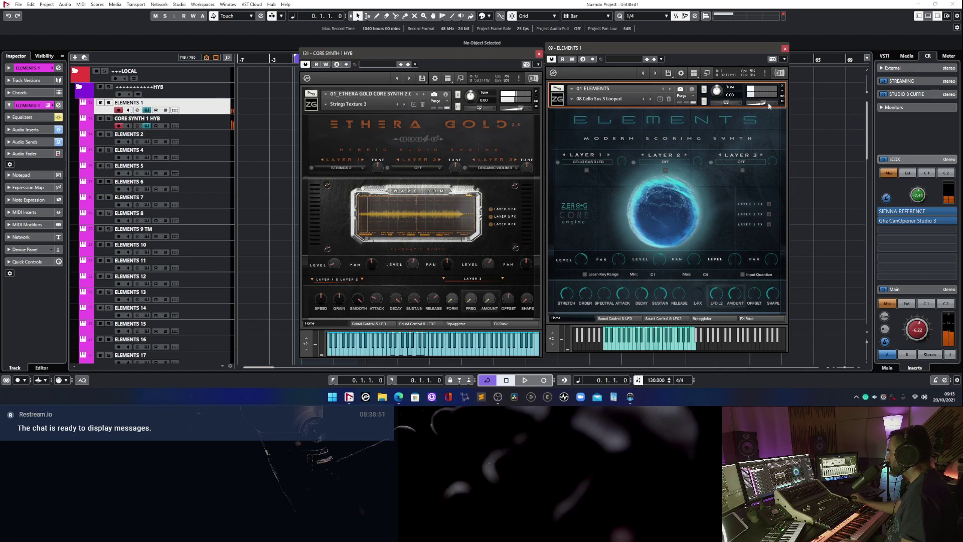
mouse_move(765, 105)
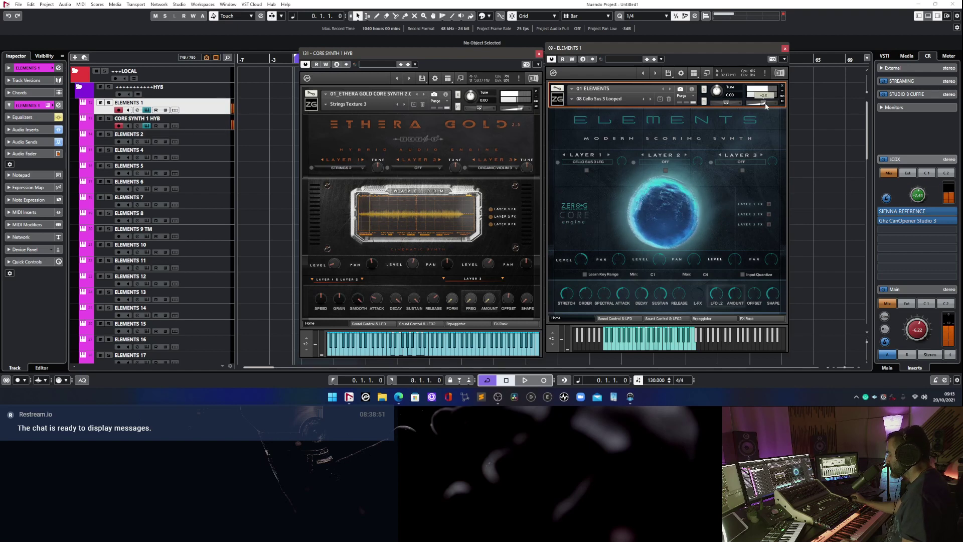
left_click_drag(765, 105, 762, 105)
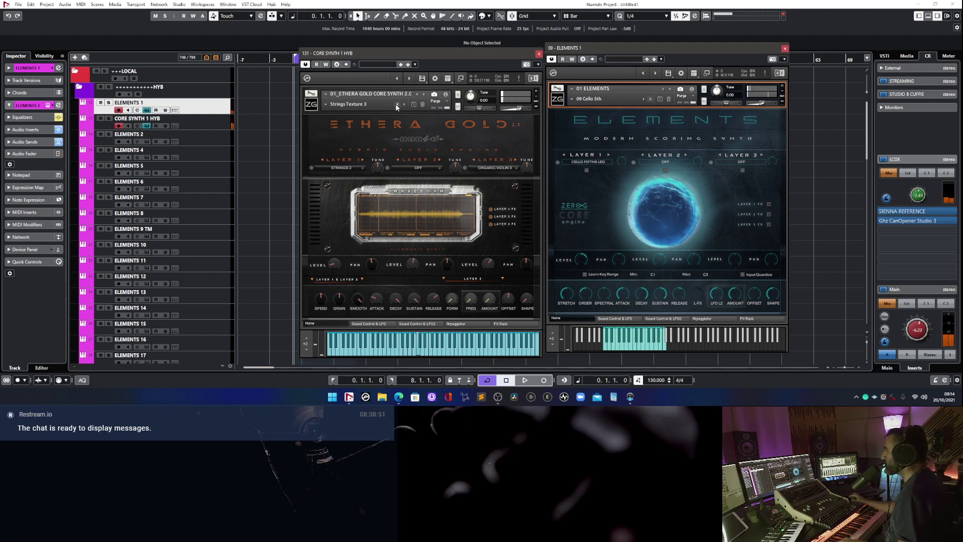
Switch the Ethera Gold Core Synth back to Strings Texture 2 and set the project tempo to 90.
left_click(397, 105)
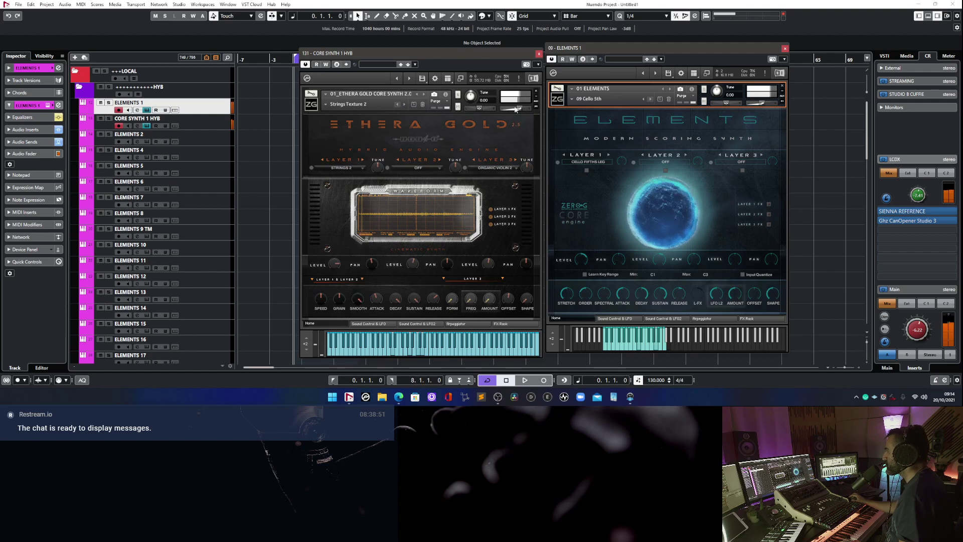
double_click(663, 380)
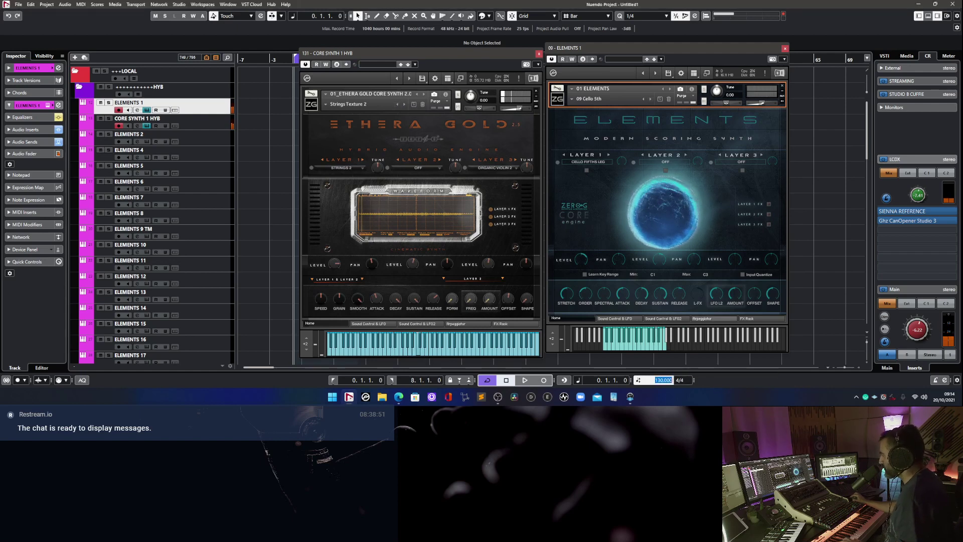
type("90")
key("Return")
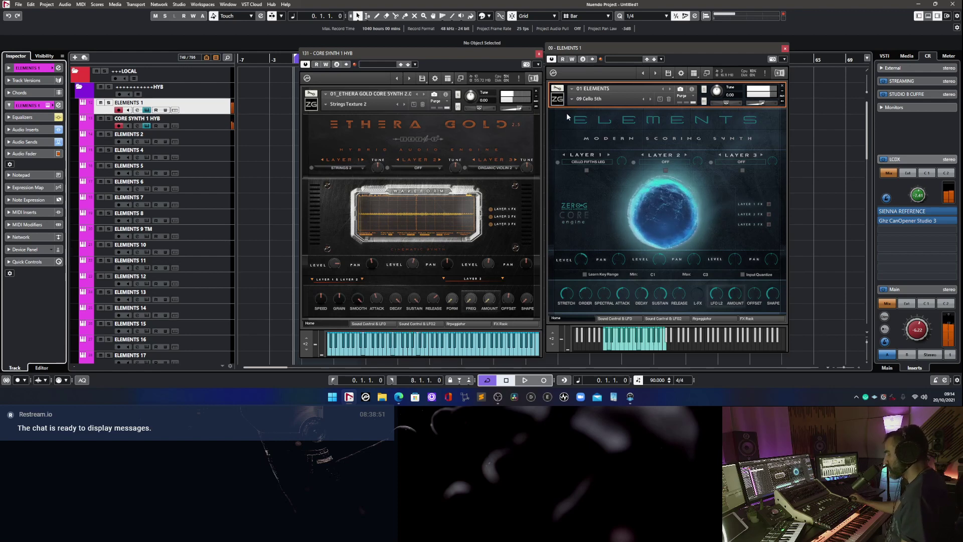
left_click(399, 106)
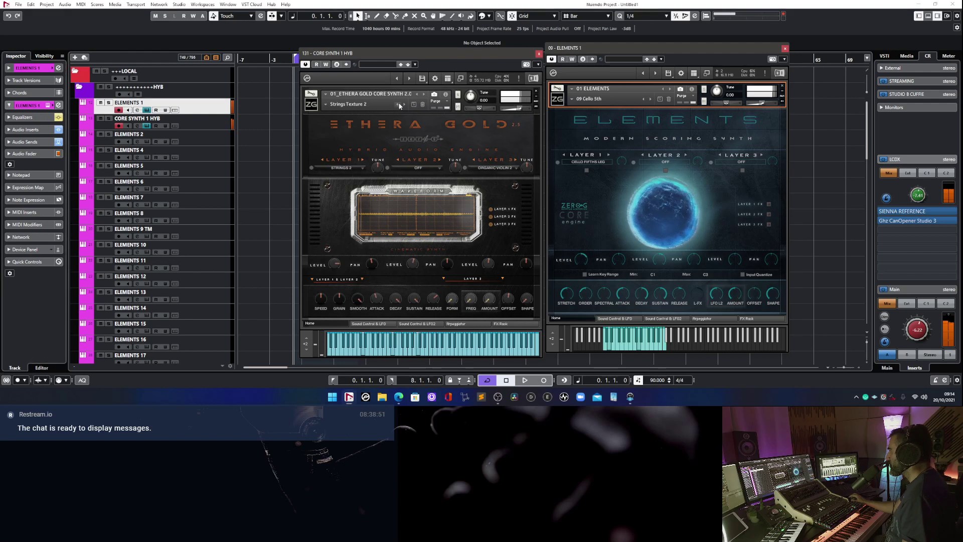
Review the audio sends of the ELEMENTS 1 and CORE SYNTH 1 HYB tracks.
left_click(574, 99)
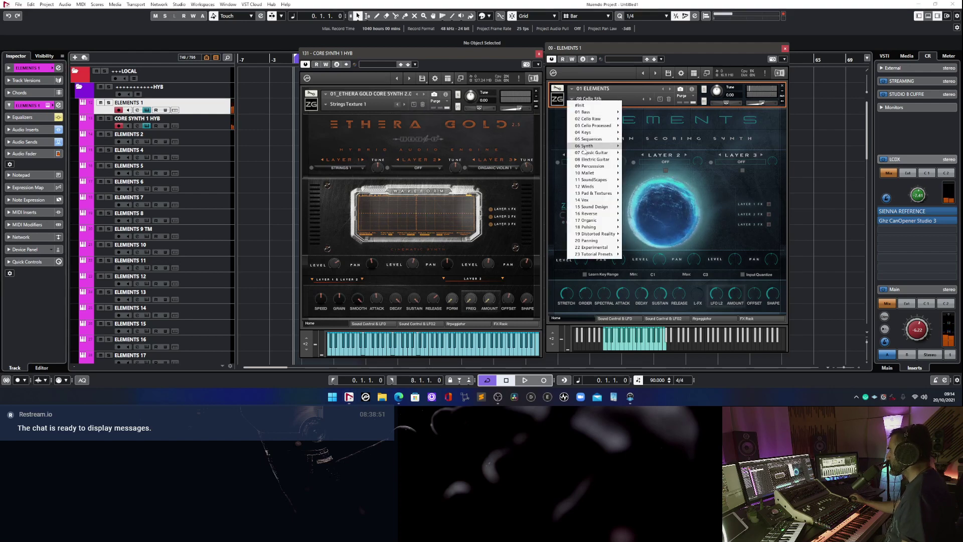
mouse_move(585, 153)
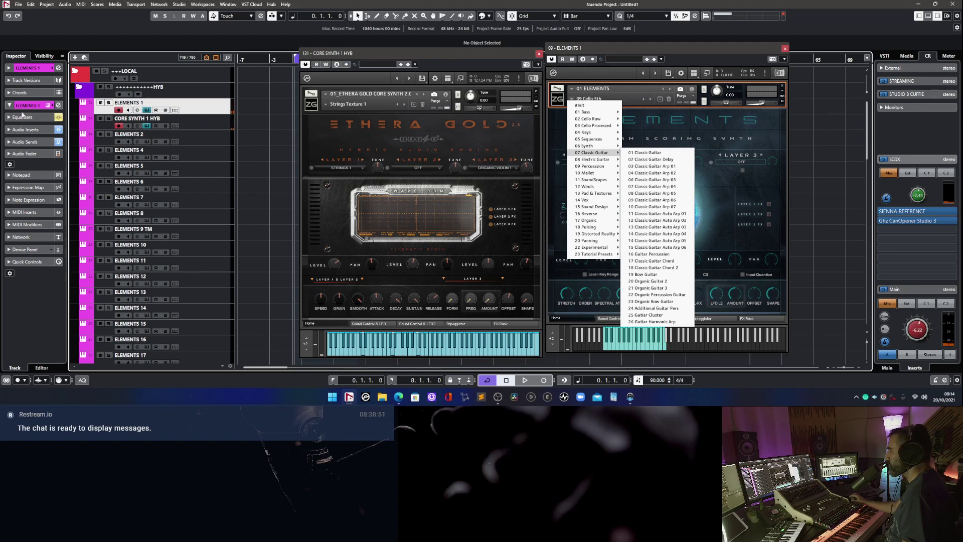
left_click(23, 107)
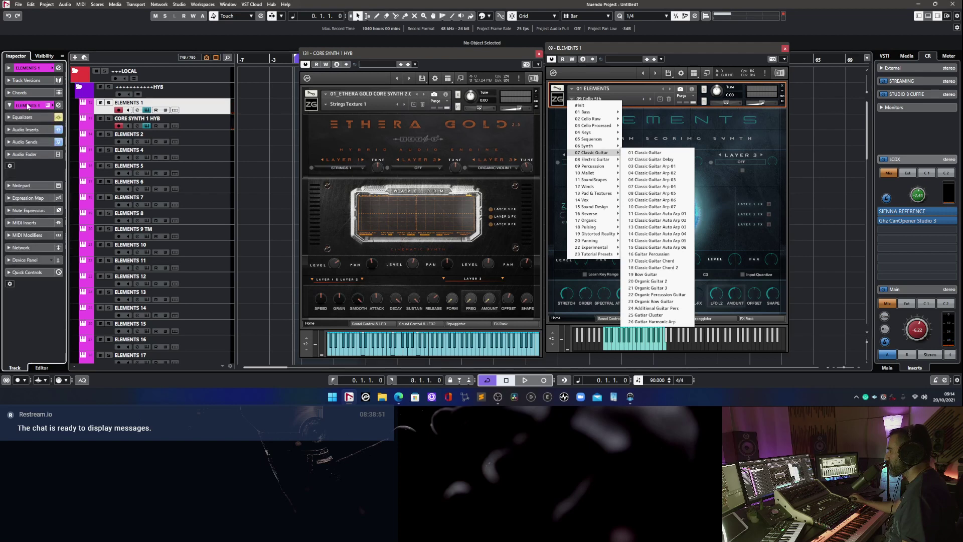
left_click(34, 154)
left_click(25, 142)
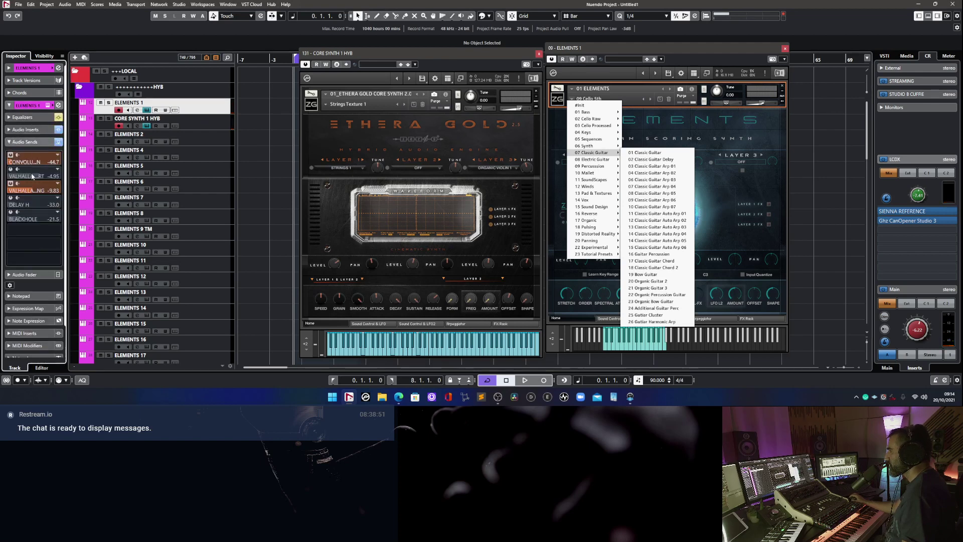
left_click(191, 123)
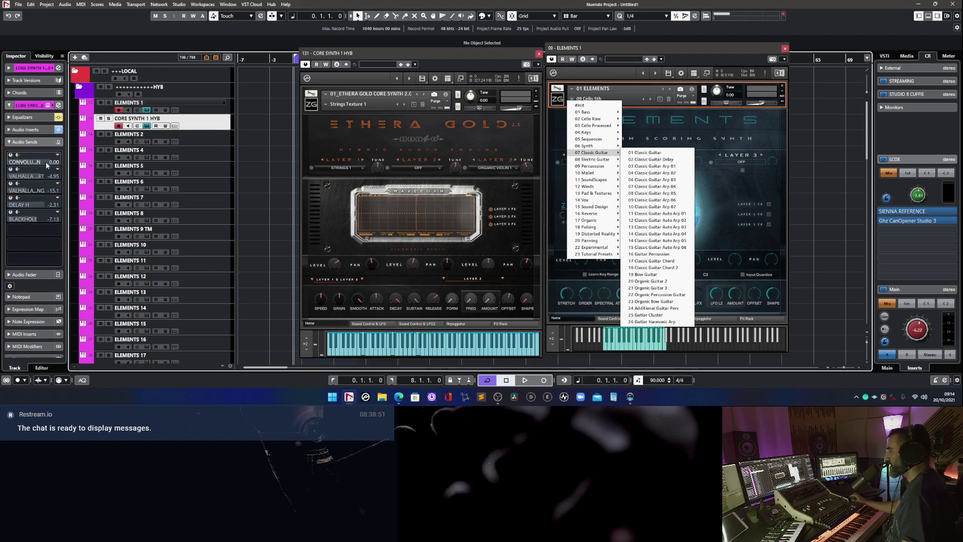
Select the ELEMENTS 1 track and load the 07 Synth Seq 07 snapshot in its Elements instrument.
left_click(215, 107)
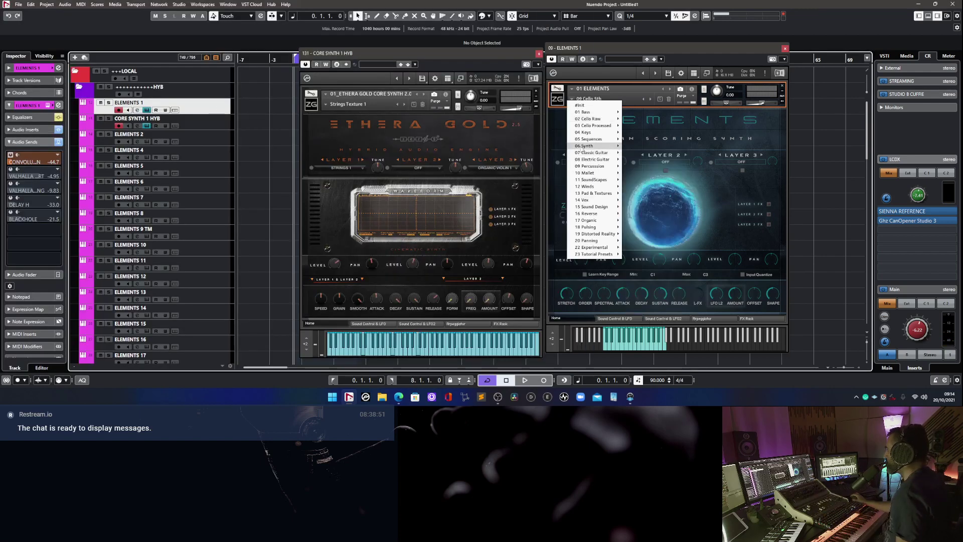
mouse_move(590, 149)
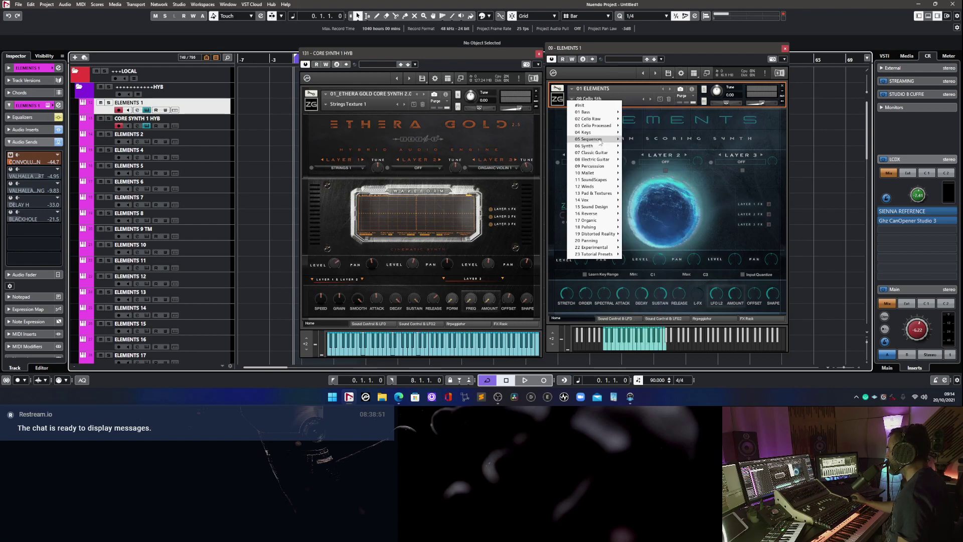
left_click(647, 121)
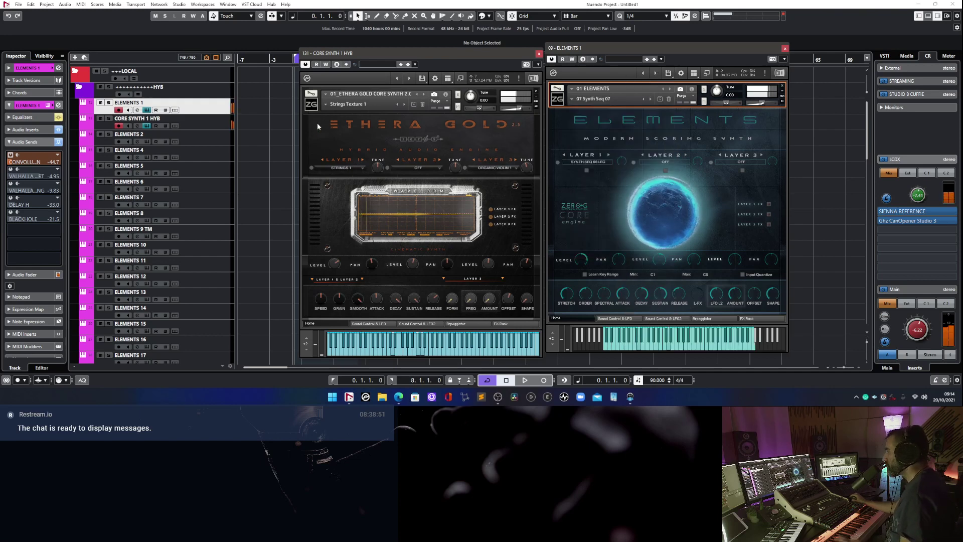
Check the sends and inserts of CORE SYNTH 1 HYB, and lower its audio fader to about 2.59 dB.
left_click(206, 125)
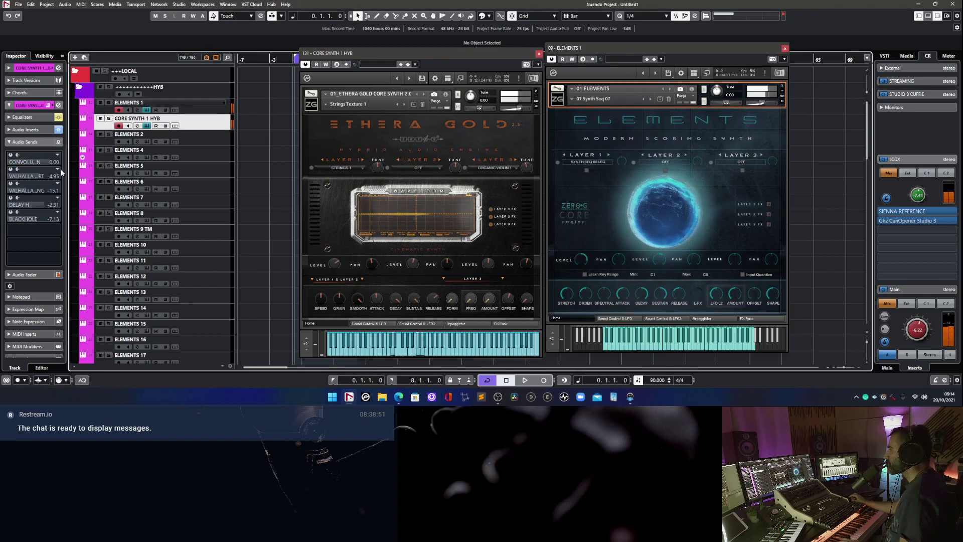
left_click(36, 142)
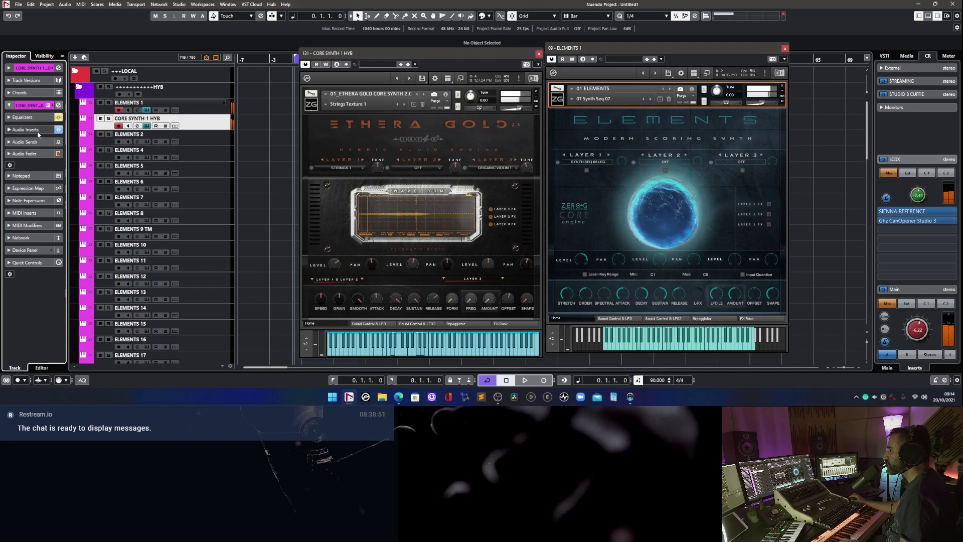
left_click(30, 129)
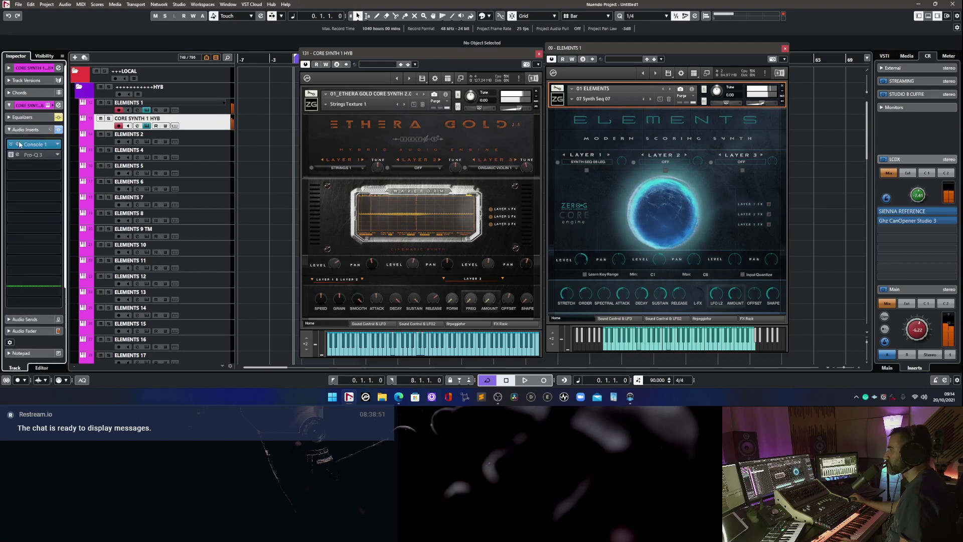
left_click(30, 129)
left_click(30, 152)
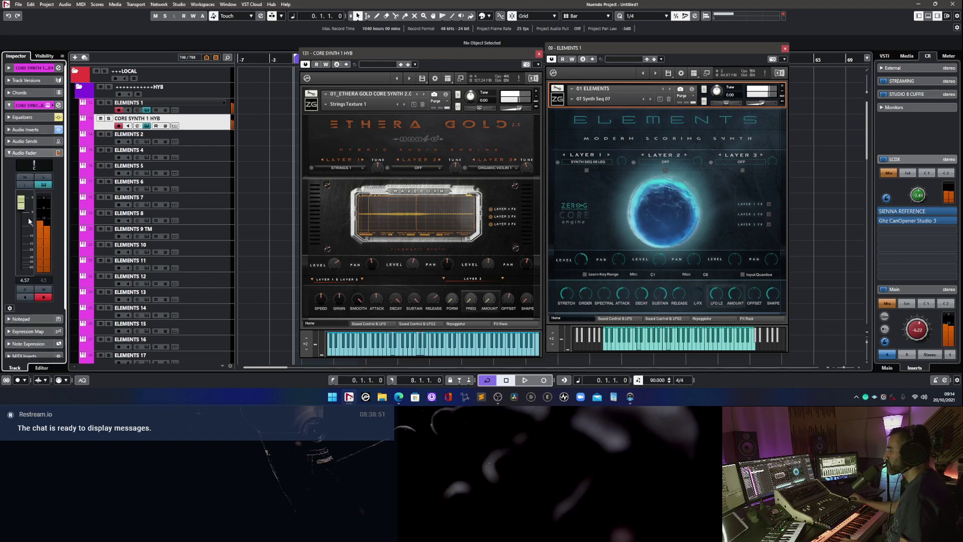
left_click_drag(23, 217, 22, 215)
Compare the fader with ELEMENTS 1, lower CORE SYNTH 1 HYB to about -0.67 dB, and switch Elements to 08 Synth Seq 08.
left_click(208, 107)
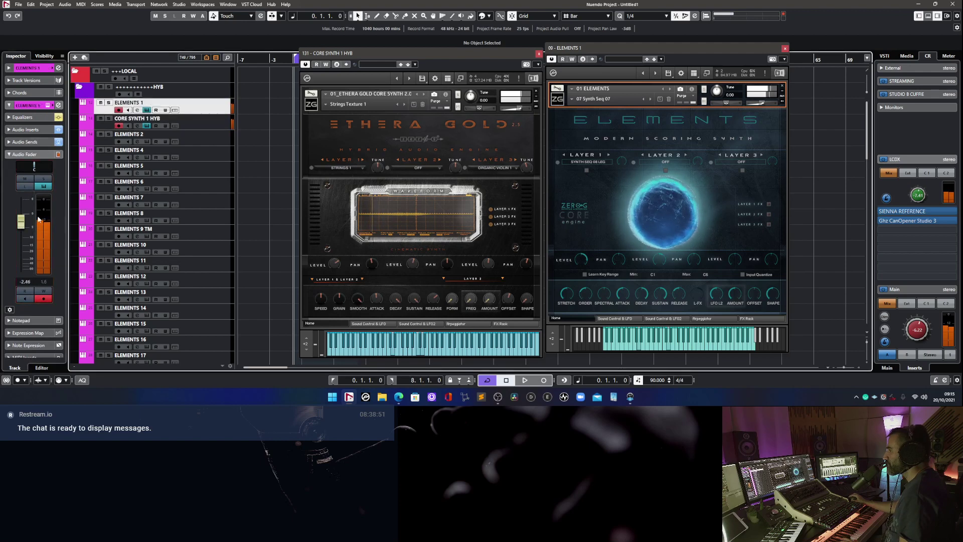
left_click(199, 125)
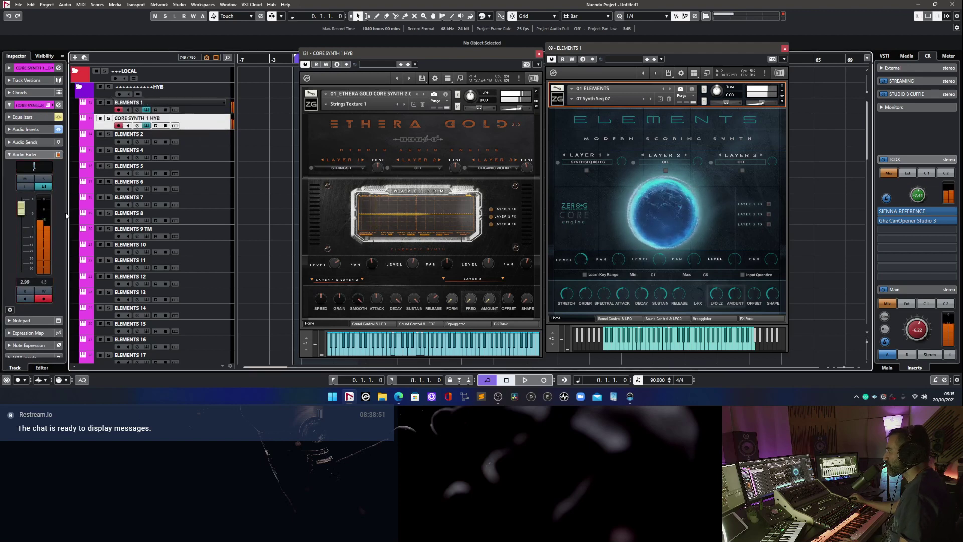
left_click_drag(22, 212, 30, 223)
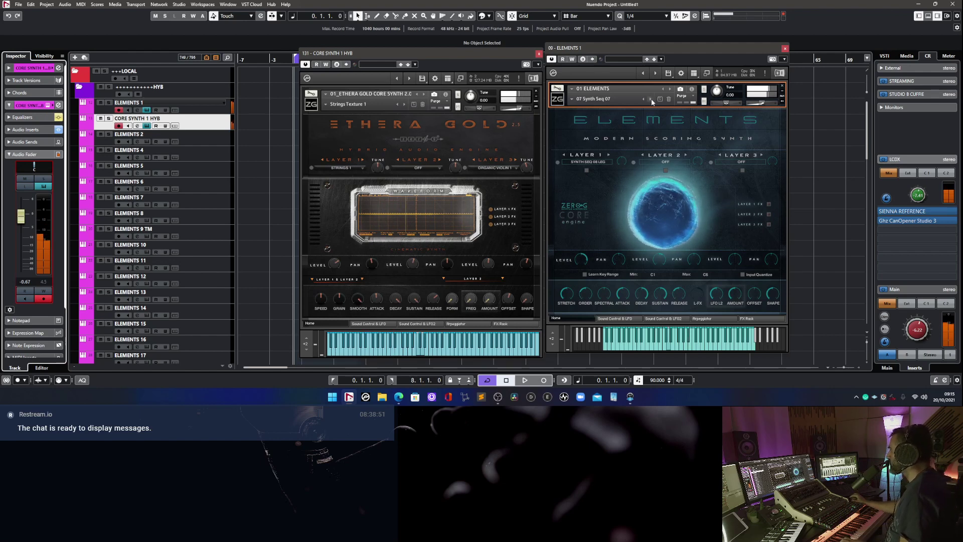
left_click(370, 139)
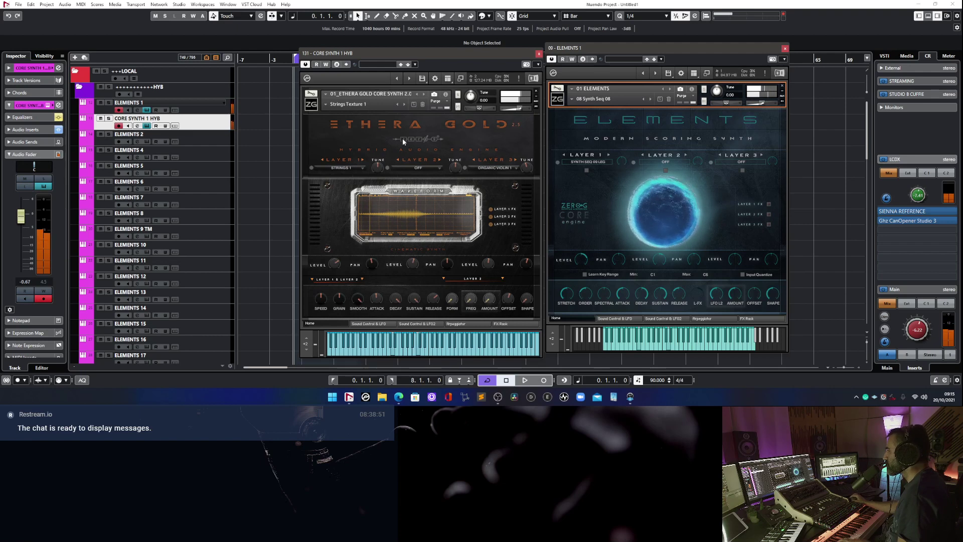
Balance the two tracks by setting CORE SYNTH 1 HYB to about -0.33 dB and ELEMENTS 1 to about 1.25 dB.
left_click_drag(24, 219, 20, 214)
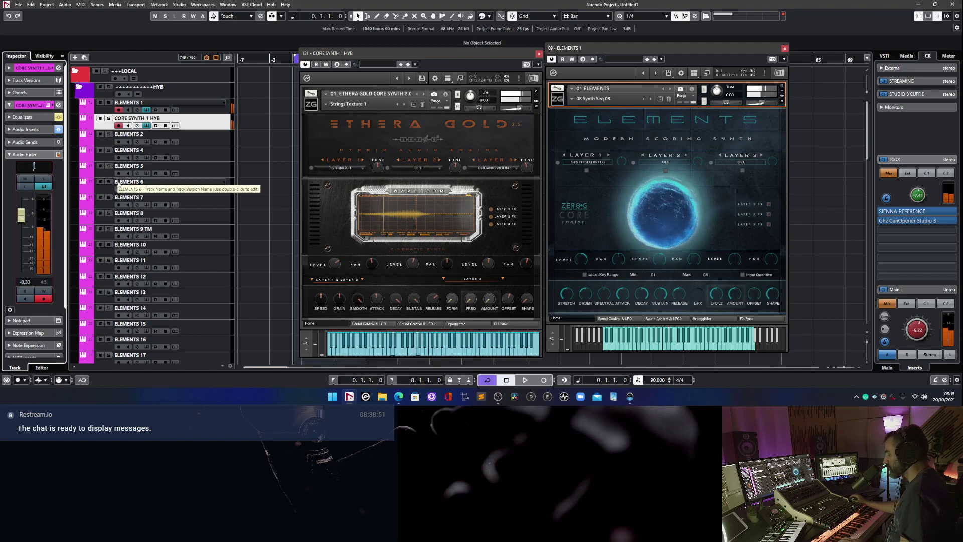
left_click(219, 113)
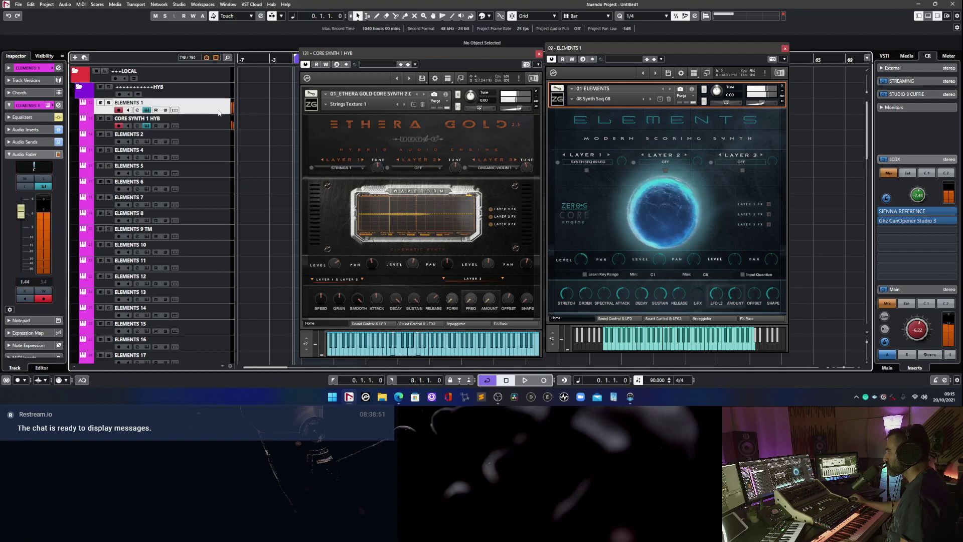
left_click_drag(20, 213, 21, 214)
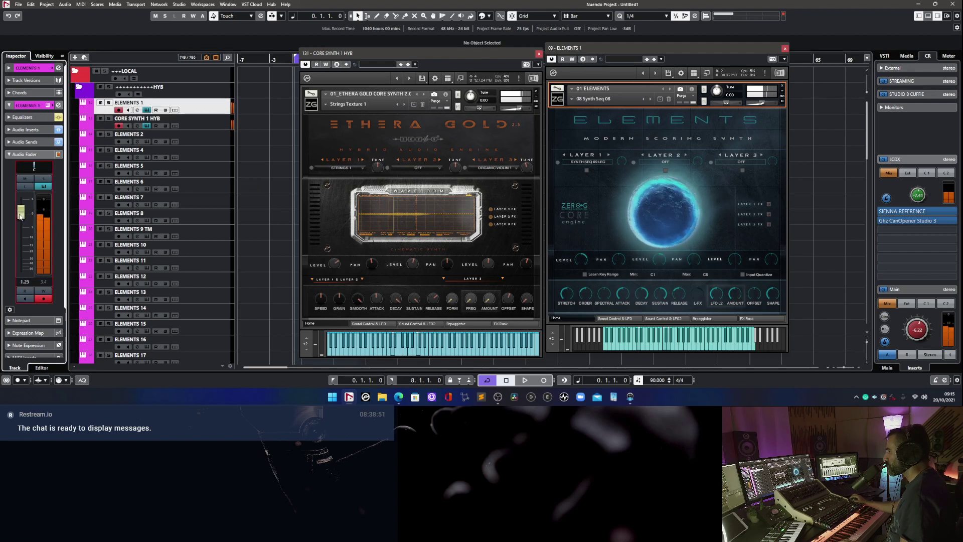
left_click(200, 119)
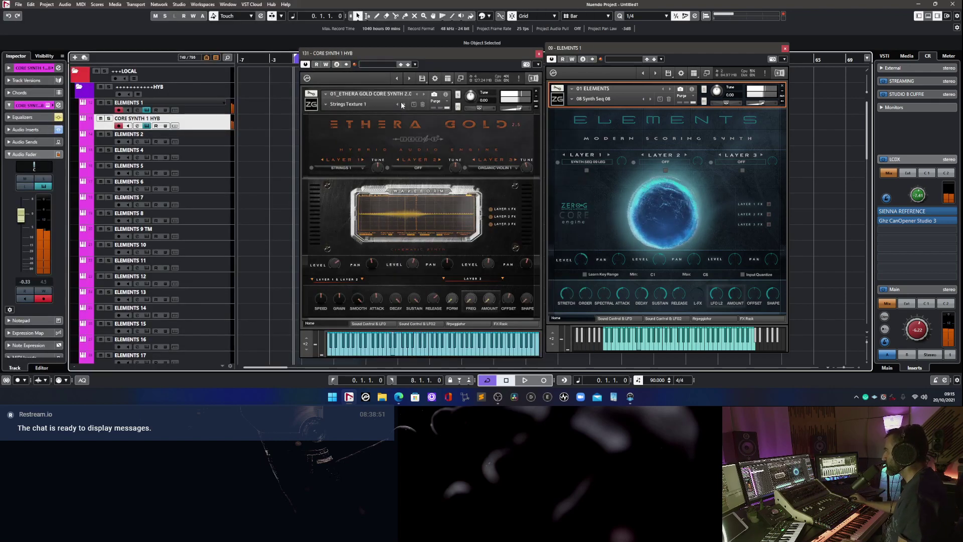
left_click(328, 105)
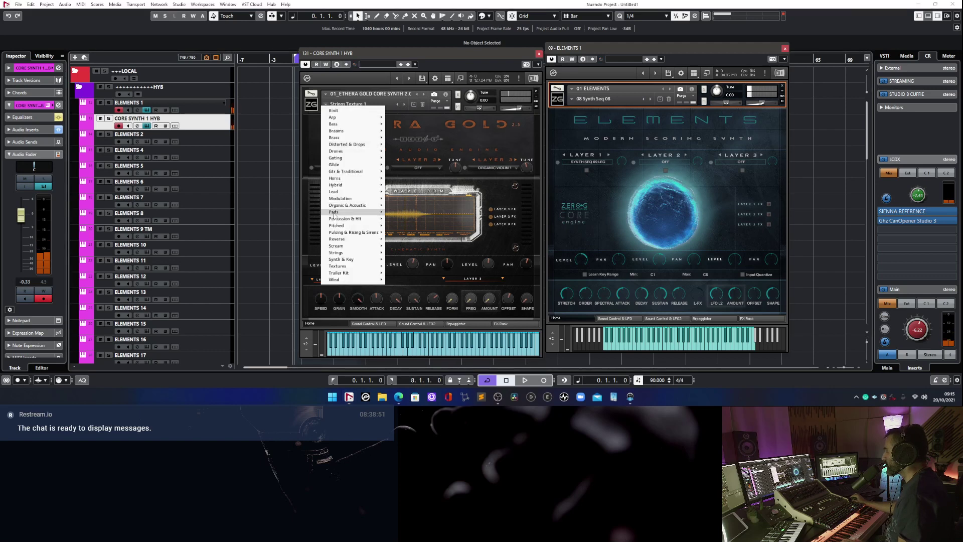
mouse_move(334, 213)
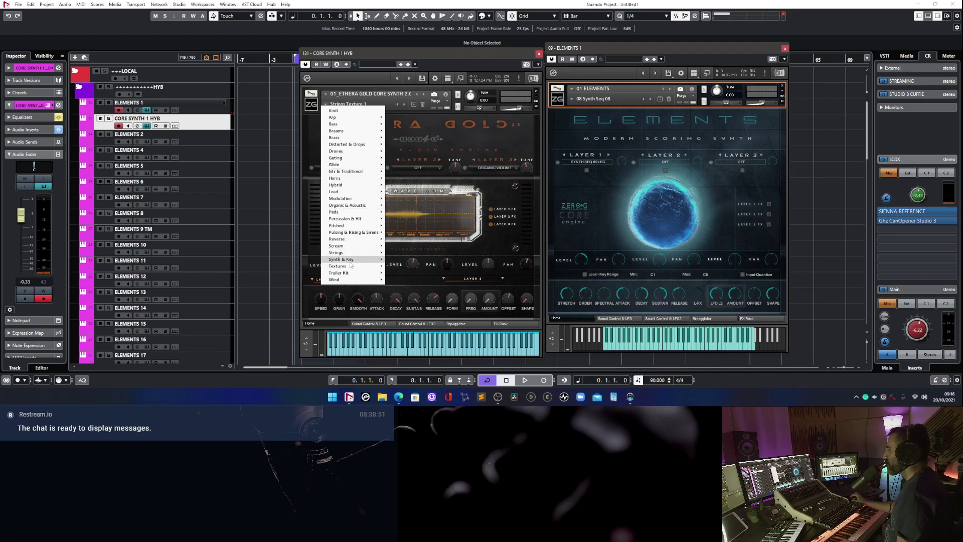
mouse_move(350, 261)
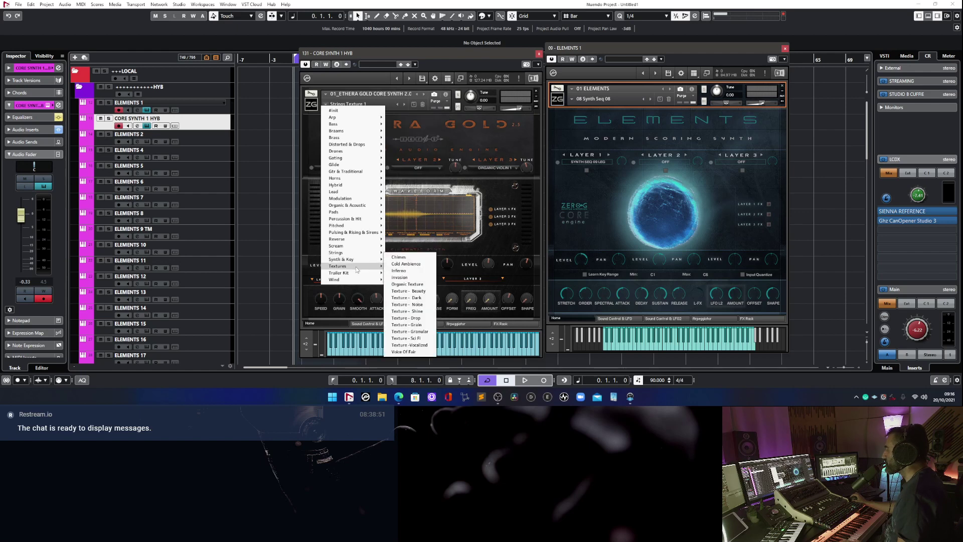
left_click(448, 154)
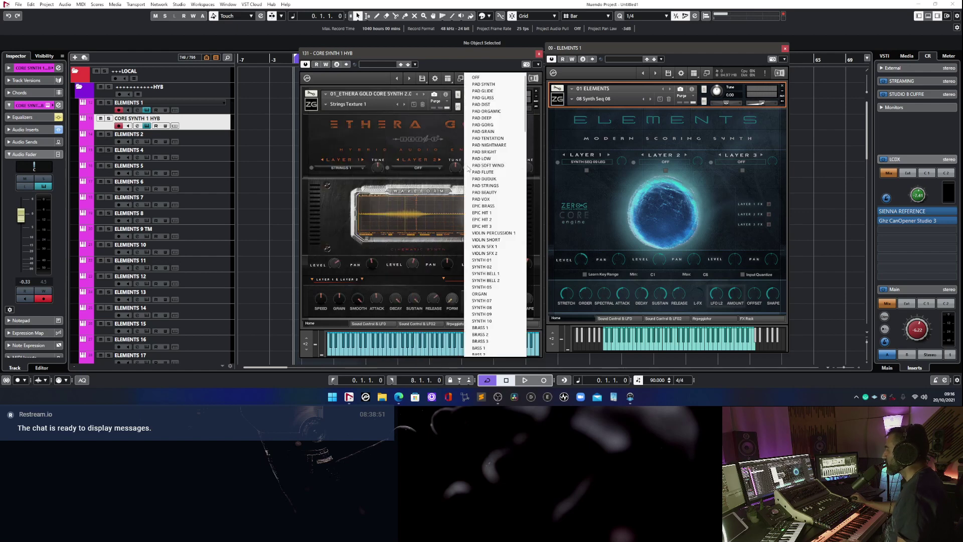
left_click(330, 149)
left_click(326, 104)
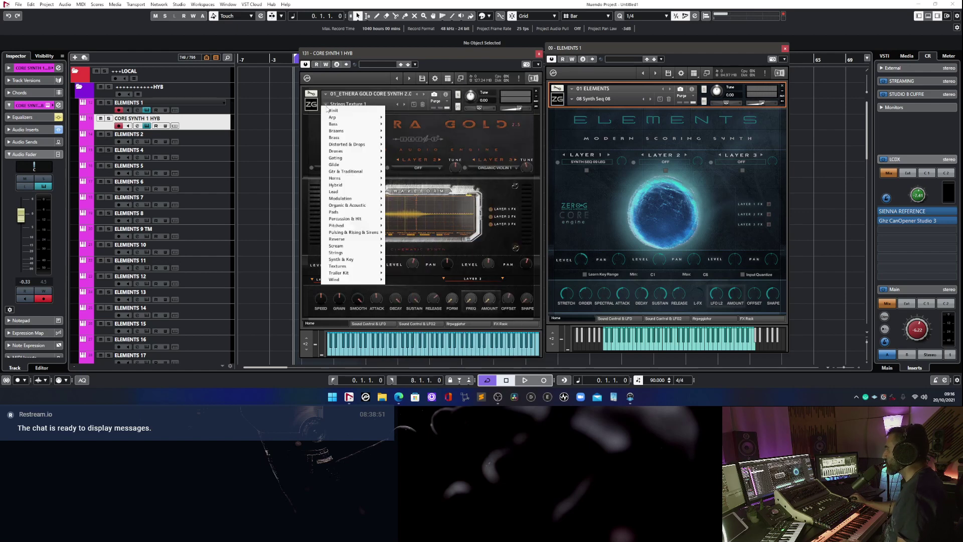
left_click(430, 146)
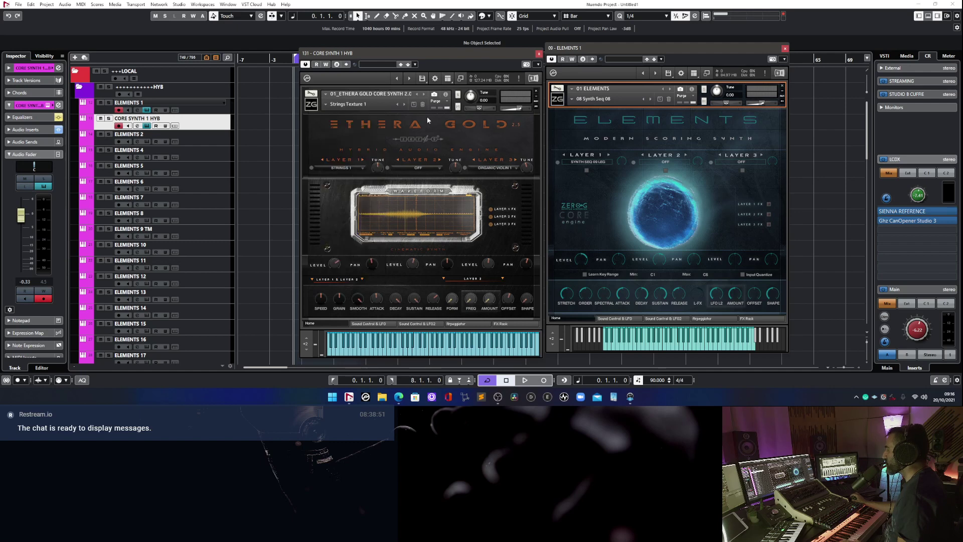
Load the Rise_5 snapshot in Ethera Gold and raise the ELEMENTS 1 fader to about 2.09 dB.
left_click(325, 104)
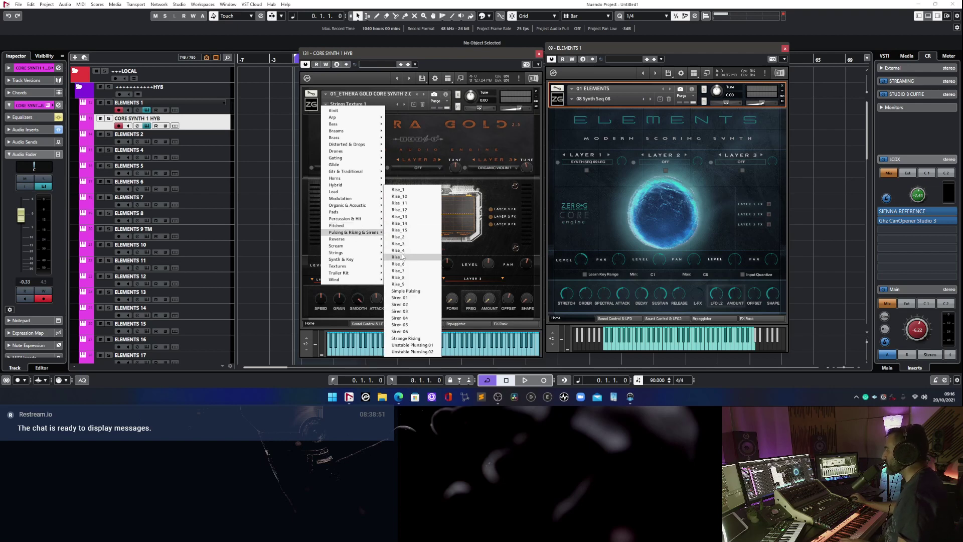
left_click(402, 256)
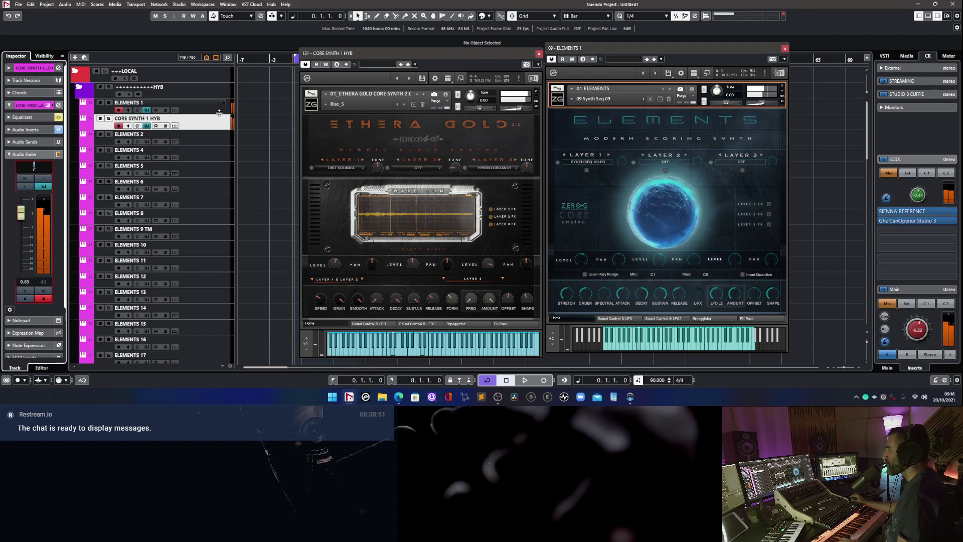
key("Up")
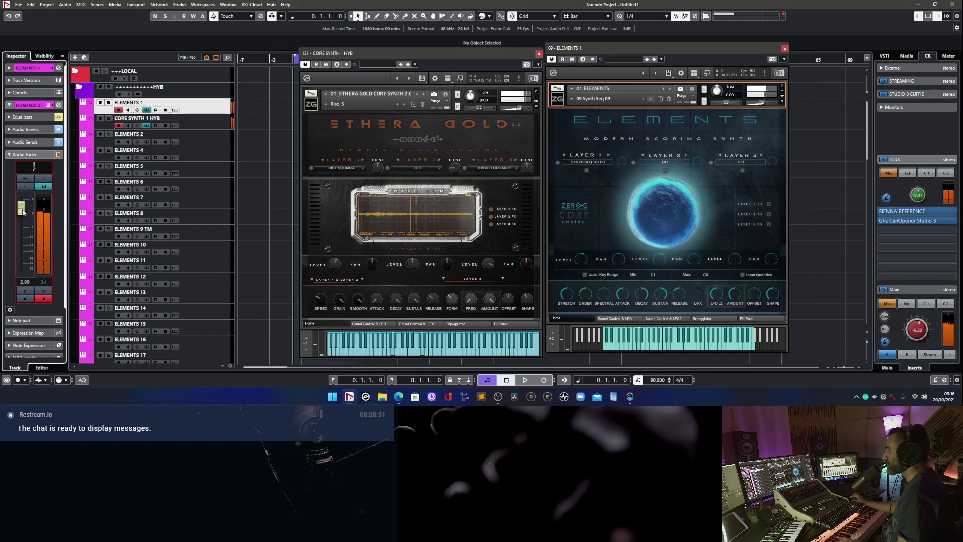
Examine the audio sends of CORE SYNTH 1 HYB and the effects in Ethera Gold's FX Rack, and return to its home page.
key("Down")
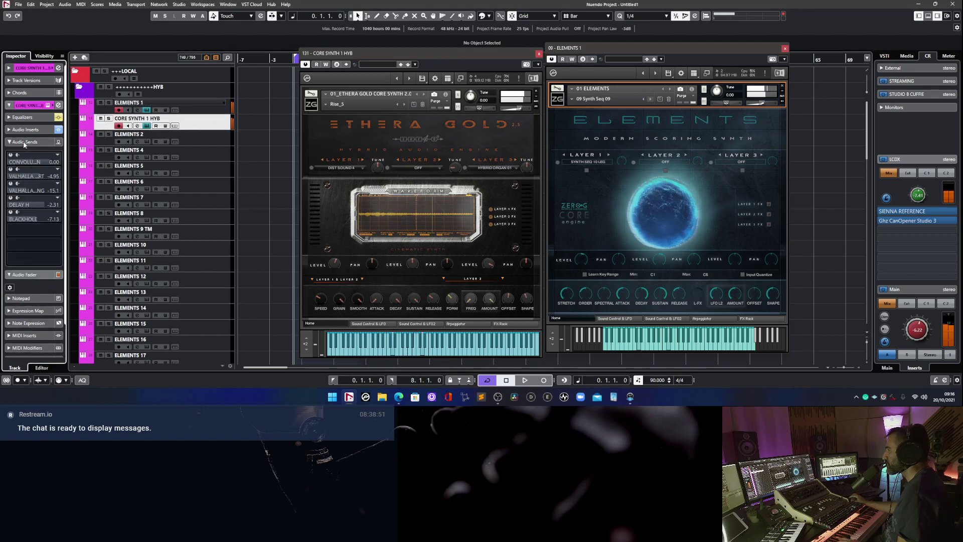
left_click(30, 154)
left_click(502, 323)
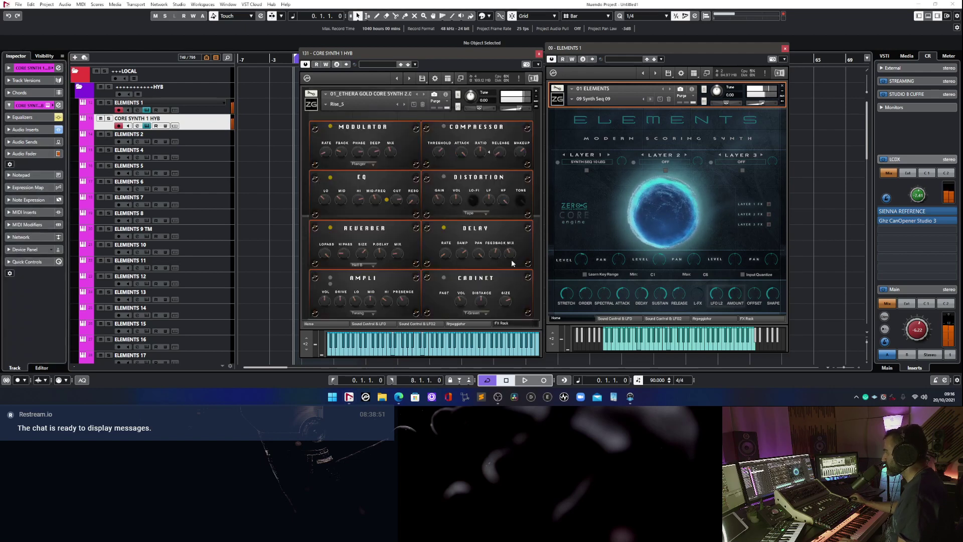
left_click(333, 325)
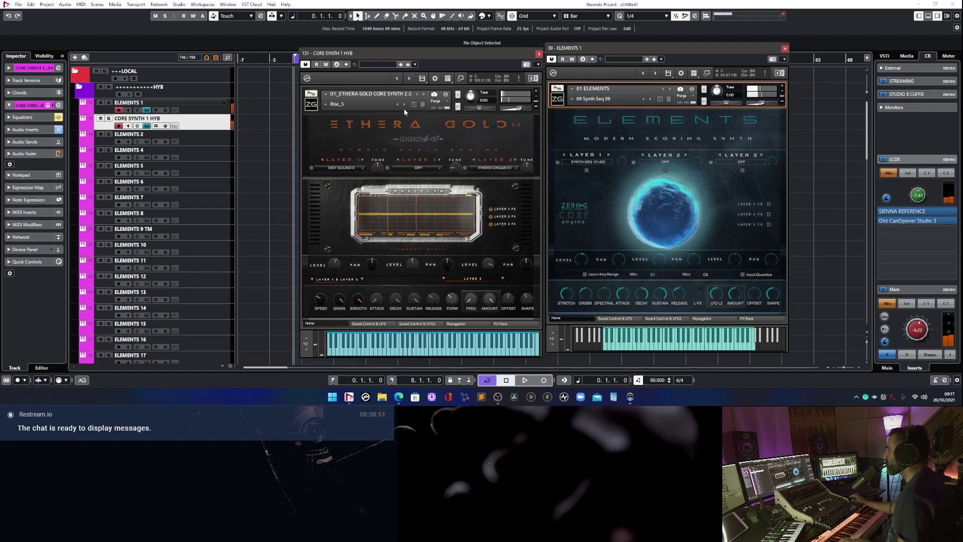
Advance the Elements instrument through its Synth Seq snapshots to 13 Synth Seq 13, and move Ethera Gold on to another Rise snapshot.
left_click(650, 100)
left_click(650, 100)
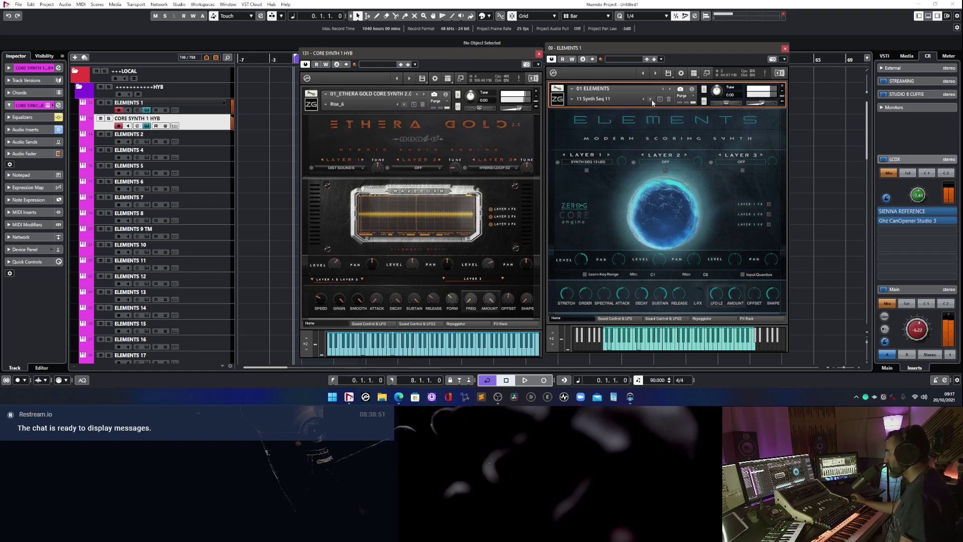
left_click(405, 104)
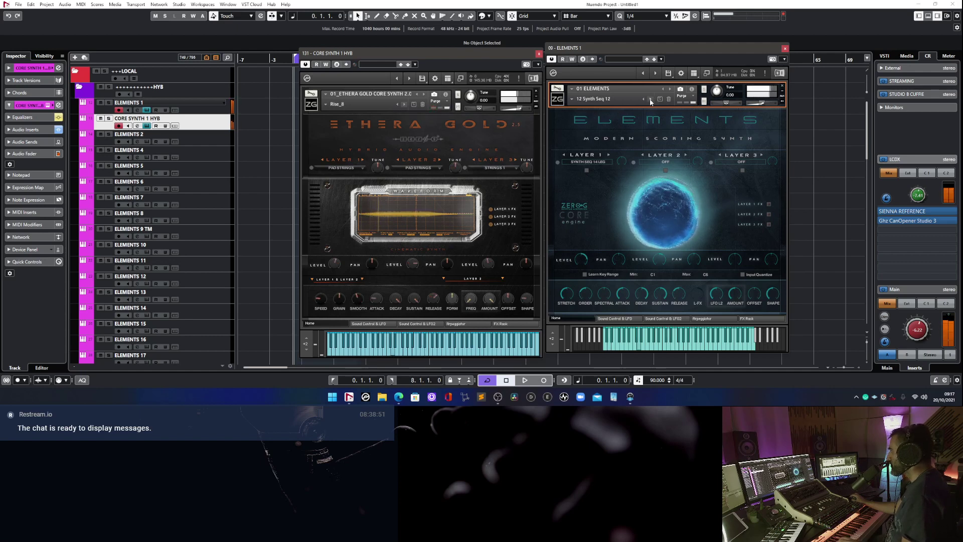
left_click(651, 100)
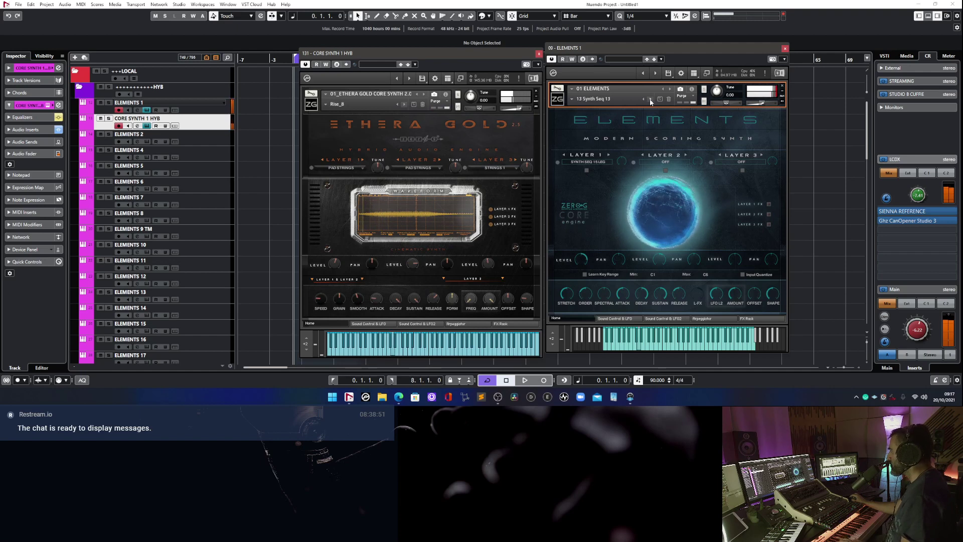
Load snapshot 14 Synth Seq 14 in Elements, adjust Ethera Gold's Shape, and open layer 1's parameters to lower its spectral amount.
left_click(650, 100)
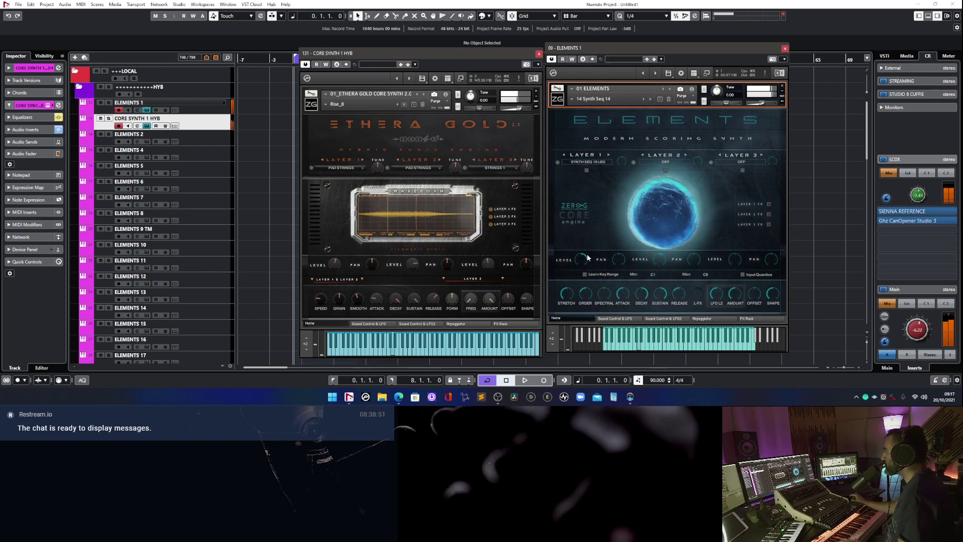
left_click_drag(529, 296, 528, 291)
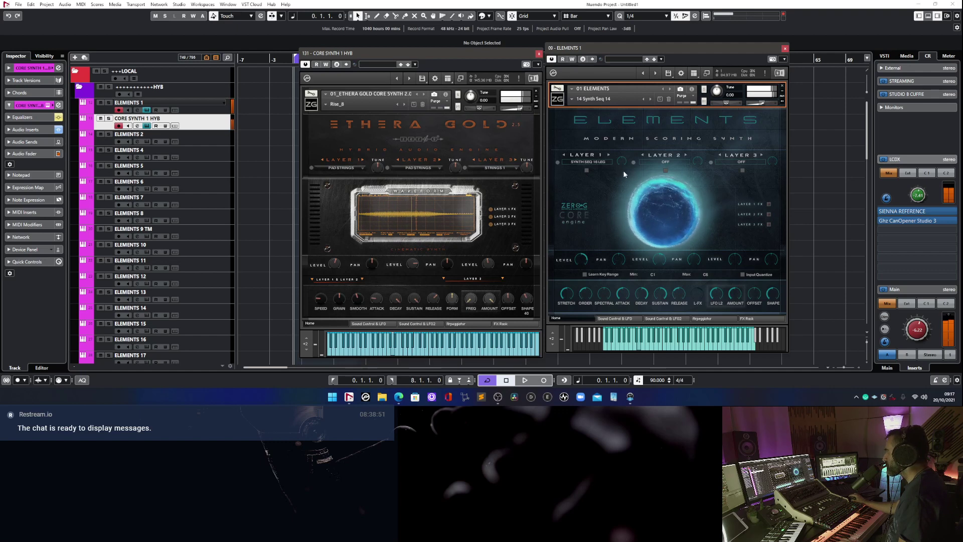
left_click(586, 171)
left_click_drag(589, 226, 609, 225)
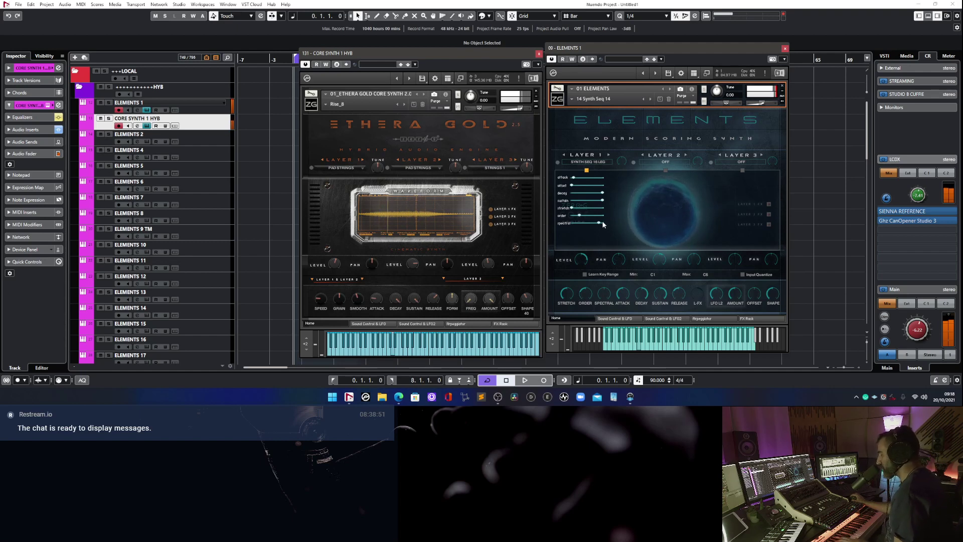
left_click_drag(600, 225, 576, 219)
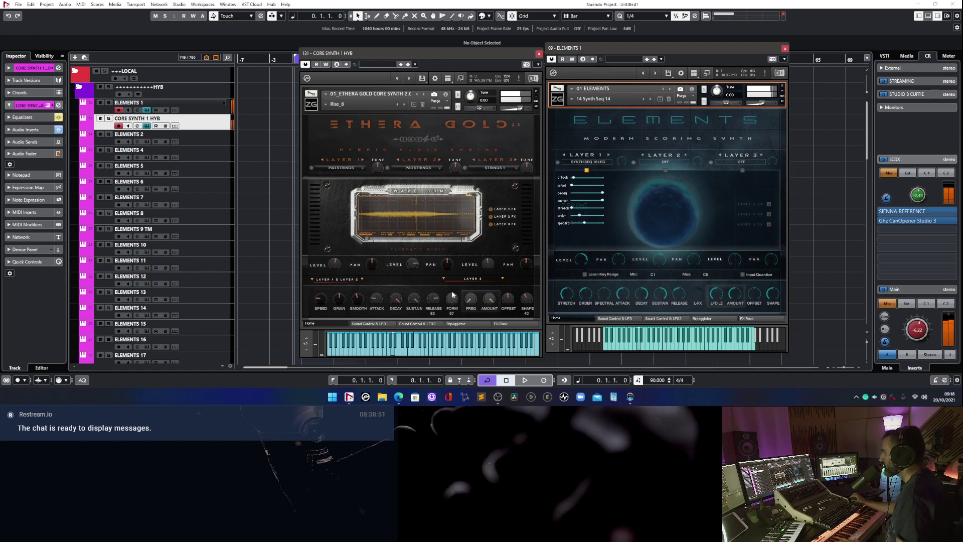
Tweak Ethera Gold's Form and Speed, advance it to Rise_9, and raise order while lowering spectral on Elements layer 1.
left_click_drag(453, 287, 452, 284)
mouse_move(321, 301)
left_mouse_down()
mouse_move(323, 282)
mouse_move(324, 300)
left_mouse_up()
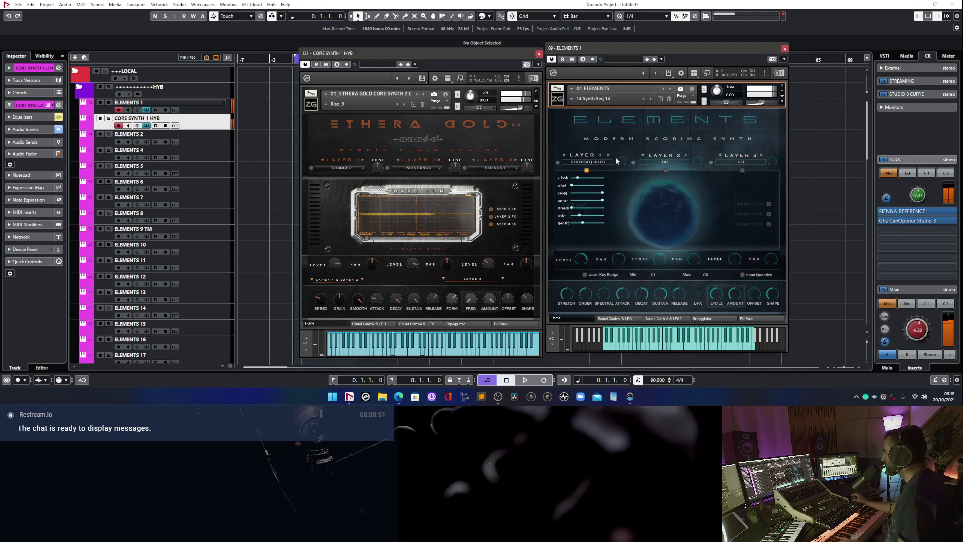
left_click_drag(582, 223, 634, 212)
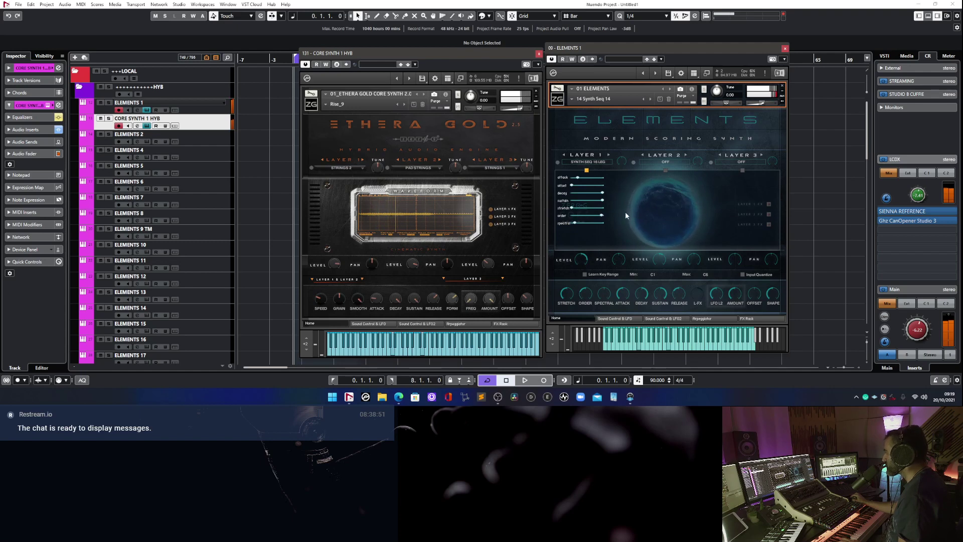
Load the Unstable Plunsing 01 snapshot from Ethera Gold's Pulsing & Rising & Sirens category.
left_click(325, 104)
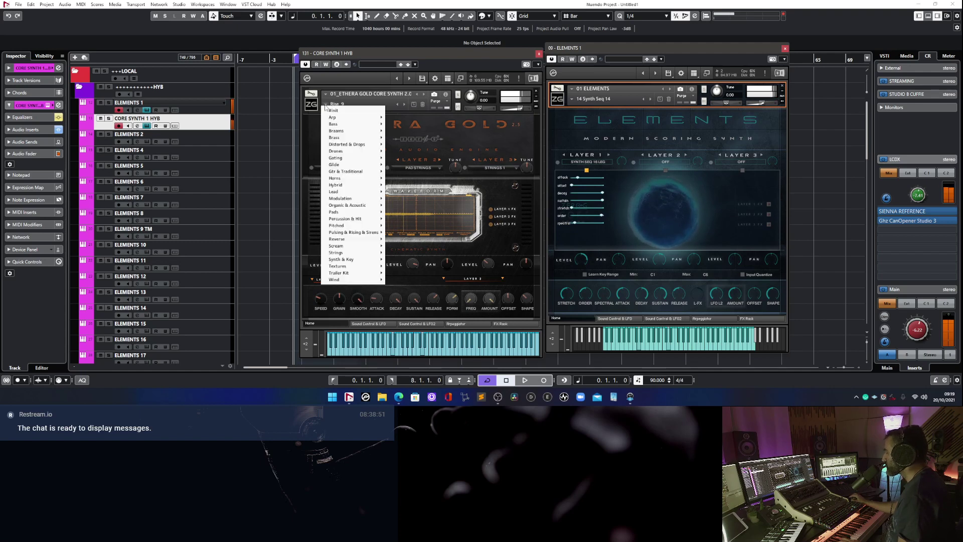
mouse_move(357, 232)
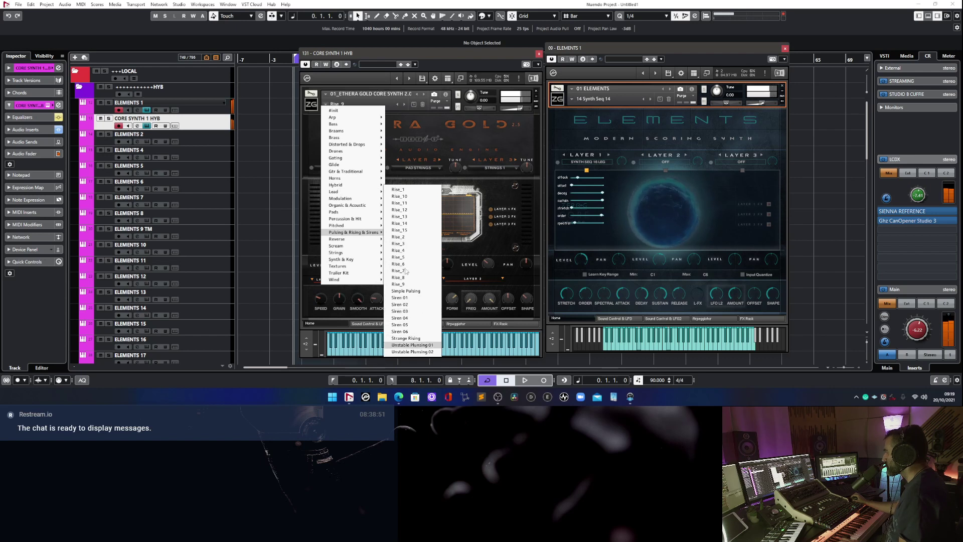
key("Return")
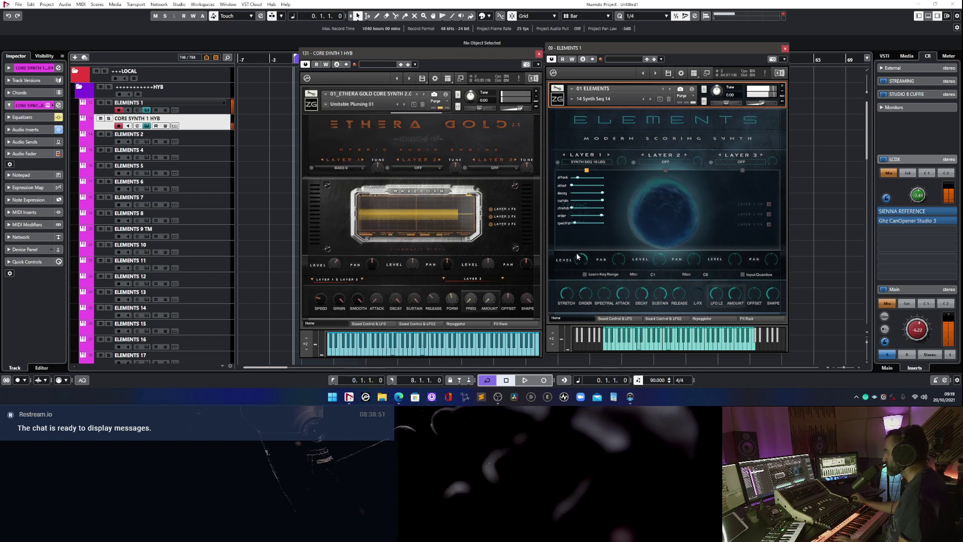
Browse Ethera Gold's snapshot categories, load Hybrid Executive GTR from Hybrid, and set layer 3's level to about 65.
left_click(326, 104)
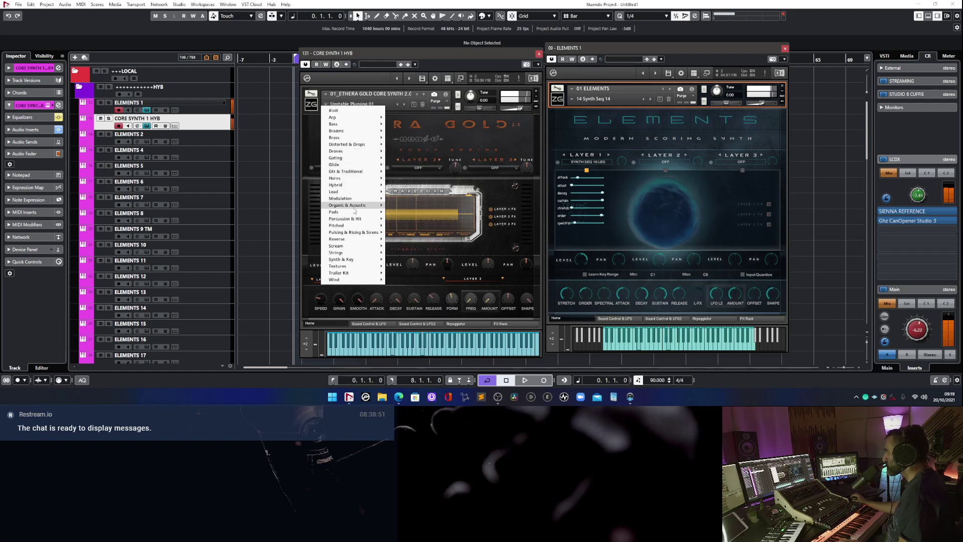
mouse_move(355, 209)
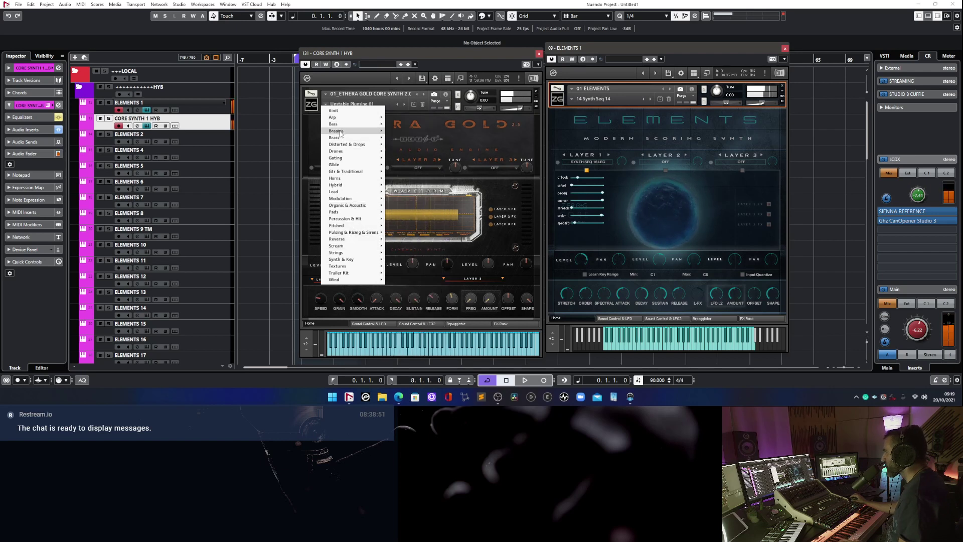
mouse_move(345, 168)
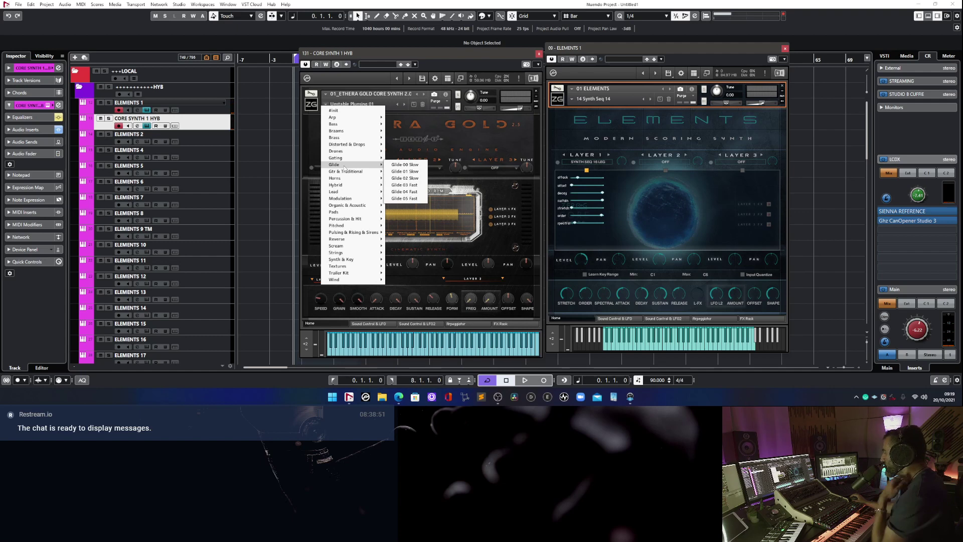
mouse_move(350, 185)
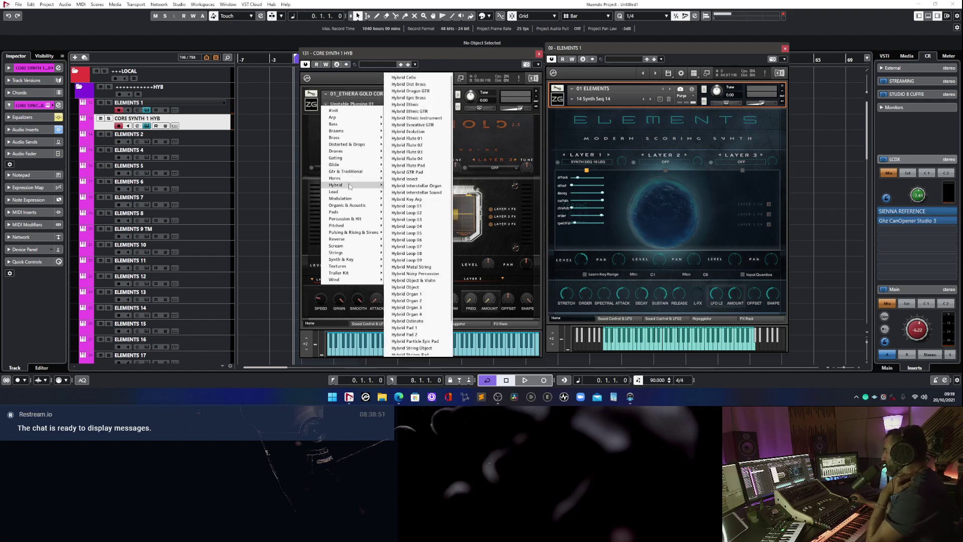
left_click(412, 125)
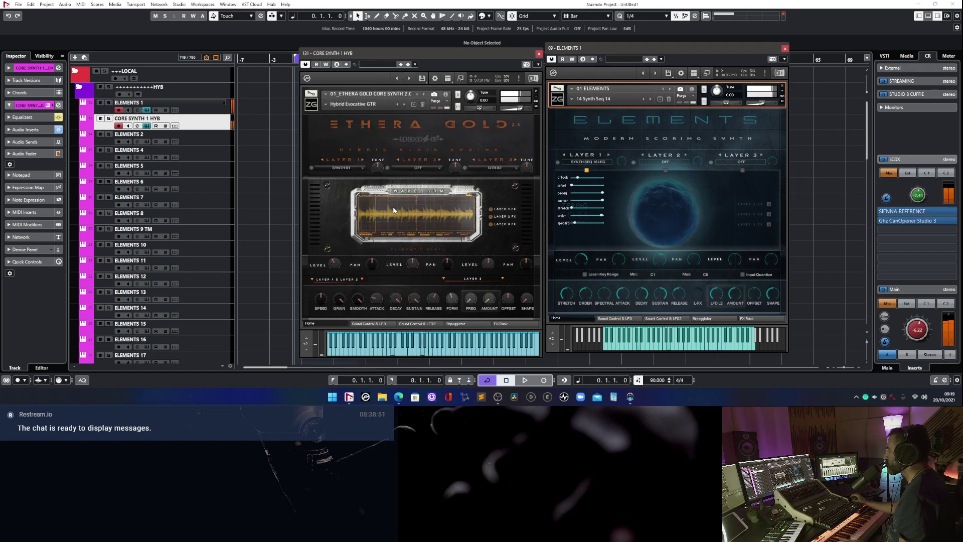
mouse_move(493, 262)
Raise layer 1's spectral amount slightly in Elements and assign SYNTH SEQ 08 to layer 2, adjusting its level and spectral.
left_click_drag(580, 222, 583, 221)
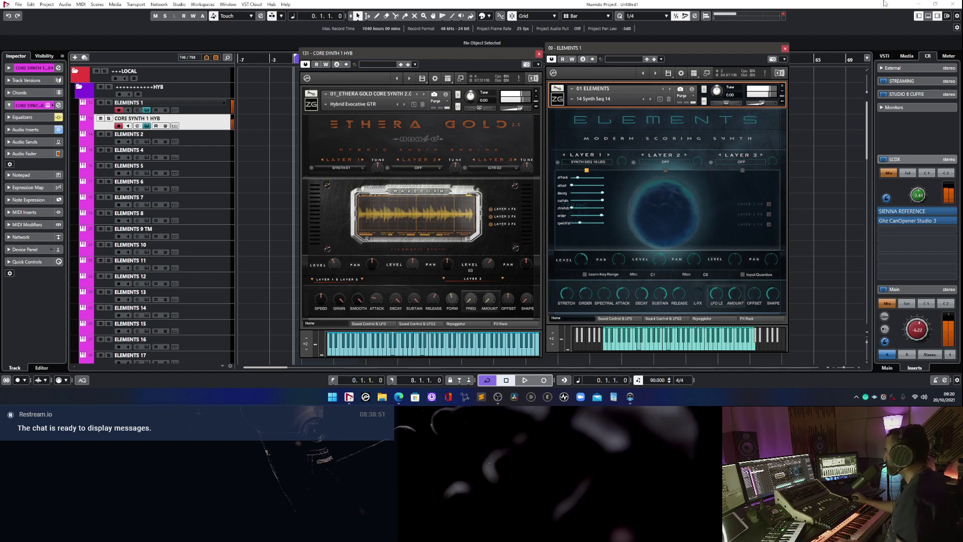
left_click(648, 159)
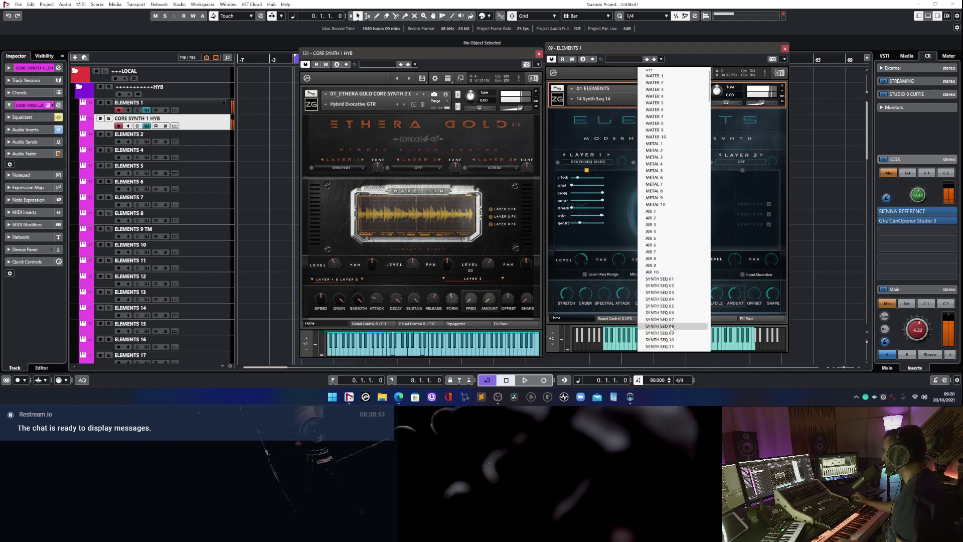
left_click(669, 265)
mouse_move(662, 261)
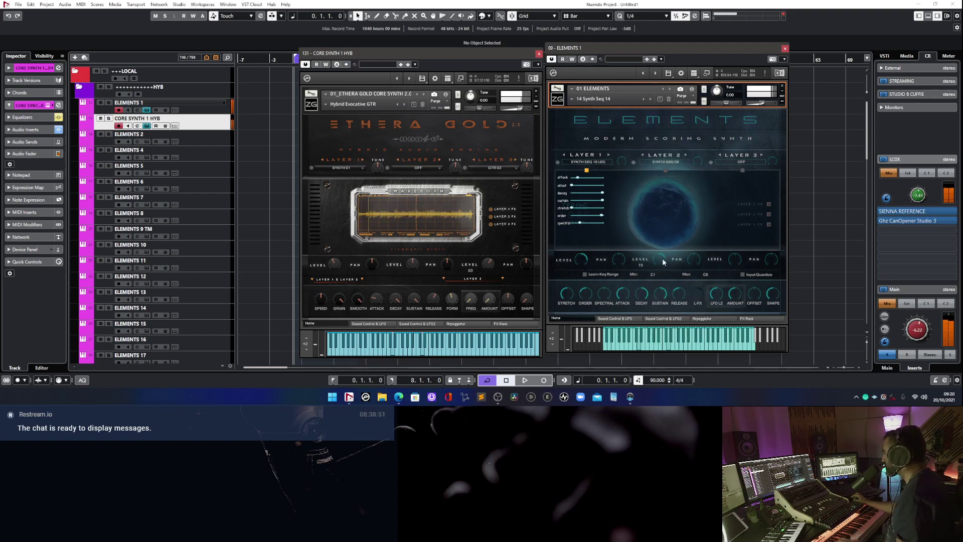
left_click(666, 171)
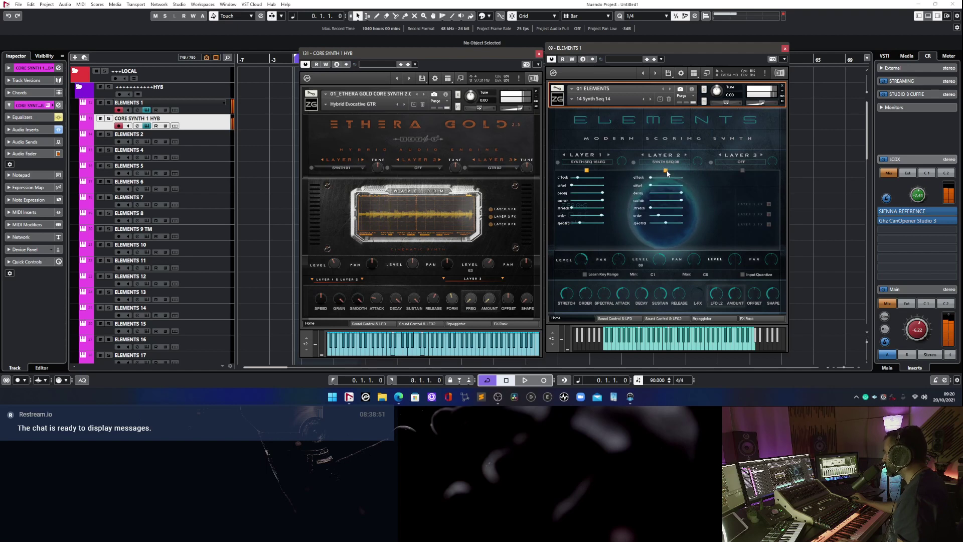
left_click_drag(675, 224, 672, 224)
Assign GUITAR ELECT DIST 3 to Elements layer 3, with its level at about 40 and its pan adjusted.
left_click(738, 165)
scroll(727, 258, "down", 5)
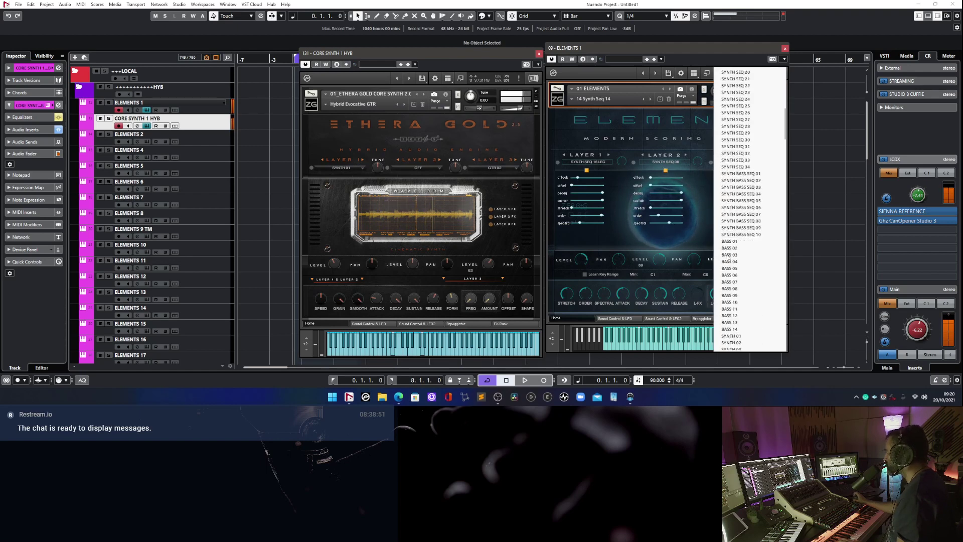
scroll(727, 258, "down", 10)
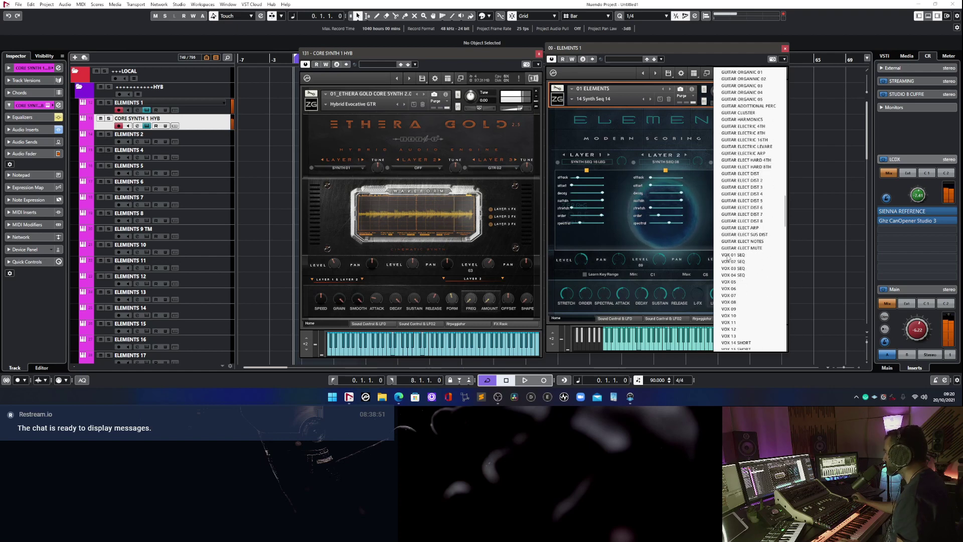
scroll(728, 256, "up", 7)
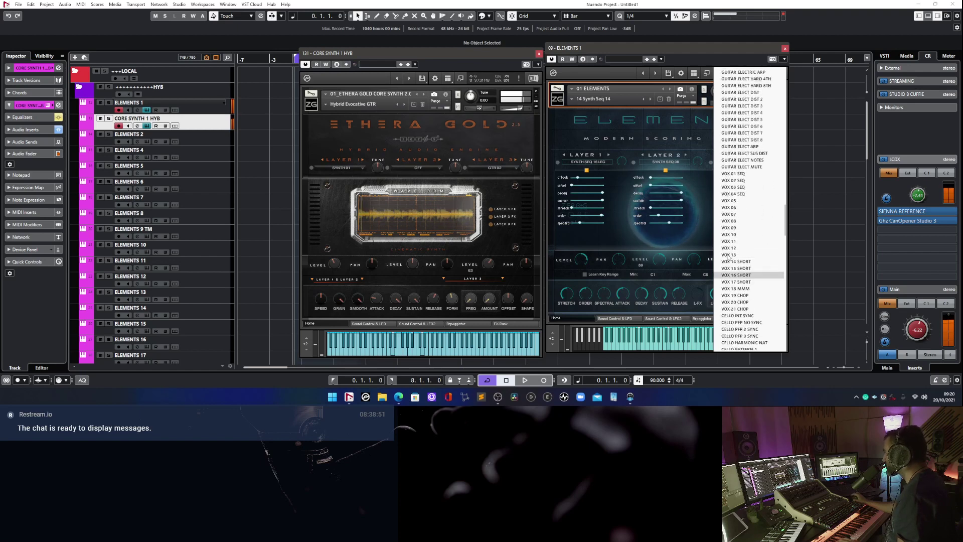
left_click(737, 214)
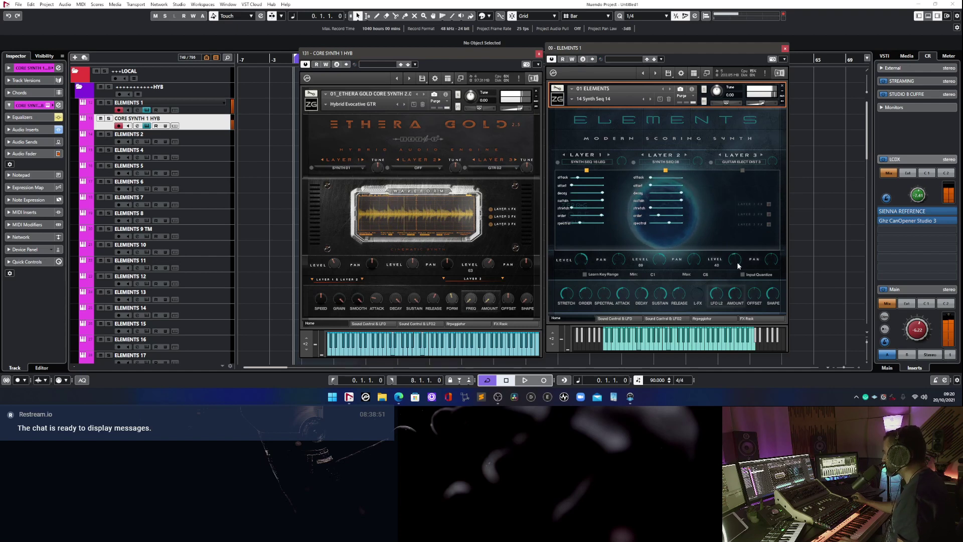
mouse_move(772, 258)
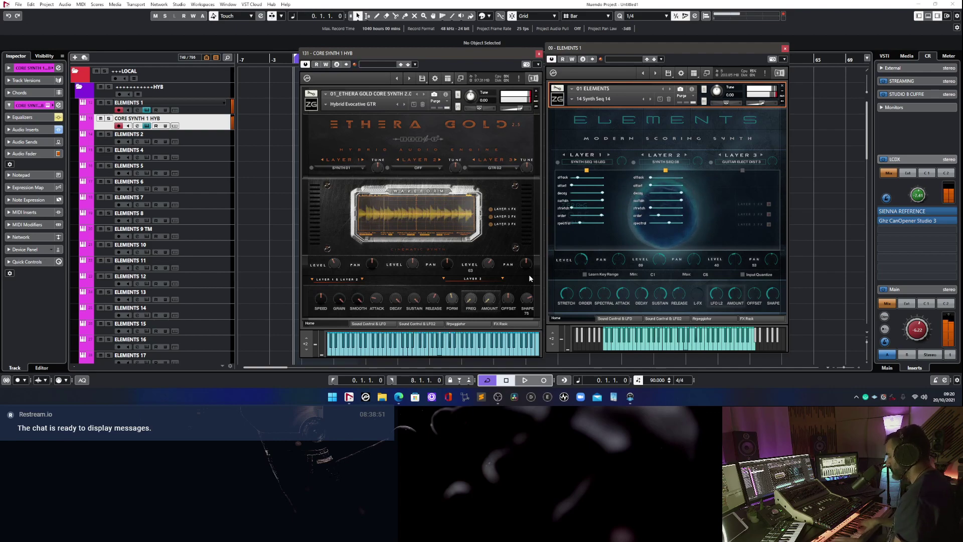
Examine the inserts on the group channels in the MixConsole, and return to the project with both instrument windows side by side.
key("F3")
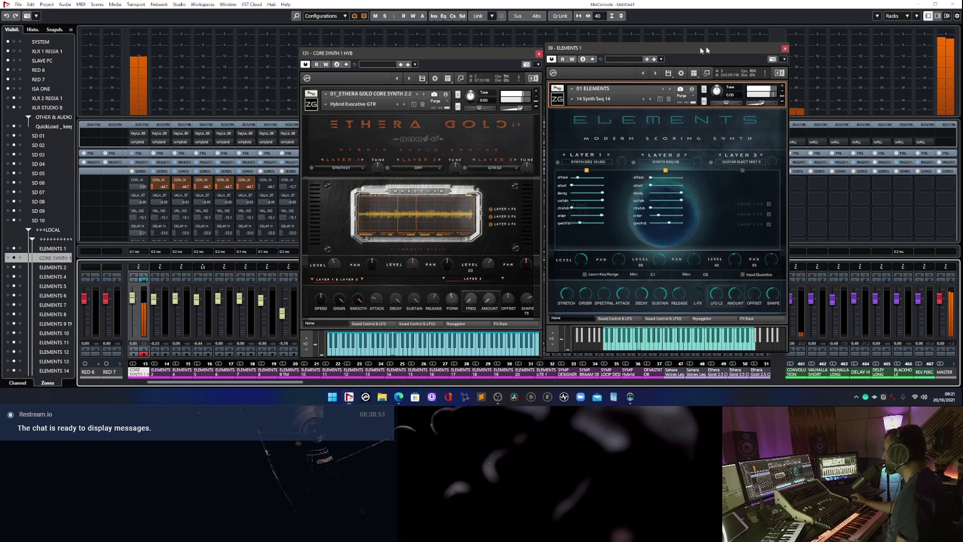
left_click_drag(662, 48, 368, 48)
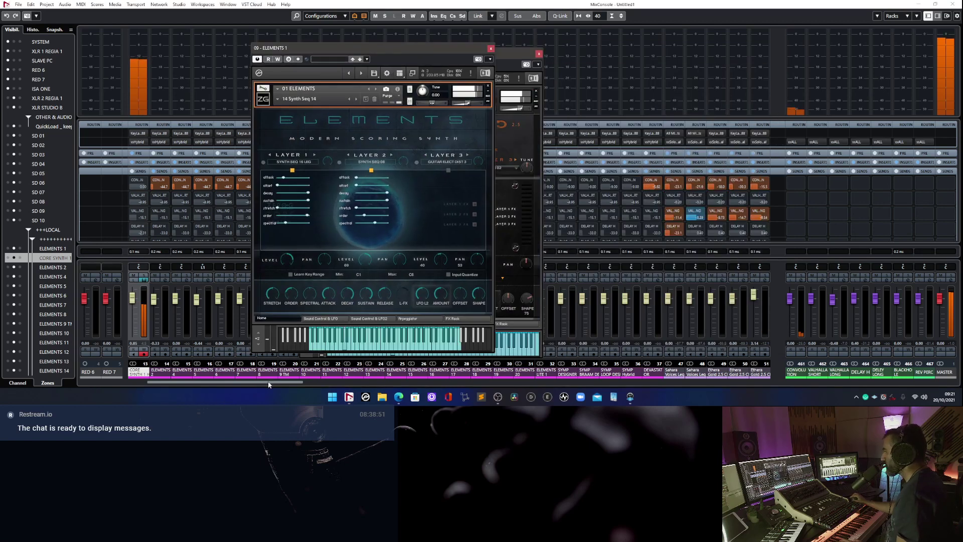
left_click_drag(256, 383, 909, 383)
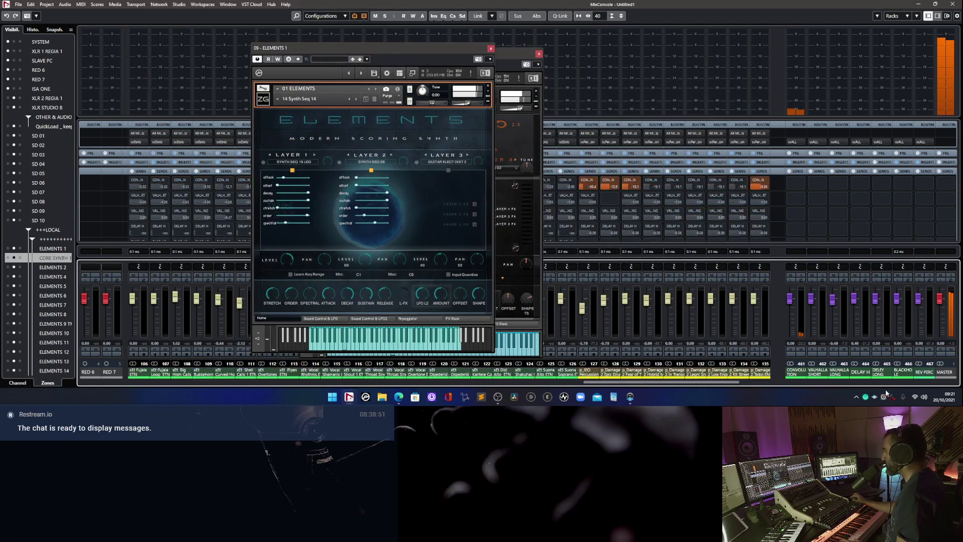
left_click(761, 162)
left_click_drag(760, 147, 759, 209)
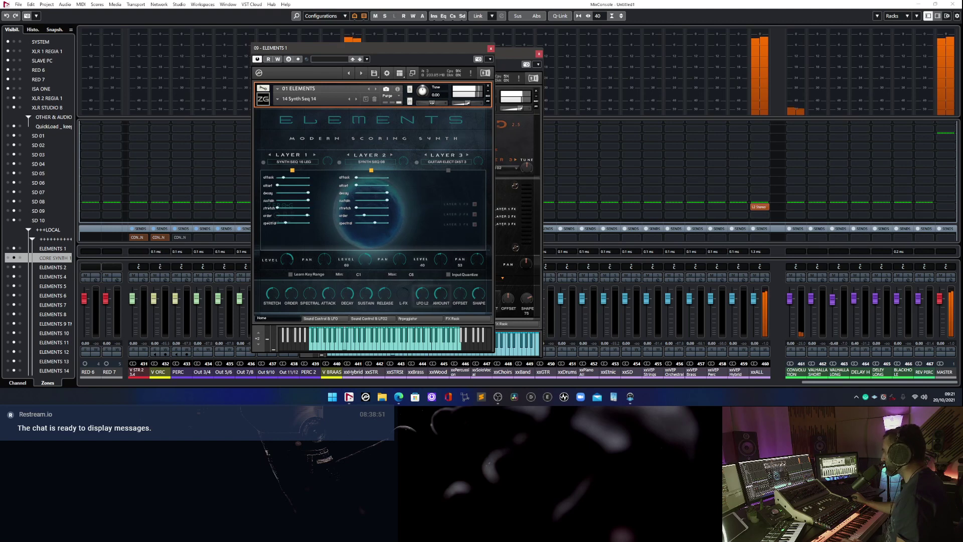
key("F3")
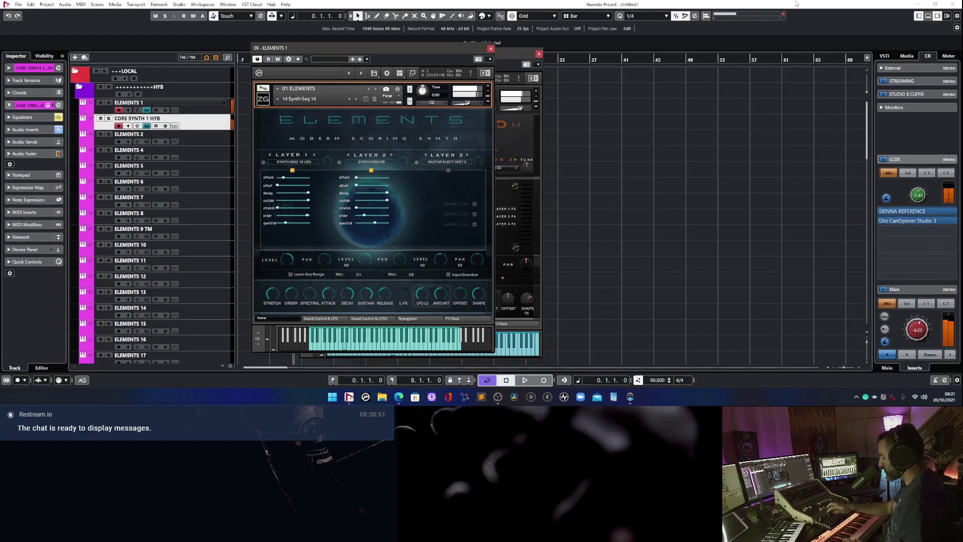
left_click_drag(454, 43, 769, 48)
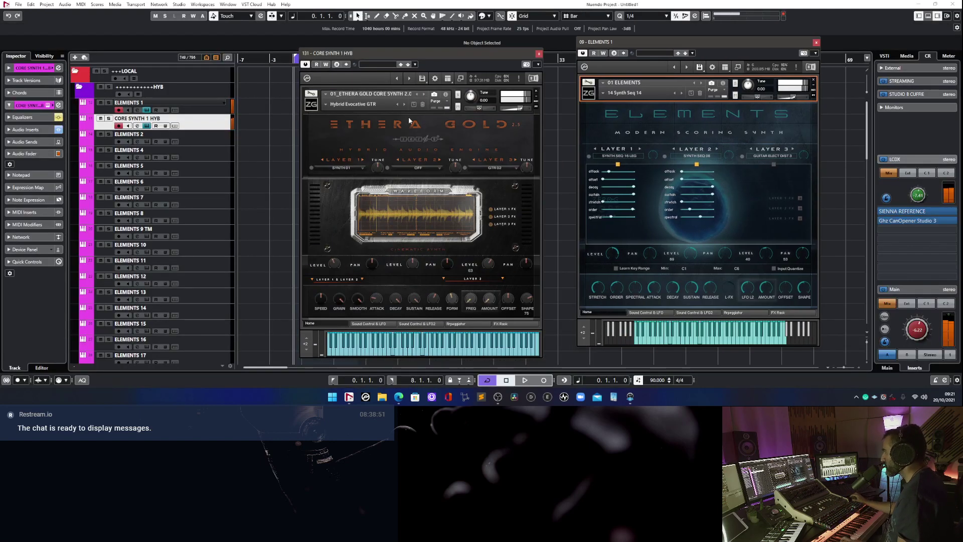
Select the ELEMENTS 1 track, return to CORE SYNTH 1 HYB, and advance Ethera Gold to the Hybrid Evolution snapshot.
left_click(228, 111)
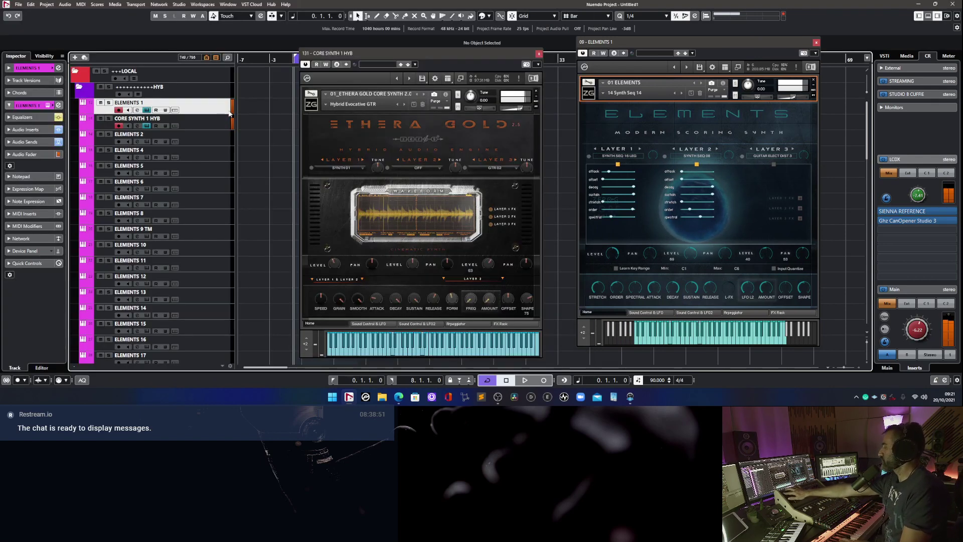
left_click(219, 127)
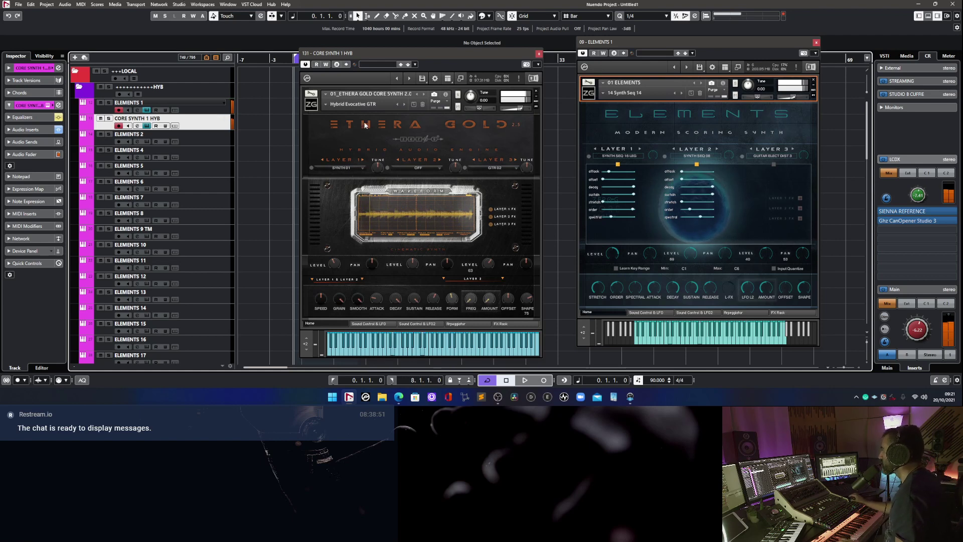
left_click(404, 104)
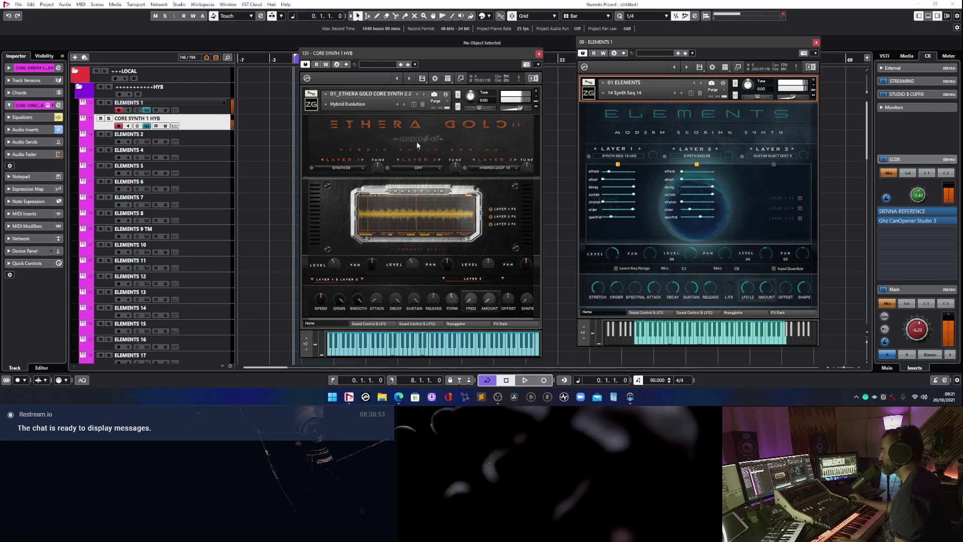
Advance Elements layer 3 by two sources within the distorted guitars and look over the instrument's effects rack.
left_click(793, 148)
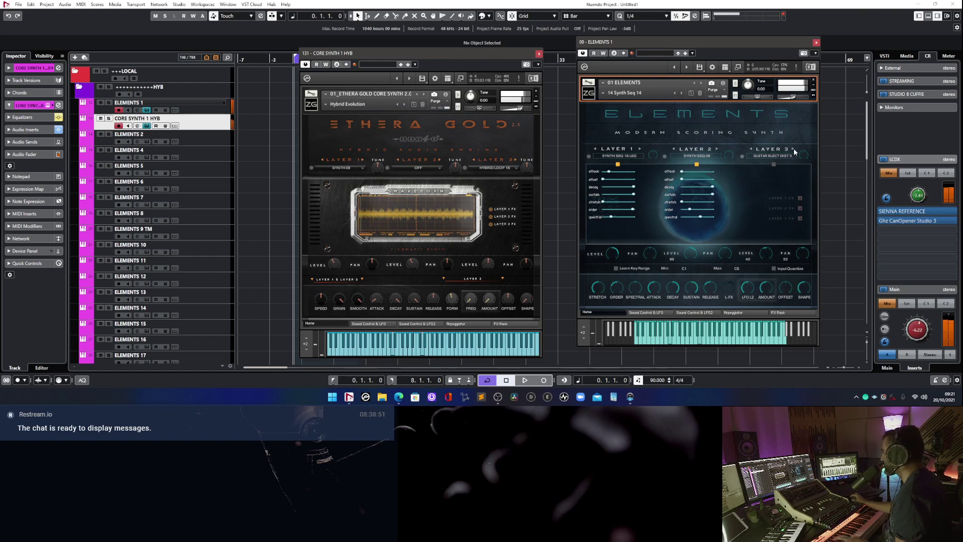
left_click(794, 149)
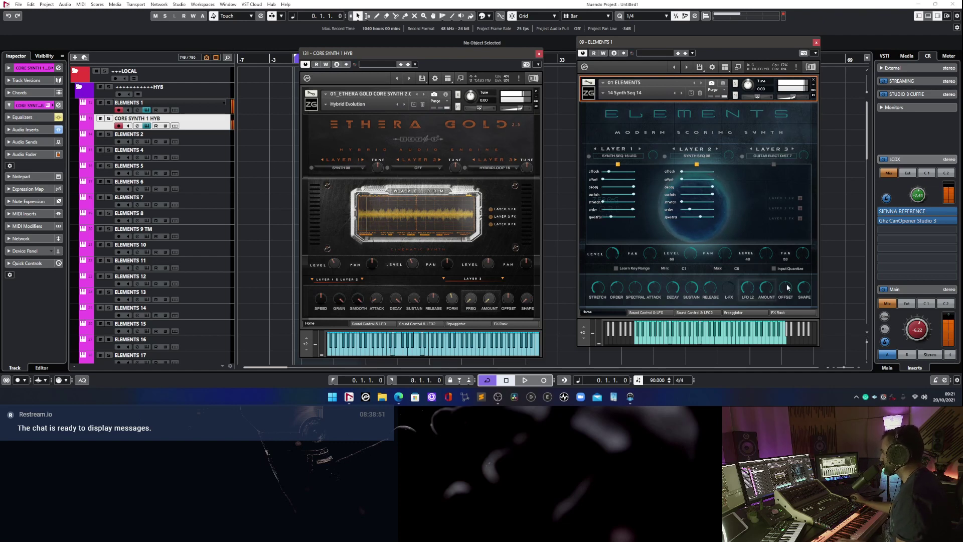
left_click(778, 312)
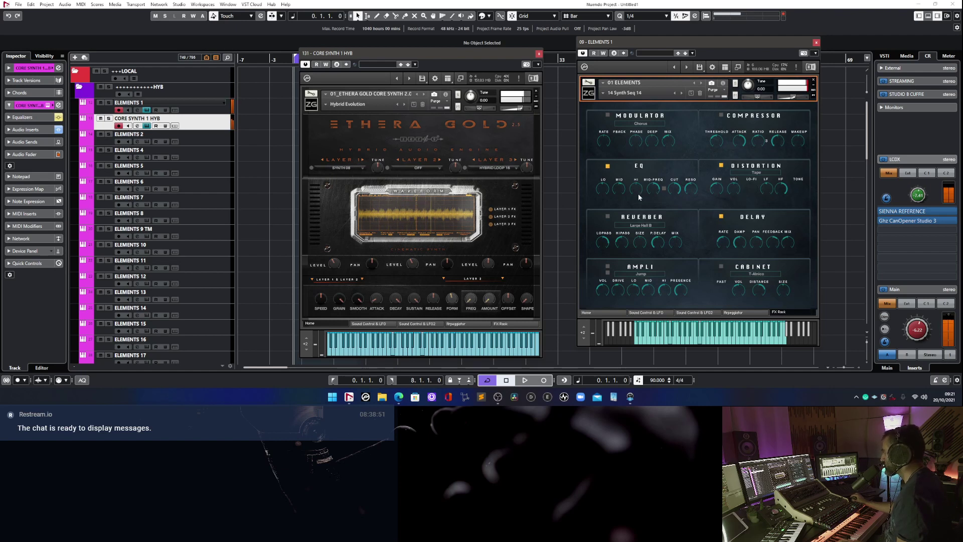
left_click(615, 312)
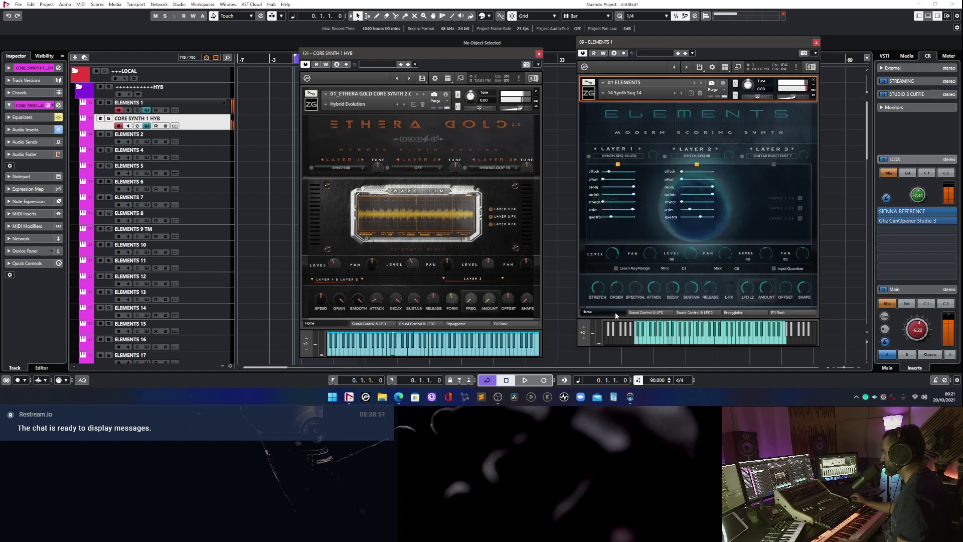
Advance Ethera Gold to the Hybrid Flute 01 snapshot, and enable Elements layer 3's sliders with GUITAR ELECT ARP as its source.
left_click(405, 104)
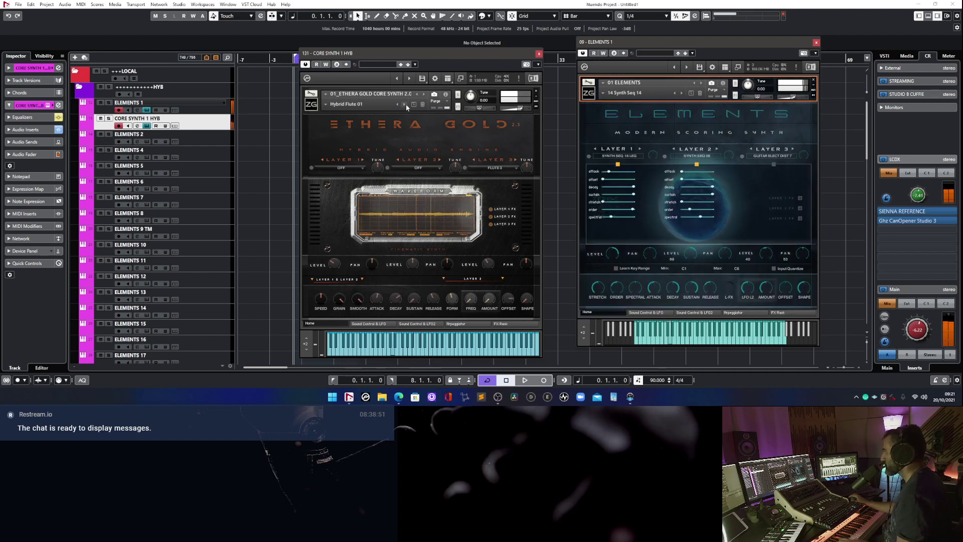
left_click(200, 105)
left_click(204, 124)
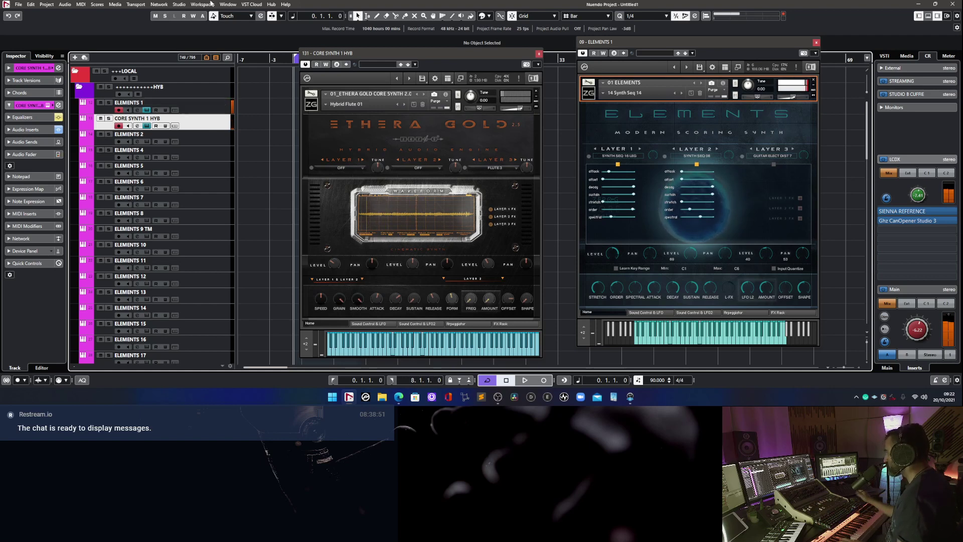
left_click(774, 165)
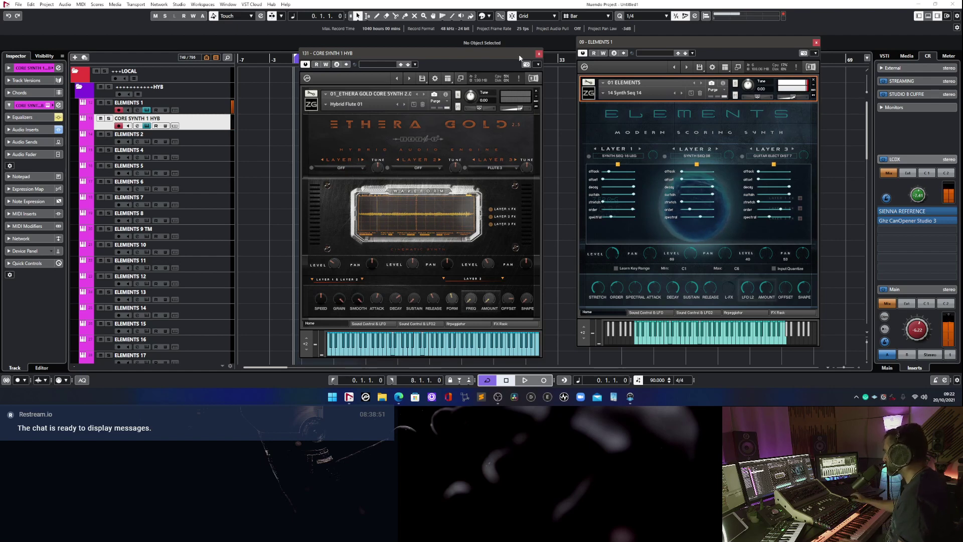
left_click(792, 149)
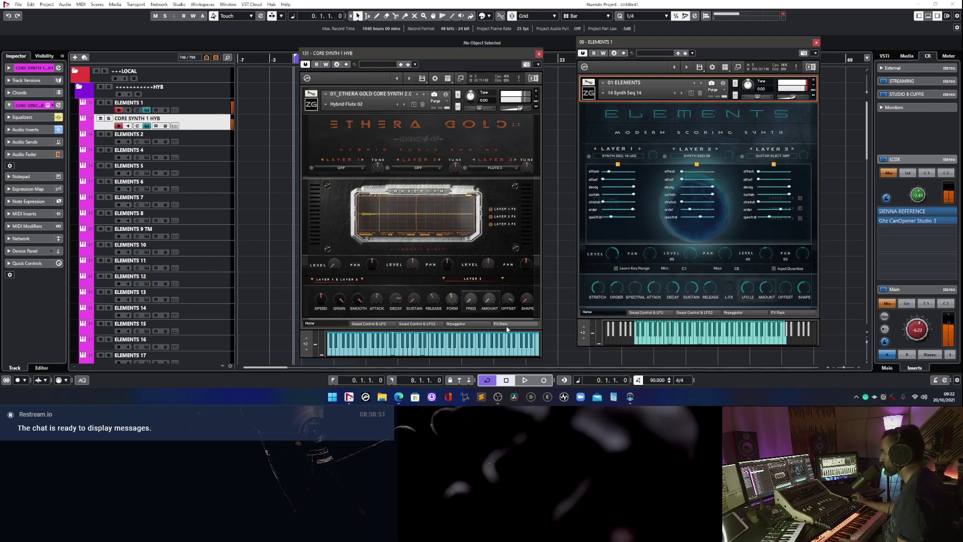
Advance Ethera Gold through the flute snapshots to Hybrid Flute 04 and switch its layer 3 source off.
left_click(404, 104)
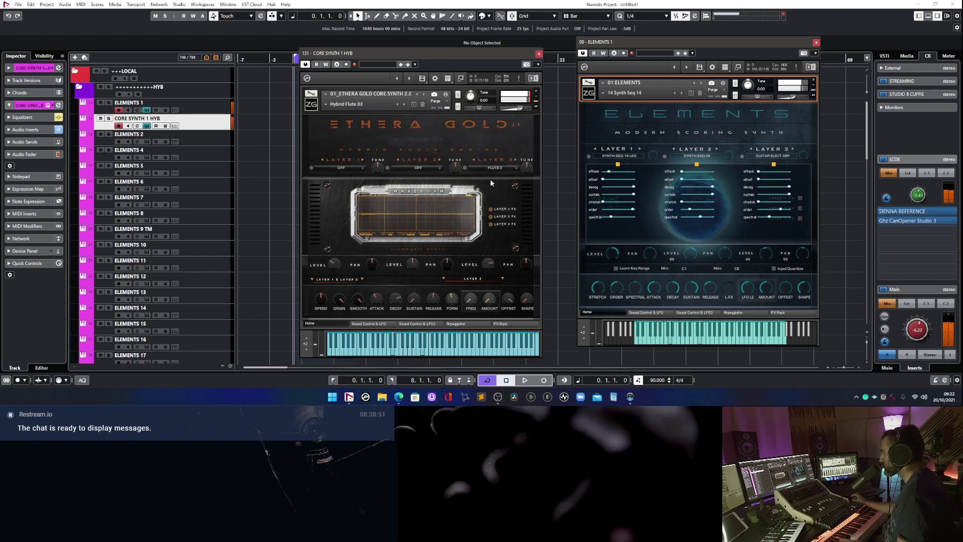
left_click(405, 104)
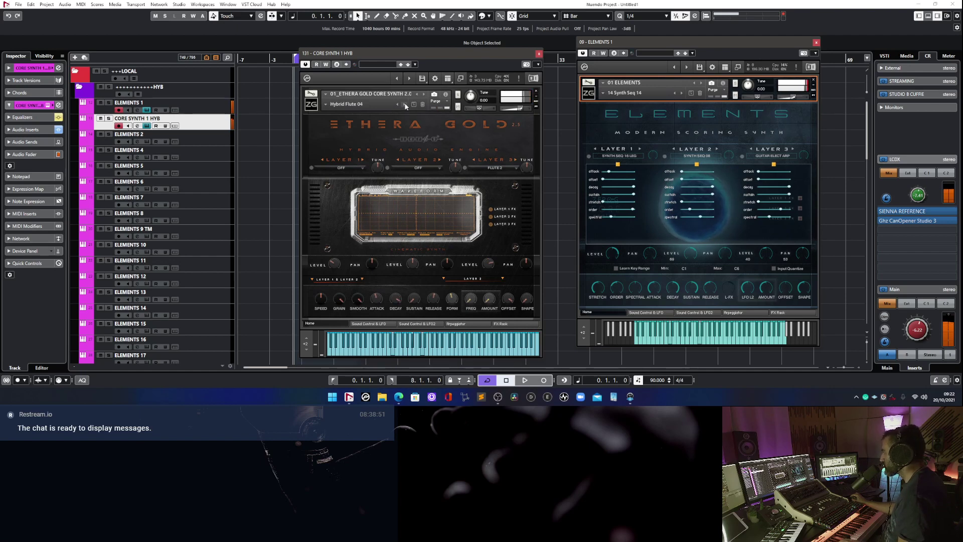
left_click(482, 167)
left_click(487, 76)
Load the Guitar Drone 2 snapshot from the Drones category in Ethera Gold.
left_click(324, 105)
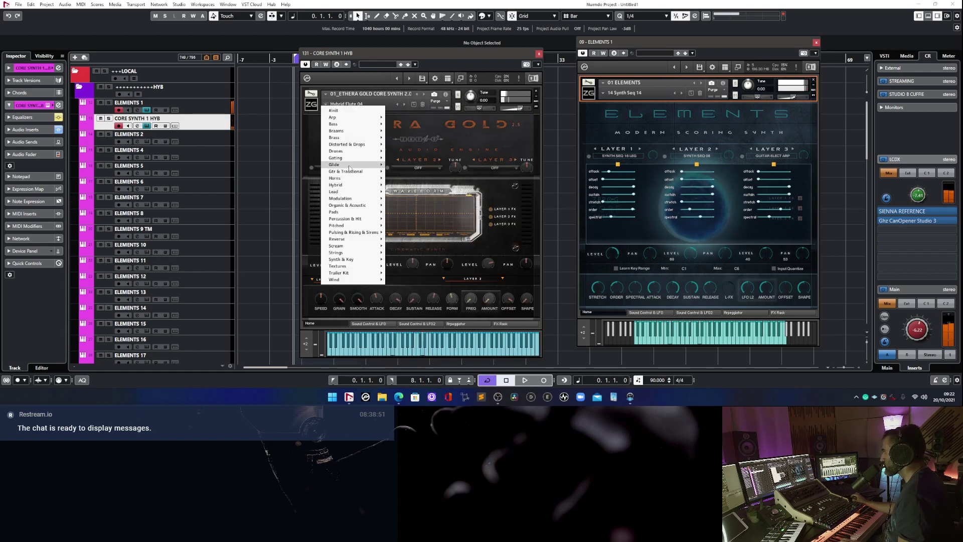
mouse_move(354, 151)
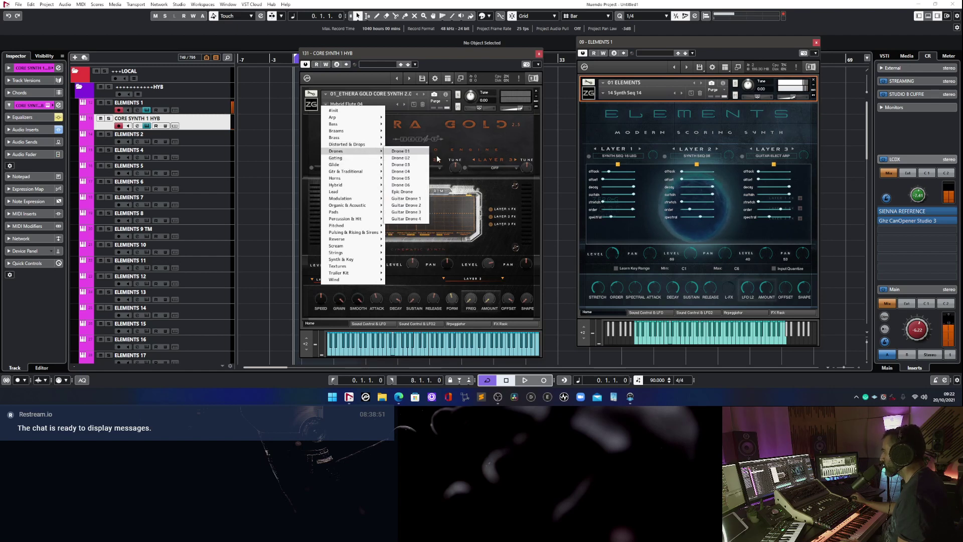
left_click(413, 206)
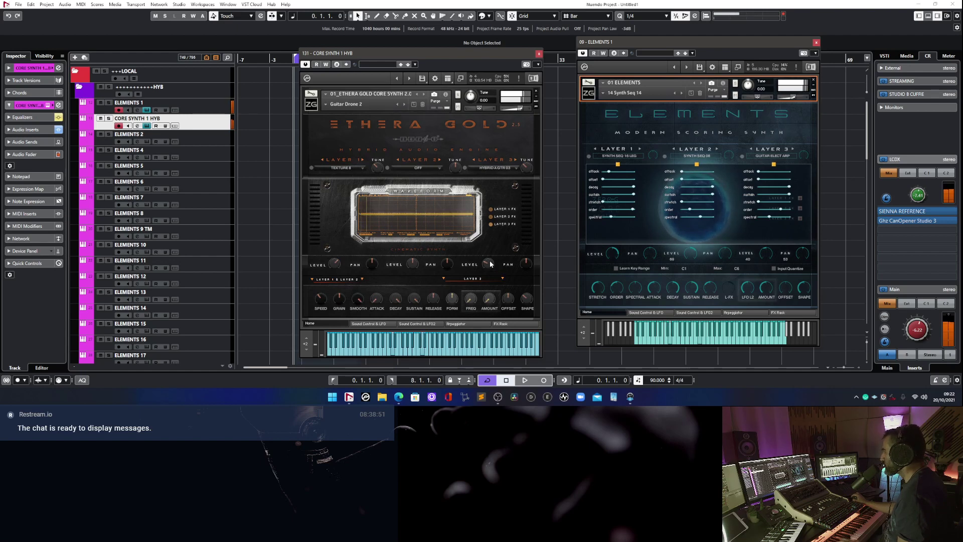
Try several HYBRID OBJECT sources on Ethera Gold layer 3 while adjusting the layer's level.
left_click(515, 160)
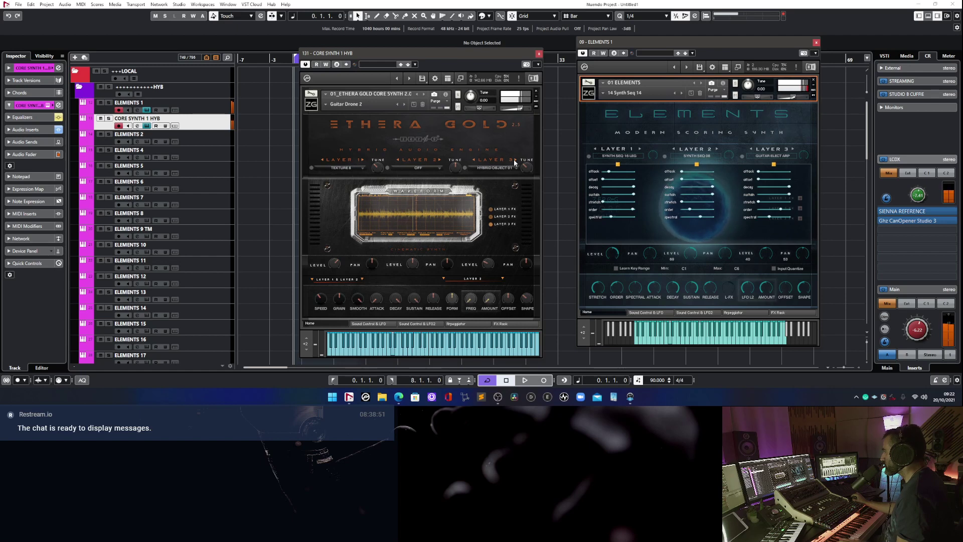
left_click(515, 160)
left_click(515, 159)
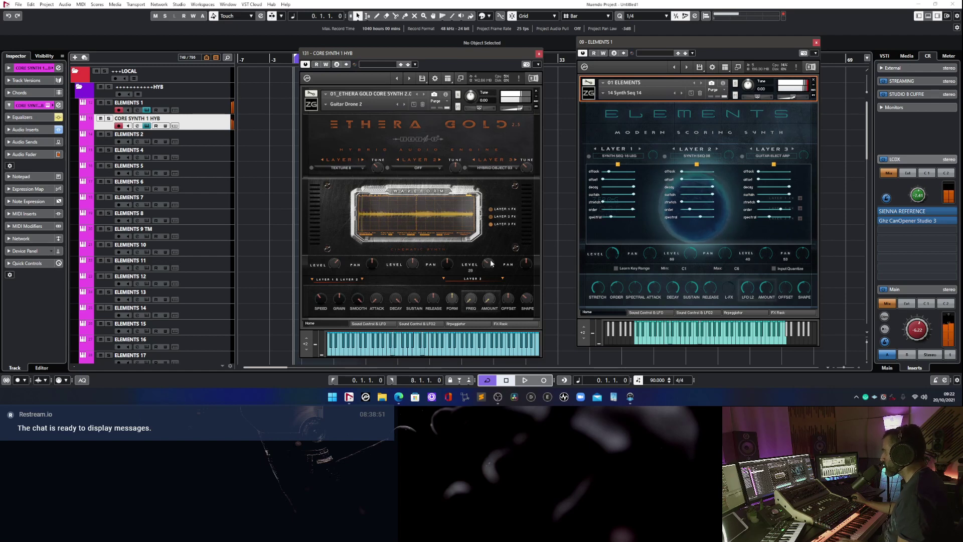
left_click_drag(491, 264, 492, 257)
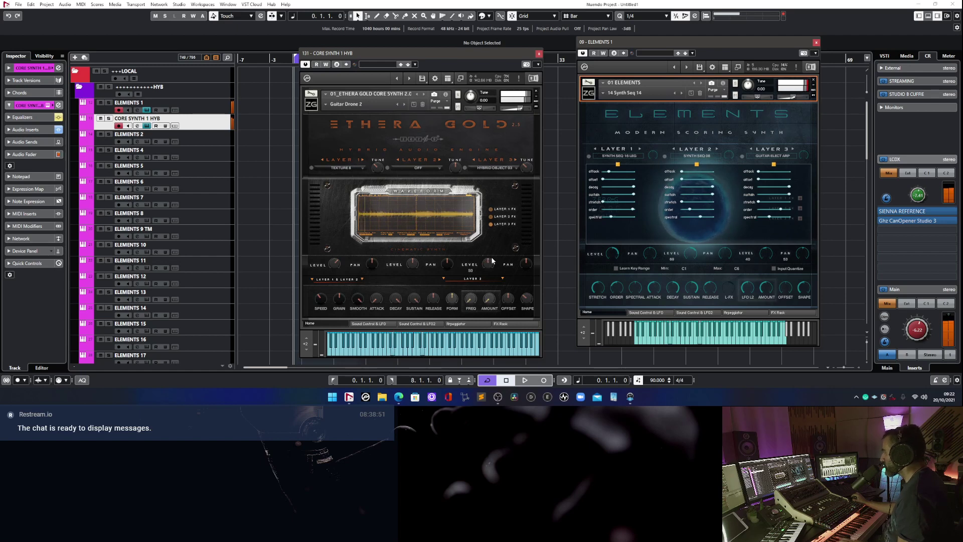
left_click(515, 159)
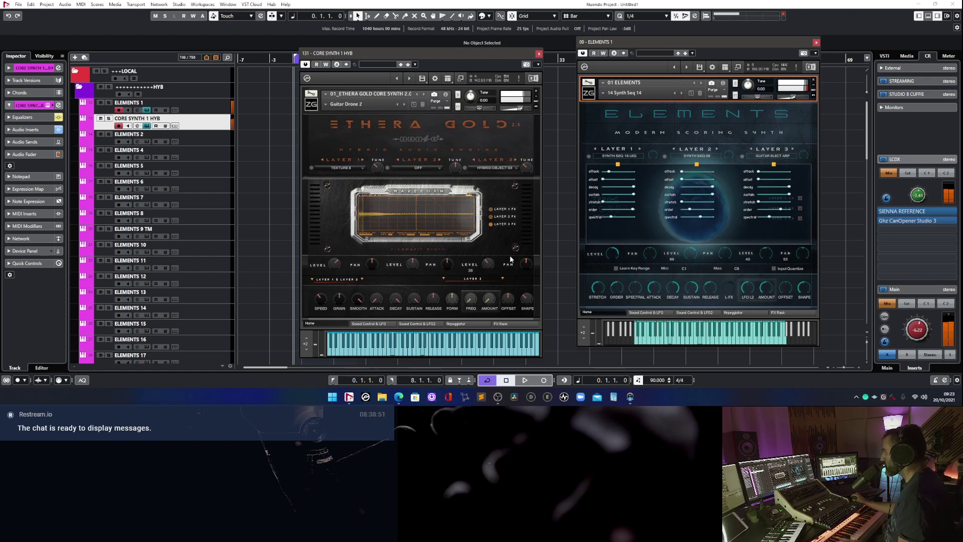
scroll(492, 261, "up", 3)
Try PAD SOFTWIND and settle on PAD FLUTE for Ethera Gold layer 3, raising the layer's level to about 85.
left_click(495, 167)
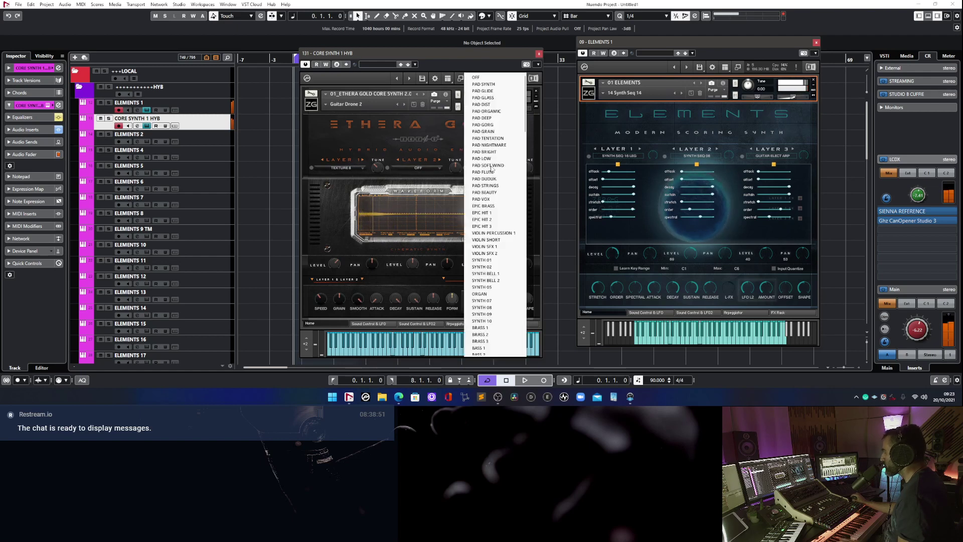
left_click(506, 214)
scroll(494, 256, "up", 4)
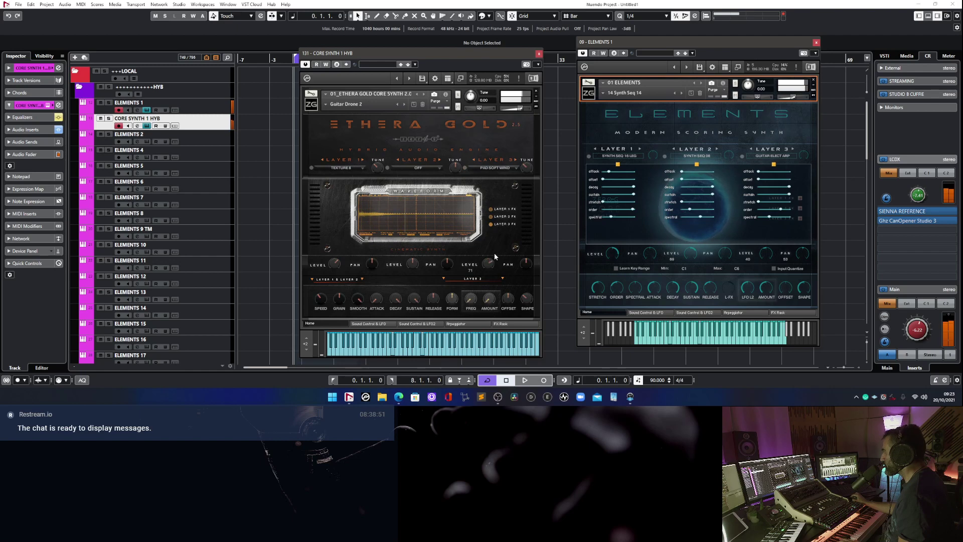
left_click(494, 167)
left_click(493, 173)
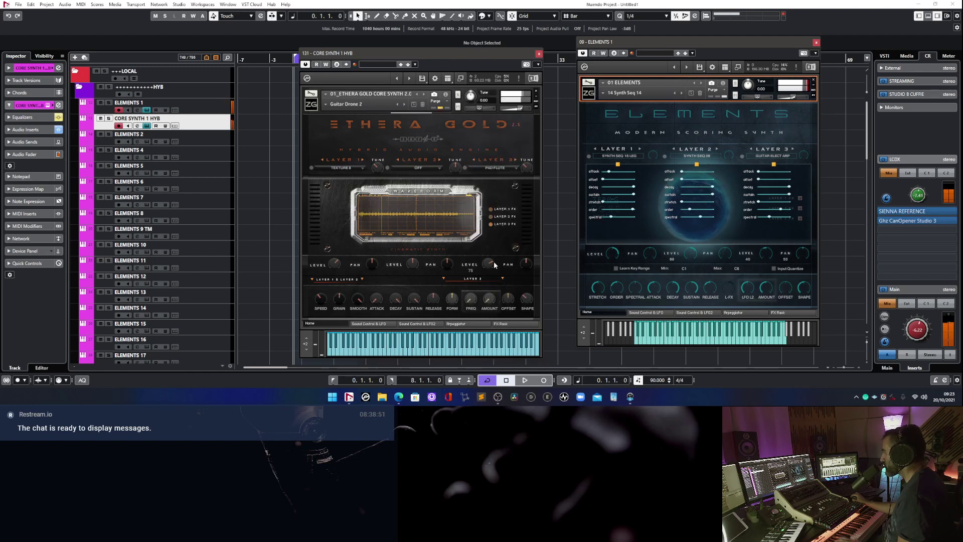
scroll(491, 257, "up", 2)
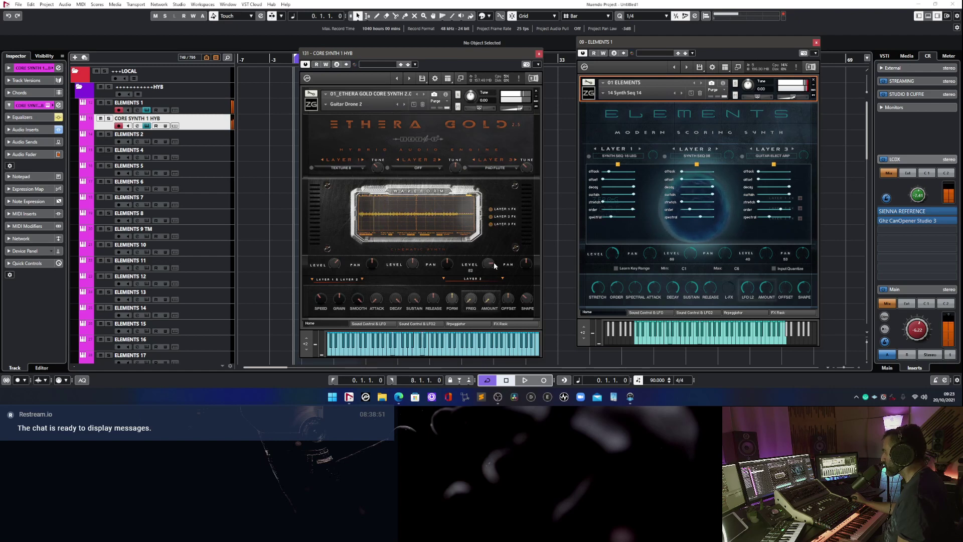
Look over Ethera Gold's effects rack and raise the spectral amount of Elements layer 2 slightly.
left_click(514, 326)
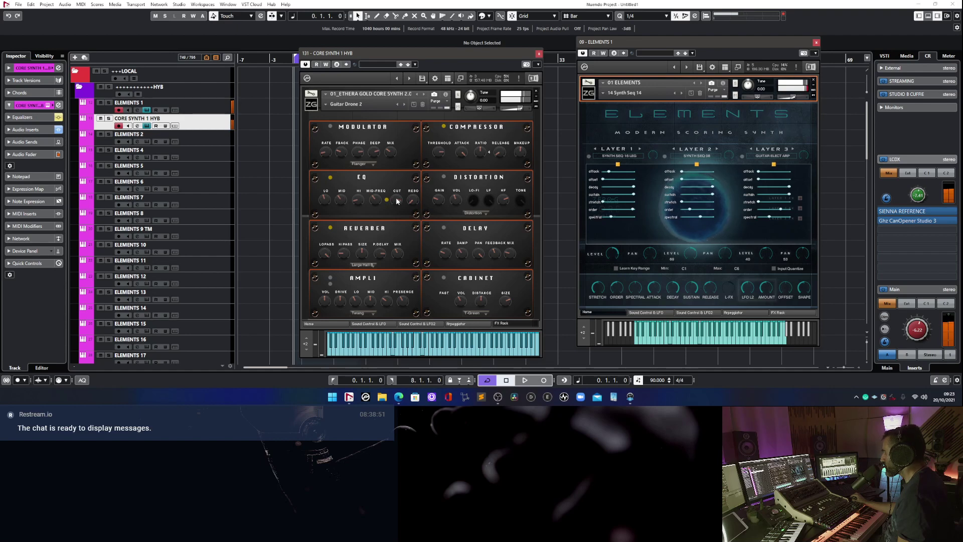
left_click(309, 323)
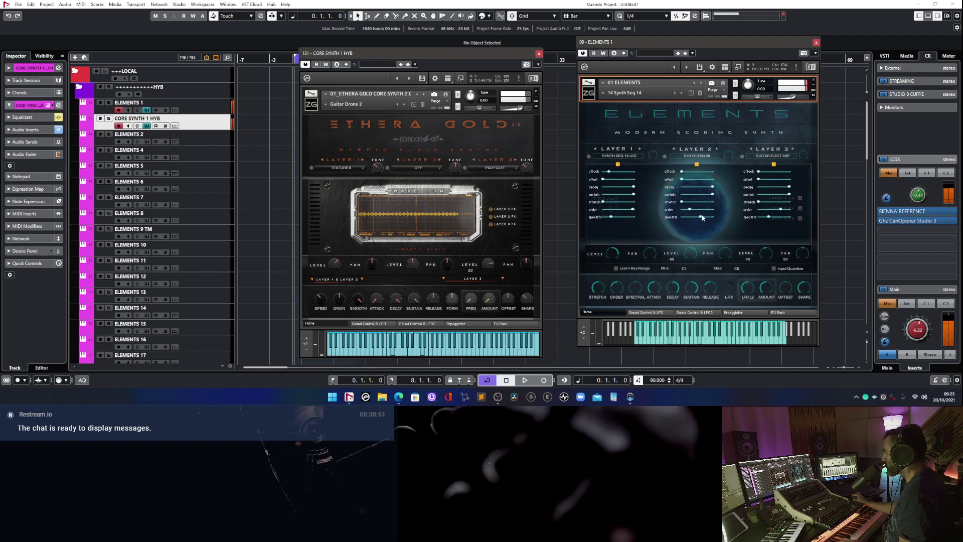
left_click_drag(702, 217, 696, 219)
left_click_drag(700, 216, 714, 216)
Check the Elements effects rack, adjust layer 1's spectral amount, and switch layer 1 to SYNTH SEQ 17 LEG.
left_click(778, 312)
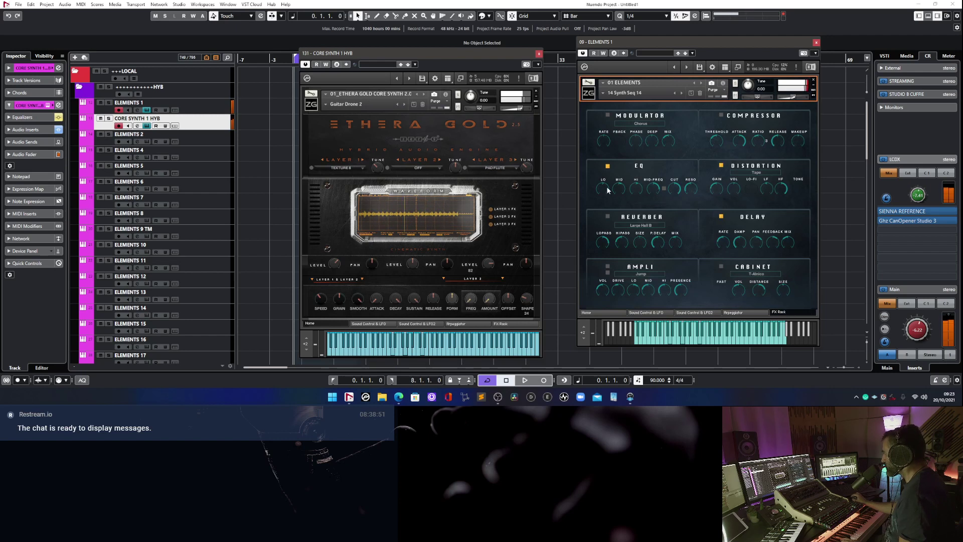
left_click(610, 313)
mouse_move(612, 217)
left_mouse_down()
mouse_move(603, 217)
mouse_move(618, 209)
mouse_move(612, 217)
left_mouse_up()
left_click(639, 148)
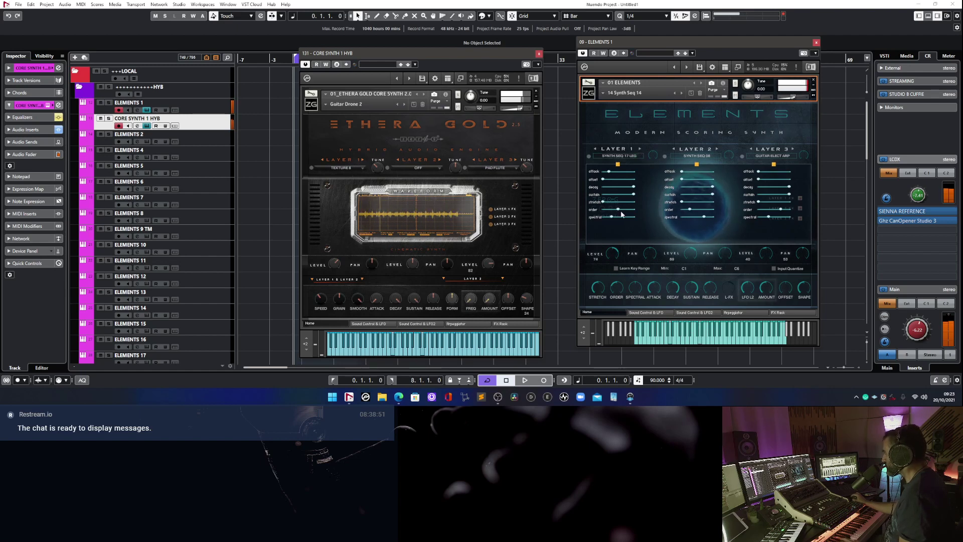
Balance the Ethera Gold layers with layer 1's level at about 88 and layer 3's level at about 86.
scroll(688, 256, "down", 1)
scroll(492, 261, "down", 2)
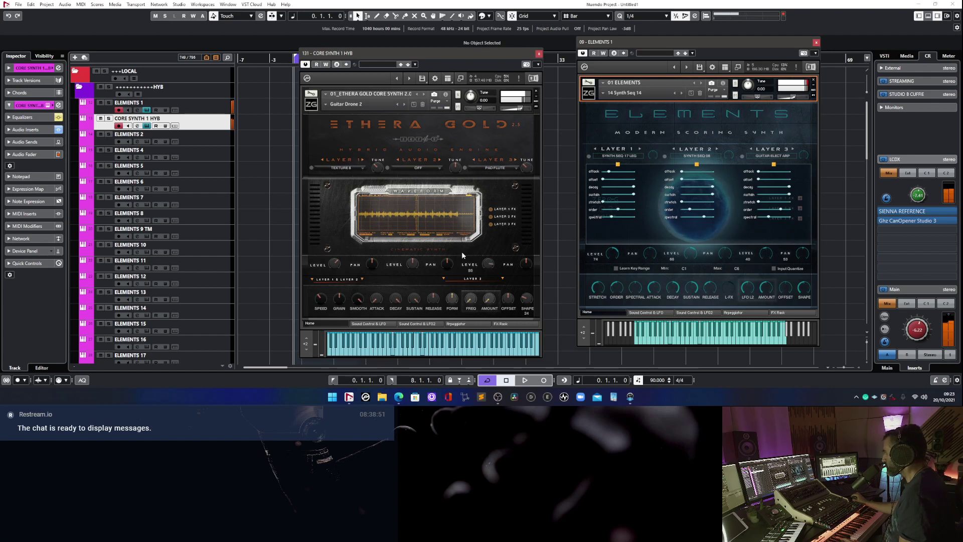
scroll(336, 264, "down", 2)
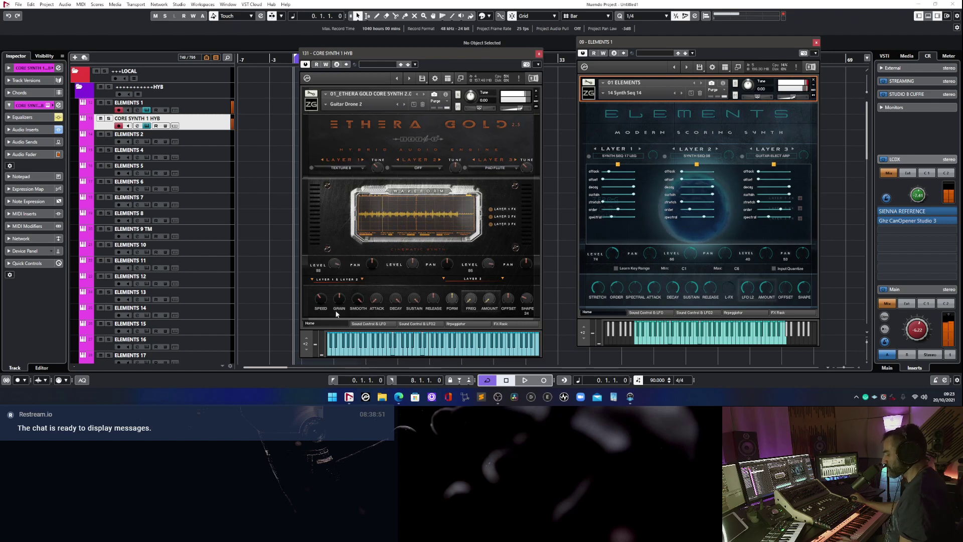
Set Ethera Gold's speed to about 35, grain to about 44 and shape to about 42.
scroll(321, 298, "down", 1)
scroll(531, 299, "up", 2)
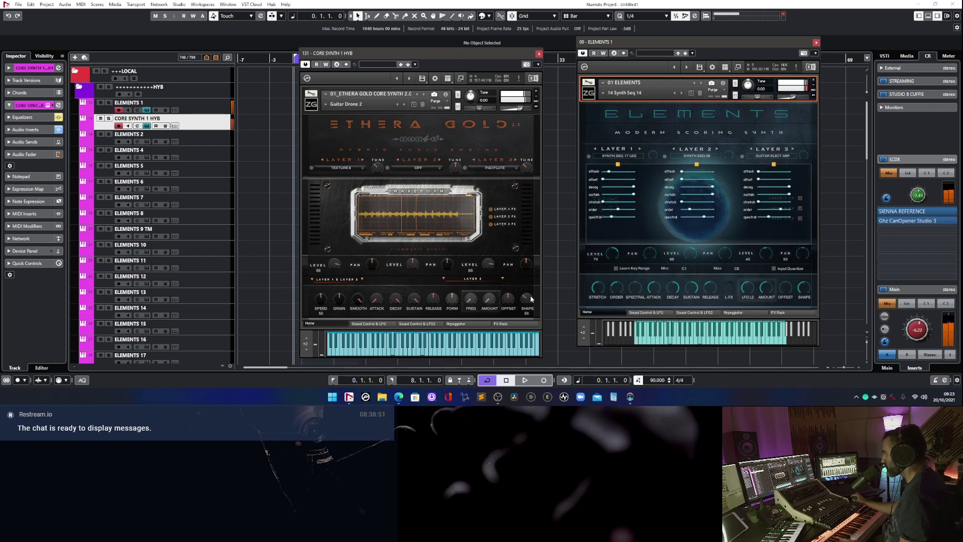
scroll(532, 296, "down", 2)
scroll(322, 306, "down", 2)
scroll(344, 303, "down", 2)
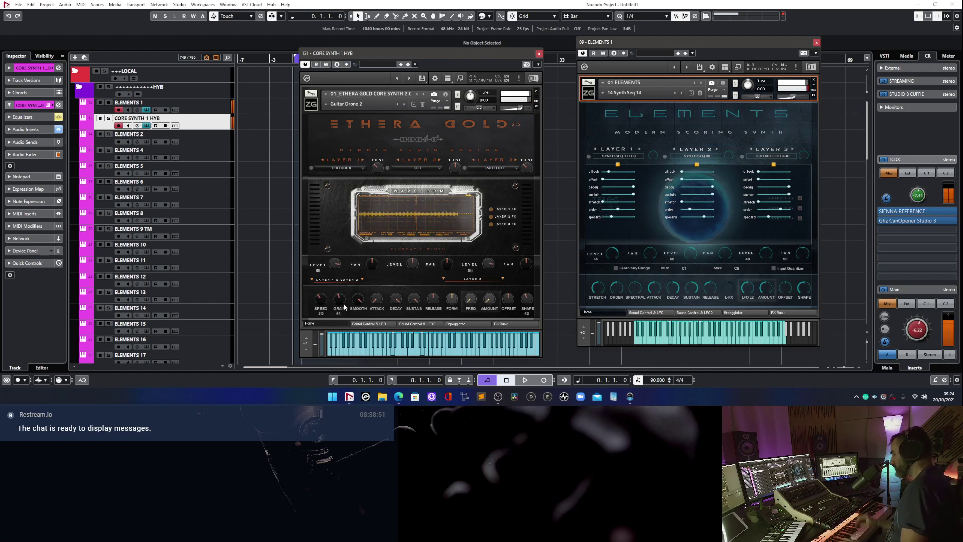
Check Ethera Gold's effects rack, and lower the spectral amounts of Elements layers 2 and 3.
left_click(511, 323)
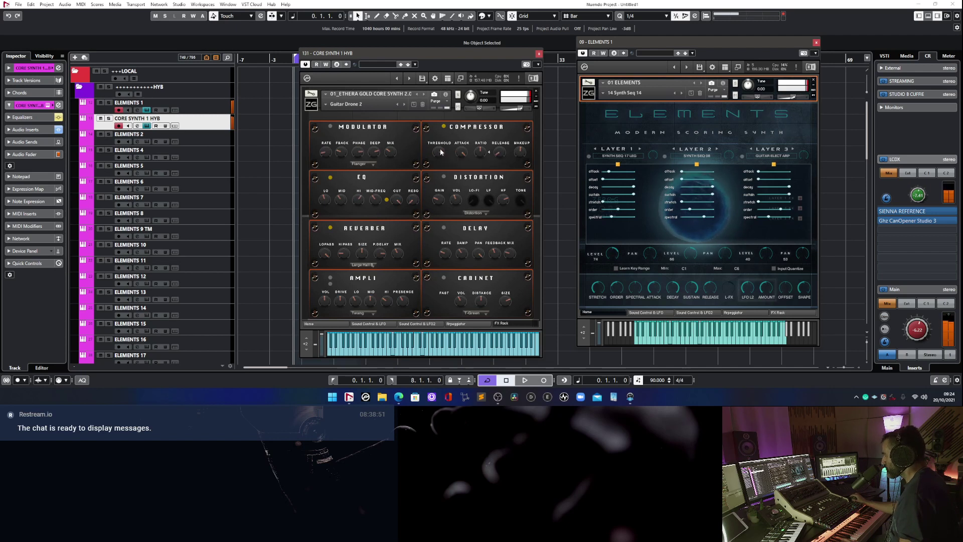
left_click(335, 324)
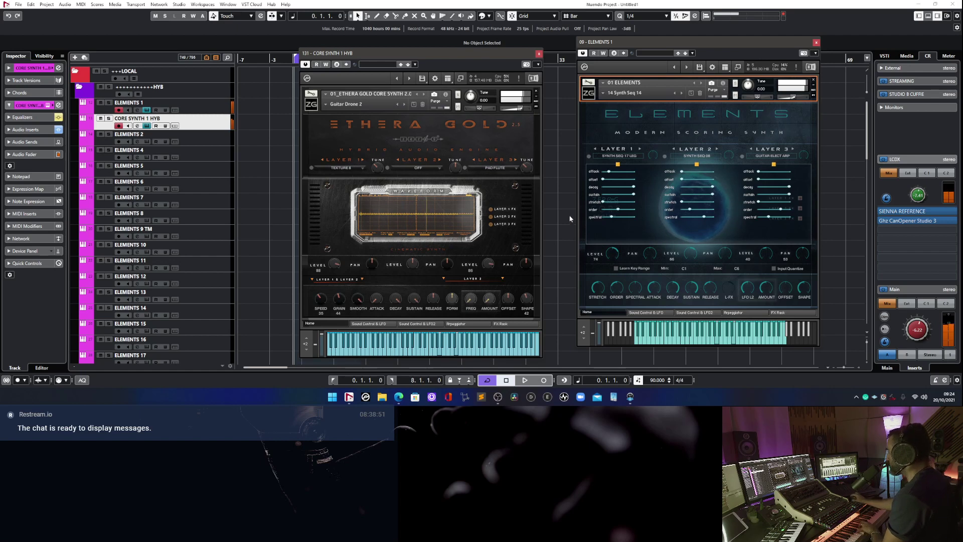
left_click_drag(696, 213, 684, 212)
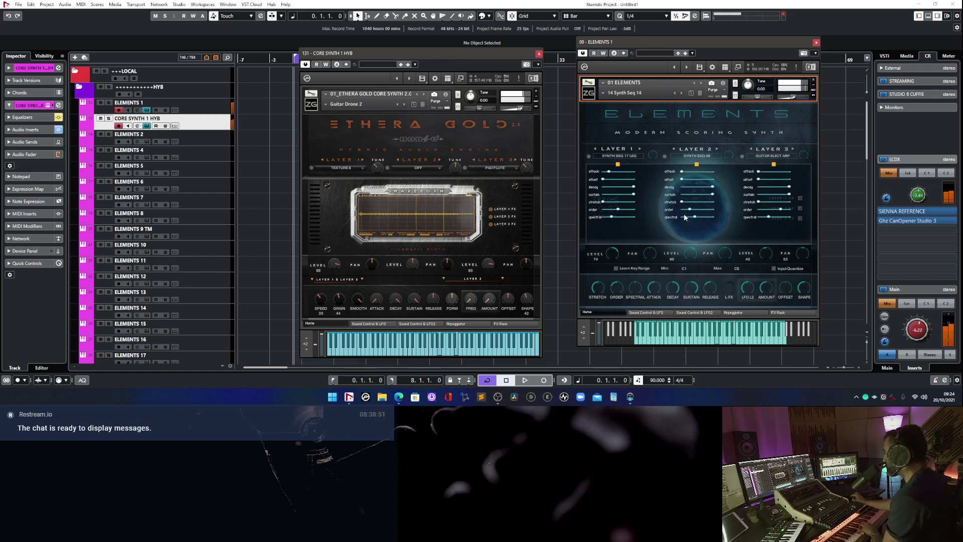
left_click_drag(760, 215, 757, 215)
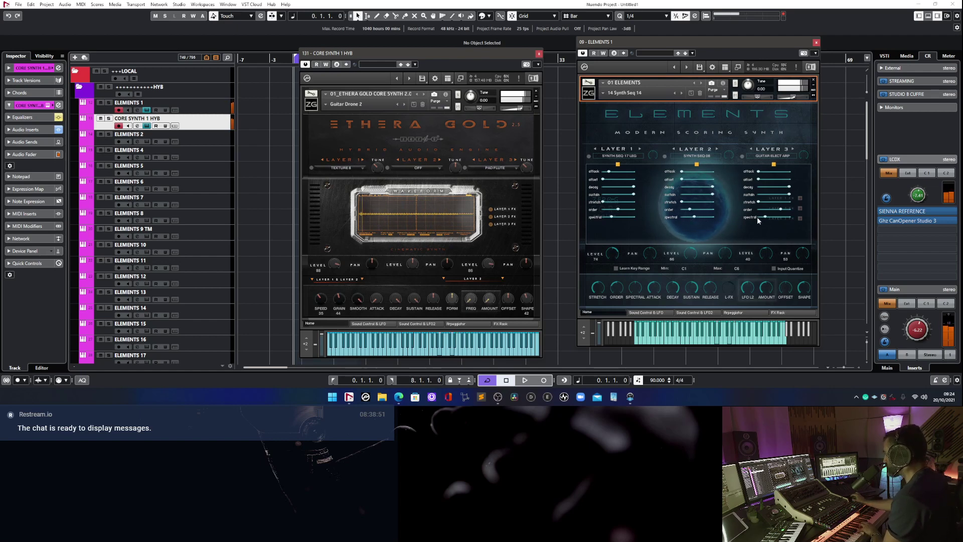
Set the second Valhalla reverb send of CORE SYNTH 1 HYB to about -11.8 dB and collapse the sends.
left_click(22, 143)
left_click_drag(17, 186, 42, 186)
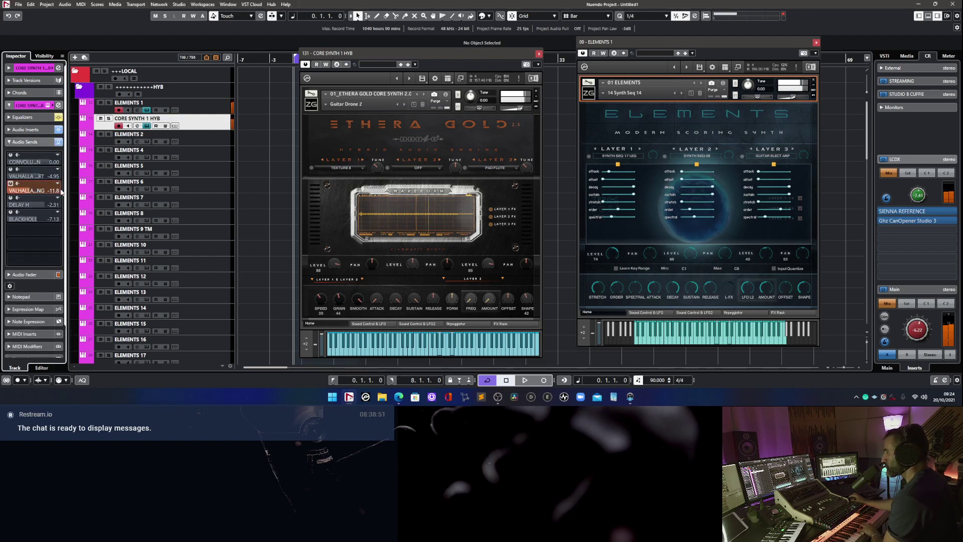
left_click(41, 143)
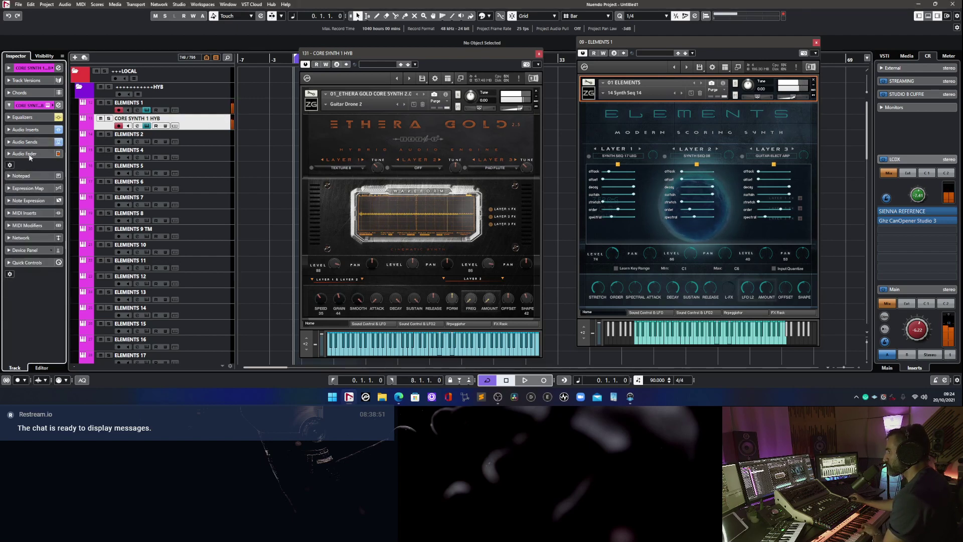
Set the CORE SYNTH 1 HYB fader to about 1.09 dB and the ELEMENTS 1 fader to about -1.14 dB.
left_click(27, 154)
left_click_drag(21, 216, 22, 217)
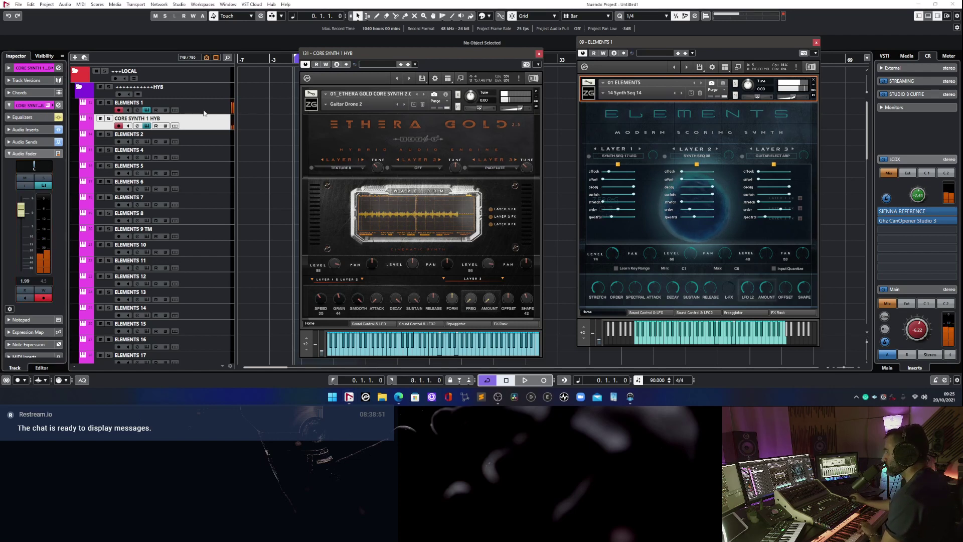
left_click(204, 111)
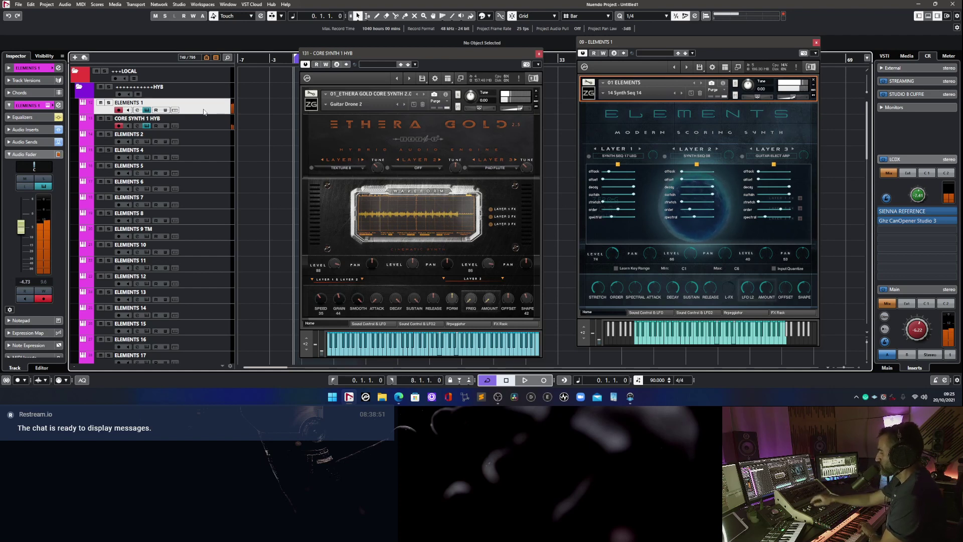
left_click_drag(21, 227, 21, 220)
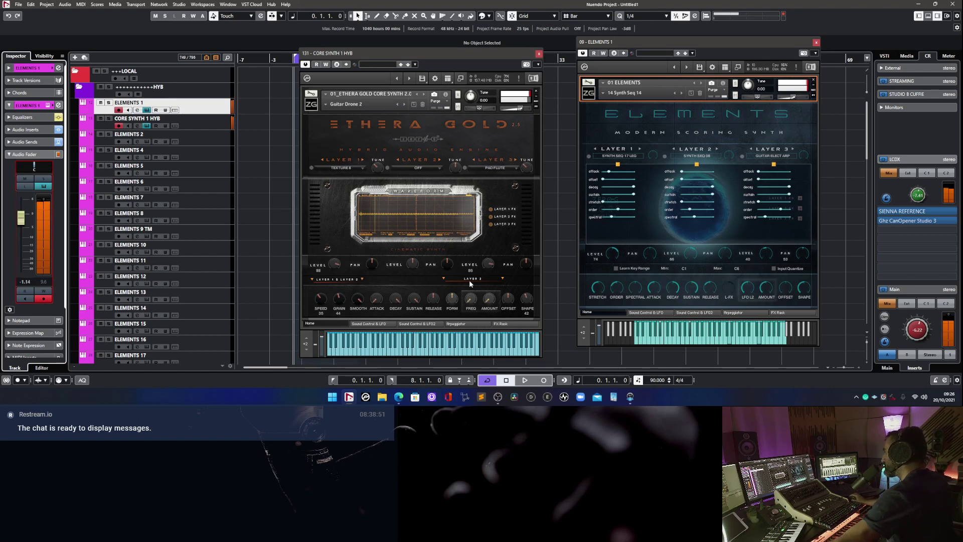
Raise the spectral amounts of Elements layers 1, 2 and 3, easing them back to slightly above the middle.
left_click_drag(612, 217, 625, 214)
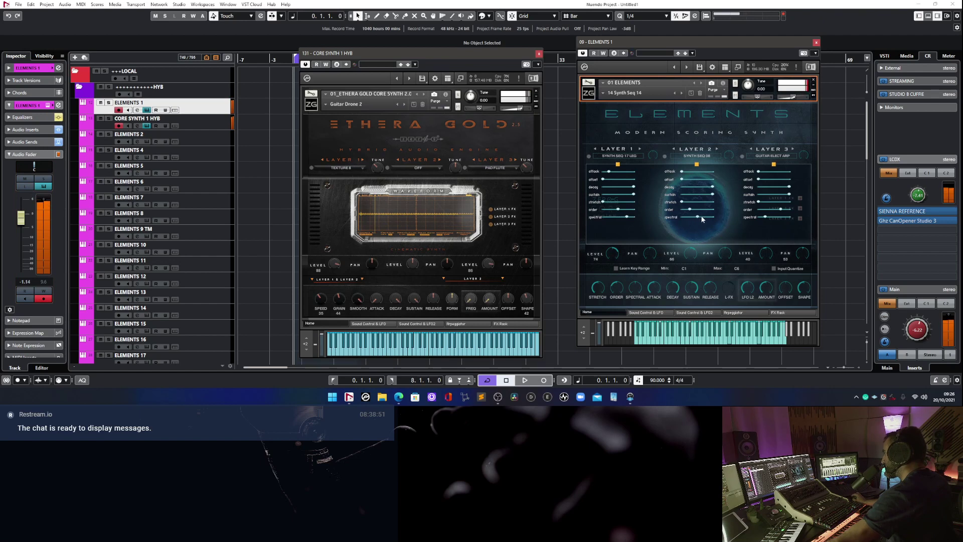
left_click_drag(707, 218, 779, 218)
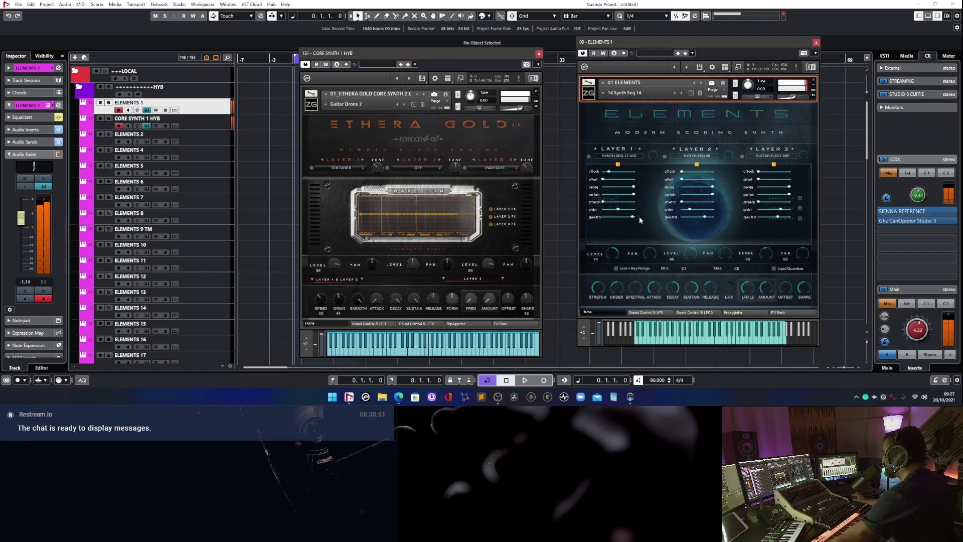
left_click_drag(705, 217, 711, 218)
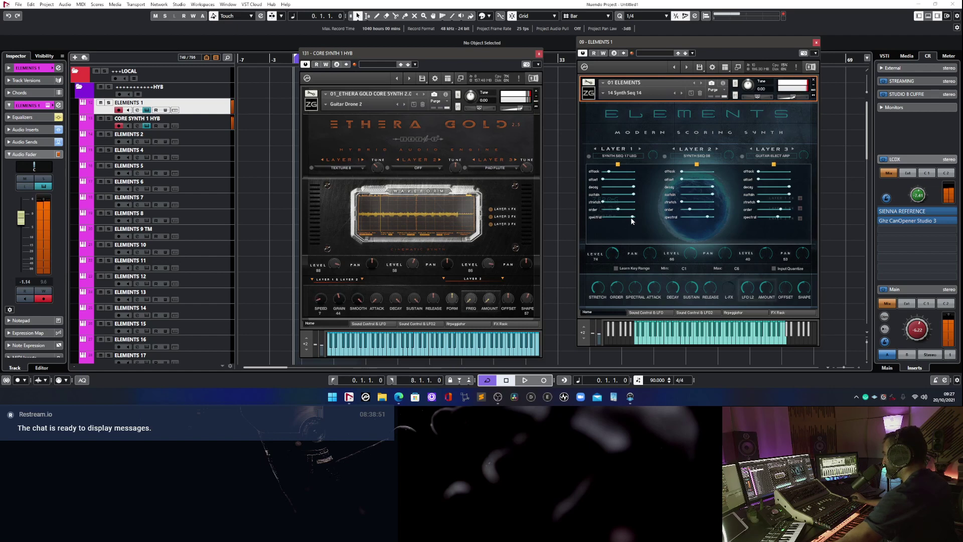
left_click_drag(627, 219, 616, 217)
left_click_drag(711, 219, 702, 218)
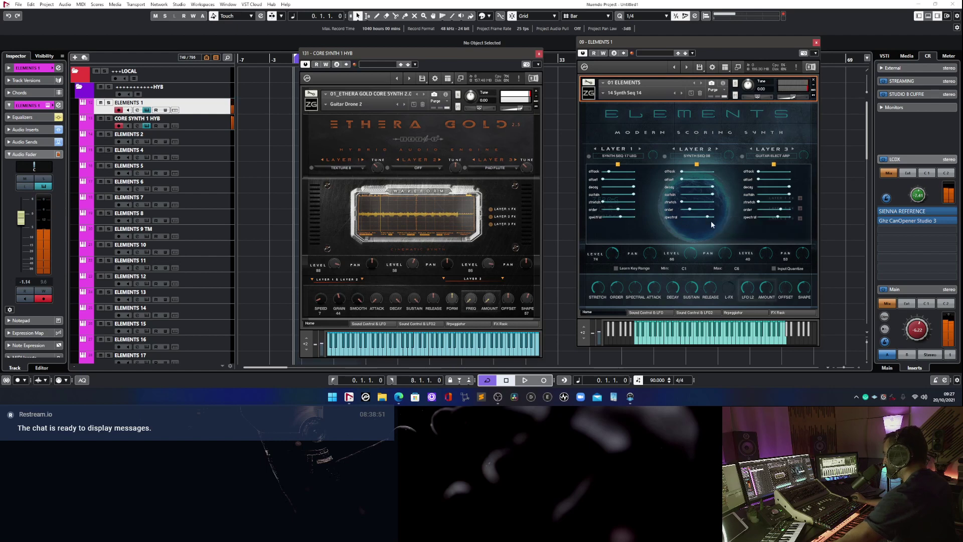
left_click_drag(779, 219, 772, 219)
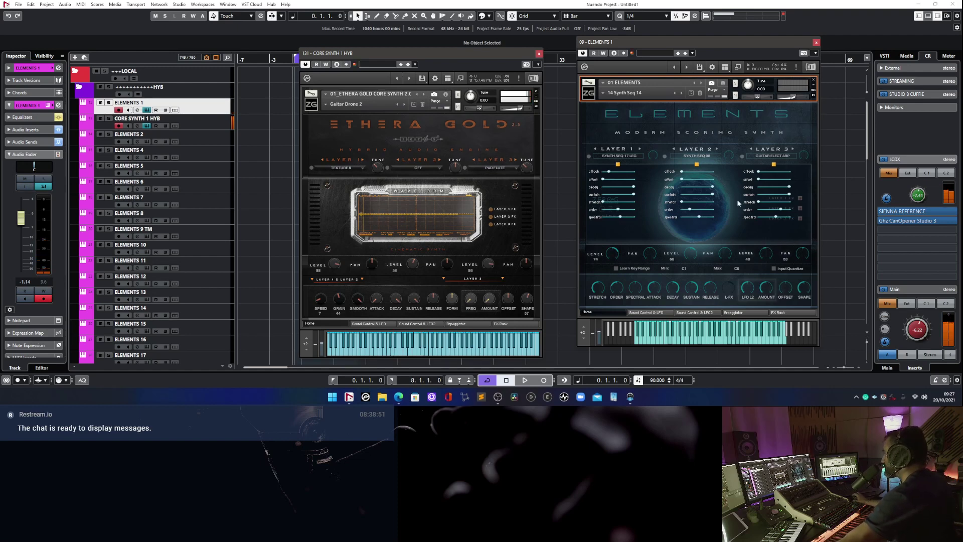
Adjust Ethera Gold's instrument volume and set the CORE SYNTH 1 HYB fader to about 1.62 dB.
left_click(223, 125)
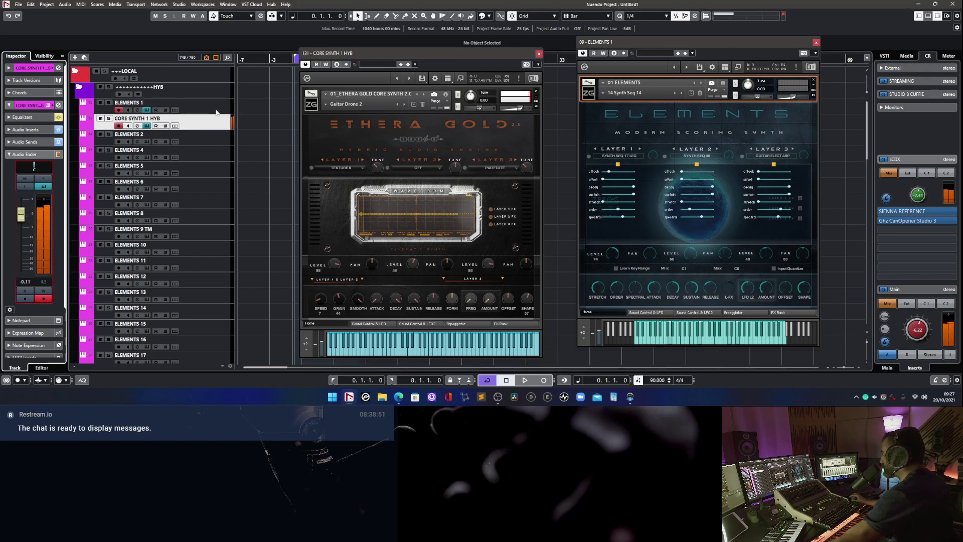
left_click_drag(510, 111, 515, 110)
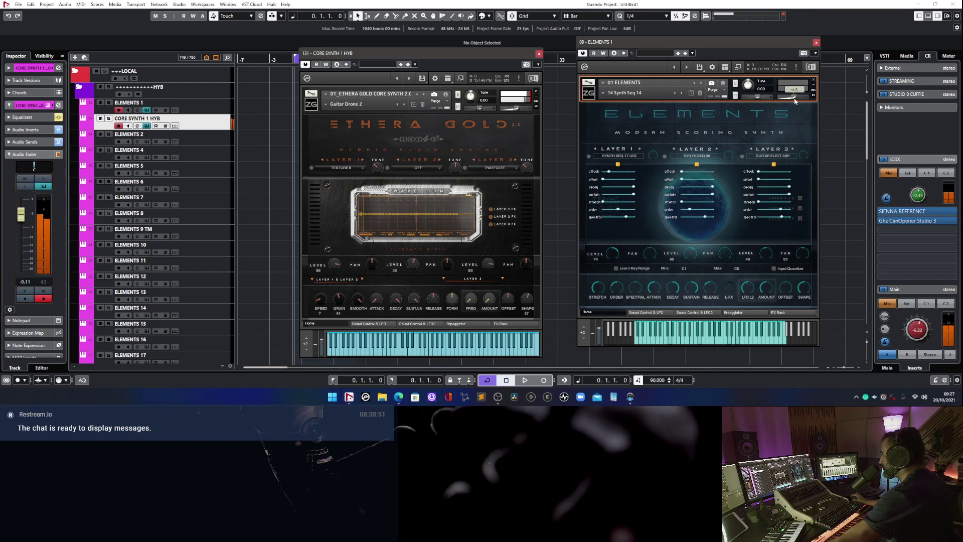
left_click_drag(21, 219, 22, 215)
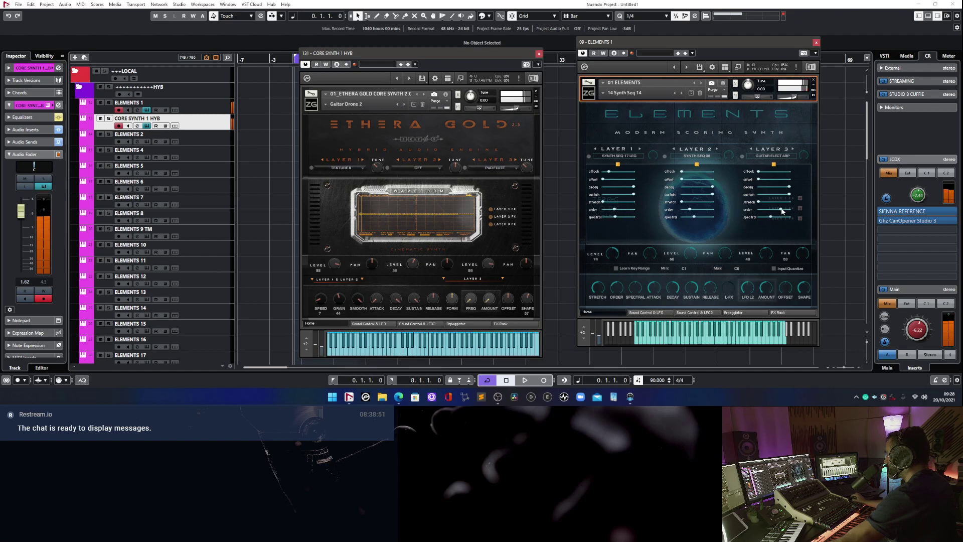
Adjust the order and lengthen the attack of Elements layer 3, and switch on the layer's effects option.
left_click_drag(781, 210, 771, 212)
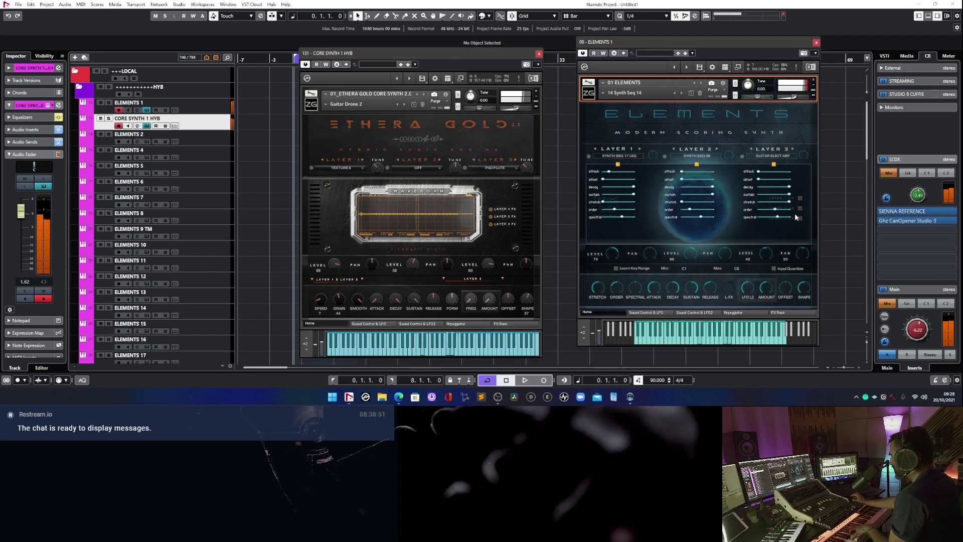
left_click_drag(759, 172, 776, 171)
left_click(801, 218)
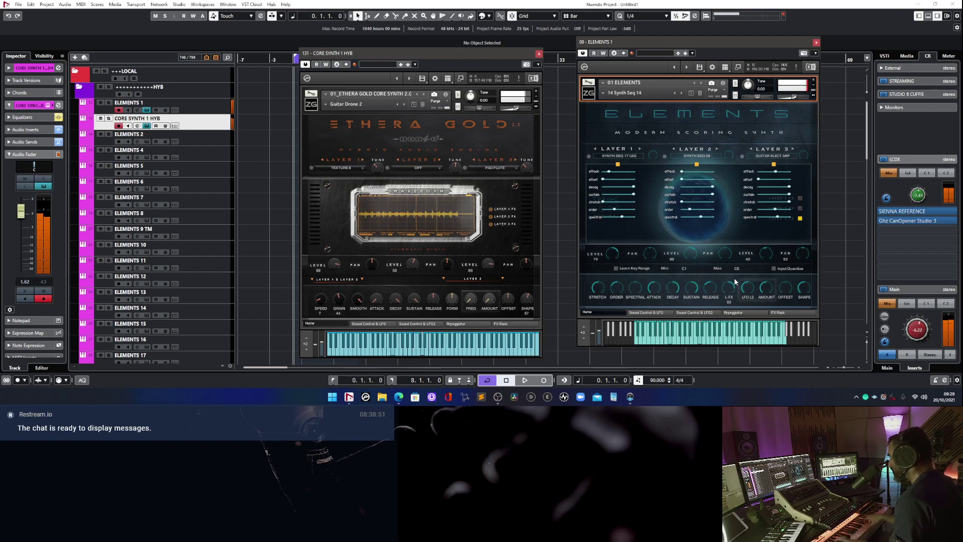
Enable the reverb in Elements' effects rack with the Ethereal Verb preset and return to the main page.
left_click(784, 312)
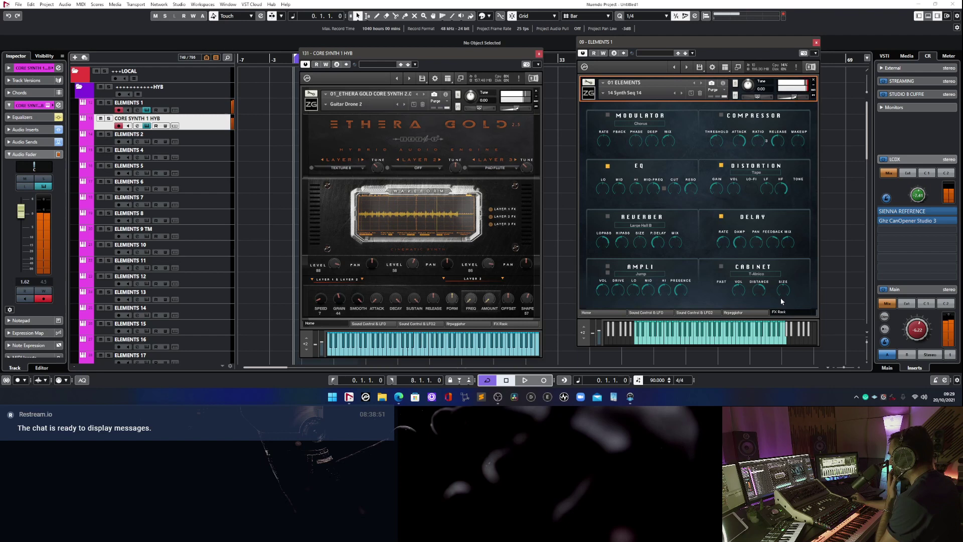
left_click(639, 224)
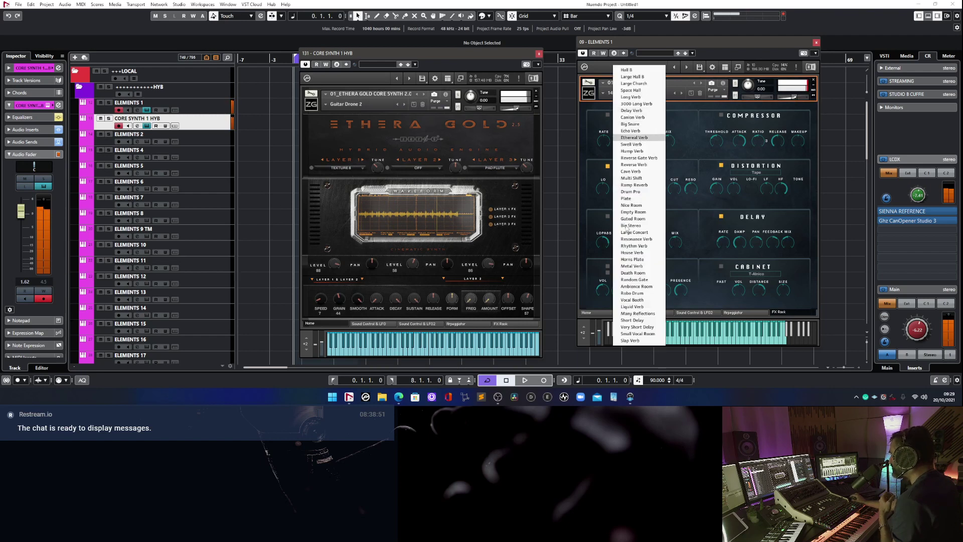
left_click(614, 218)
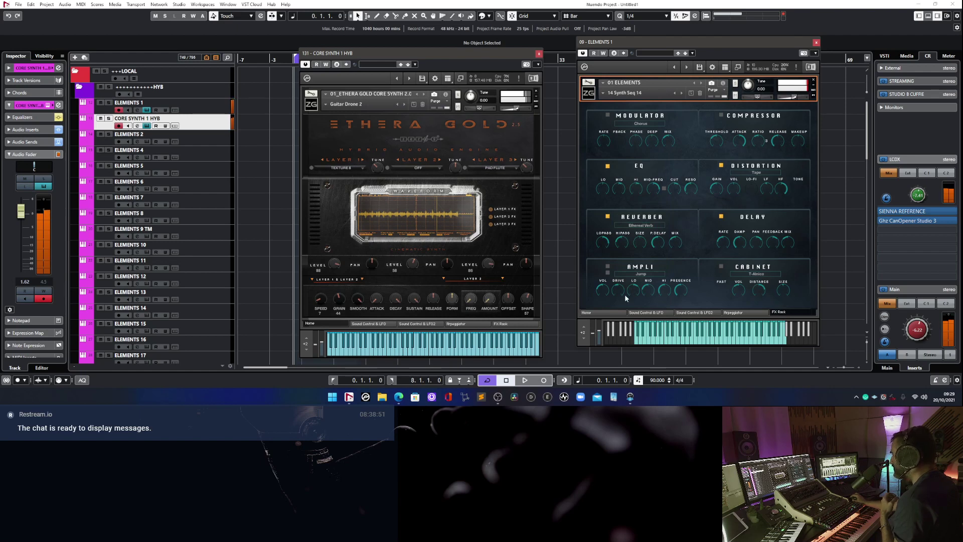
left_click(586, 312)
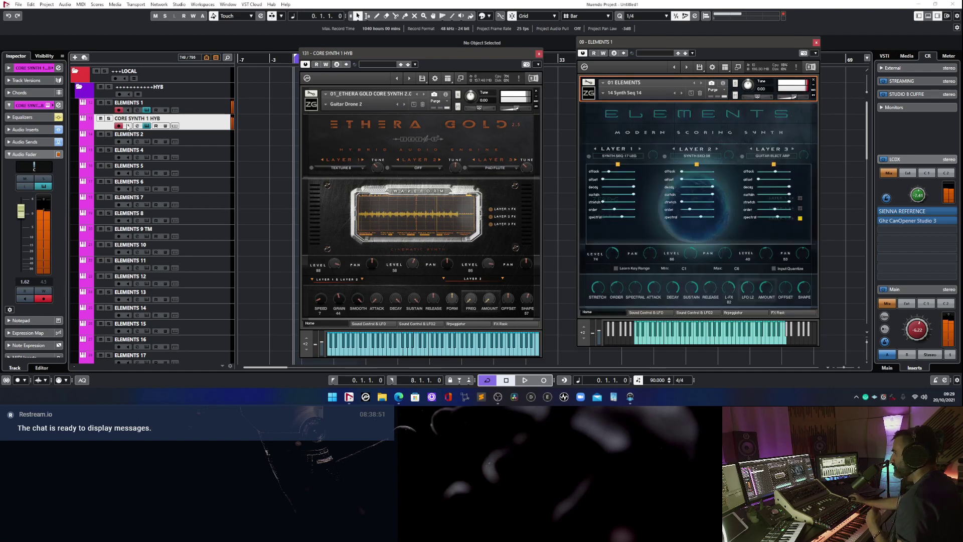
Find the EG Gold Clara Phrases VOX track in the SOLO VOX folder and open its instrument.
scroll(231, 173, "down", 5)
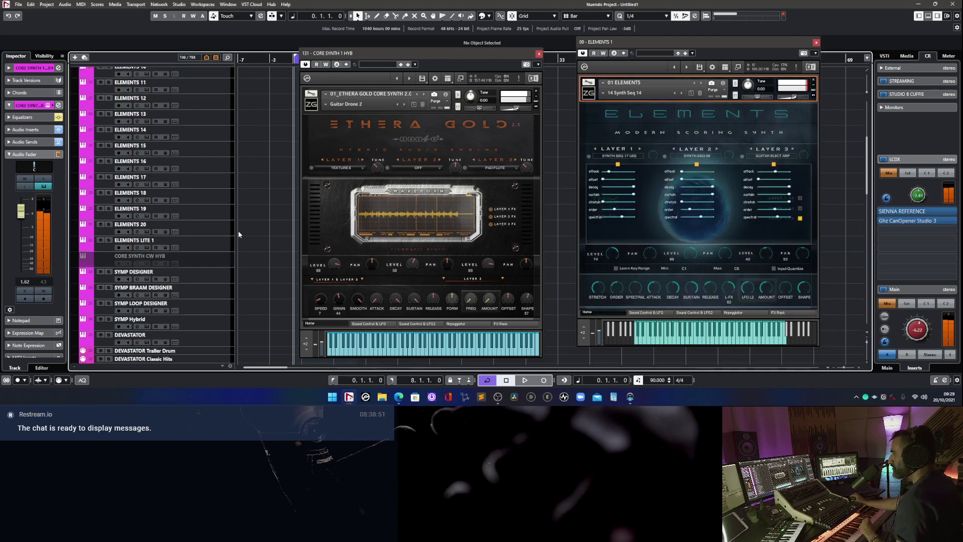
scroll(236, 251, "down", 3)
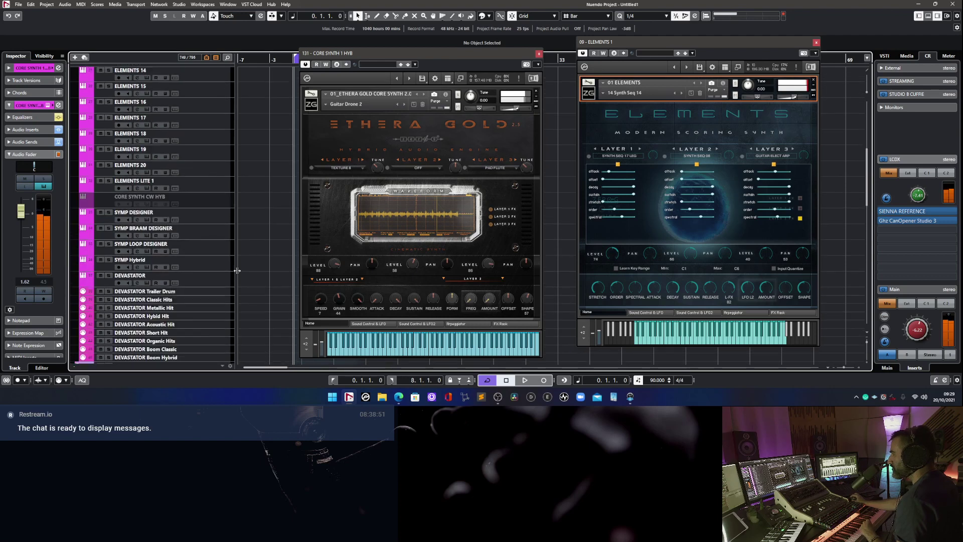
scroll(251, 263, "down", 5)
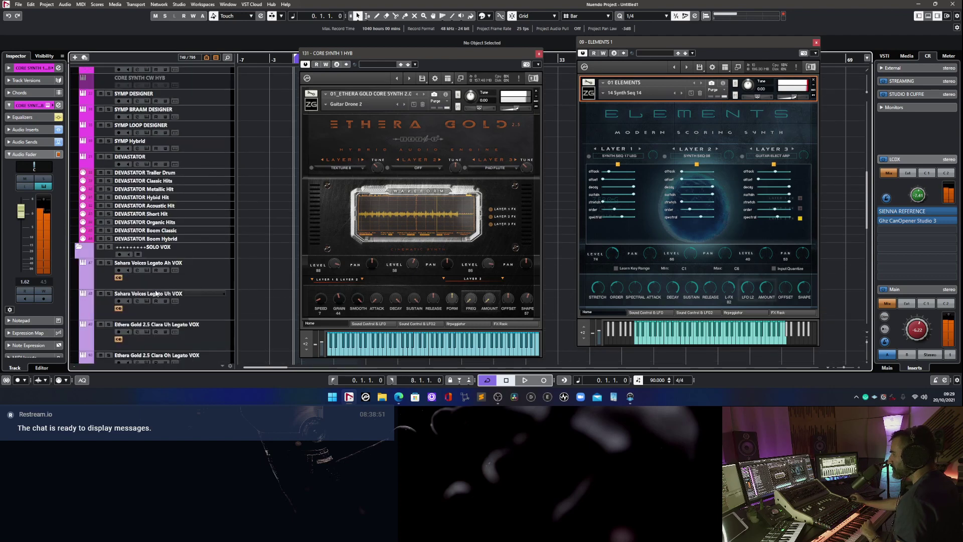
scroll(261, 300, "down", 3)
scroll(261, 296, "down", 5)
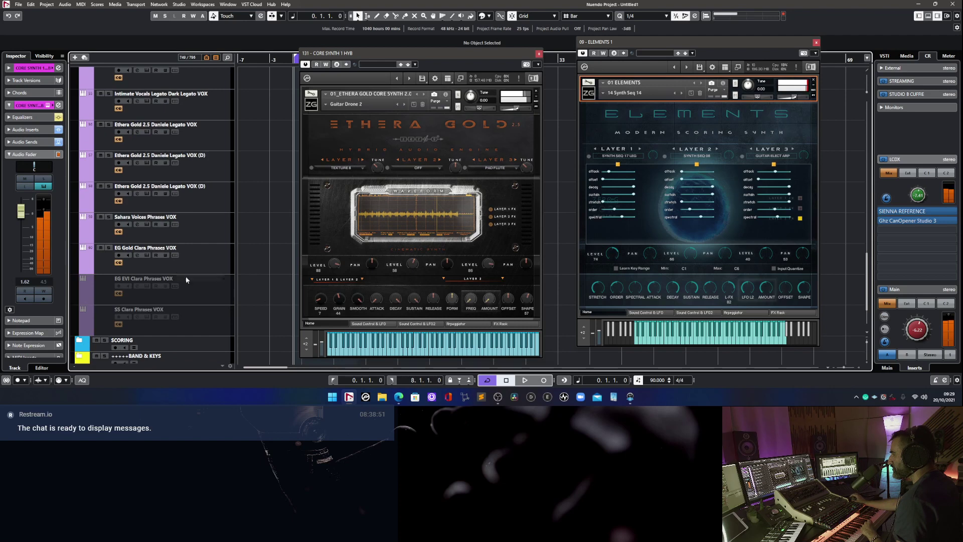
left_click(147, 255)
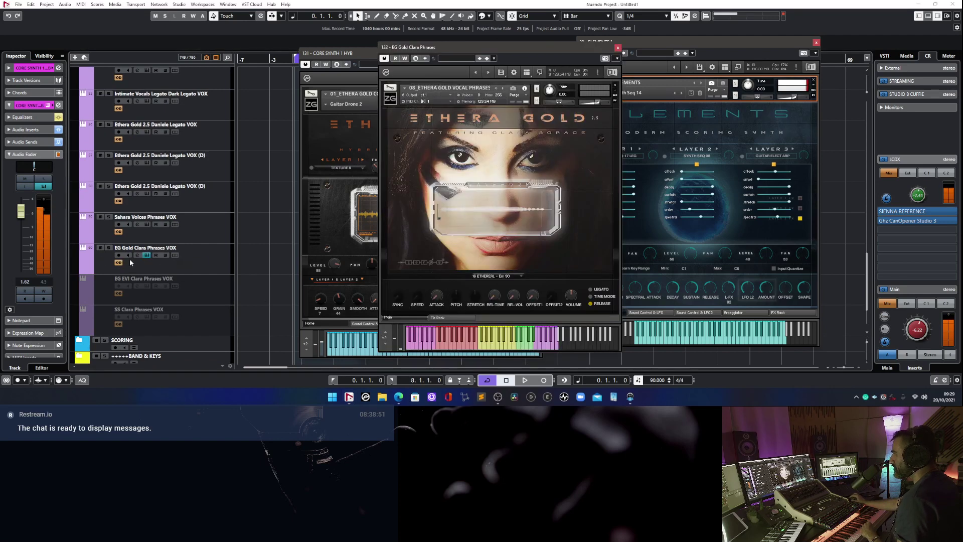
Load phrase 50, the dark Ethera phrase in Dm at 90, and select the EG Gold Clara Phrases VOX track.
left_click(494, 276)
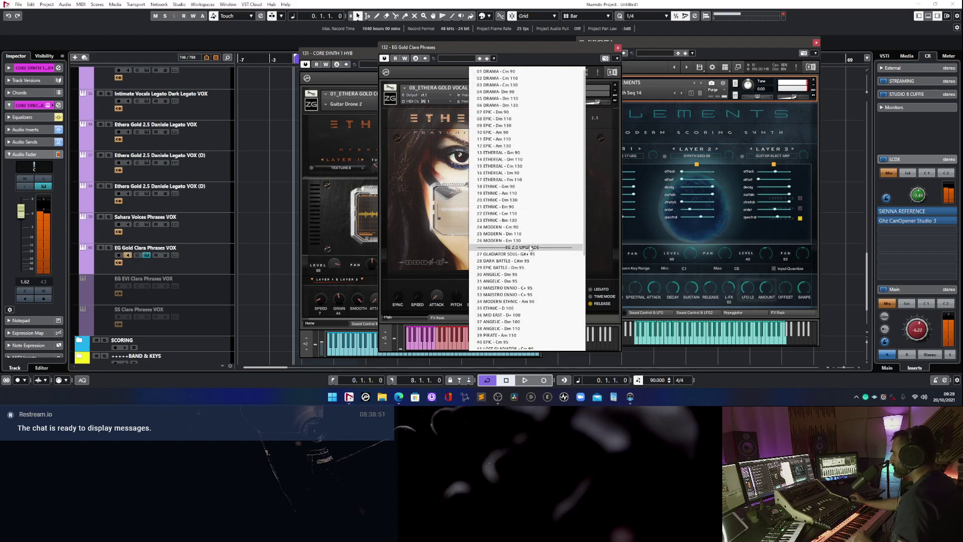
scroll(531, 250, "down", 7)
left_click(529, 345)
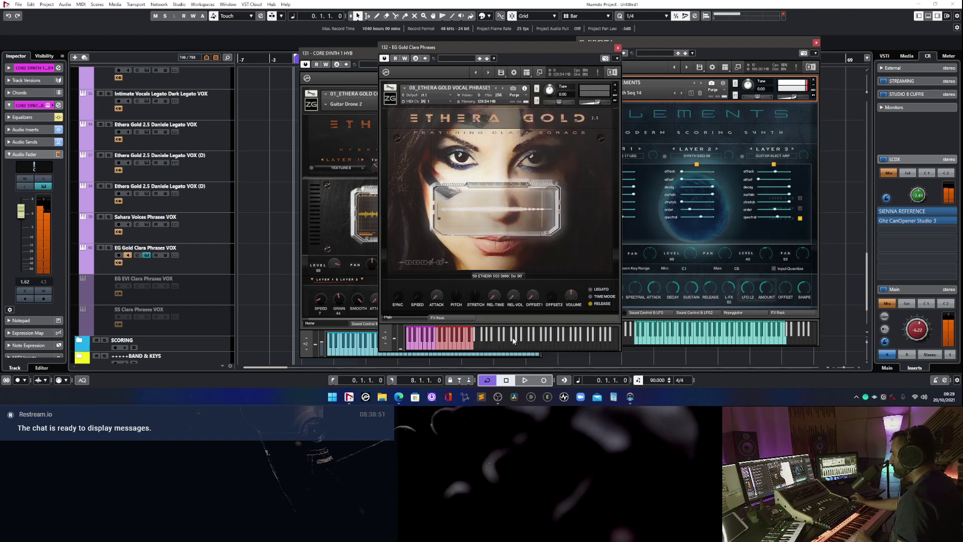
left_click(194, 266)
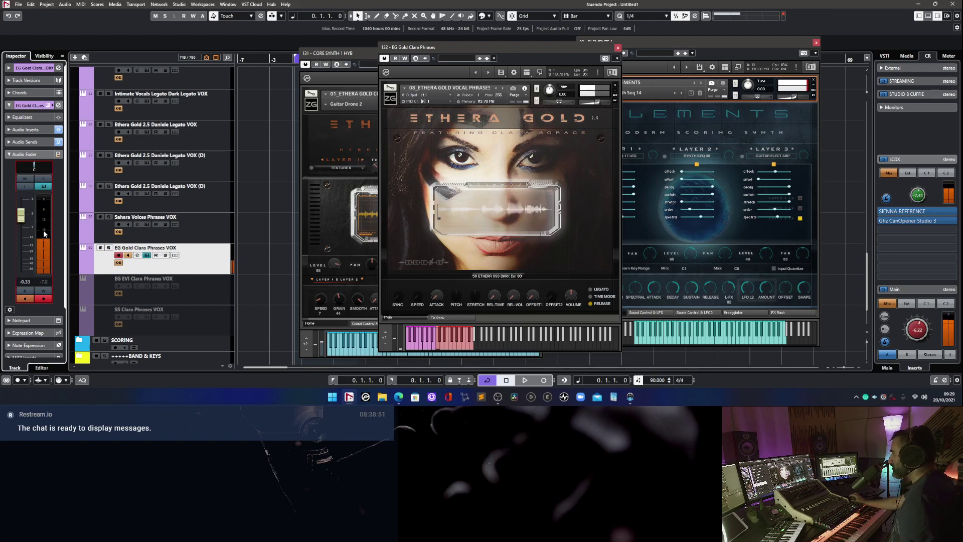
Raise the vocal phrases track's second Valhalla reverb send to about -3.23 dB and adjust the instrument's volume.
left_click(42, 142)
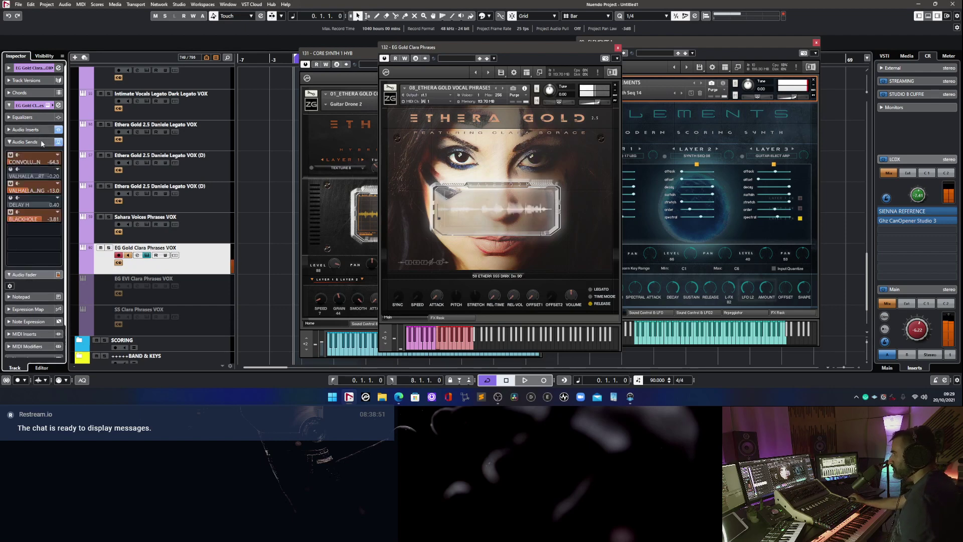
left_click_drag(34, 189, 76, 189)
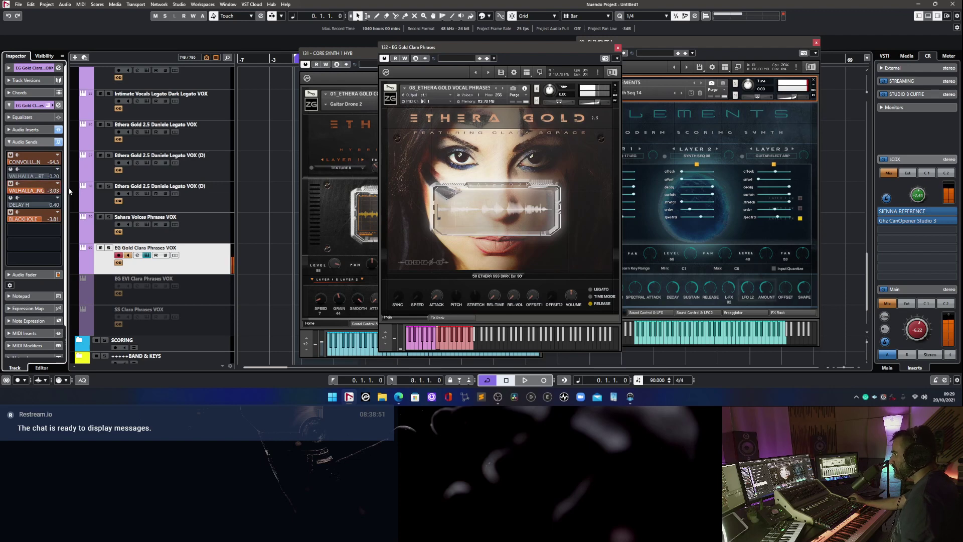
left_click(599, 104)
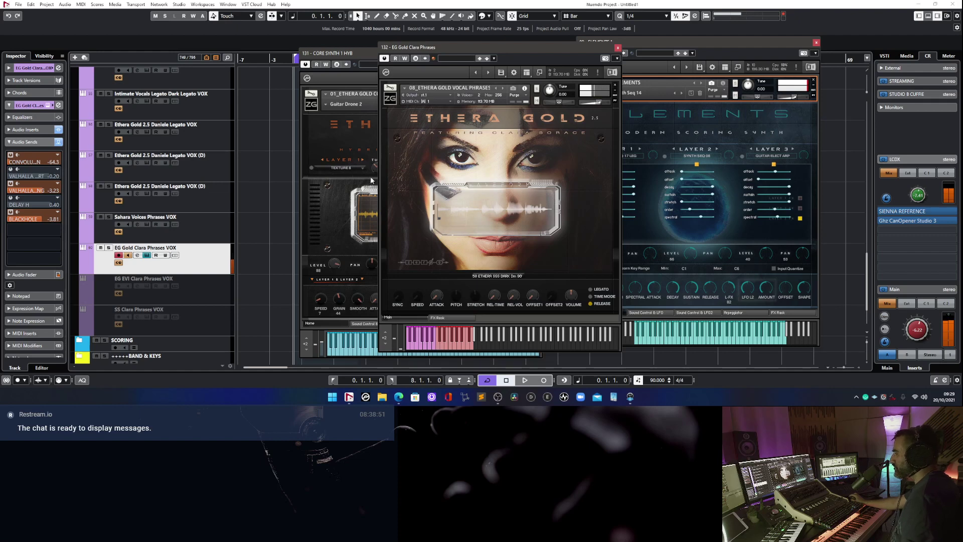
left_click(45, 142)
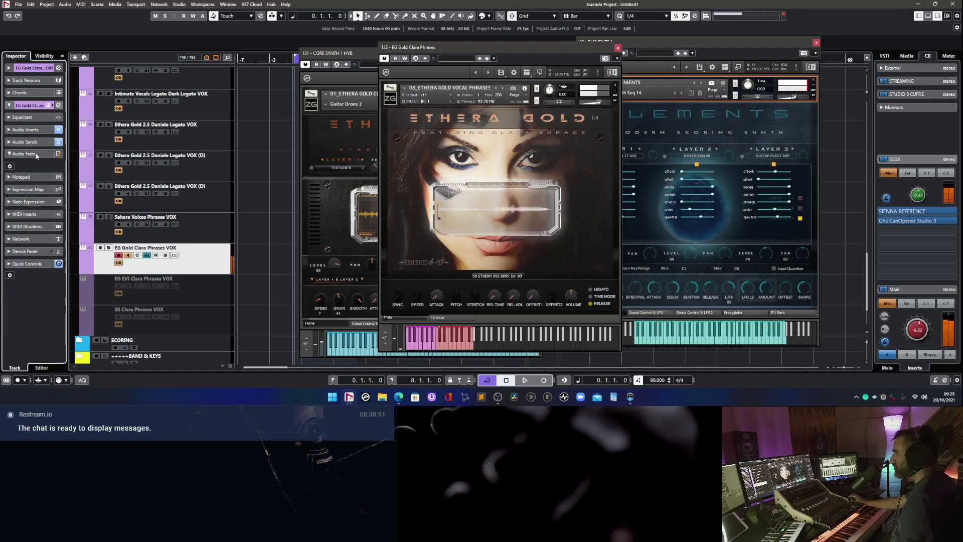
Raise the vocal phrases track's fader to about 5.68 dB and its instrument volume, easing the fader back slightly.
left_click(35, 152)
left_click_drag(24, 210, 24, 206)
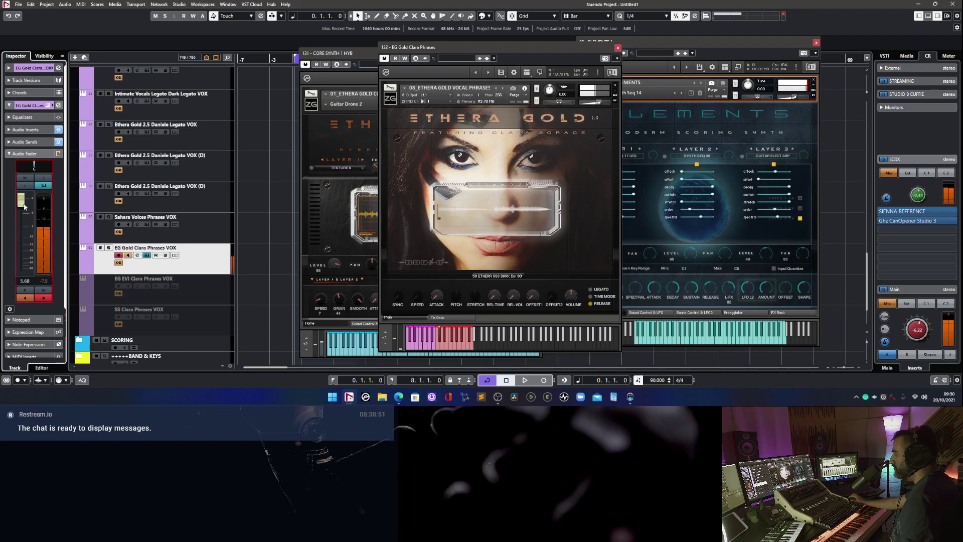
left_click_drag(602, 103, 607, 103)
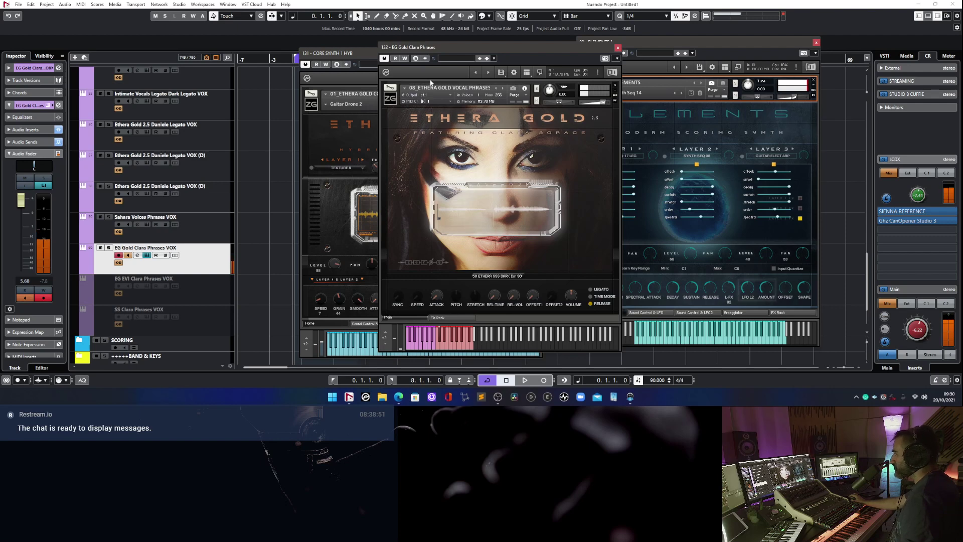
left_click_drag(21, 201, 25, 206)
Set the vocal phrases track's Blackhole send to about -7.02 dB, readjust its second Valhalla send and collapse the sends.
left_click(25, 142)
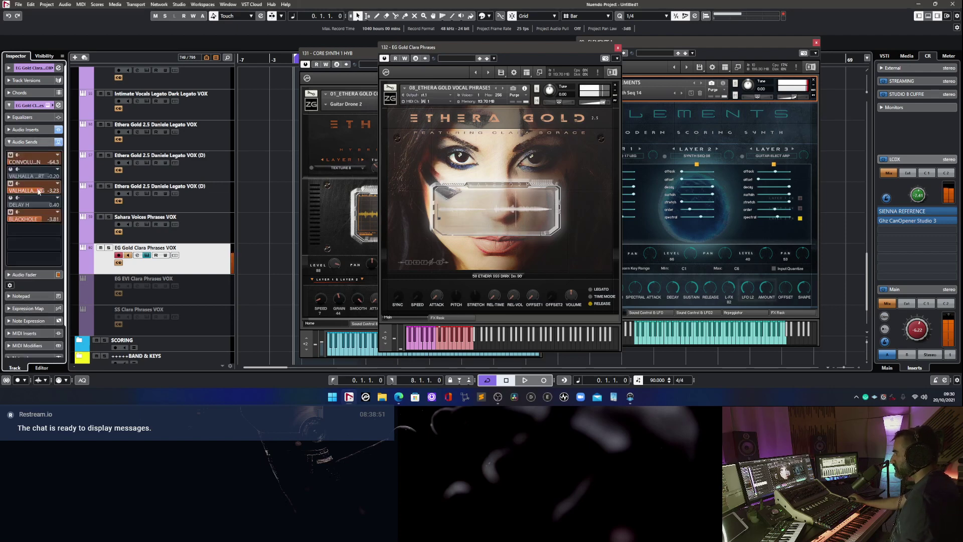
scroll(30, 219, "down", 3)
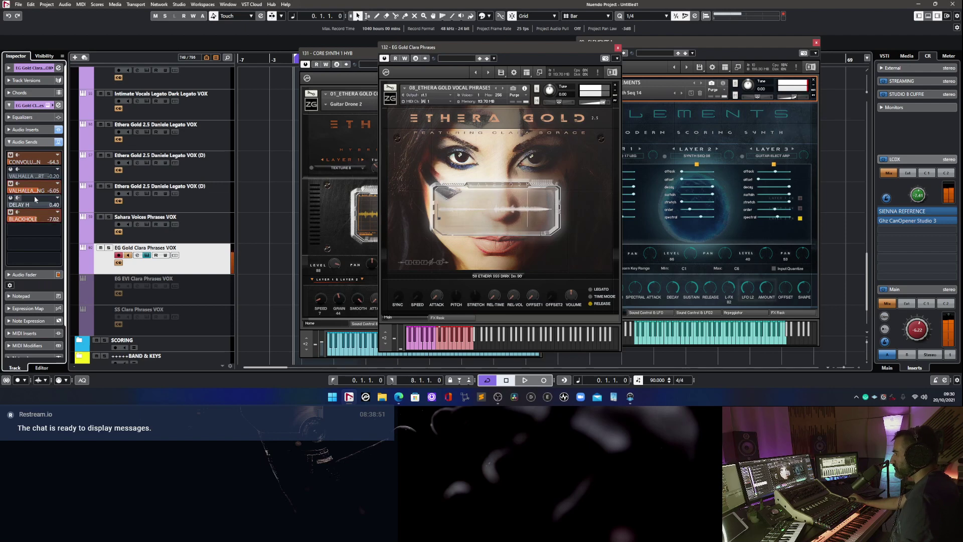
scroll(36, 191, "down", 2)
scroll(43, 190, "up", 2)
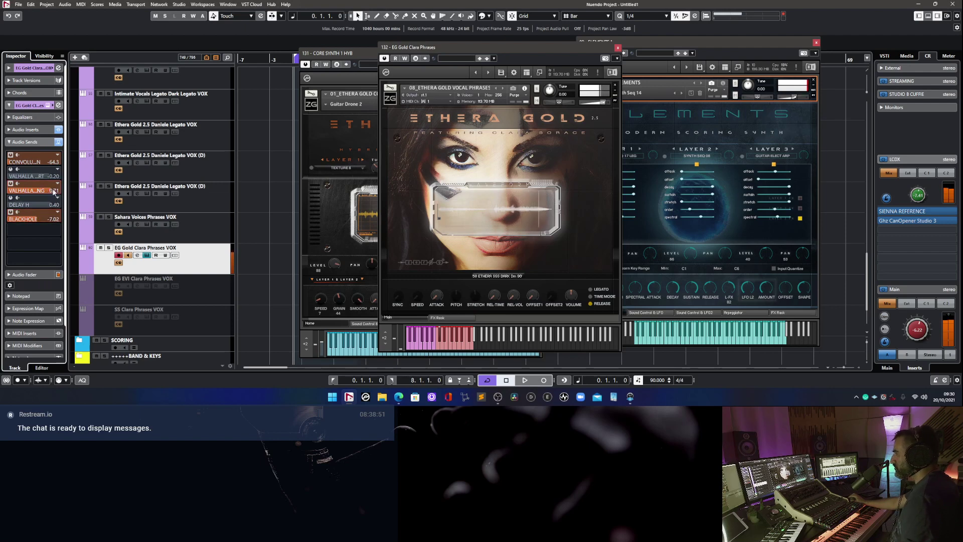
left_click(28, 143)
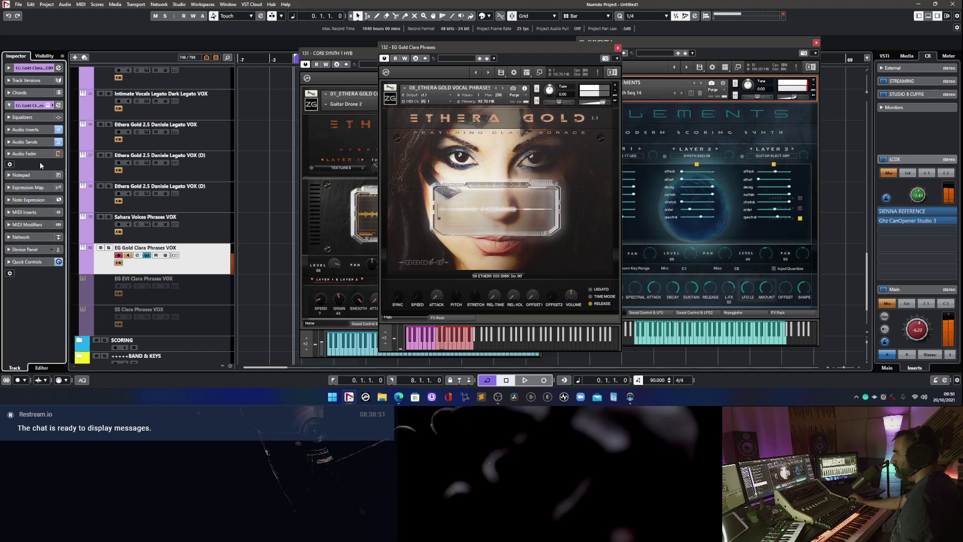
Set the vocal phrases track's fader to about 3.74 dB and move the track up directly beneath CORE SYNTH 1 HYB.
left_click(30, 154)
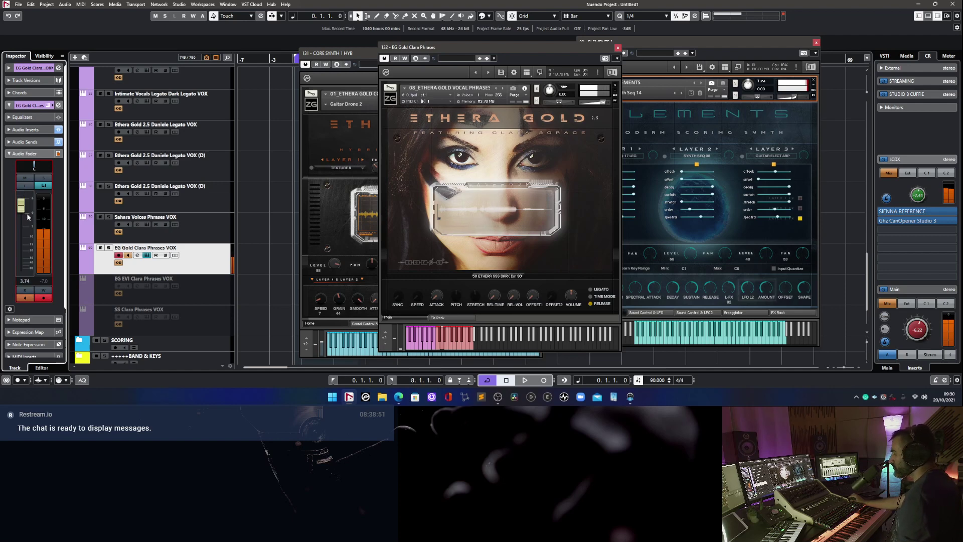
scroll(45, 225, "down", 1)
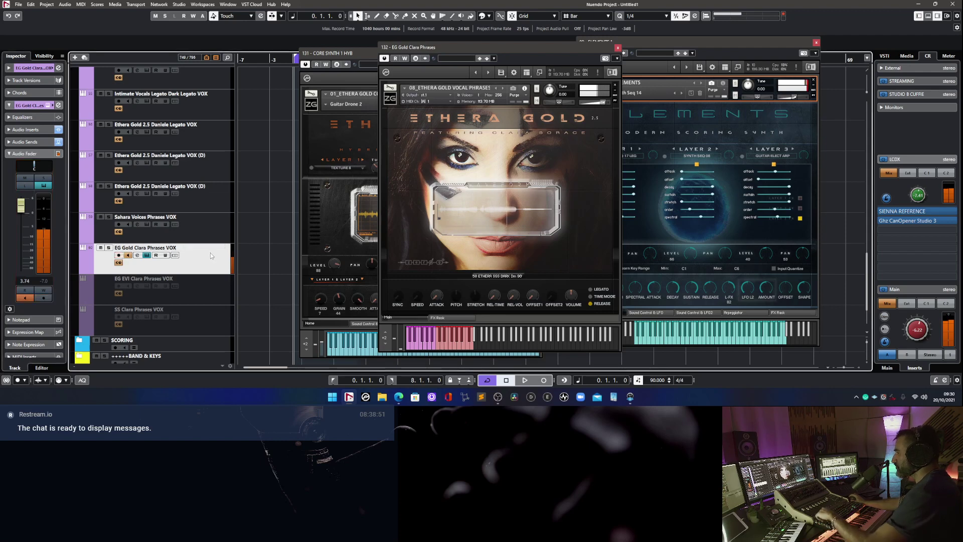
scroll(219, 87, "up", 4)
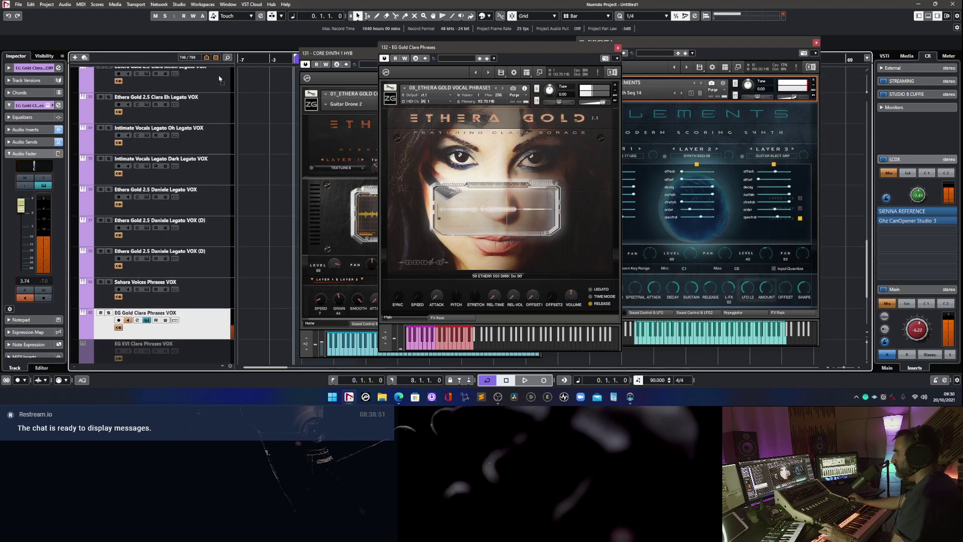
scroll(219, 80, "up", 10)
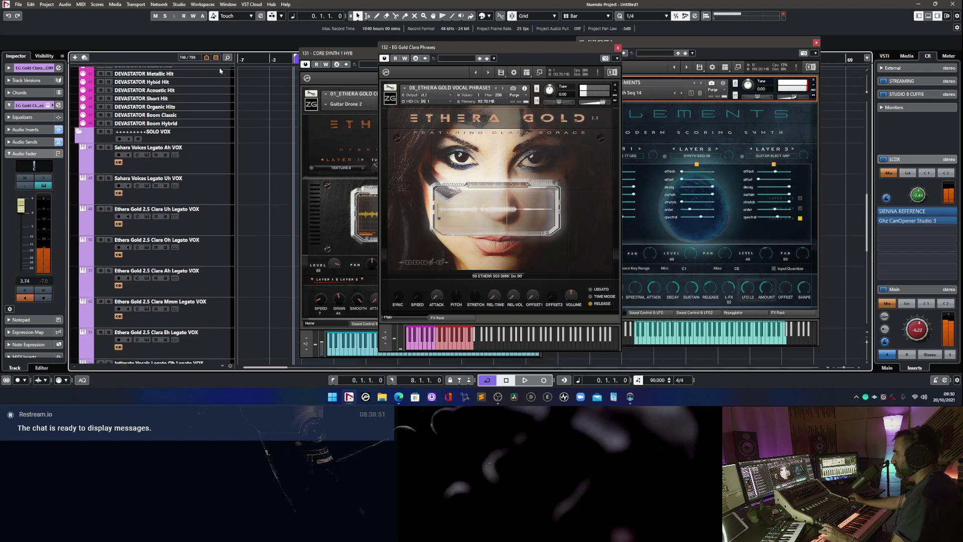
scroll(220, 81, "up", 10)
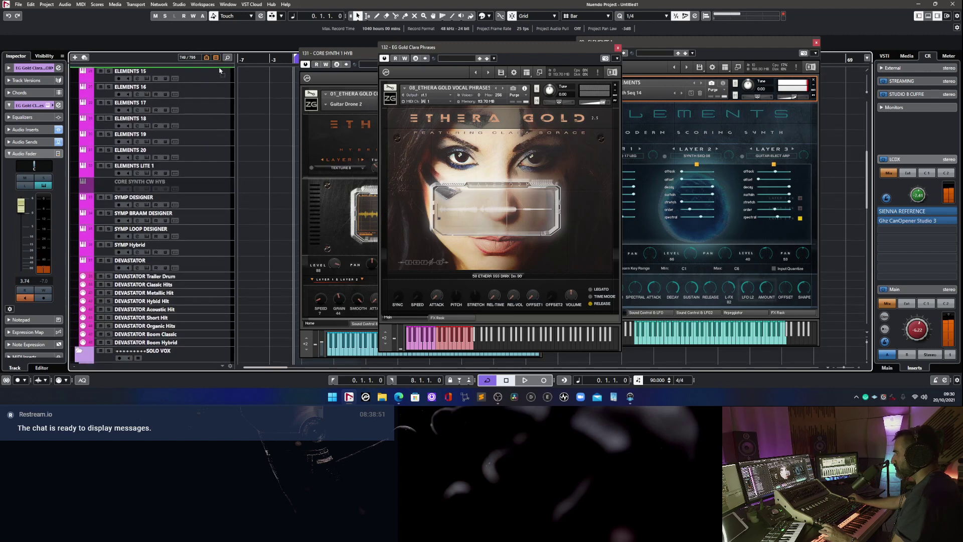
left_click_drag(219, 71, 215, 141)
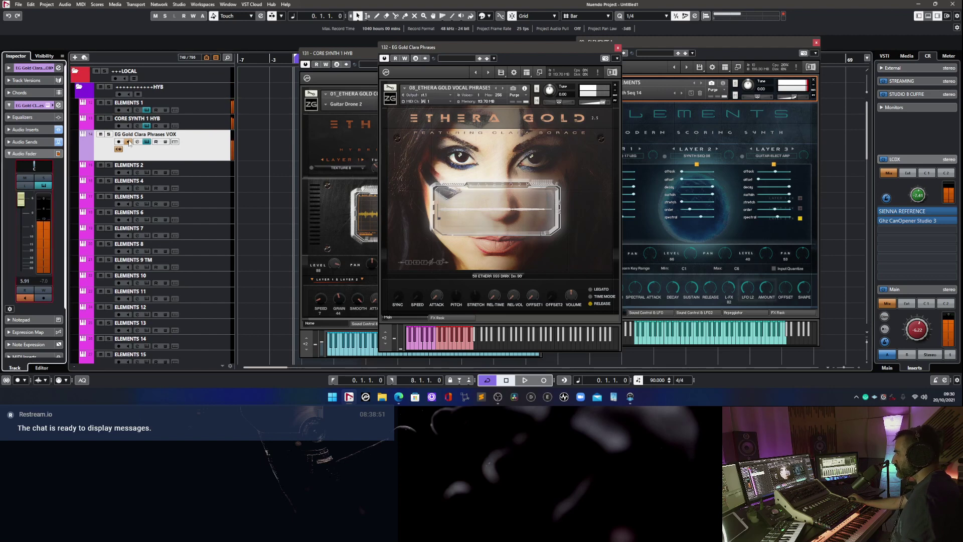
Switch monitoring from the vocal phrases track to CORE SYNTH 1 HYB and bring its instrument window forward, clear of the Elements window.
left_click(128, 142)
left_click(130, 126)
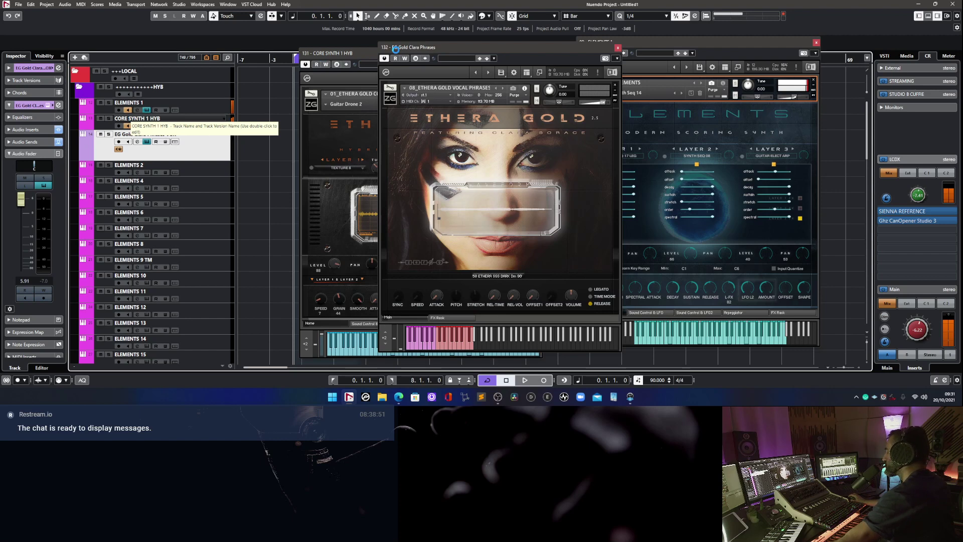
left_click(396, 50)
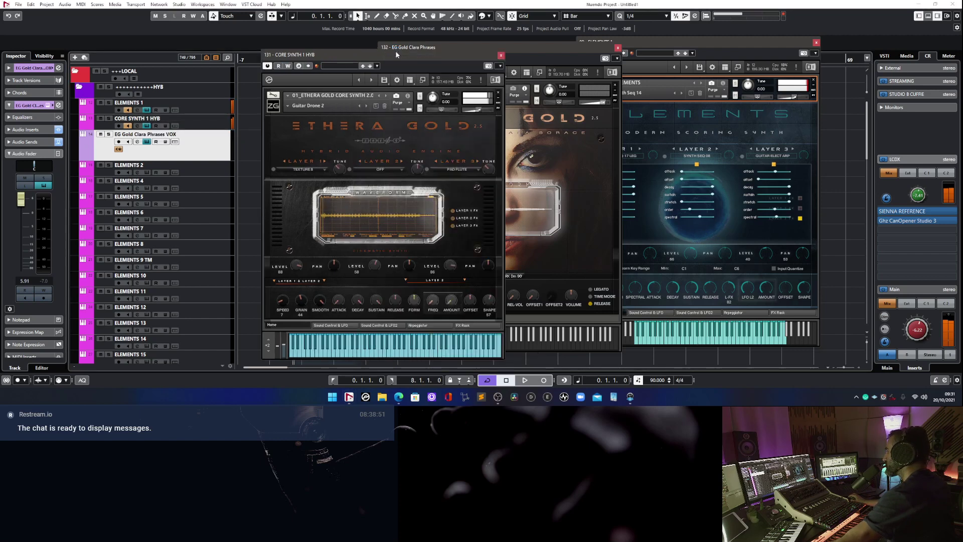
left_click_drag(395, 50, 360, 48)
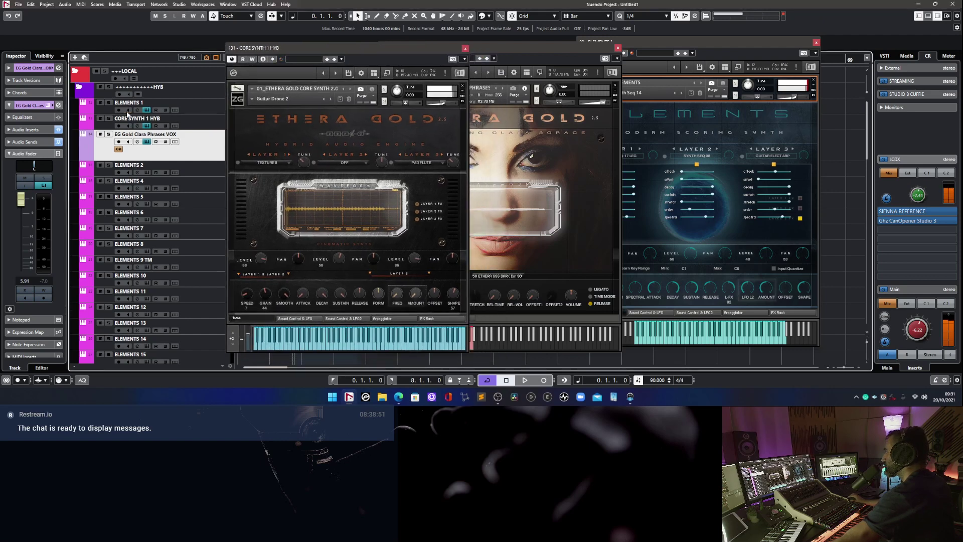
Audition the vocal phrases track by monitoring it alone, and re-enable monitoring on ELEMENTS 1 and CORE SYNTH 1 HYB instead.
left_click(128, 142)
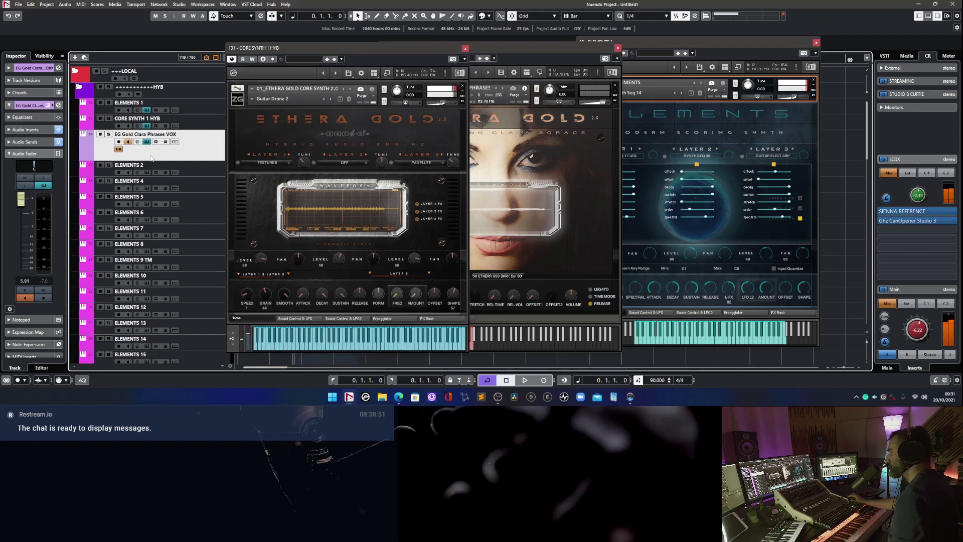
left_click(128, 142)
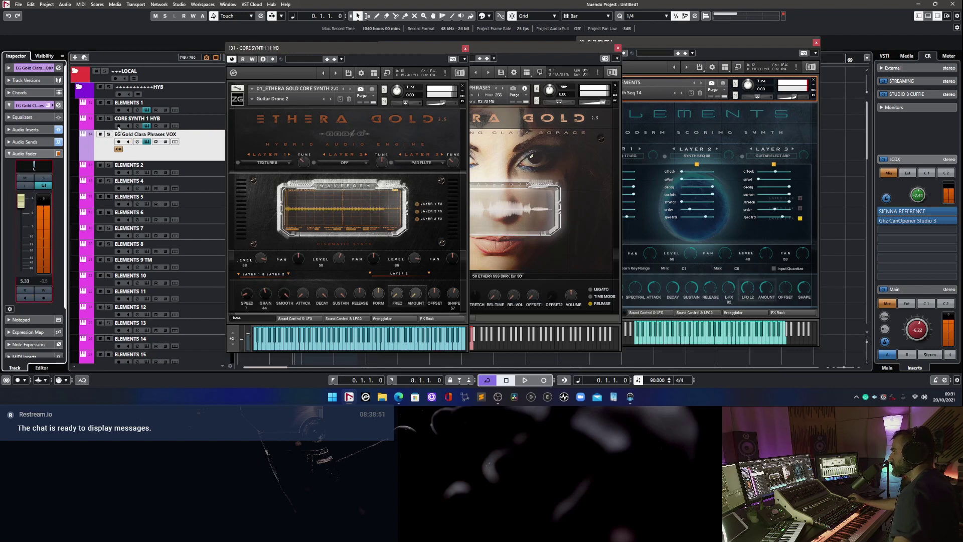
left_click(128, 110)
left_click(128, 125)
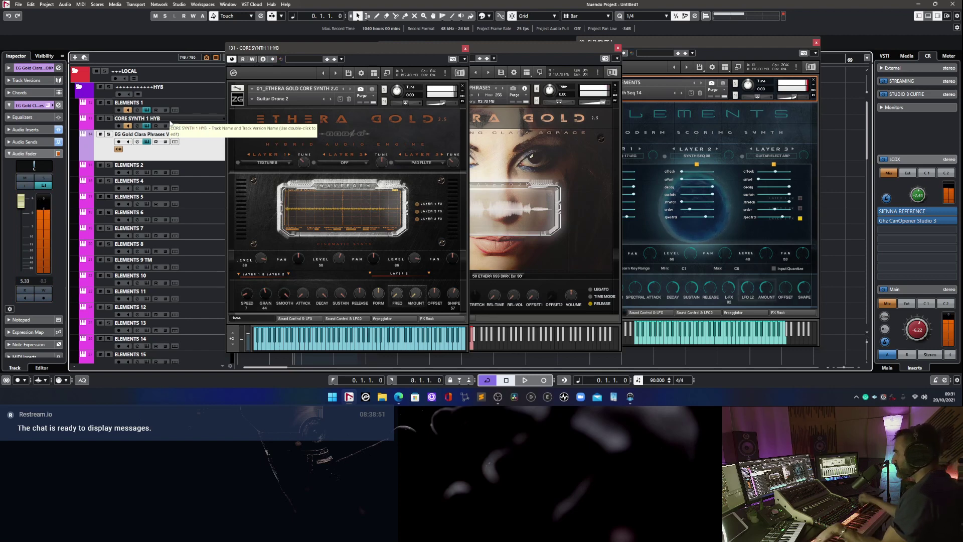
Check the Ethera Gold core synth's effects and load SYNTH SEQ 18 LEG into Elements layer 1.
left_click(794, 98)
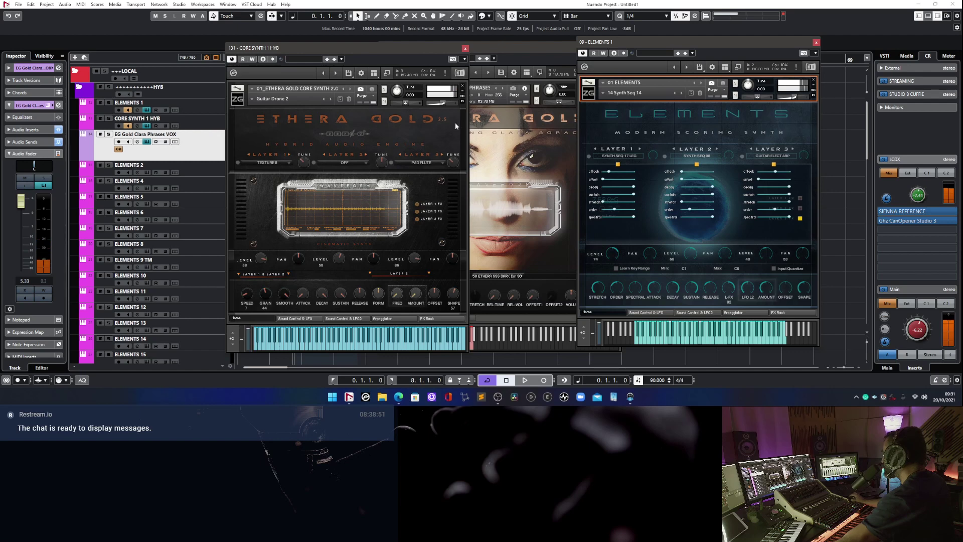
left_click(427, 318)
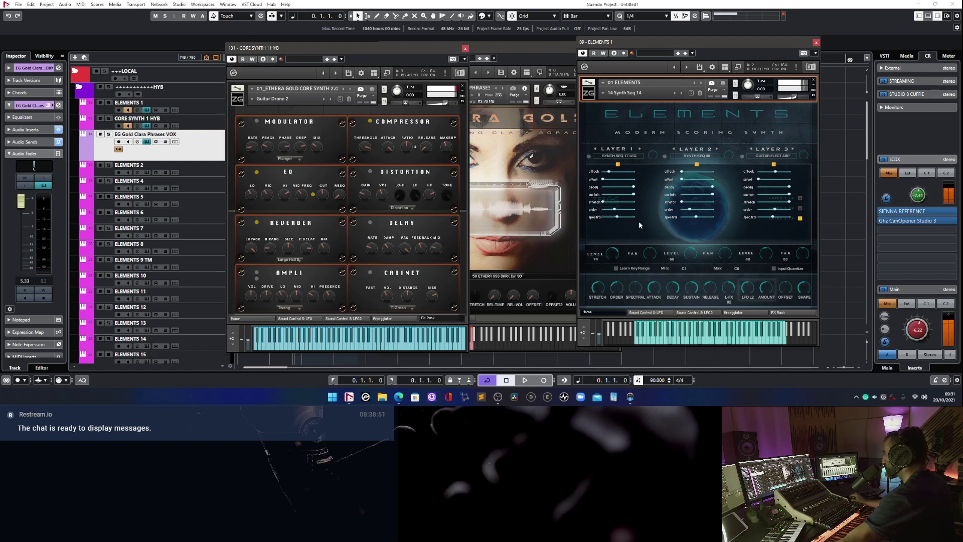
left_click(640, 148)
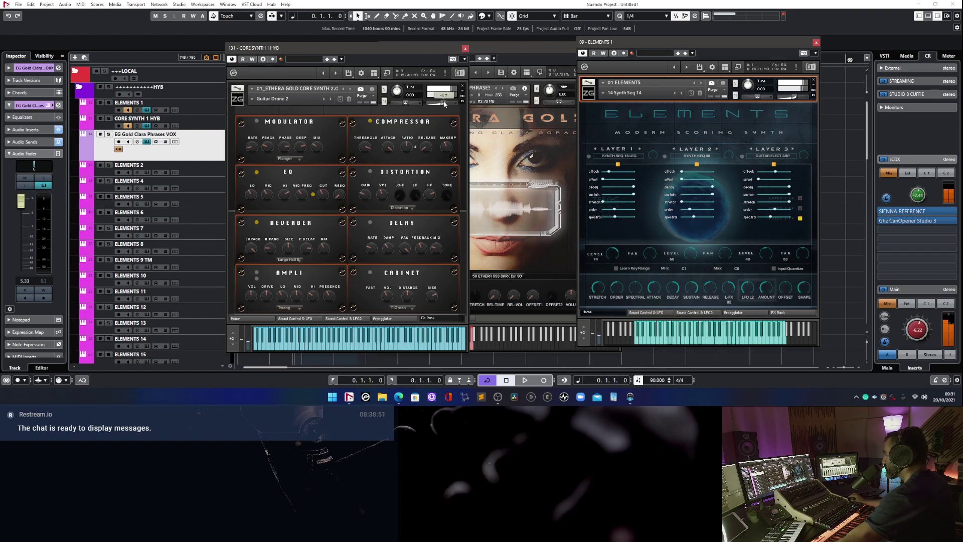
Change the Ethera Gold core synth's layer 1 source to PAD STRINGS.
left_click(257, 319)
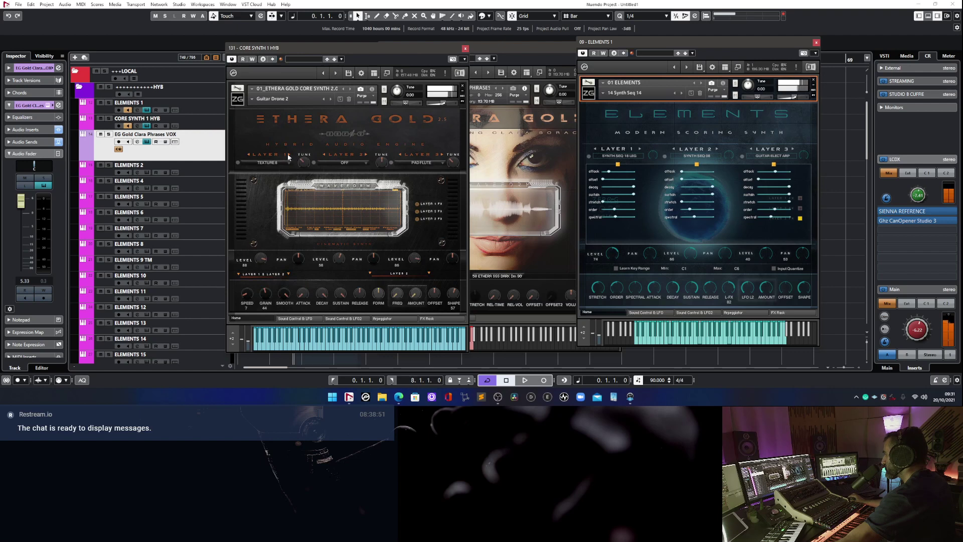
left_click(258, 162)
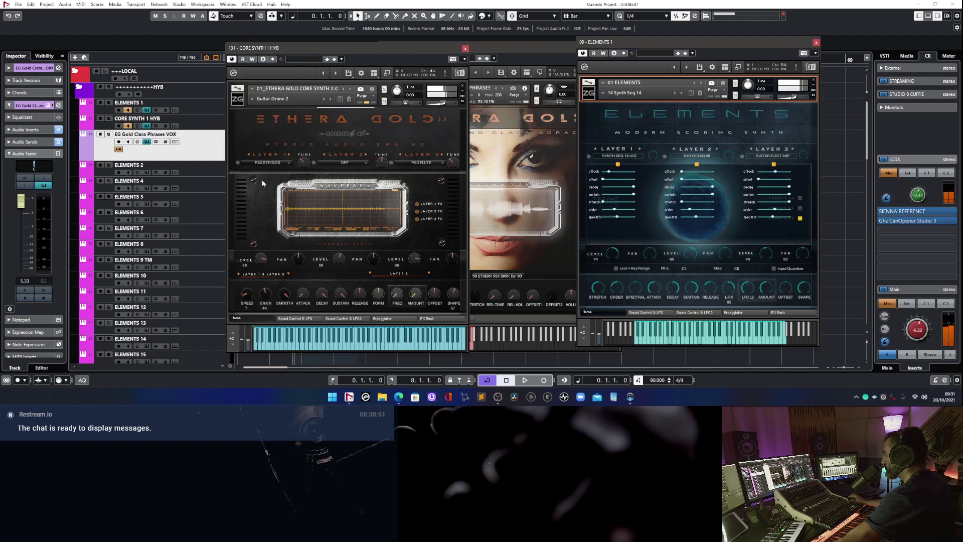
left_click(262, 180)
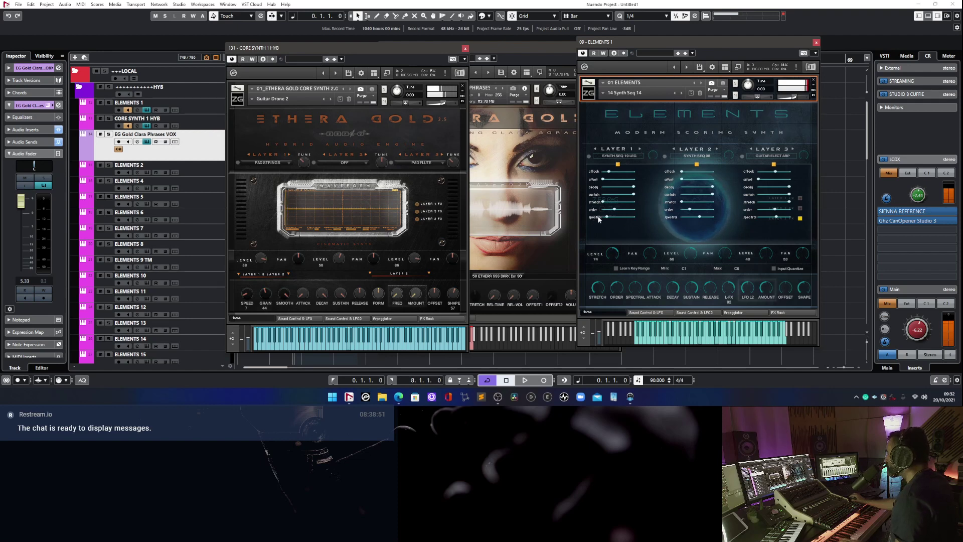
Load METAL 1 into Elements layer 3 and start MIDI CC learn for layer 1's spectral slider.
right_click(614, 219)
left_click(663, 207)
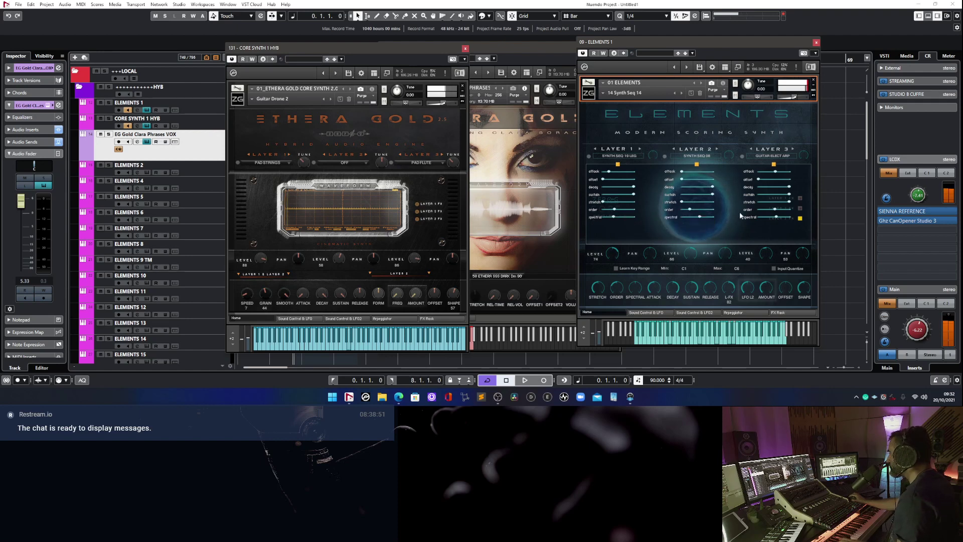
left_click(772, 156)
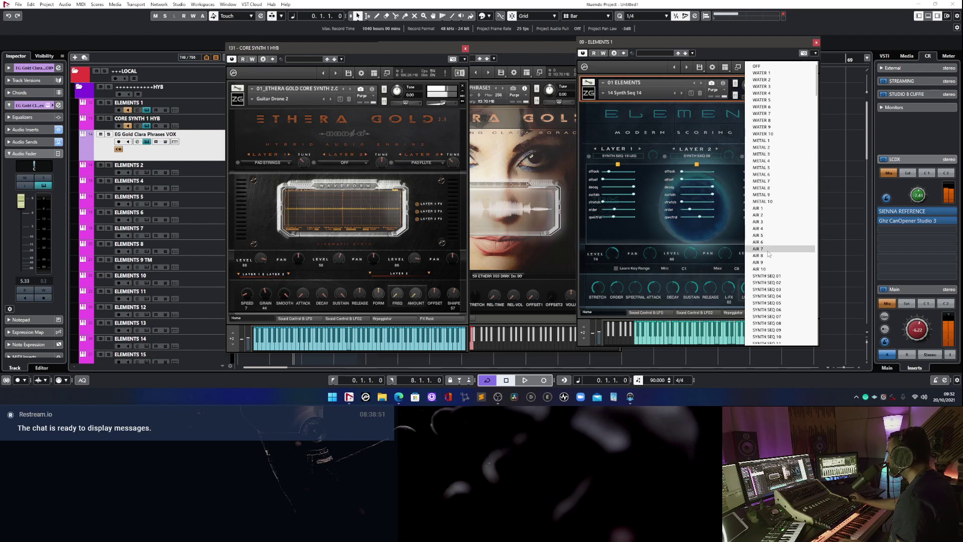
left_click(764, 141)
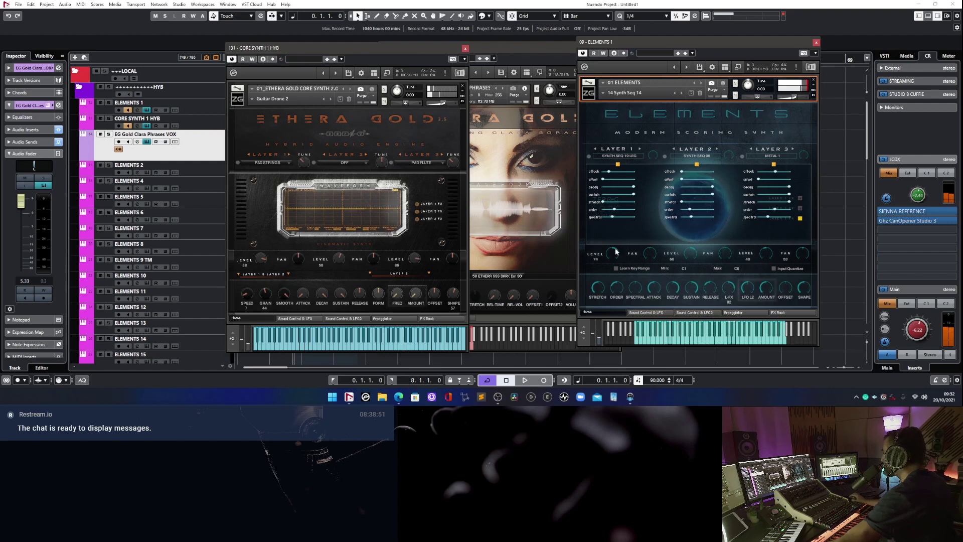
right_click(616, 219)
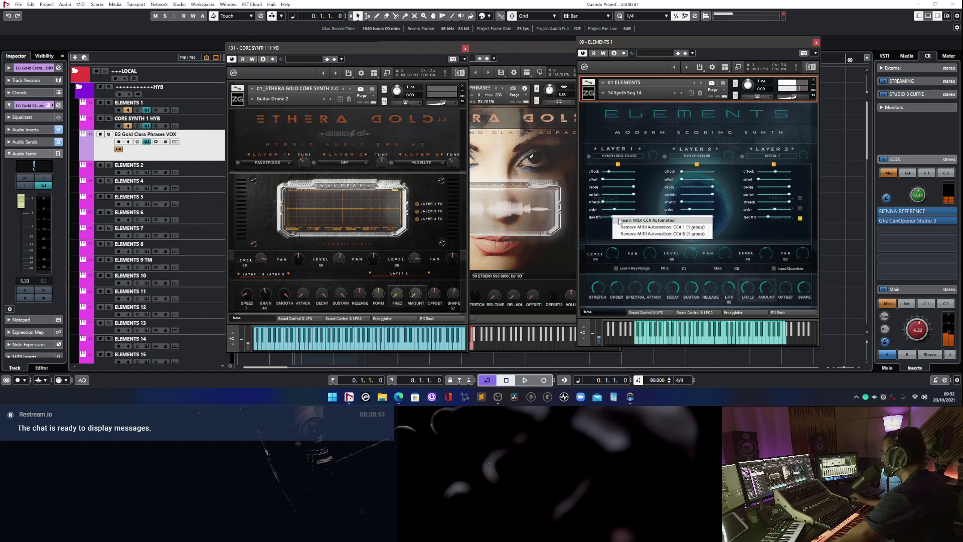
left_click(620, 220)
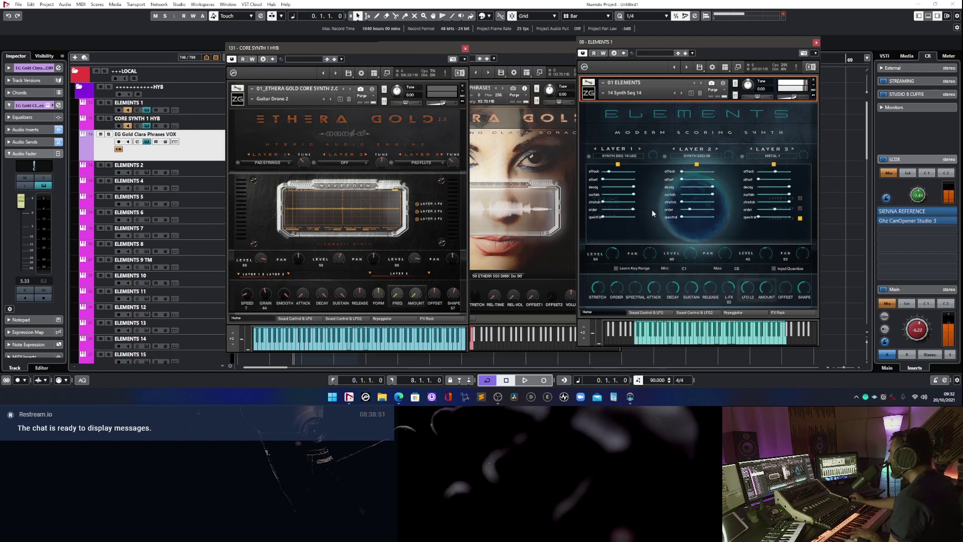
Raise Elements layer 2's order slider to its maximum and set layer 1's level to 57.
left_click_drag(691, 211, 728, 211)
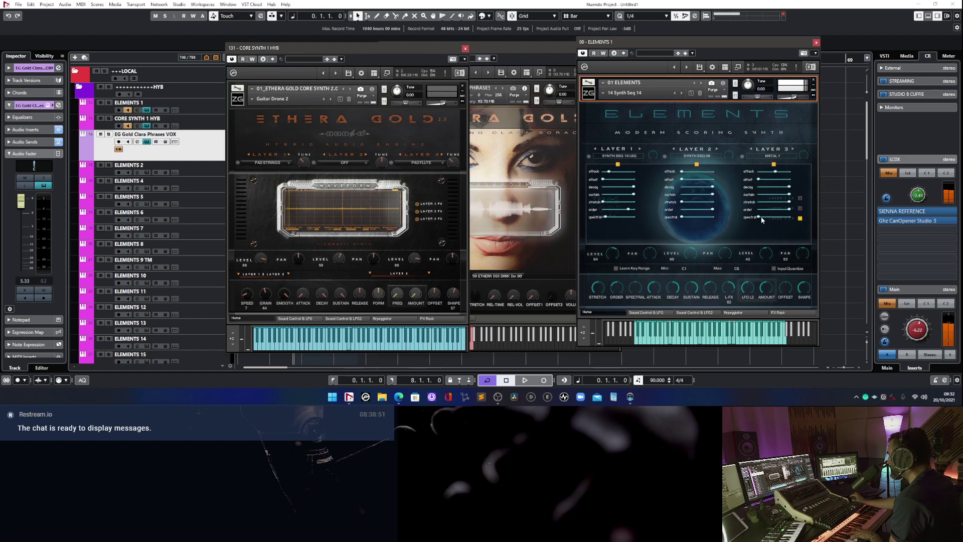
scroll(702, 217, "down", 3)
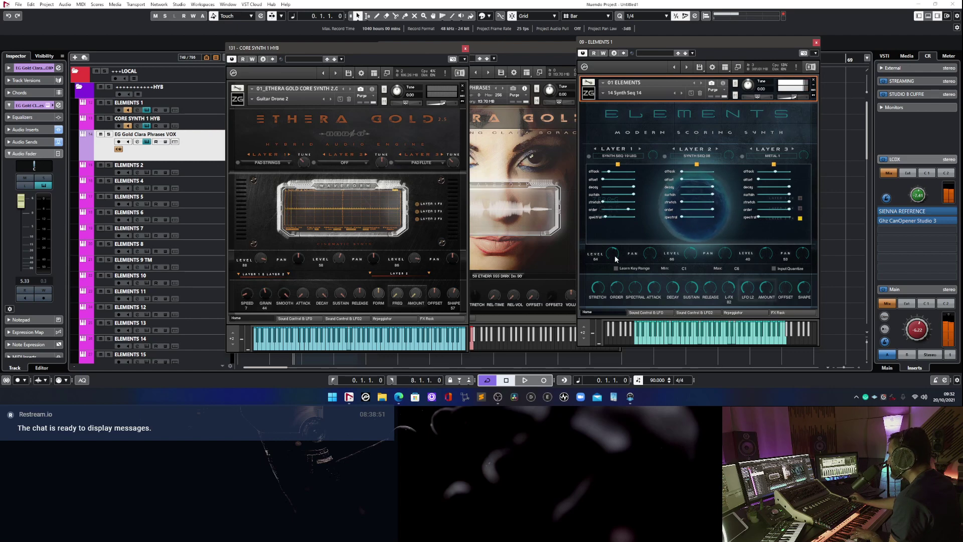
left_click_drag(616, 258, 616, 266)
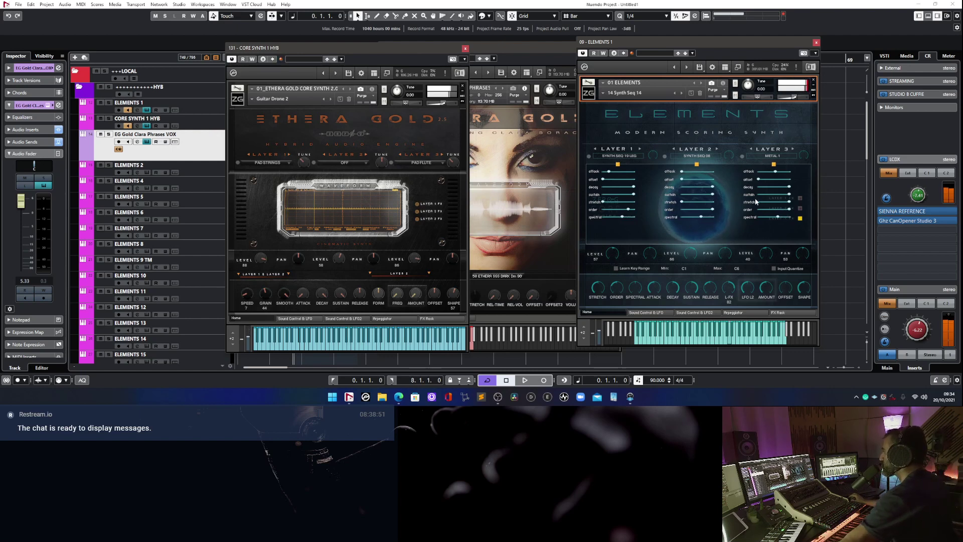
Browse the sound sources for Elements layer 3 and load KEY 10 LOOP 01.
left_click(775, 156)
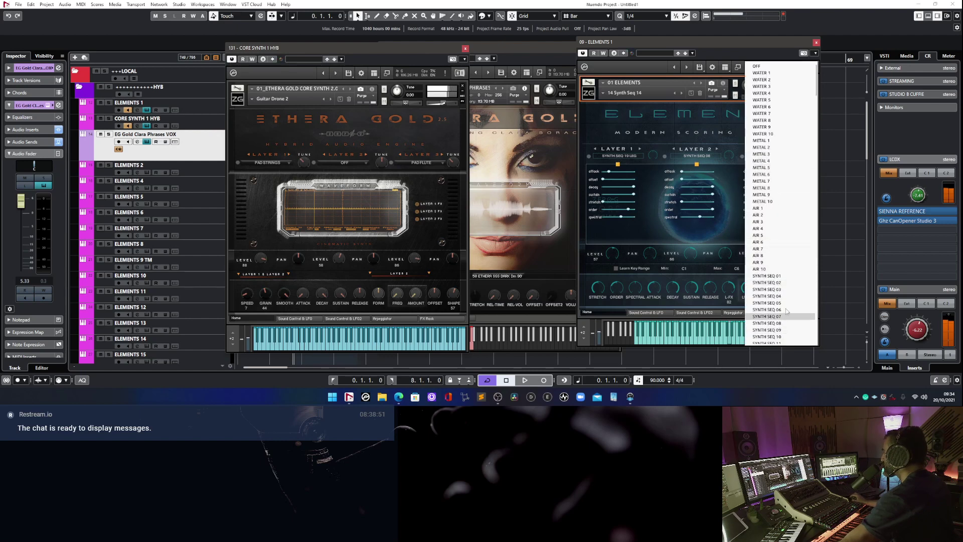
scroll(786, 301, "down", 10)
scroll(785, 290, "down", 15)
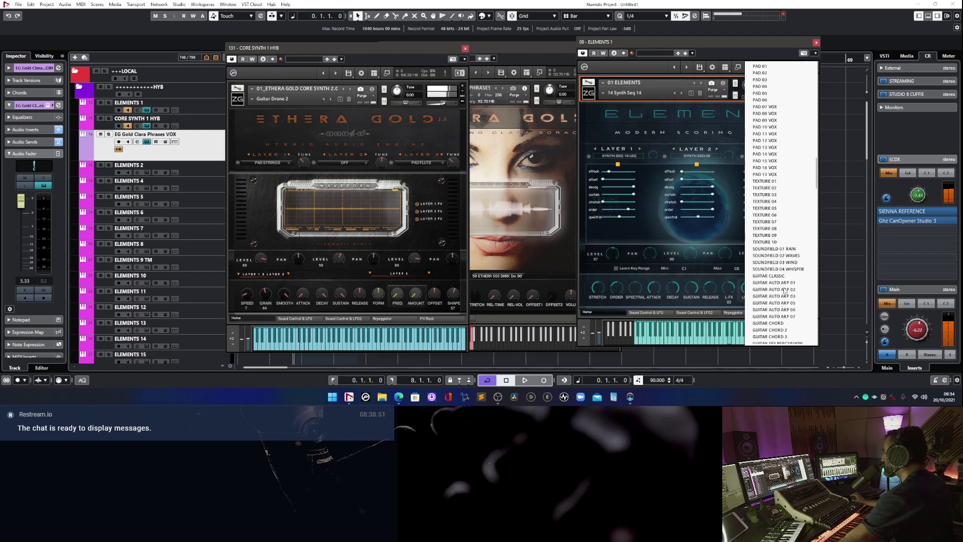
scroll(784, 291, "down", 15)
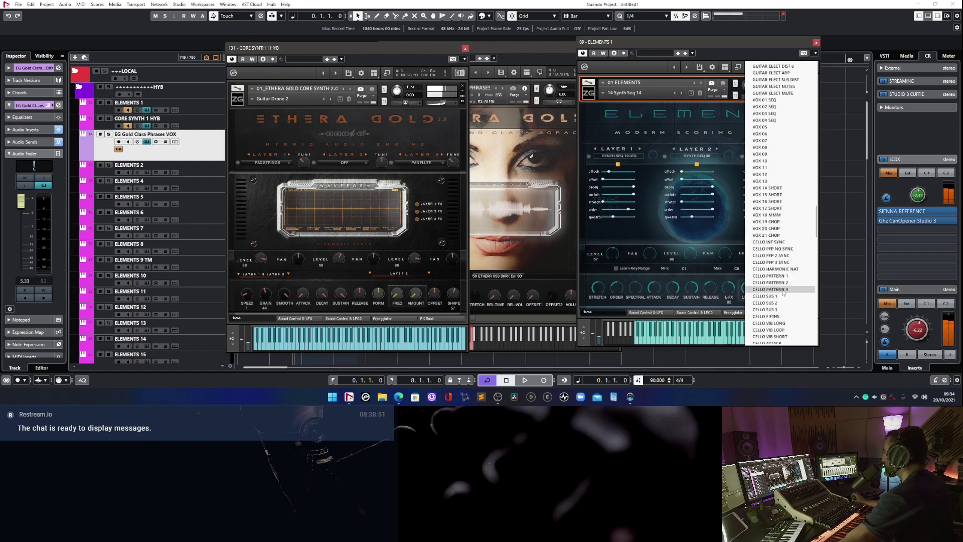
scroll(784, 292, "up", 15)
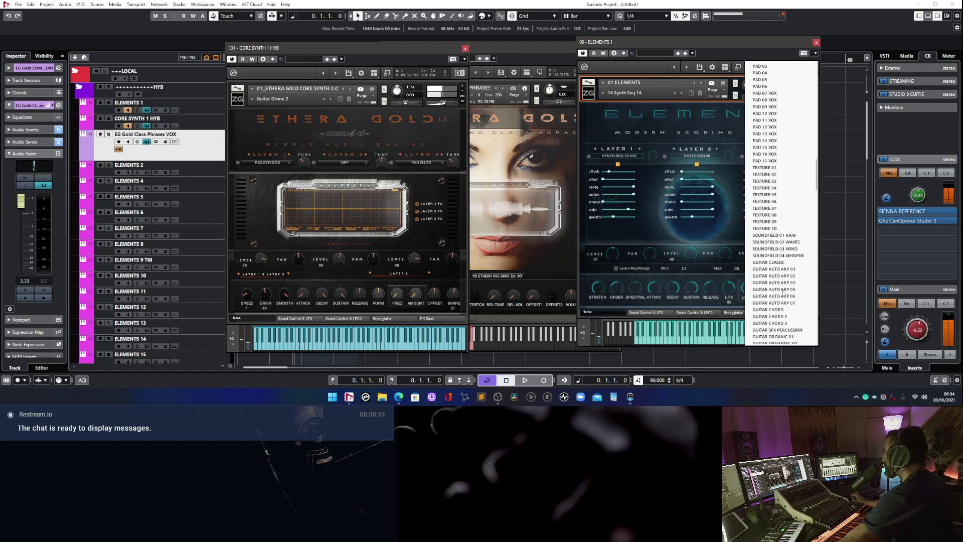
scroll(783, 293, "down", 15)
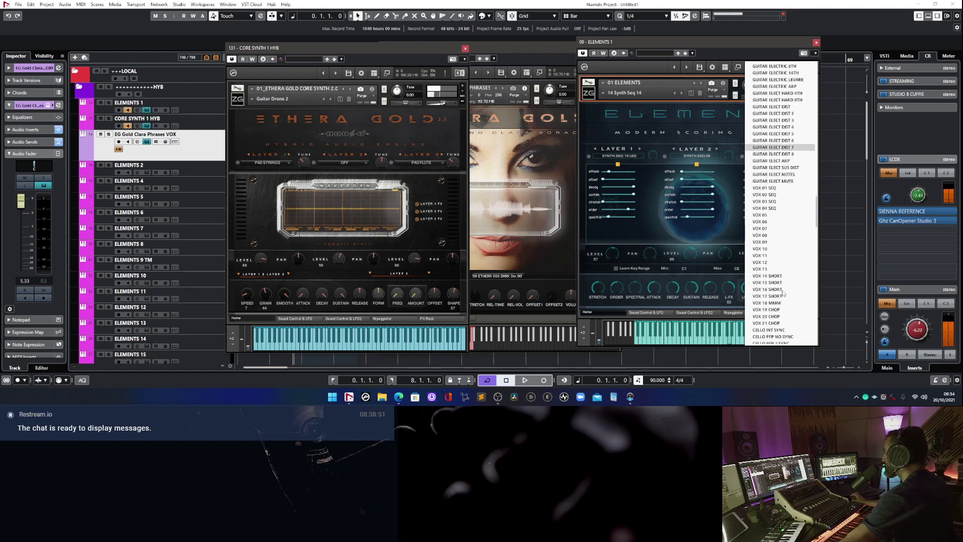
scroll(783, 293, "down", 15)
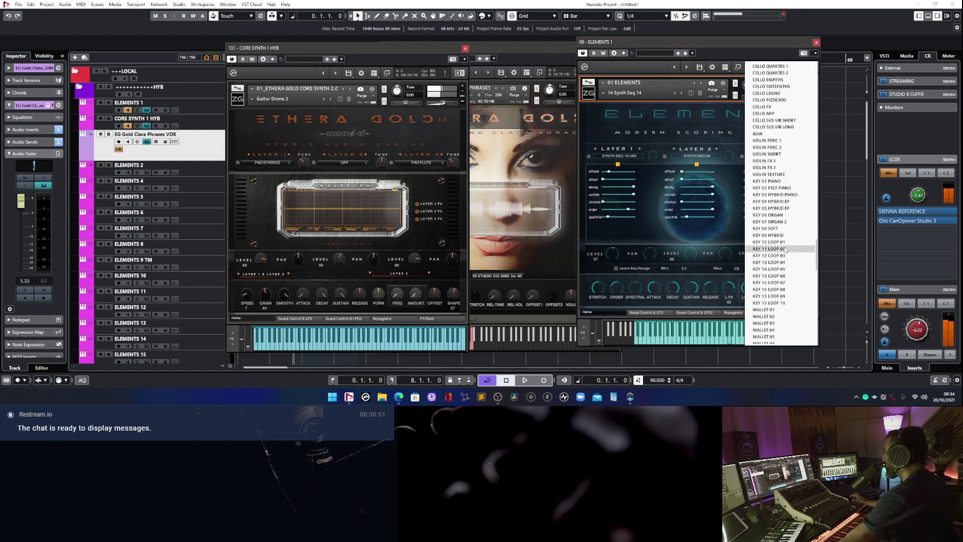
left_click(782, 242)
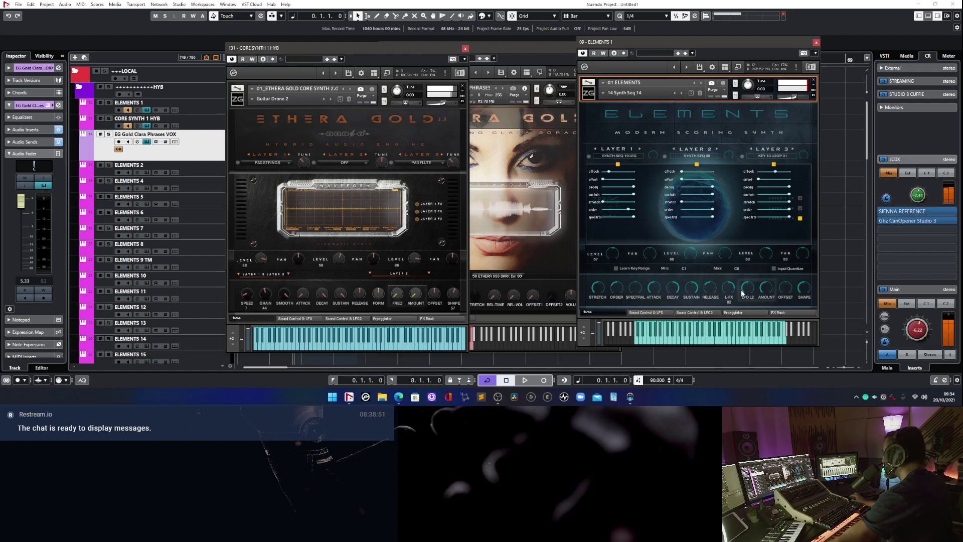
Raise Elements layer 3's level to 65 and adjust its L-FX amount.
left_click_drag(771, 259, 768, 255)
scroll(728, 294, "up", 3)
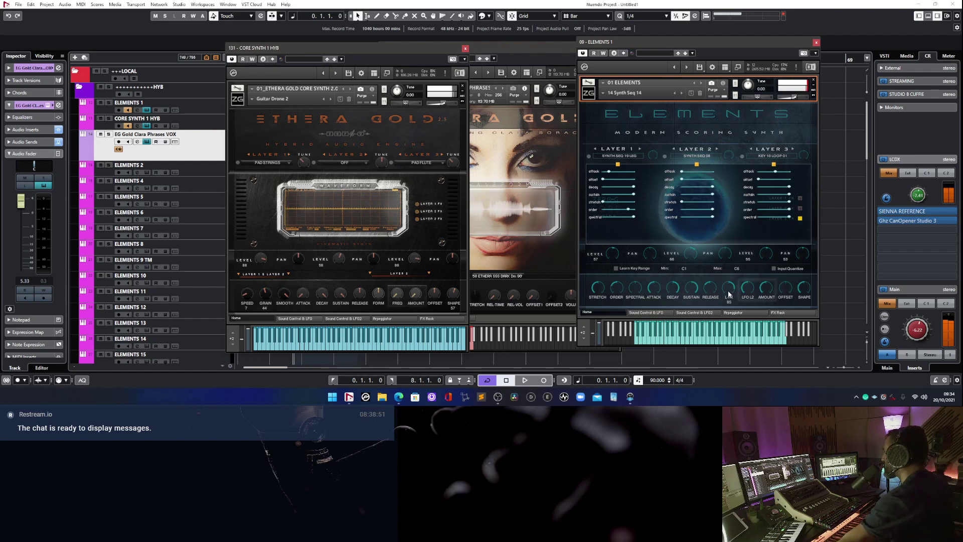
mouse_move(791, 101)
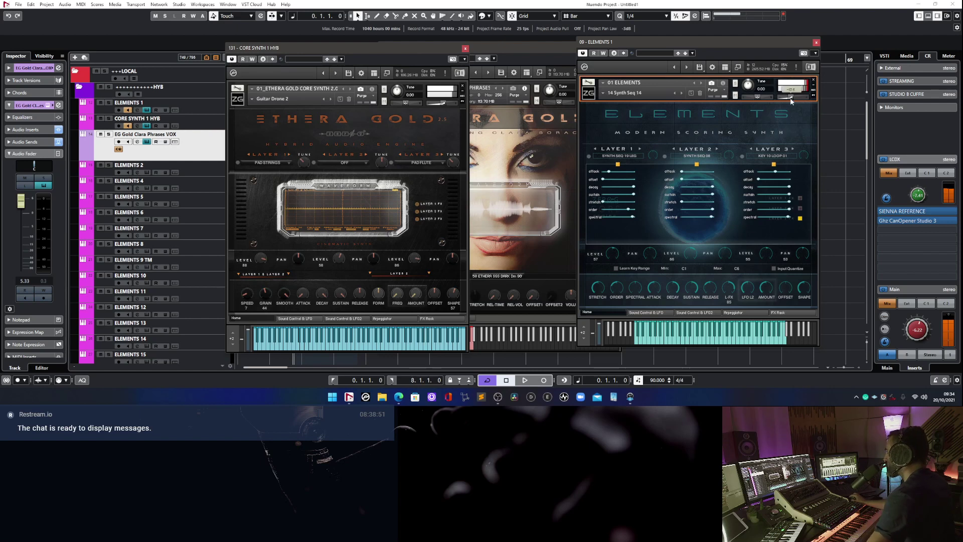
Trim the Elements instrument volume and balance the track faders, raising ELEMENTS 1 to 0.22 and adjusting CORE SYNTH 1 HYB.
left_click_drag(791, 101, 789, 101)
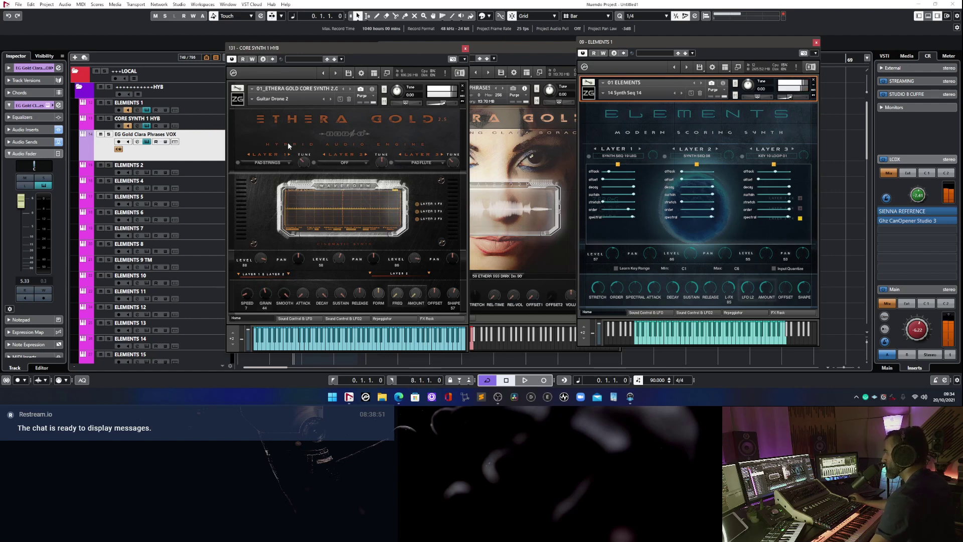
left_click(193, 104)
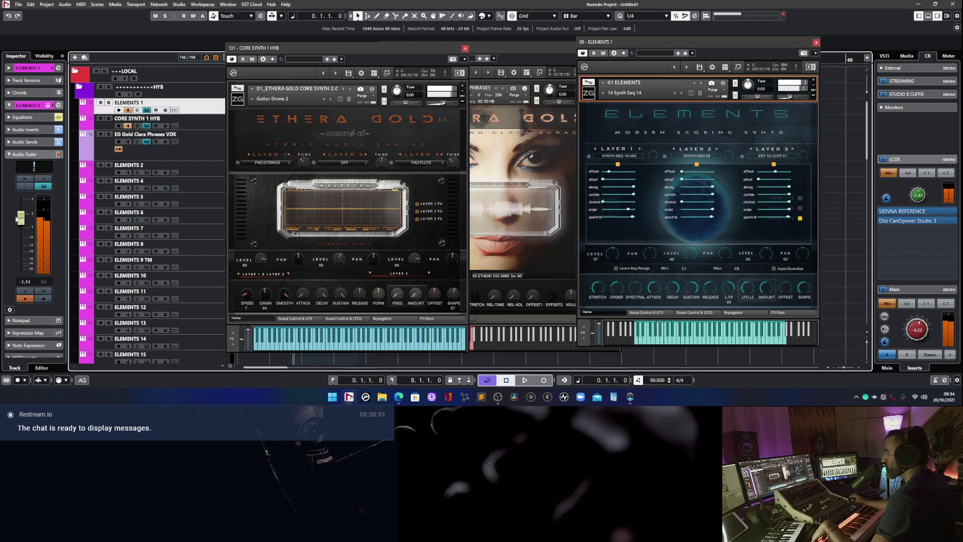
left_click_drag(21, 218, 20, 216)
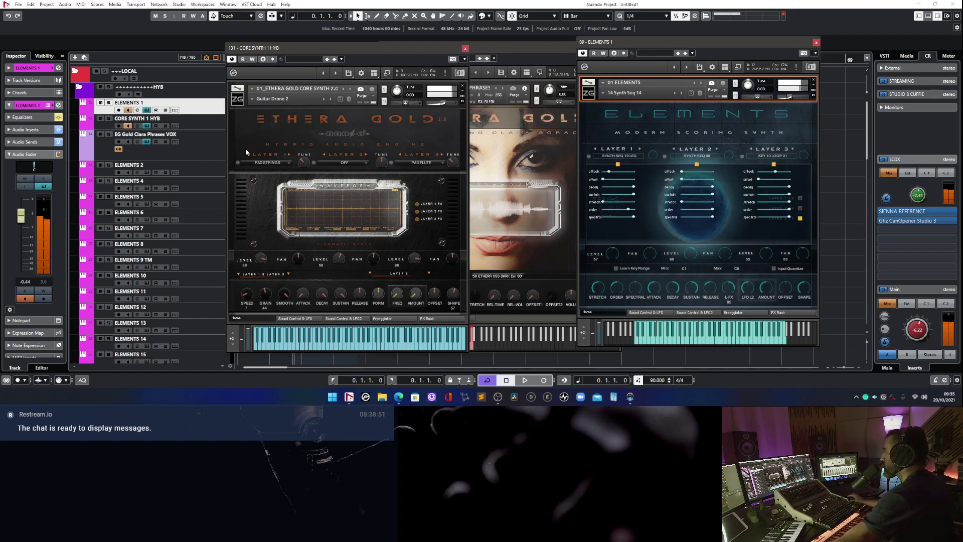
left_click(211, 123)
left_click_drag(20, 210, 20, 213)
left_click(215, 107)
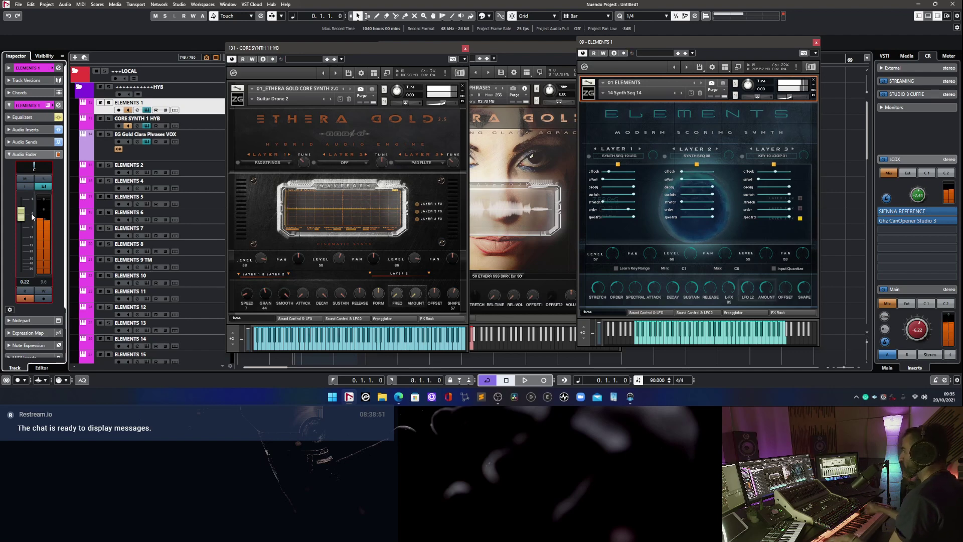
Switch off monitoring on ELEMENTS 1 and CORE SYNTH 1 HYB and record-enable the EG Gold Clara Phrases VOX track.
left_click(151, 153)
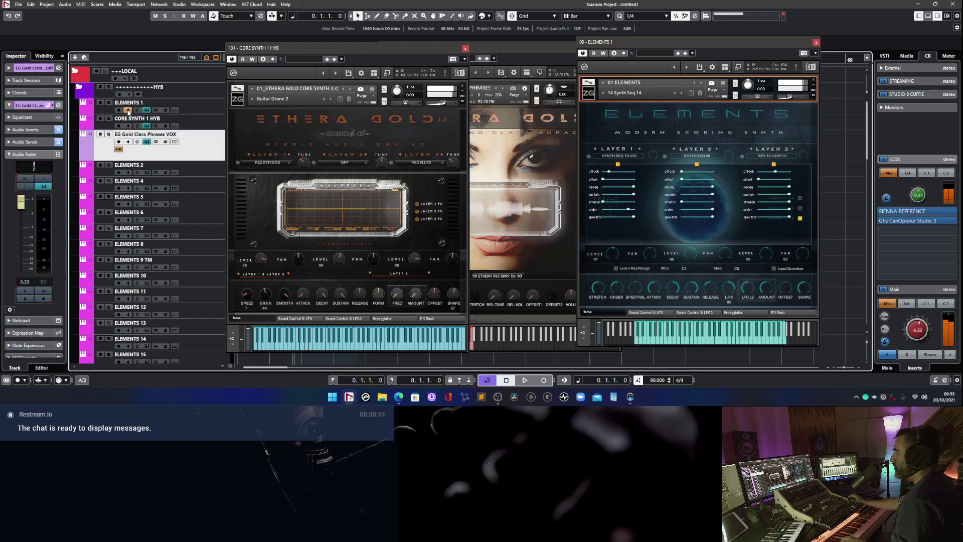
left_click(207, 168)
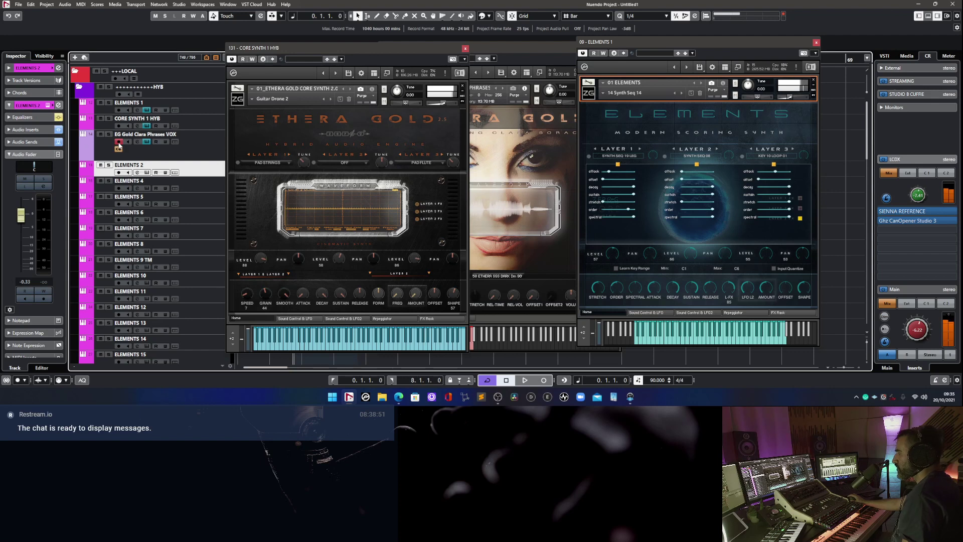
left_click(145, 157)
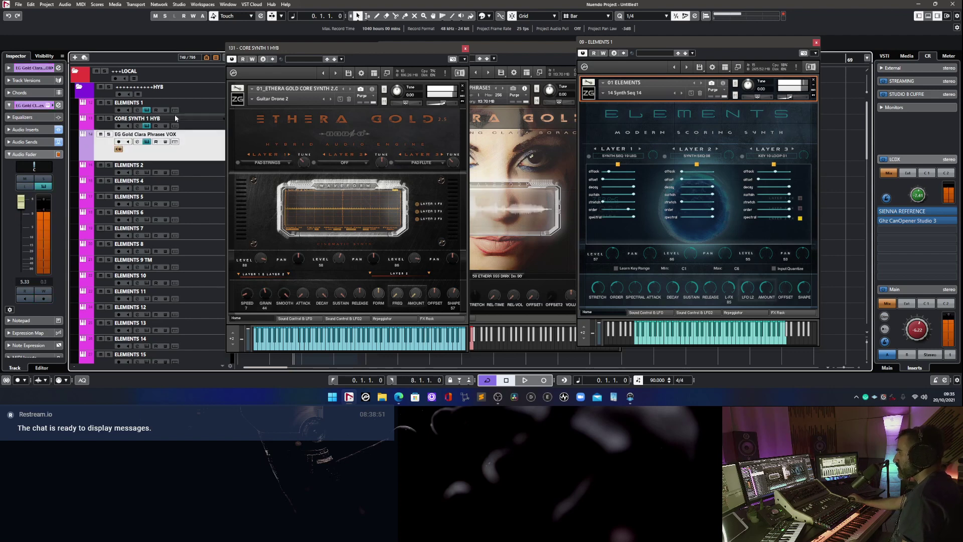
left_click(199, 121)
left_click(118, 110)
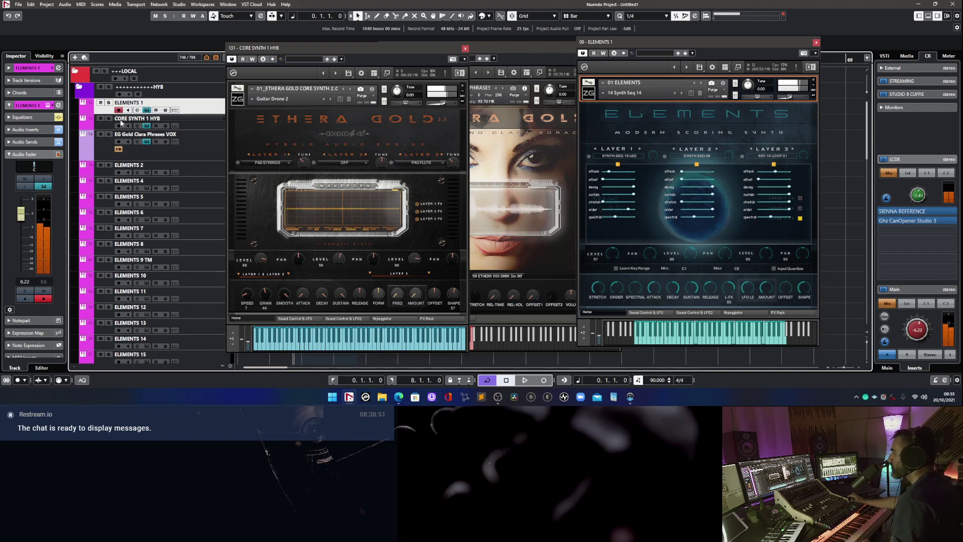
left_click(130, 141)
left_click(136, 142)
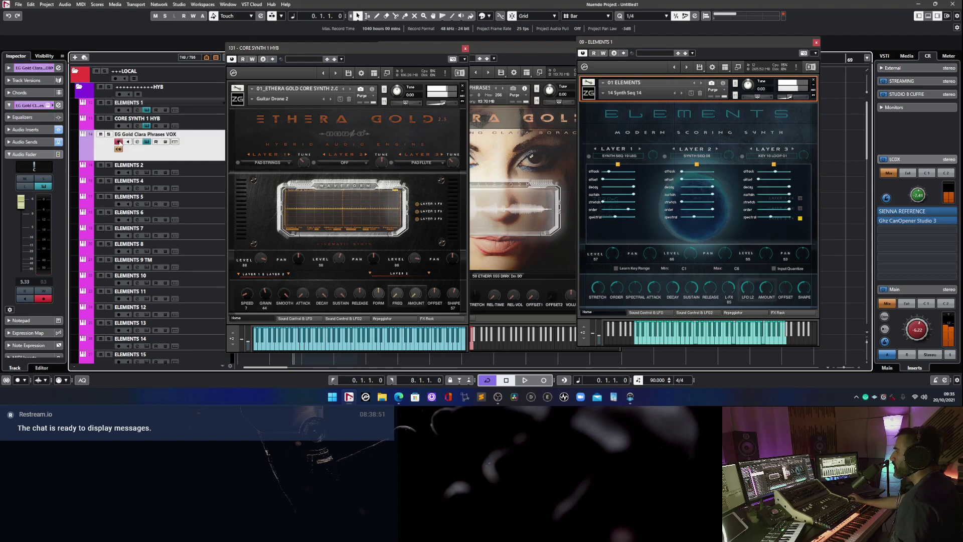
Load the 14 ETHEREAL phrase into the Ethera Gold vocal phrases instrument.
left_click(500, 275)
left_click(501, 281)
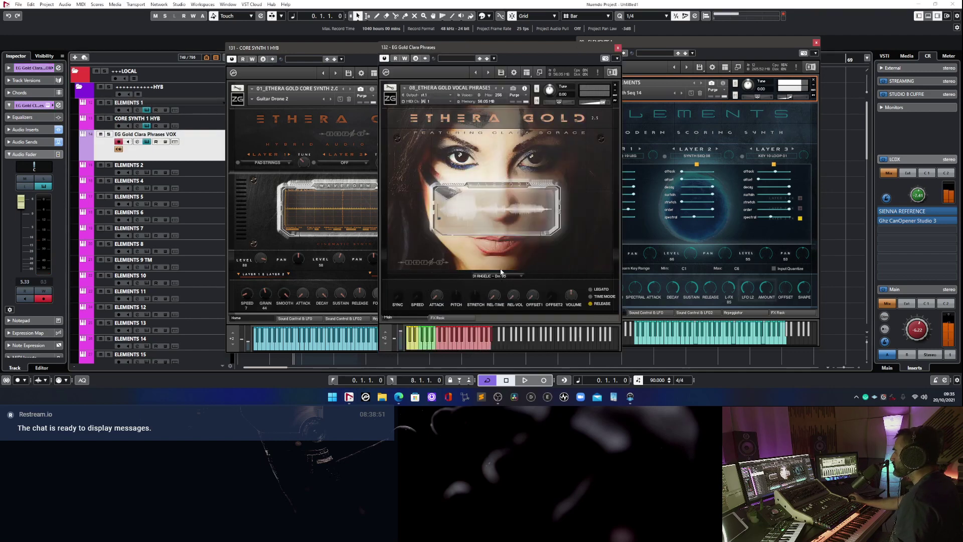
left_click(501, 275)
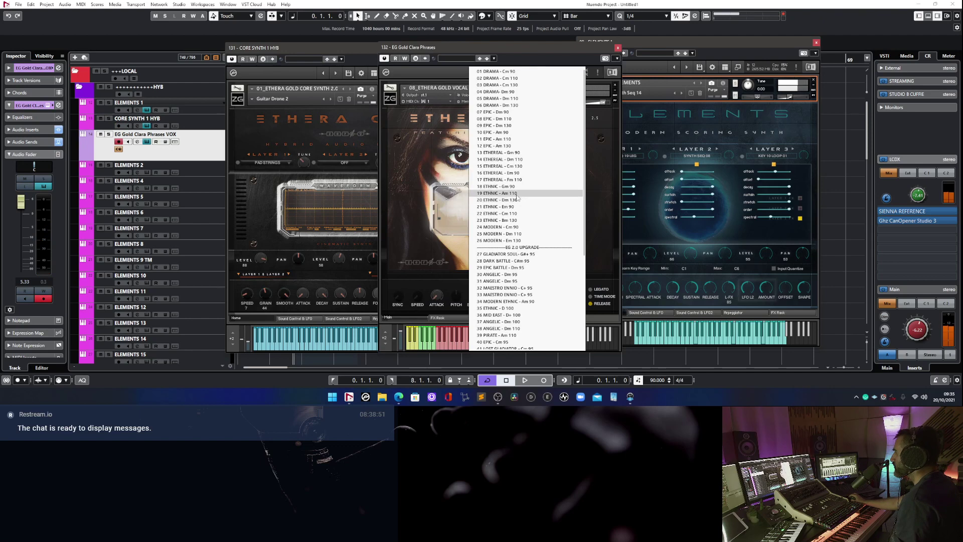
left_click(517, 160)
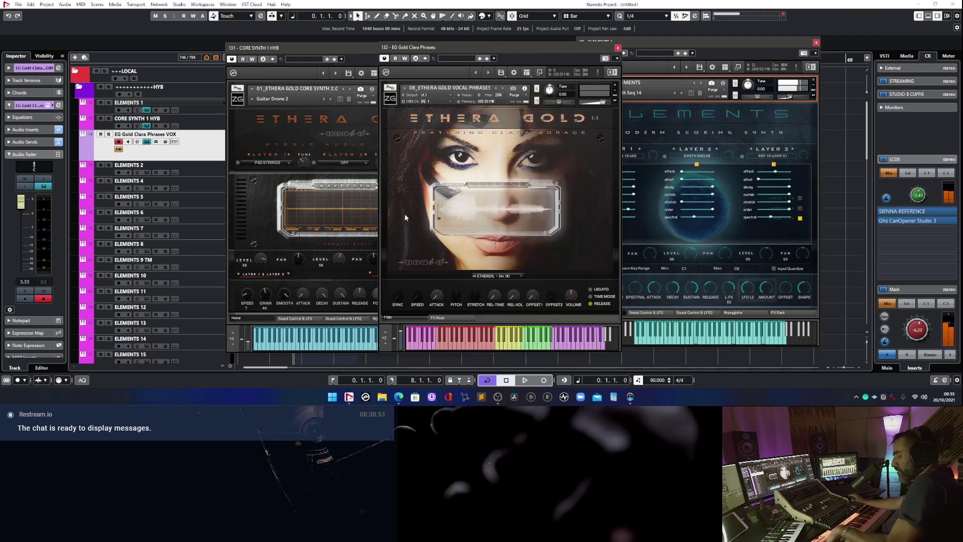
Lower the EG Gold Clara Phrases VOX track fader to -9.37 and check the track's sends.
left_click(23, 210)
left_click_drag(23, 209, 23, 227)
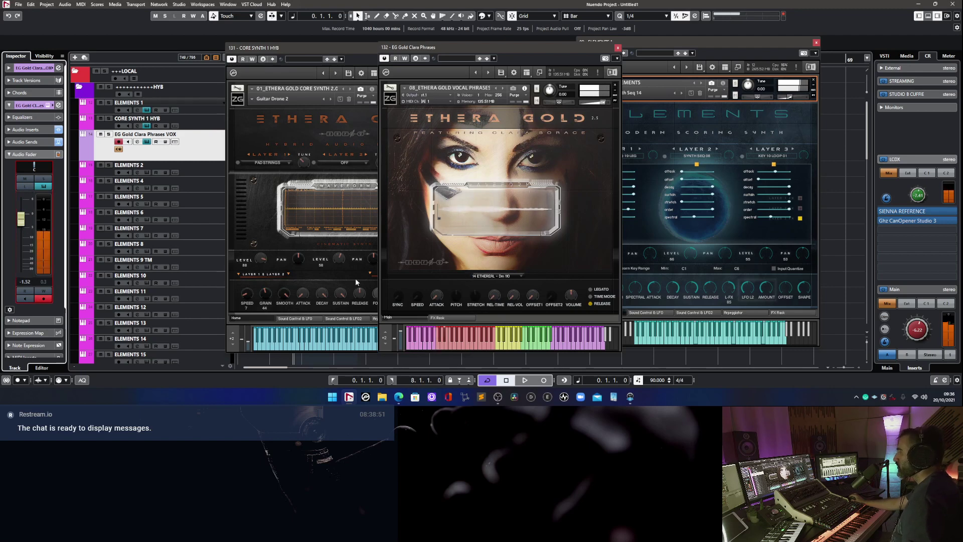
left_click_drag(21, 219, 24, 232)
left_click(44, 142)
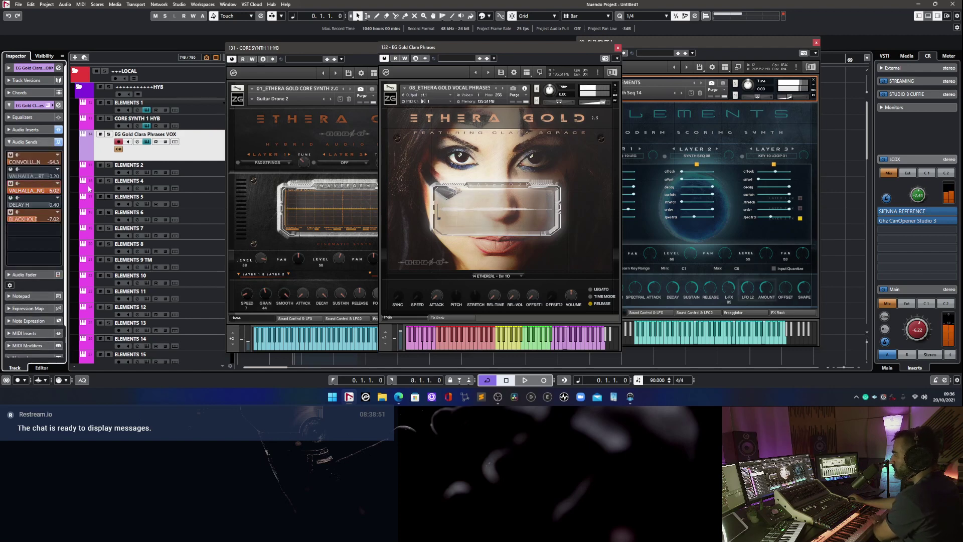
left_click(30, 142)
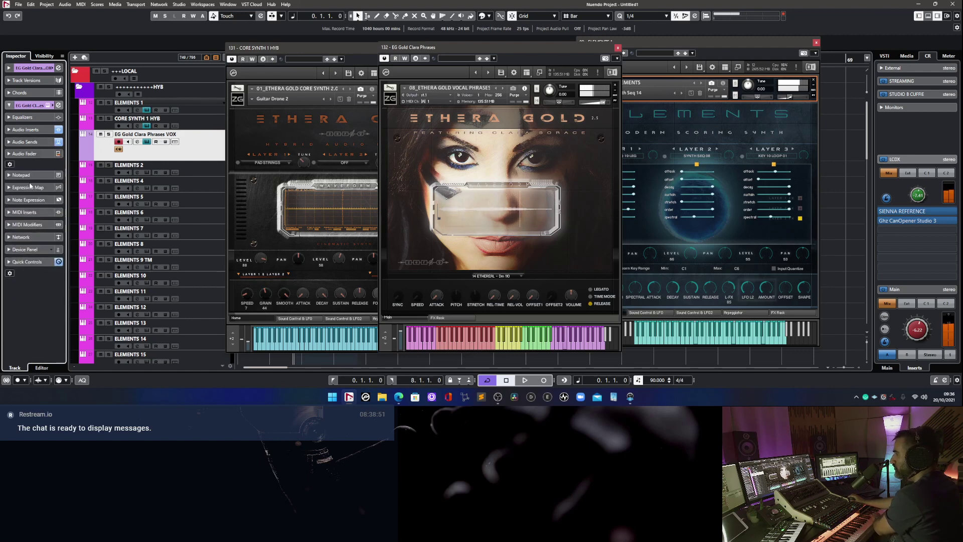
left_click(38, 153)
left_click_drag(24, 235, 25, 241)
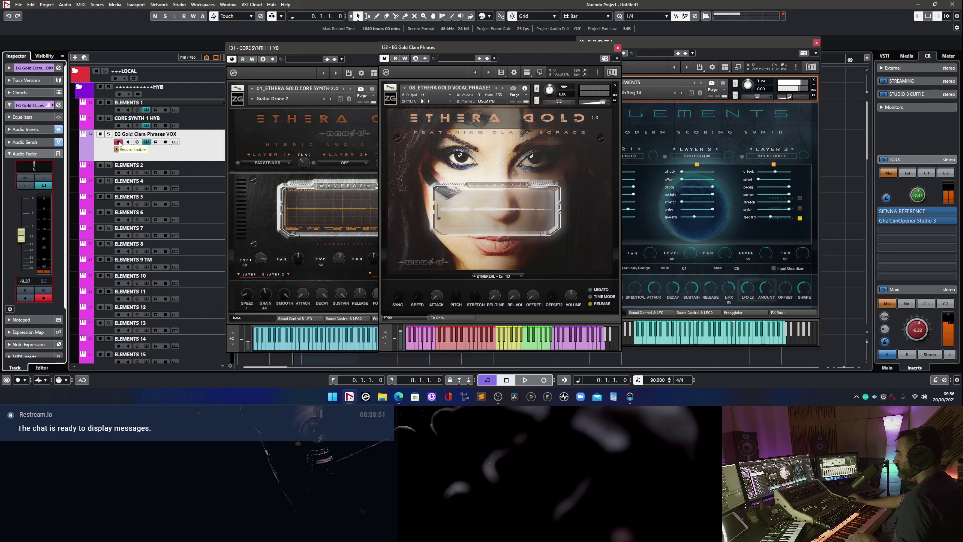
Disarm the EG Gold Clara Phrases VOX track and record-enable CORE SYNTH 1 HYB and ELEMENTS 1.
left_click(119, 142)
left_click(118, 125)
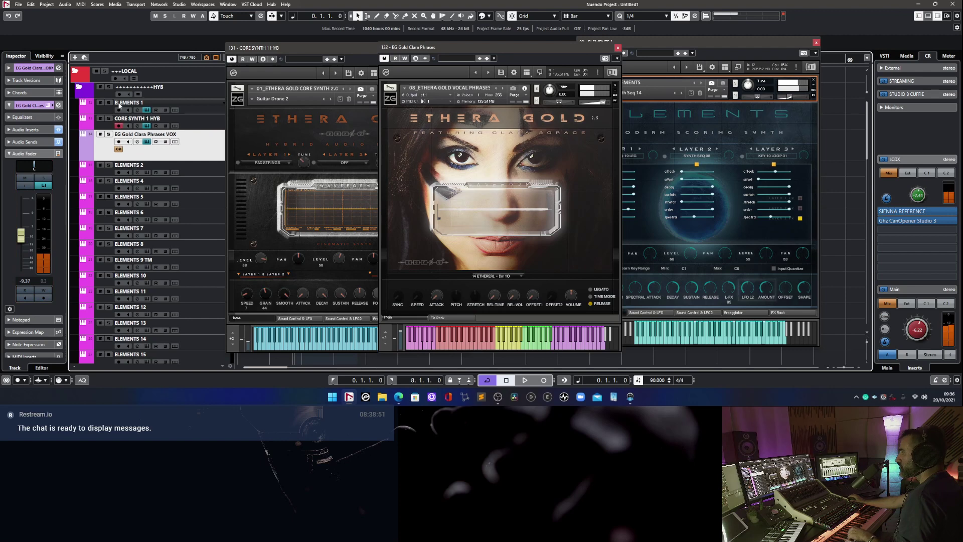
left_click(118, 110)
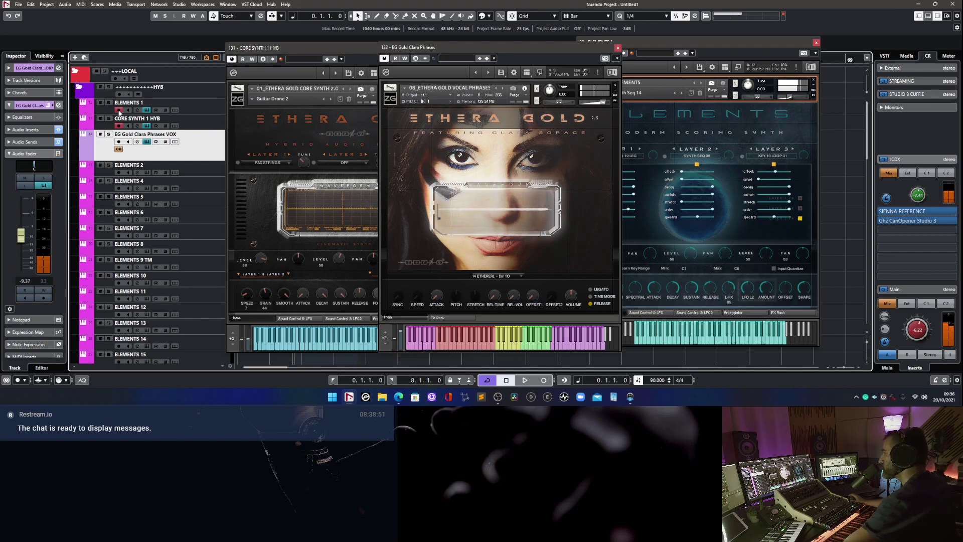
Load the HYBRID EPIC BRASS 03 preset into the Ethera Gold core synth and raise its SHAPE amount.
left_click(318, 134)
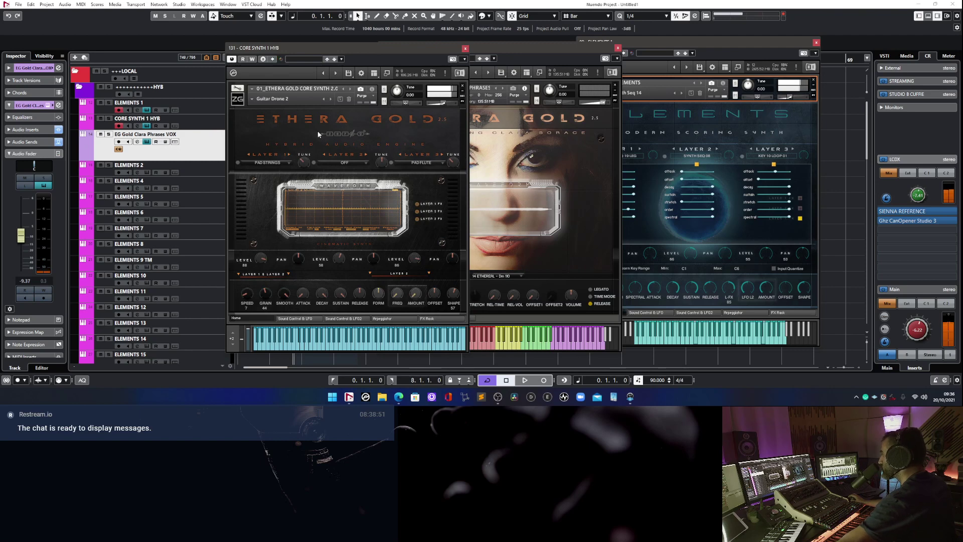
left_click(252, 99)
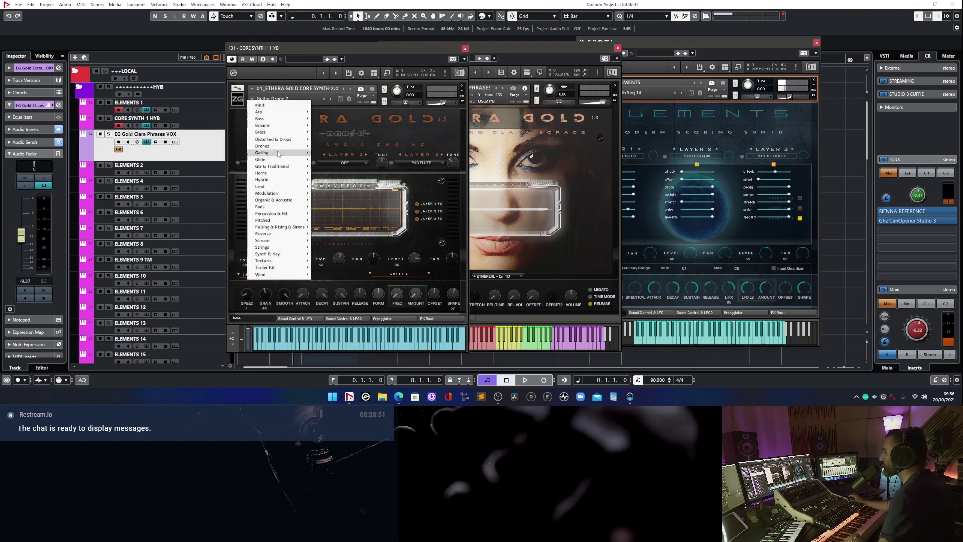
mouse_move(278, 153)
mouse_move(281, 133)
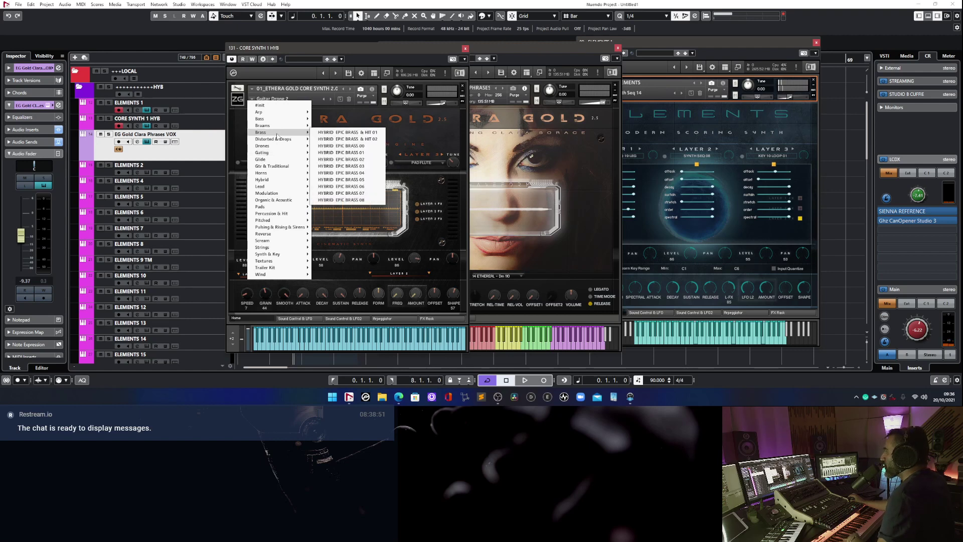
left_click(371, 165)
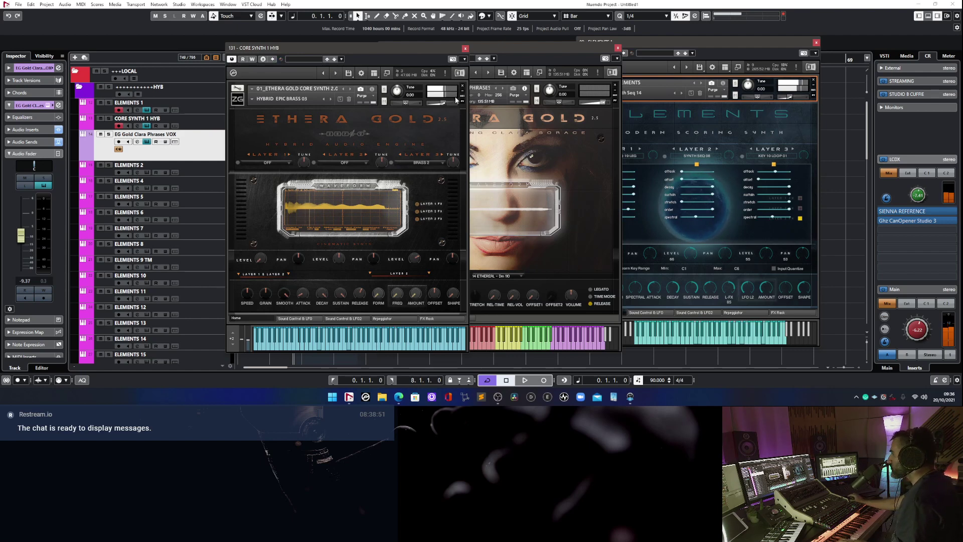
mouse_move(457, 291)
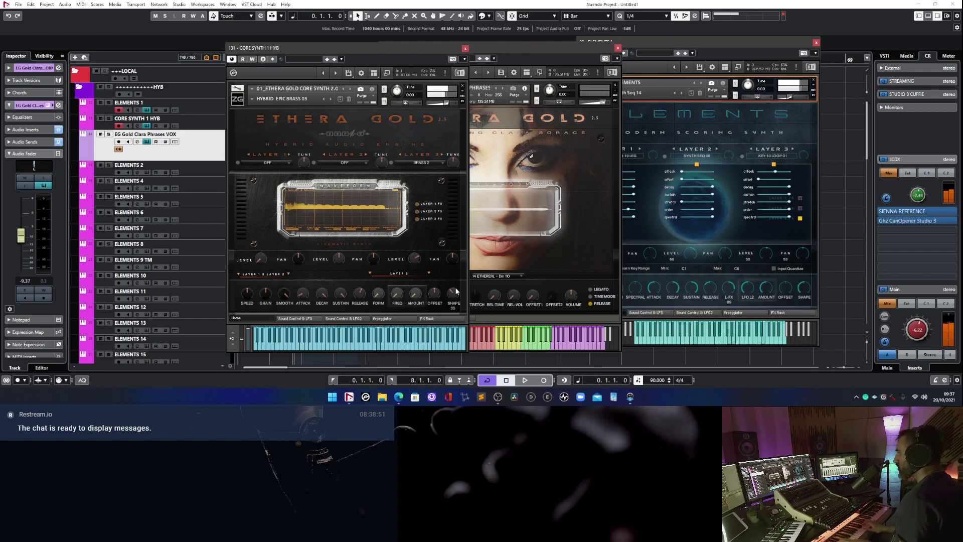
left_click_drag(456, 291, 456, 285)
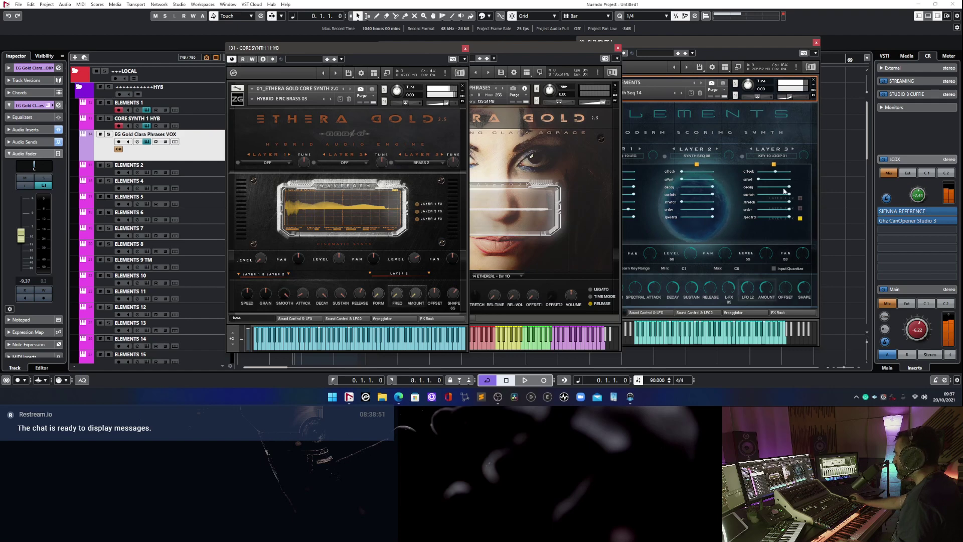
Rebalance the Elements layers with levels of 56, 72 and 45 for layers 1 to 3, and try different spectral settings.
left_click(802, 242)
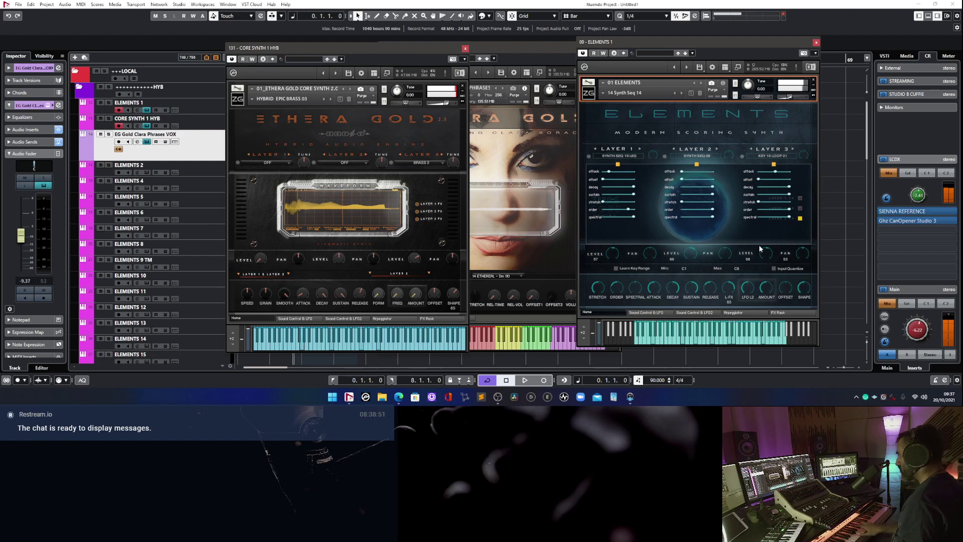
left_click_drag(610, 257, 613, 252)
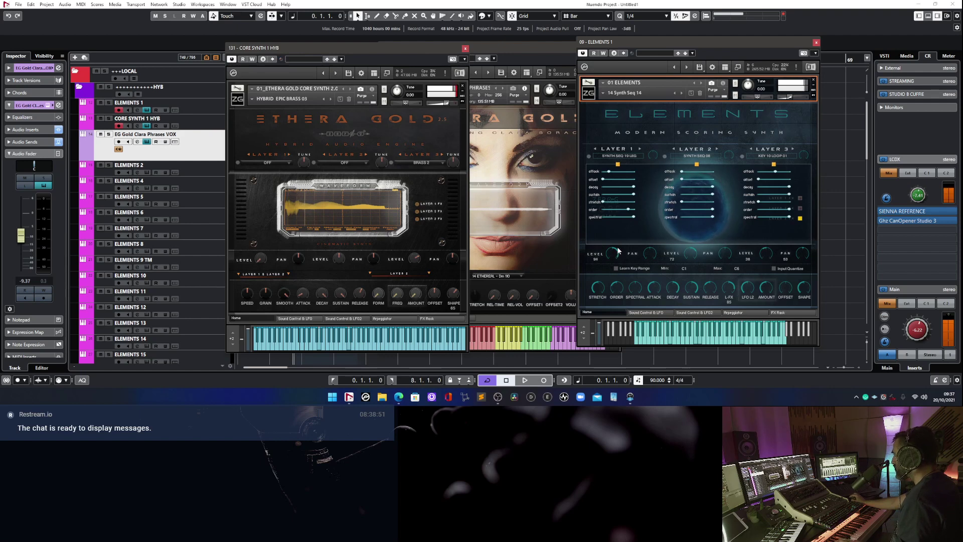
left_click_drag(618, 250, 619, 254)
left_click_drag(635, 220, 631, 218)
left_click_drag(711, 218, 690, 215)
left_click_drag(619, 251, 617, 254)
left_click_drag(795, 221, 763, 215)
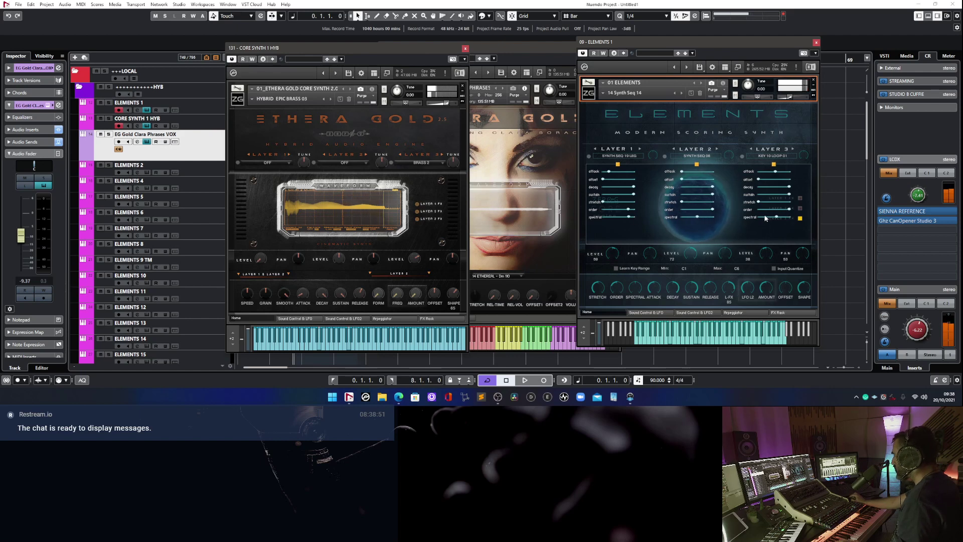
left_click_drag(698, 217, 716, 216)
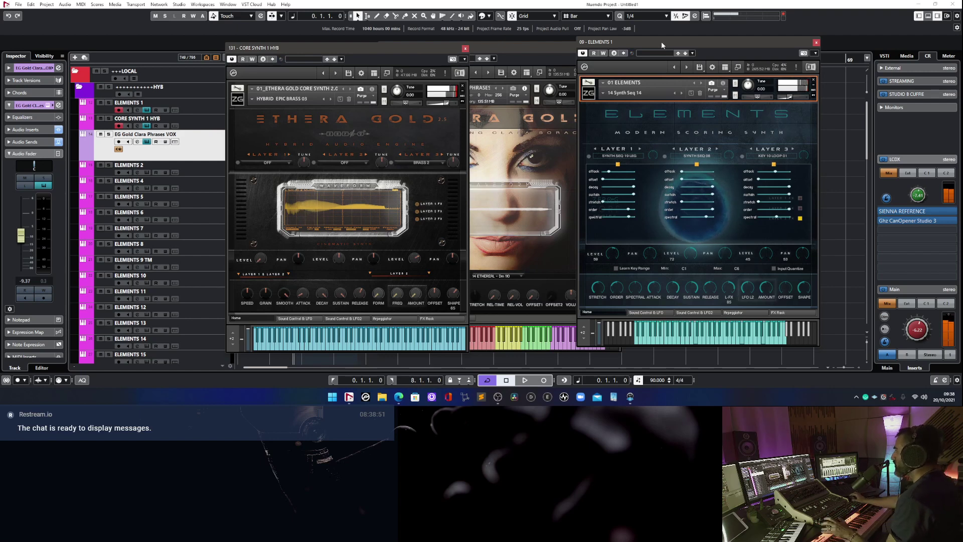
With Input Quantize on and playback running, lower ELEMENTS 1's convolution send to -51.5 and check the Elements effects rack.
key("space")
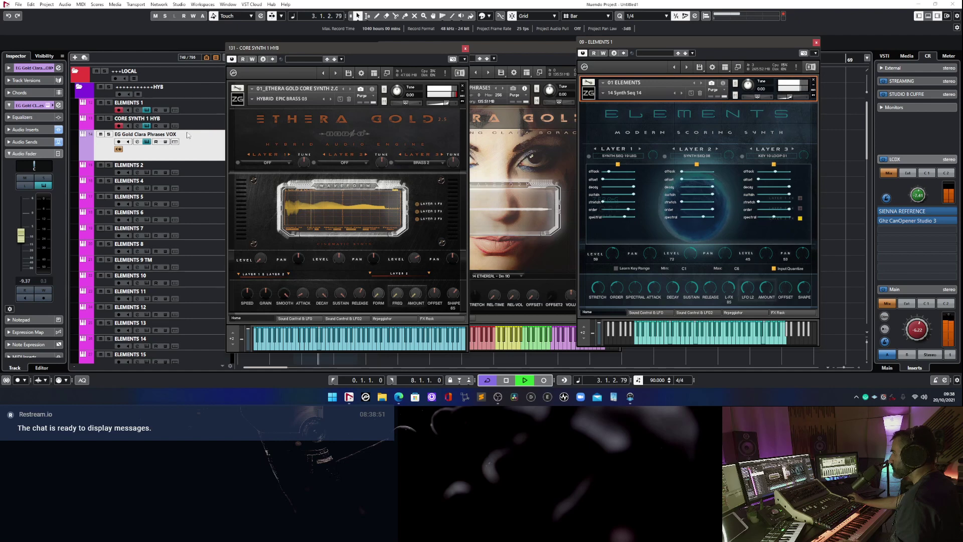
left_click(129, 102)
left_click(18, 142)
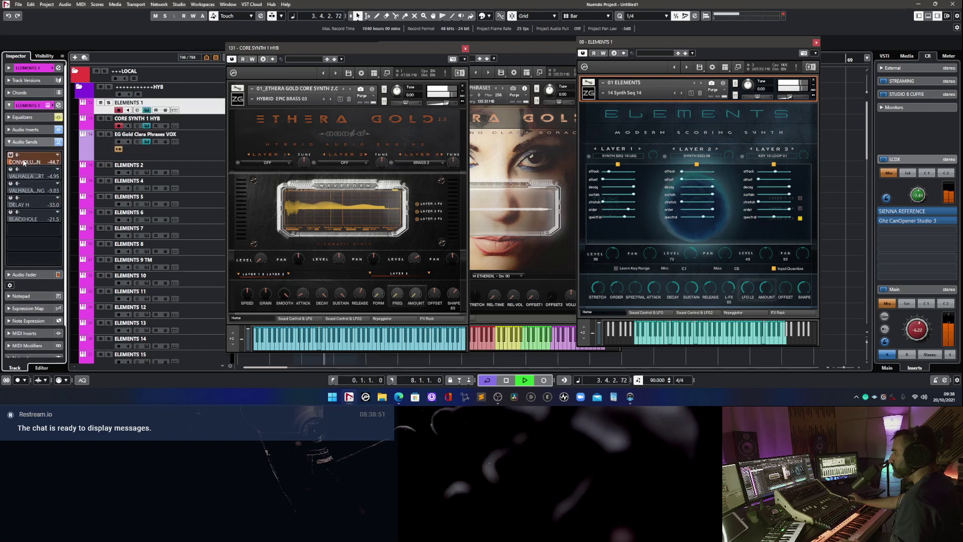
left_click(780, 311)
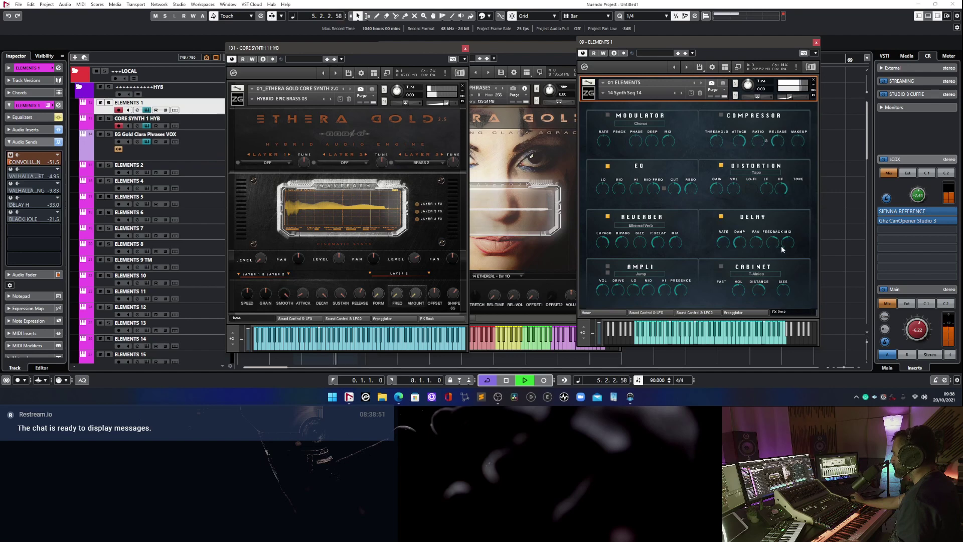
left_click(598, 312)
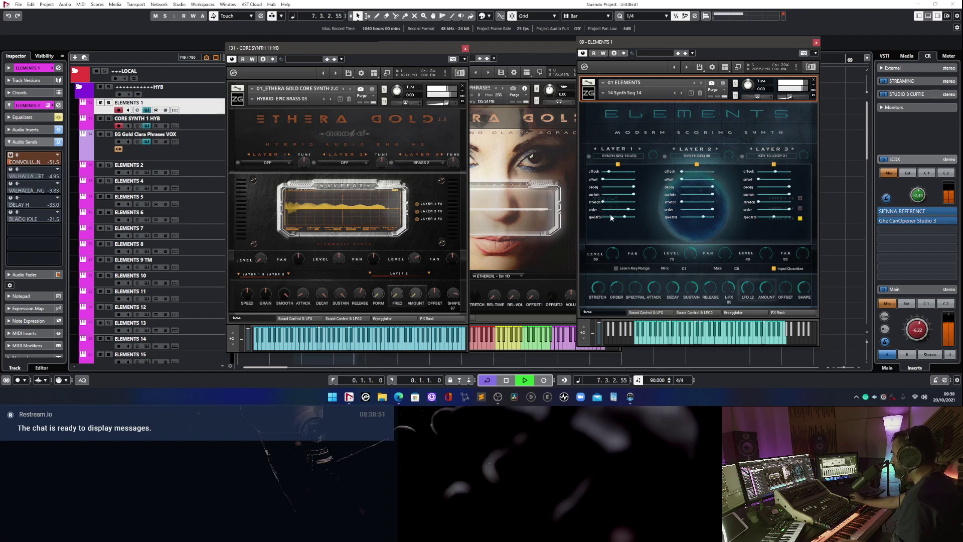
Load the 11 Key Sequence 02 preset from the Keys category into ELEMENTS 1.
left_click(603, 93)
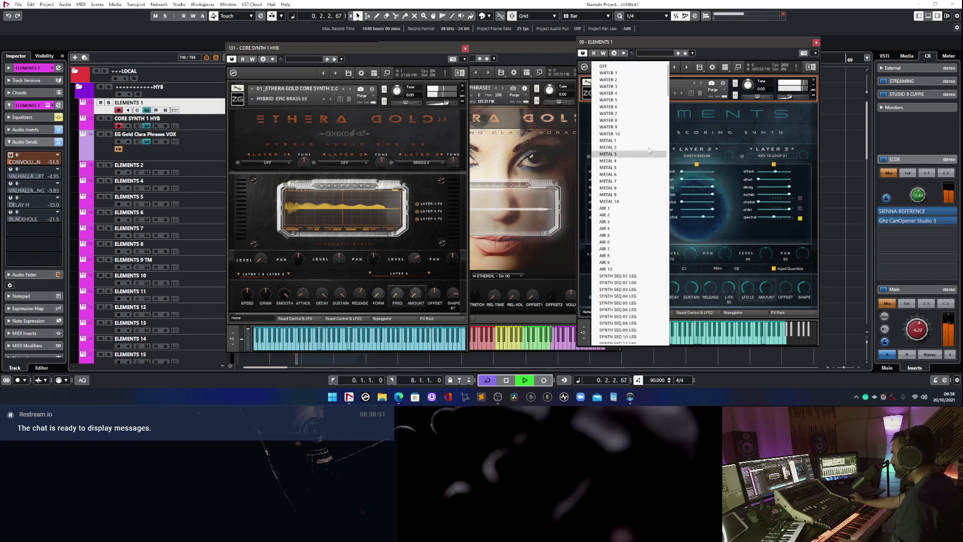
left_click(673, 141)
left_click(604, 93)
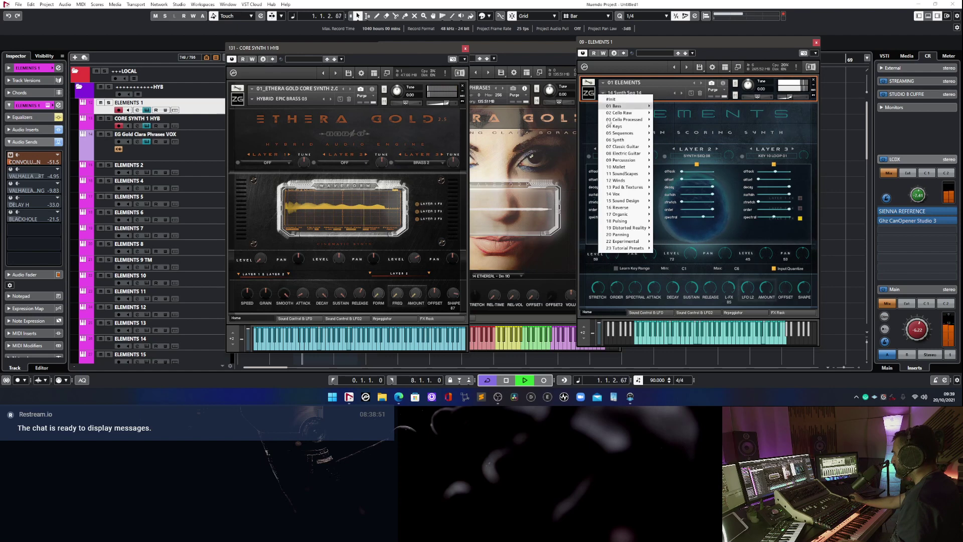
mouse_move(610, 128)
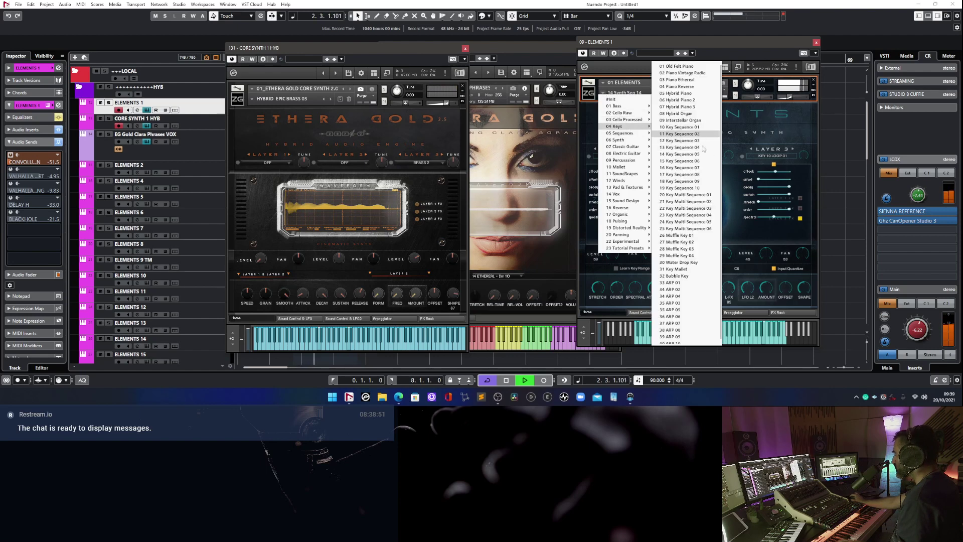
key("Return")
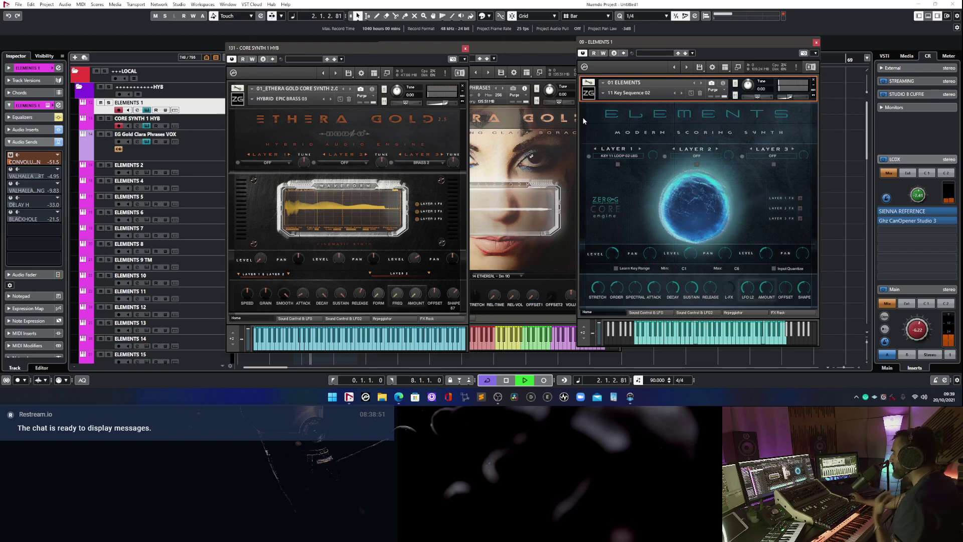
Try the 16 Cello Half + 4th + Legno preset in ELEMENTS 1, and switch to 17 Cello Half + 4th + 16th.
left_click(605, 94)
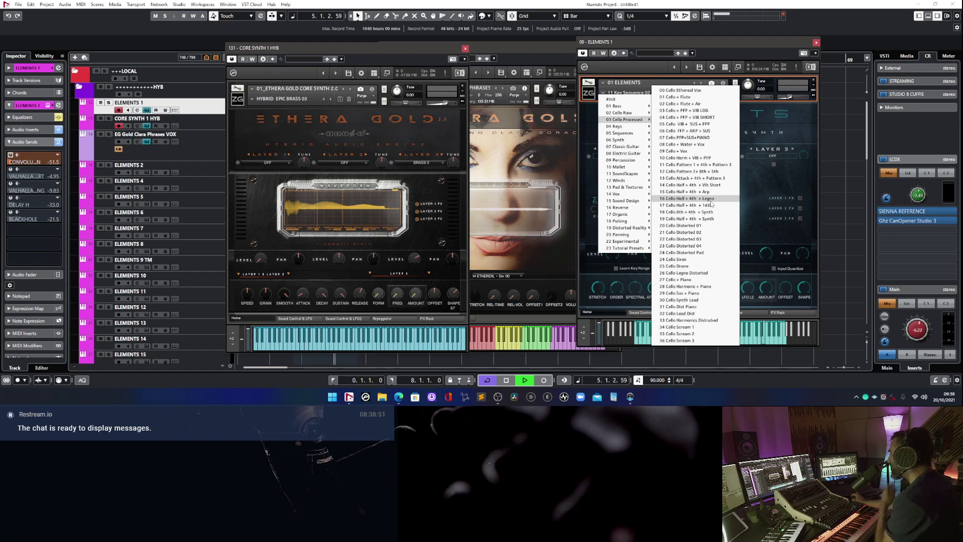
left_click(684, 198)
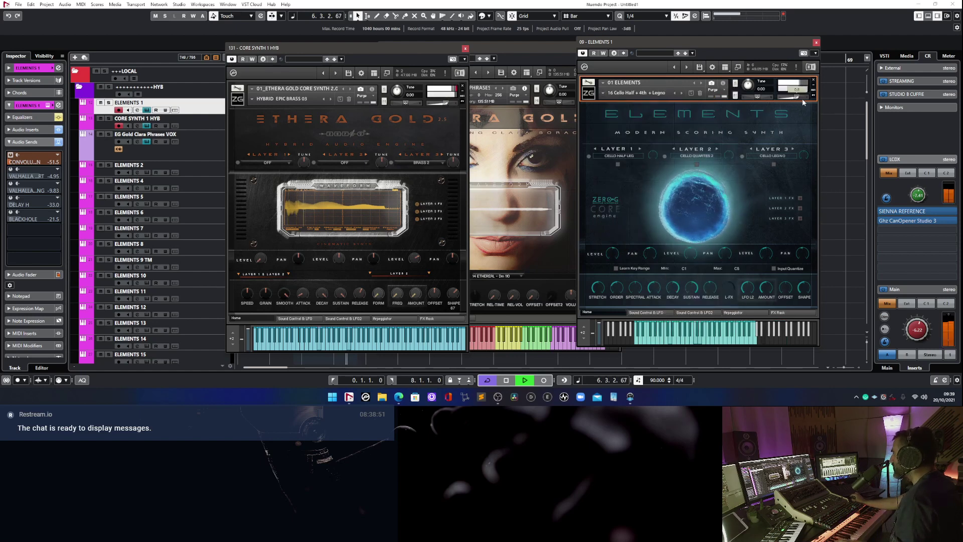
mouse_move(801, 102)
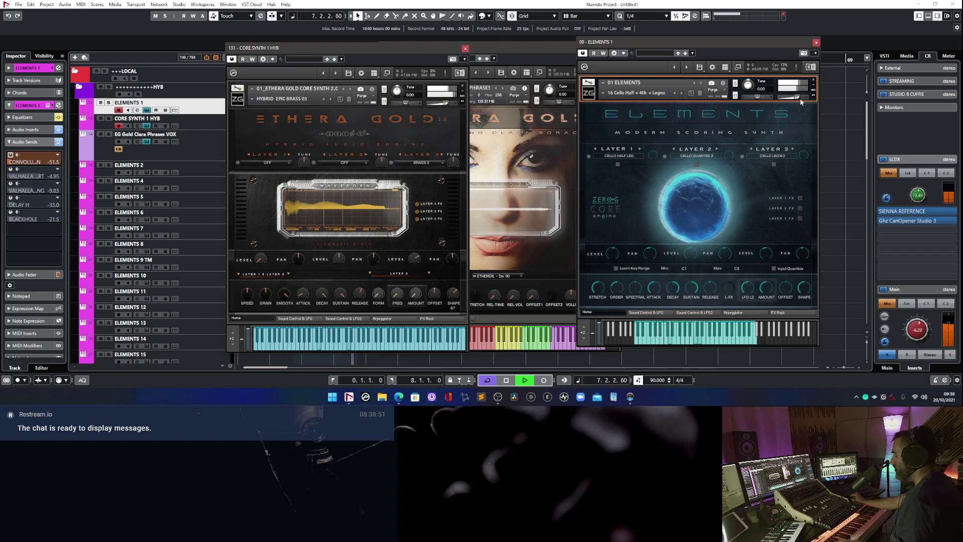
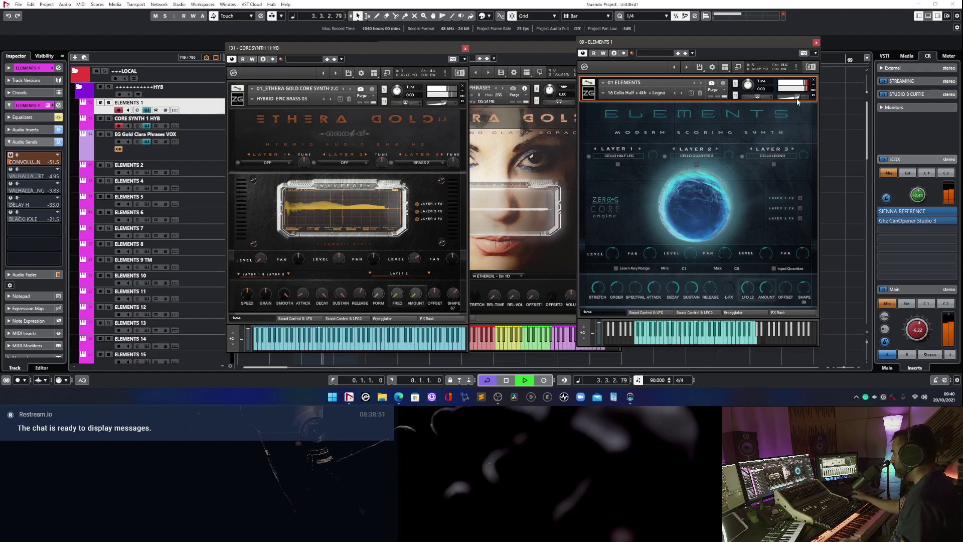
left_click(682, 94)
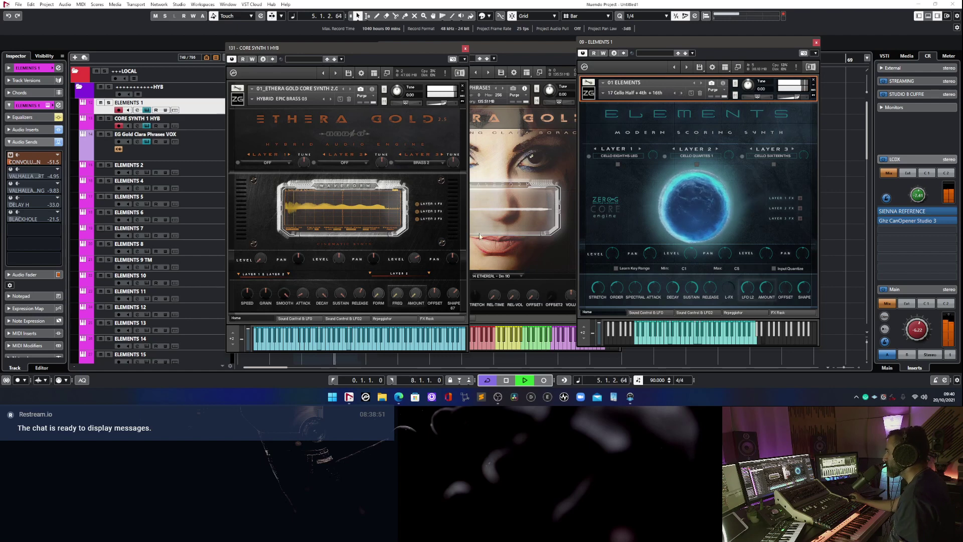
Check the effects rack of ELEMENTS 1 and lower the Ethera Gold core synth's SHAPE amount to 50.
left_click(797, 314)
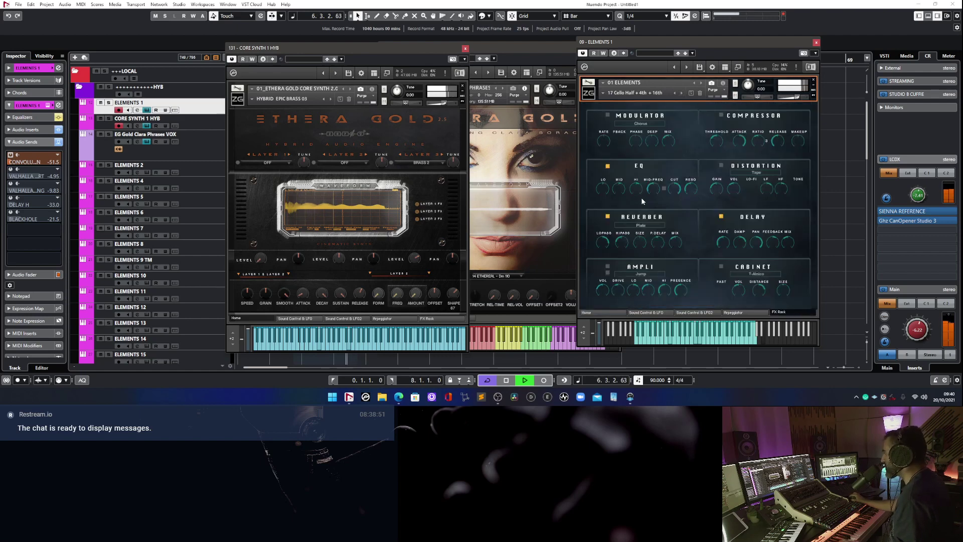
left_click(588, 312)
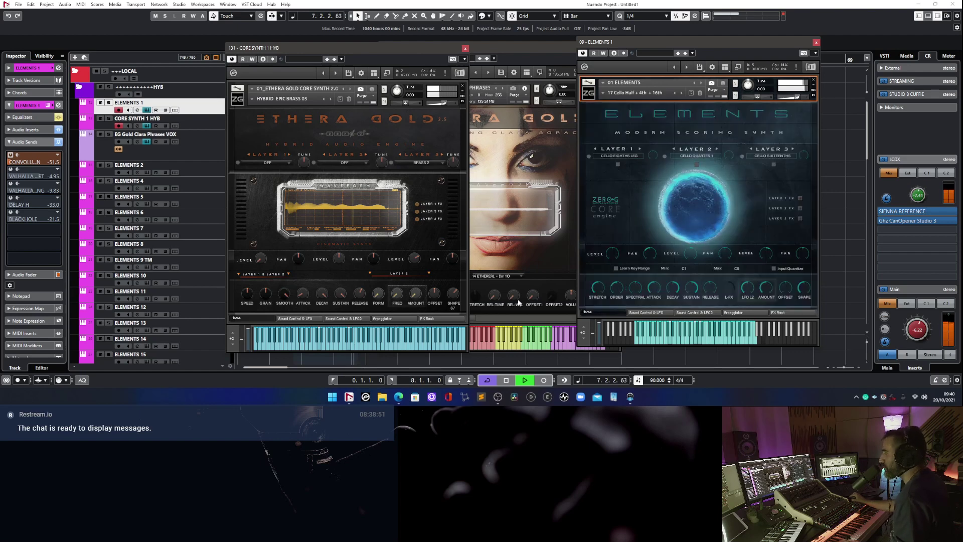
left_click_drag(458, 294, 458, 299)
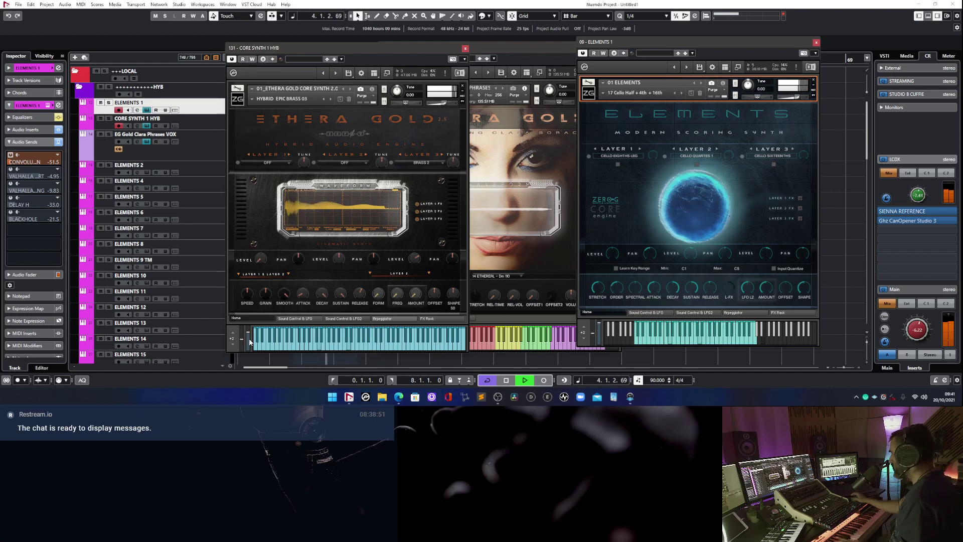
Set Elements layer 1 to the half-note cello source and layer 3 to CELLO QUARTES 1, and rebalance both layers' levels.
left_click(753, 150)
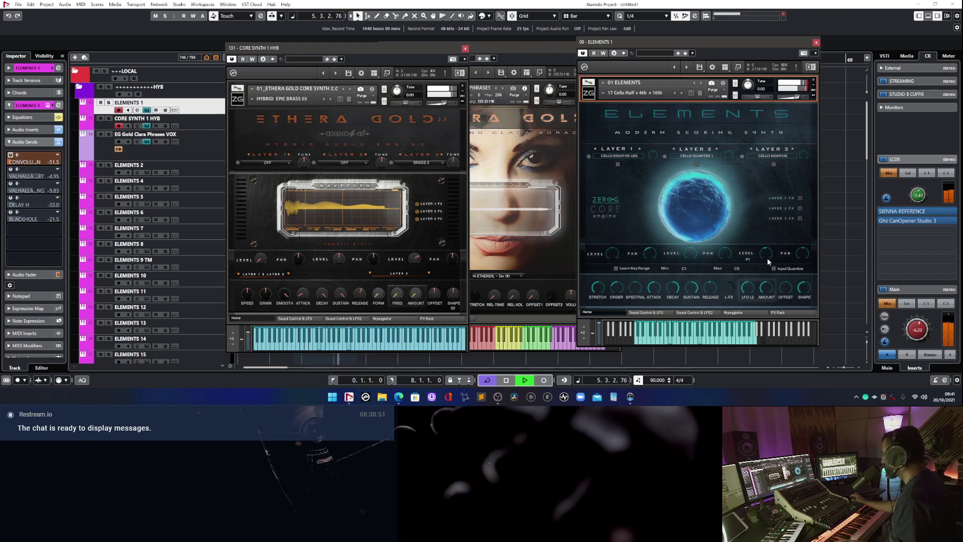
mouse_move(766, 259)
left_mouse_down()
mouse_move(768, 246)
mouse_move(768, 254)
left_mouse_up()
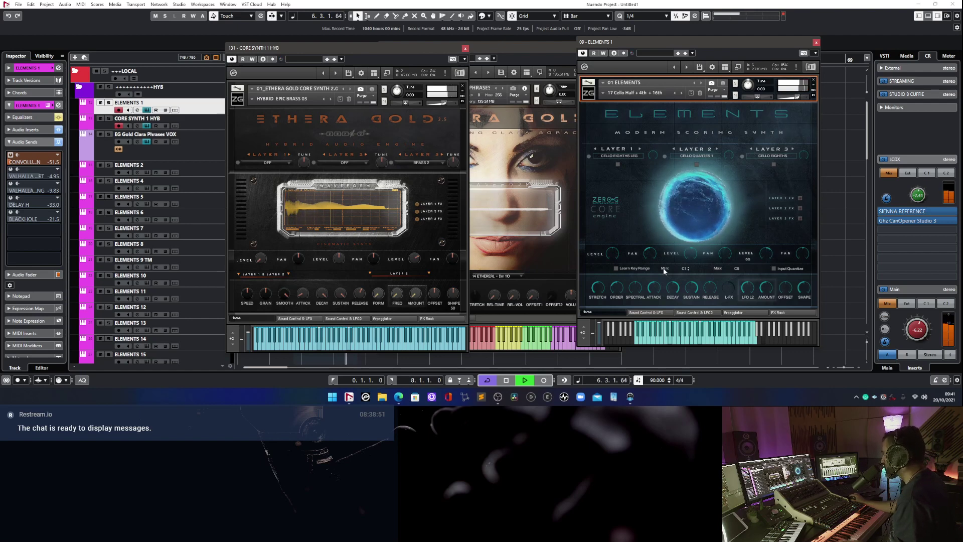
left_click(595, 149)
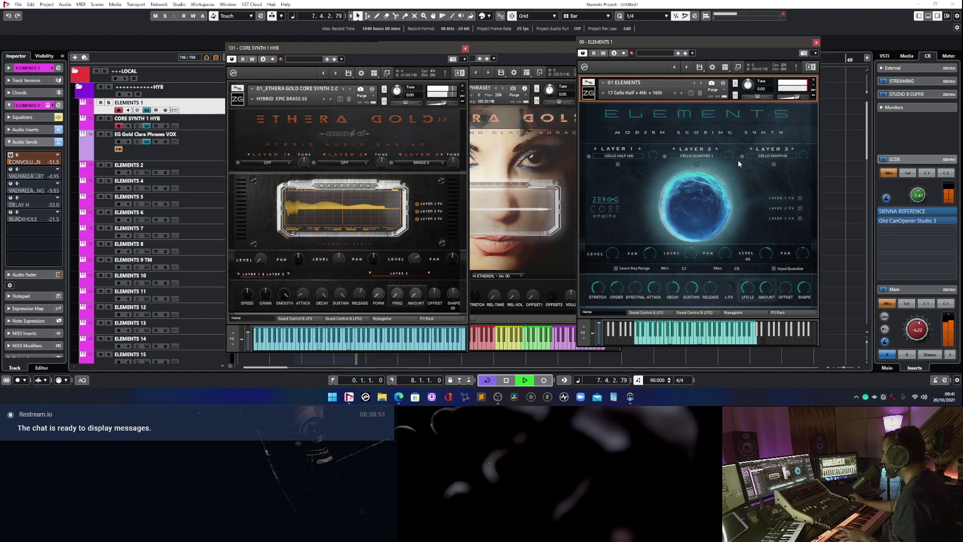
left_click(751, 149)
left_click(752, 149)
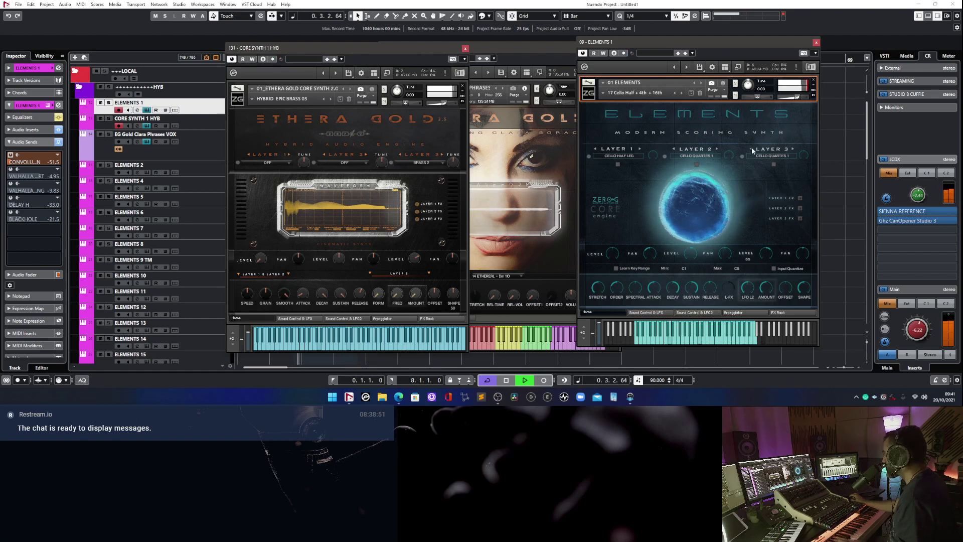
left_click_drag(769, 252, 771, 251)
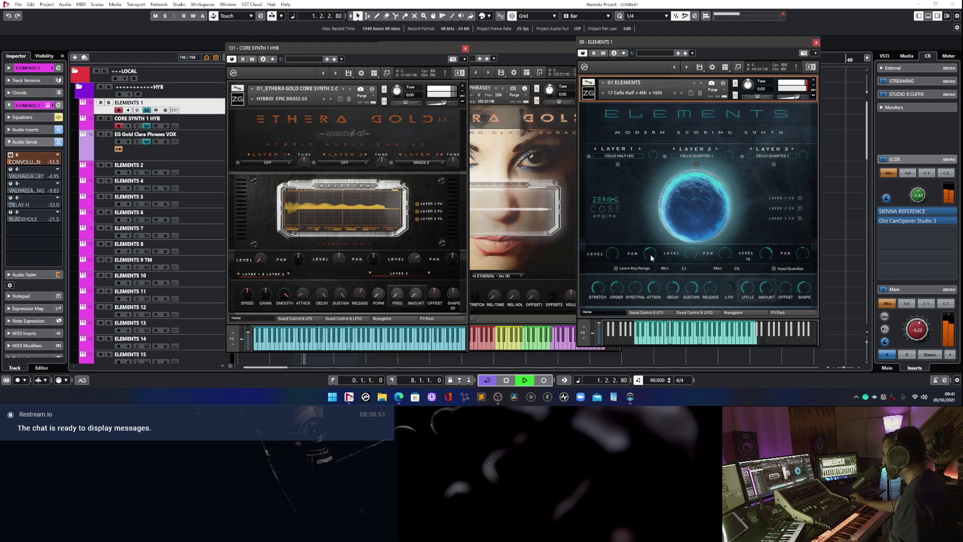
left_click_drag(619, 242, 620, 254)
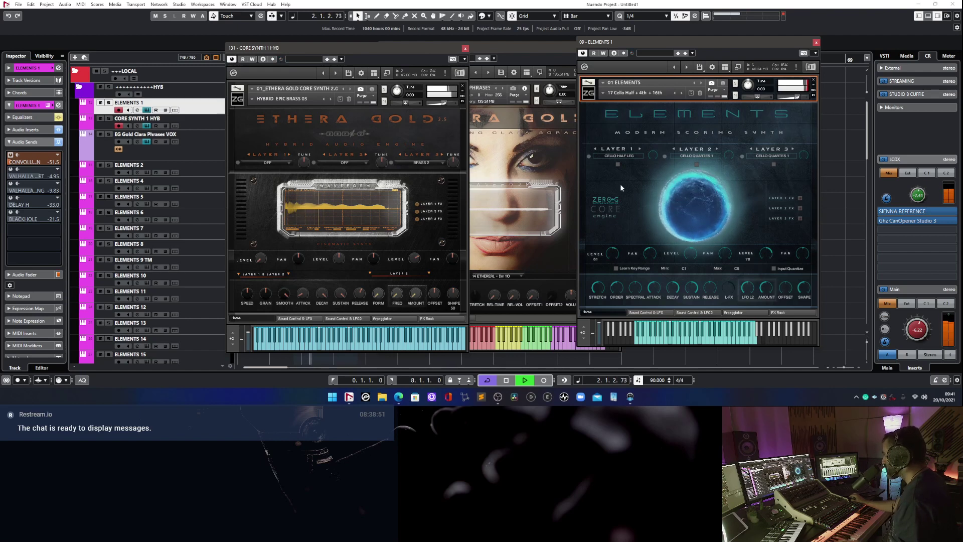
Try a SYNTH SEQ source on Elements layer 1 and raise the layer's level to 78.
left_click(696, 164)
left_click(618, 155)
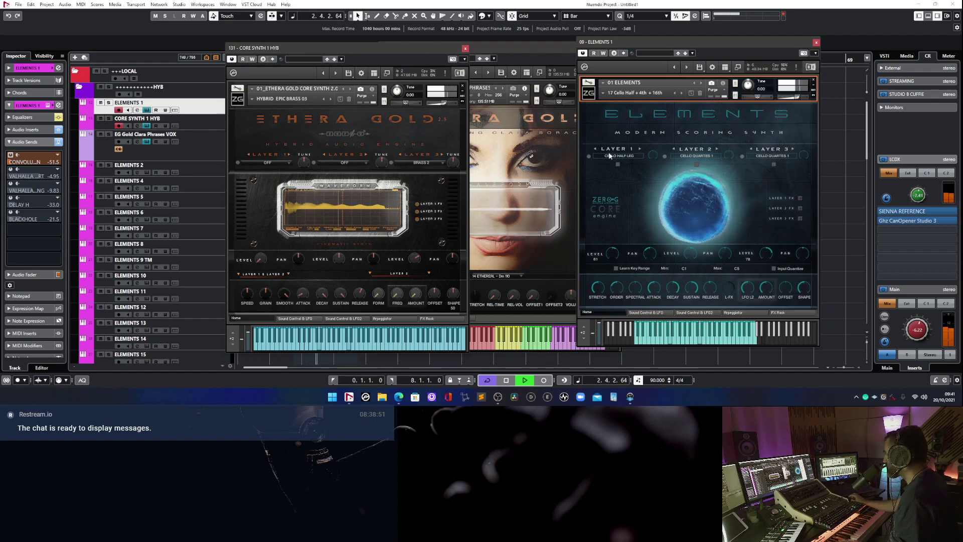
left_click(617, 155)
scroll(627, 250, "down", 5)
left_click(620, 303)
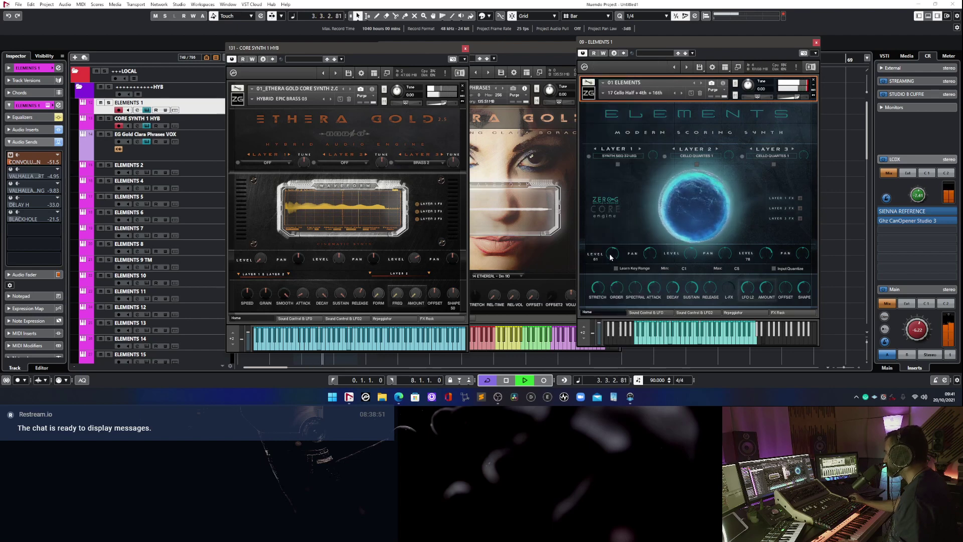
left_click_drag(612, 256, 612, 251)
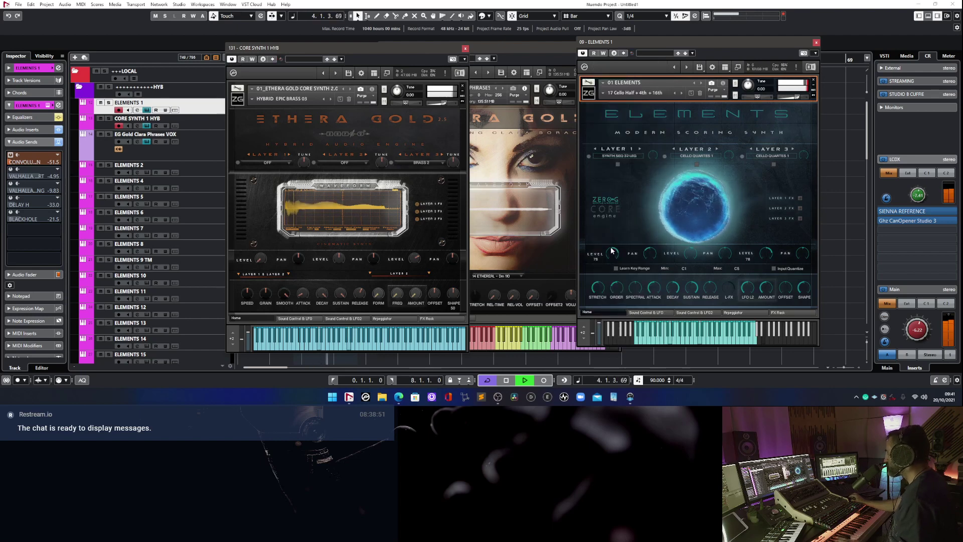
Audition neighbouring SYNTH SEQ sources on layer 1 and set the levels of layers 2 and 3 to 62 and 47.
left_click(595, 150)
left_click(595, 150)
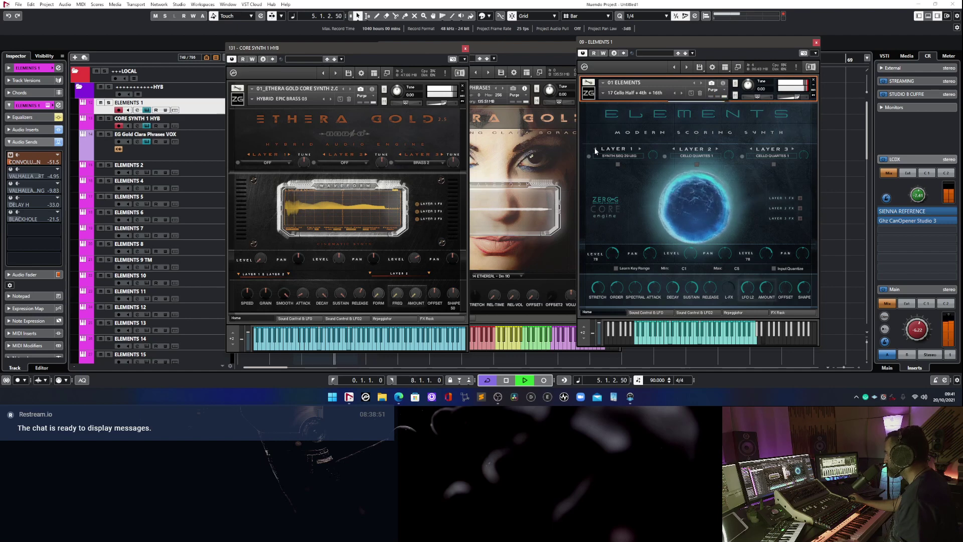
left_click_drag(772, 242, 765, 256)
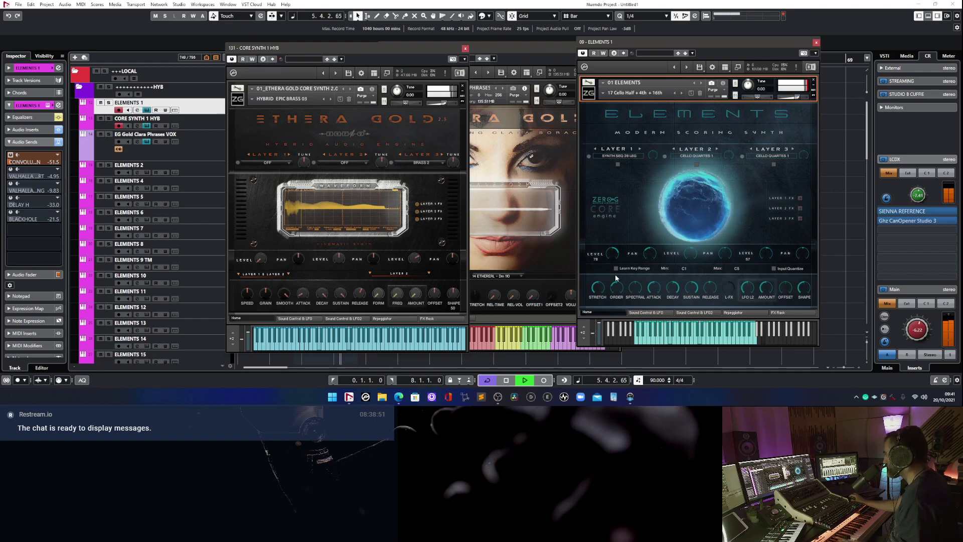
left_click(595, 149)
left_click(595, 149)
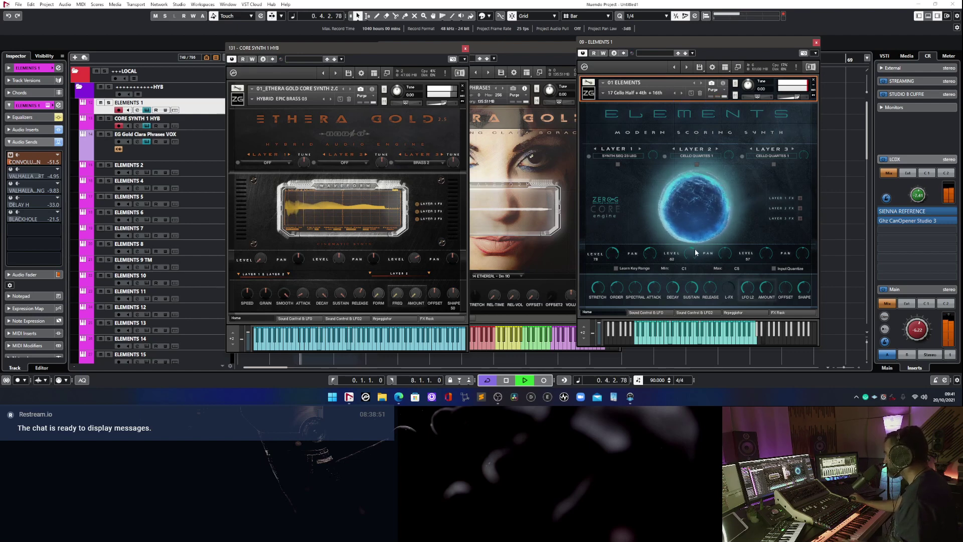
right_click(765, 254)
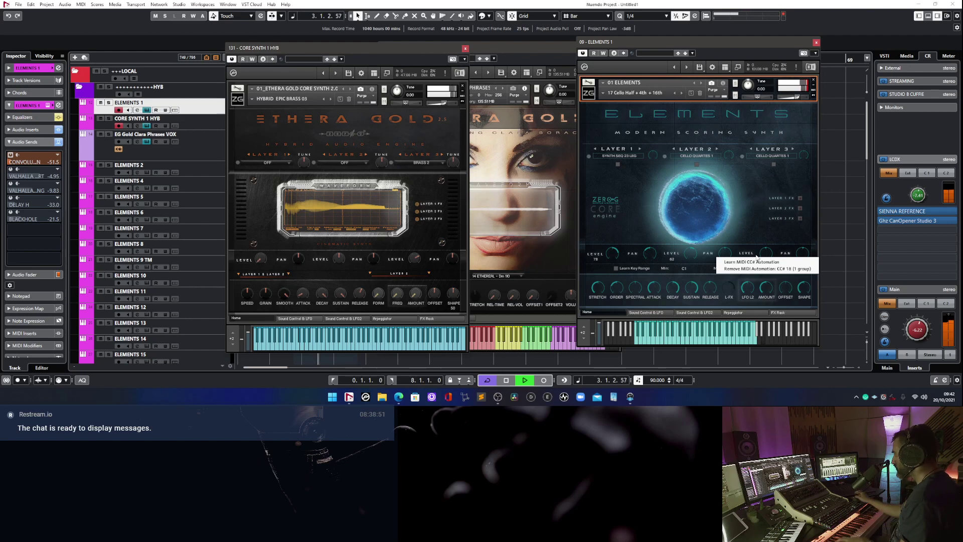
Change Elements layer 1 to the SYNTH-07 source and set its level to 87.
left_click(628, 171)
left_click(625, 157)
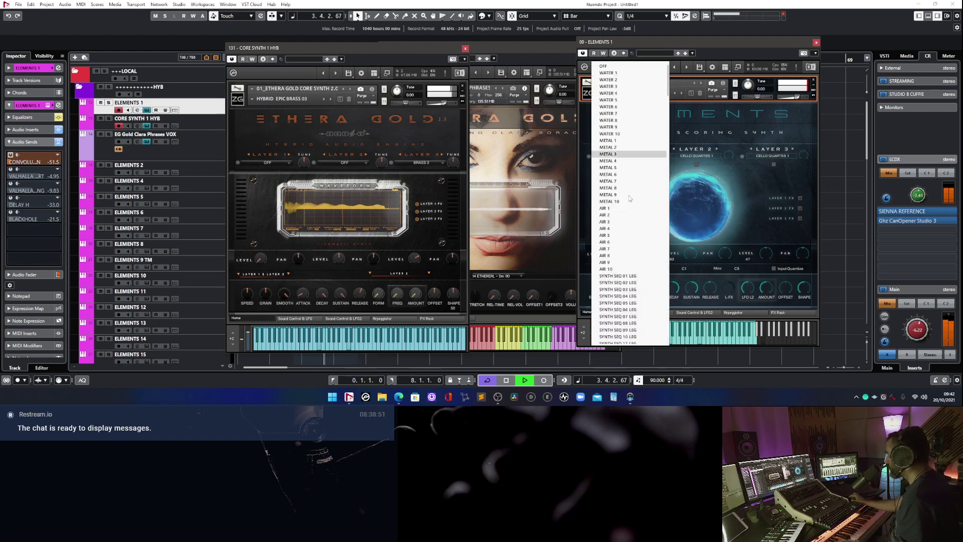
scroll(627, 211, "up", 5)
left_click(618, 187)
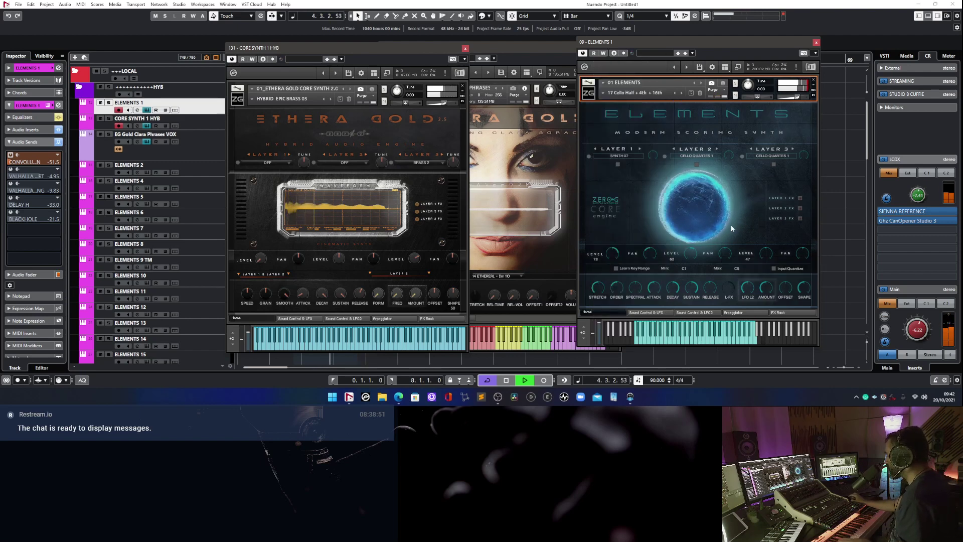
left_click_drag(605, 253, 613, 258)
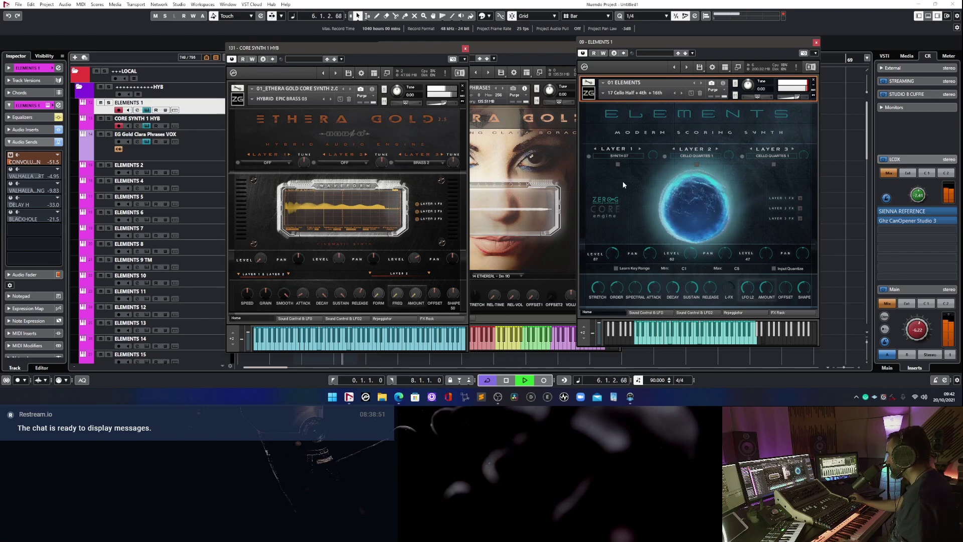
Adjust layer 1's spectral amount and fine-tune its level.
left_click(618, 164)
left_click_drag(618, 216, 628, 216)
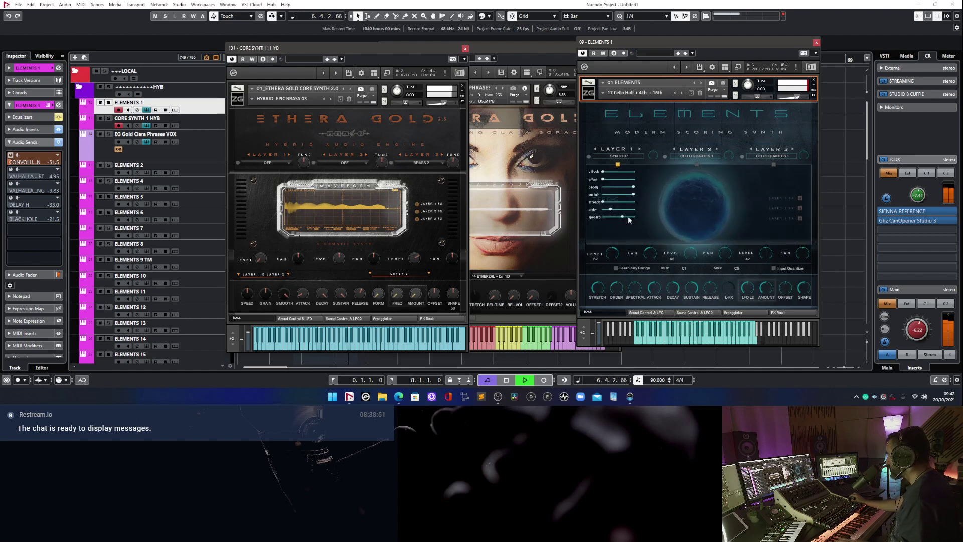
left_click_drag(614, 254, 615, 257)
Change the reverb type in the Elements effects rack to 3000 Long Verb and return to the layer overview.
left_click(795, 311)
left_click(641, 226)
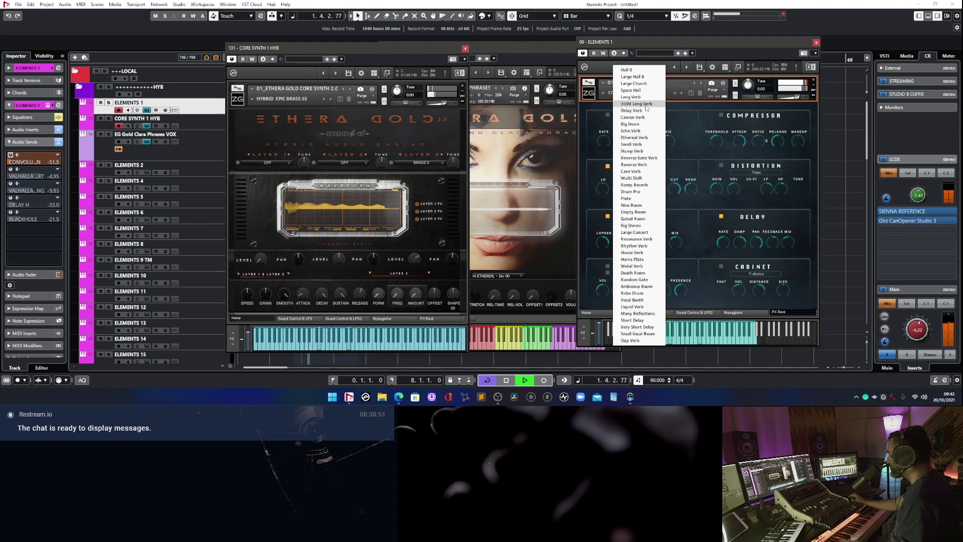
key("Return")
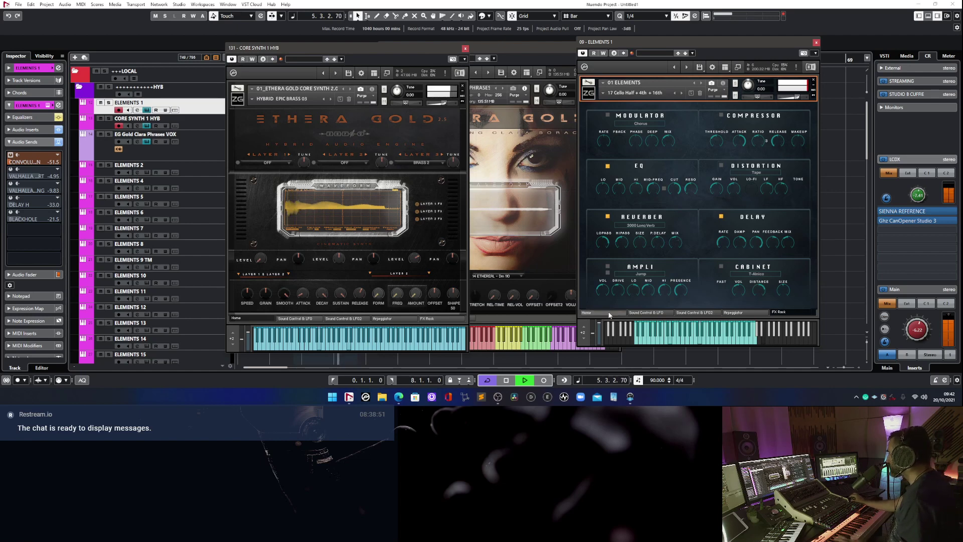
left_click(587, 313)
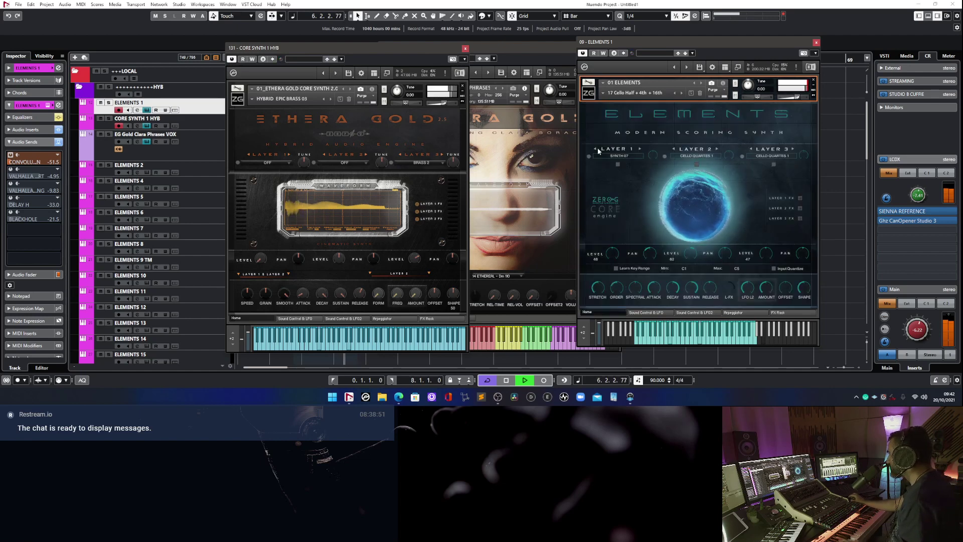
Check the MIDI CC automation options for the level control of Elements layer 1.
right_click(613, 255)
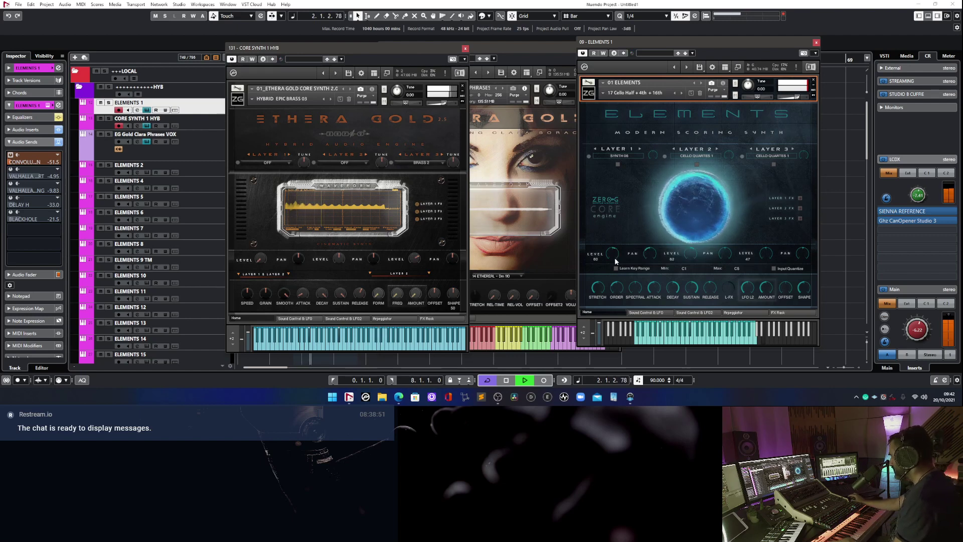
right_click(615, 256)
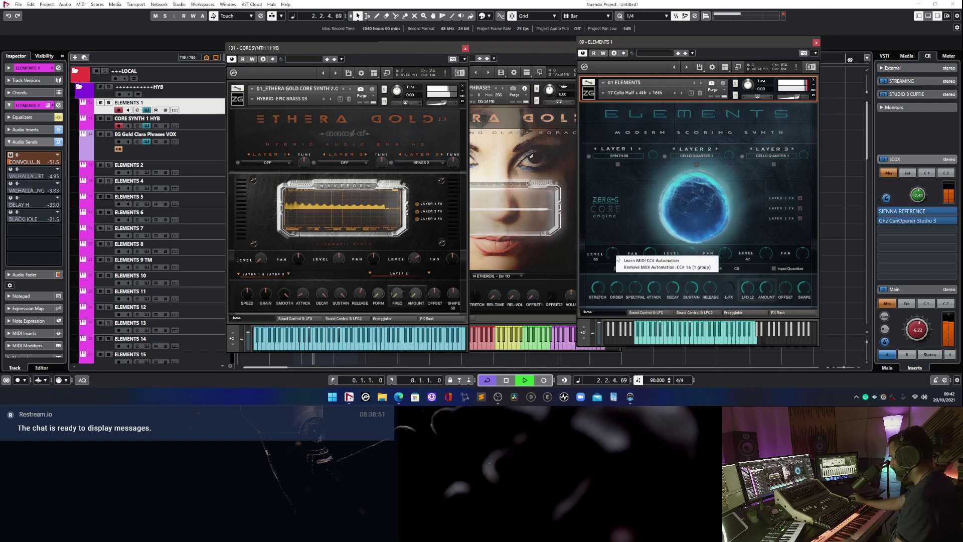
left_click(774, 166)
Tune Elements layer 2 to -12.00, advance it to the next cello quarters source, and adjust its spectral amount.
left_click(773, 164)
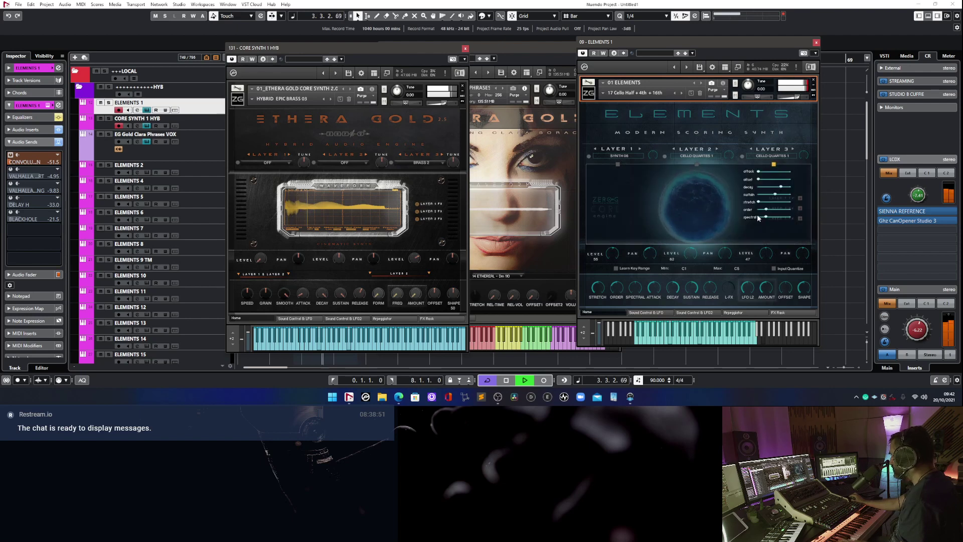
left_click(697, 164)
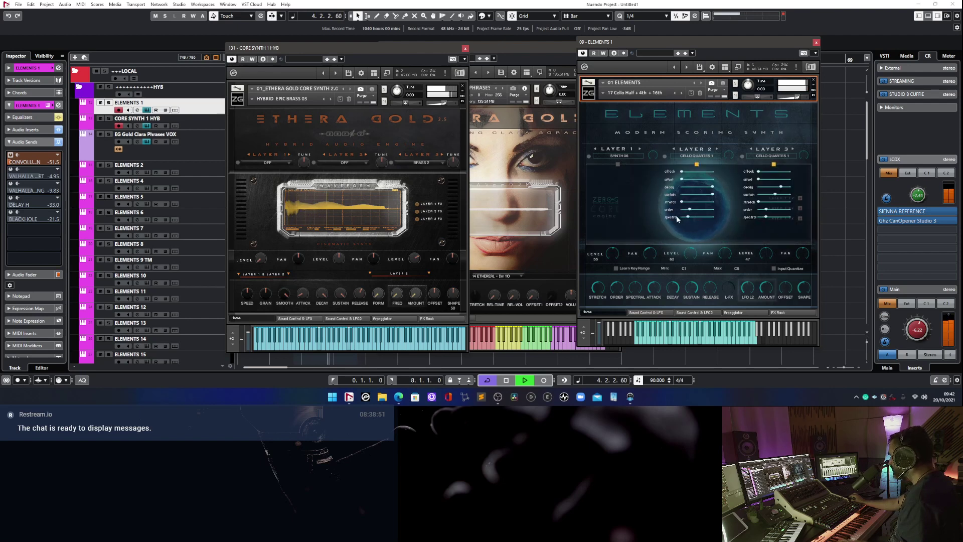
left_click_drag(680, 217, 688, 215)
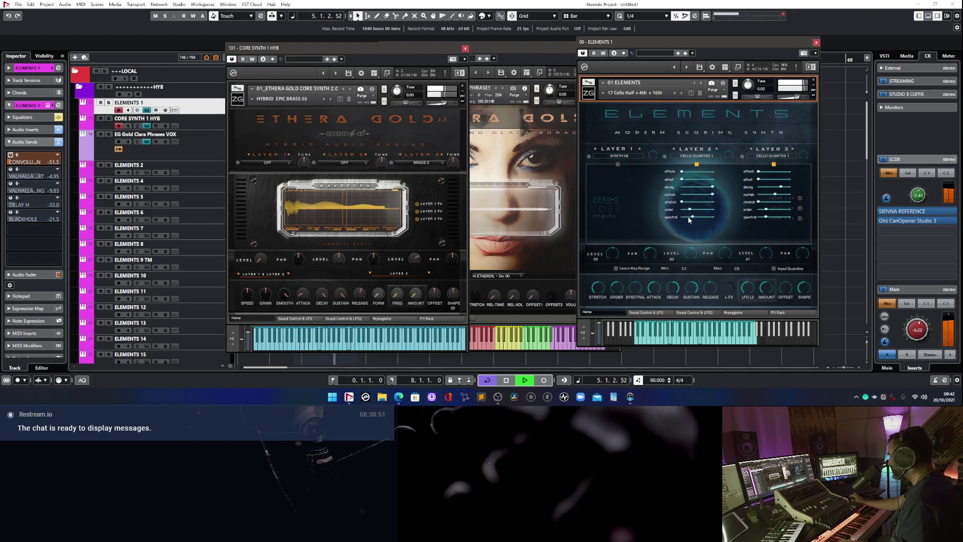
left_click_drag(732, 158, 725, 156)
left_click(717, 149)
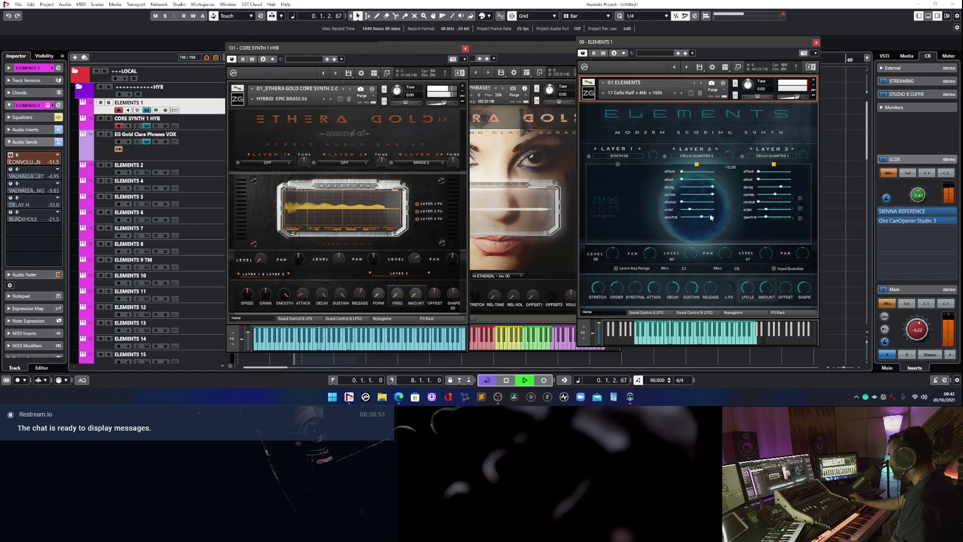
left_click_drag(702, 216, 715, 215)
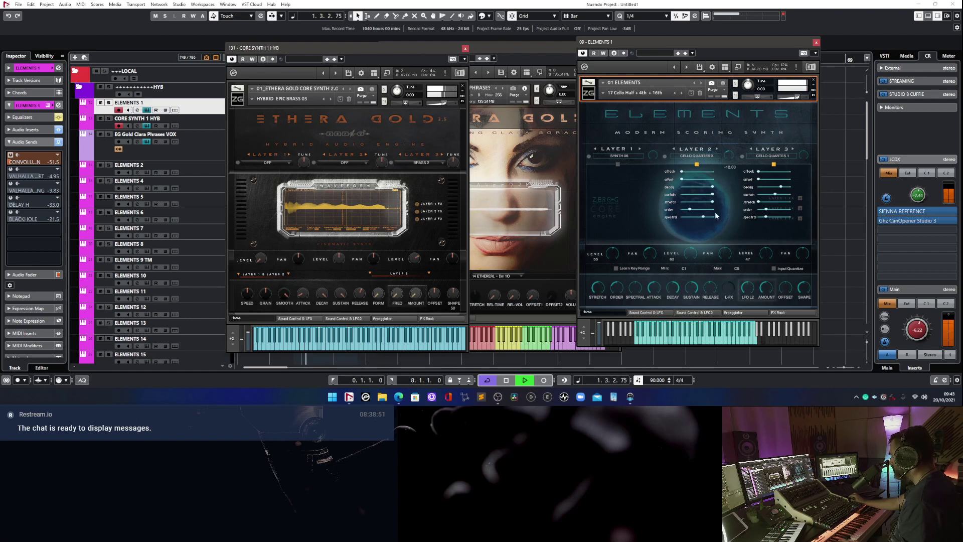
Change Elements layer 3 to the SYNTH SEQ 02 source, raise its spectral amount, and set its level to 67.
left_click(776, 158)
left_click(772, 298)
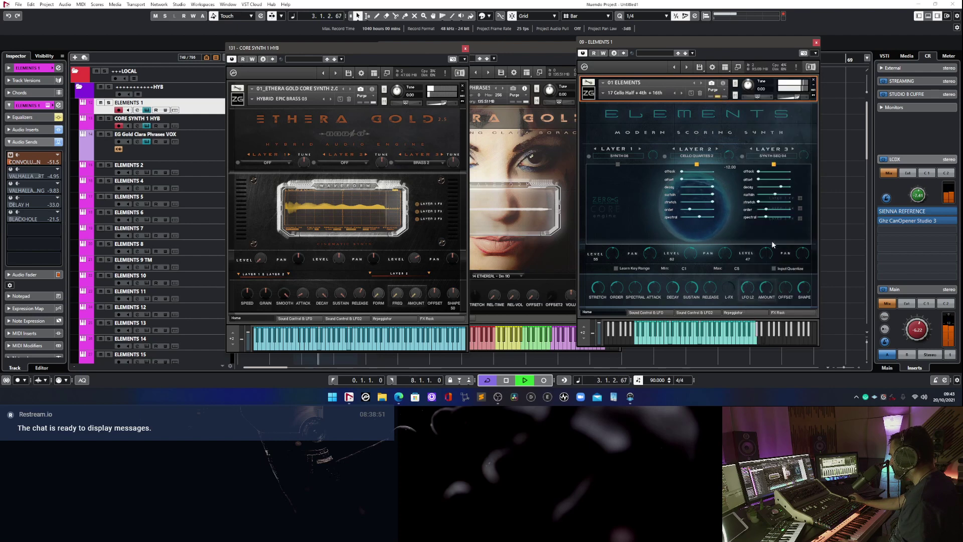
left_click_drag(766, 217, 784, 216)
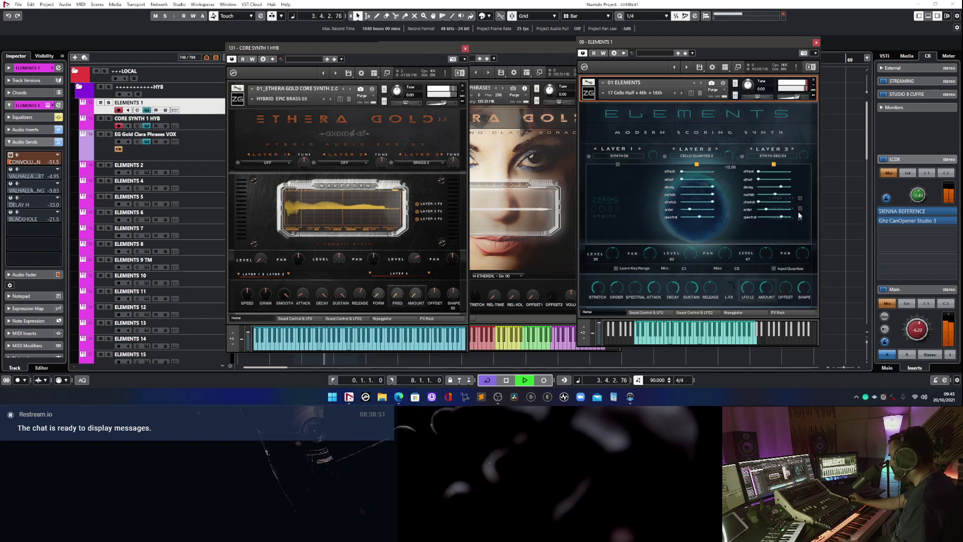
scroll(769, 247, "down", 2)
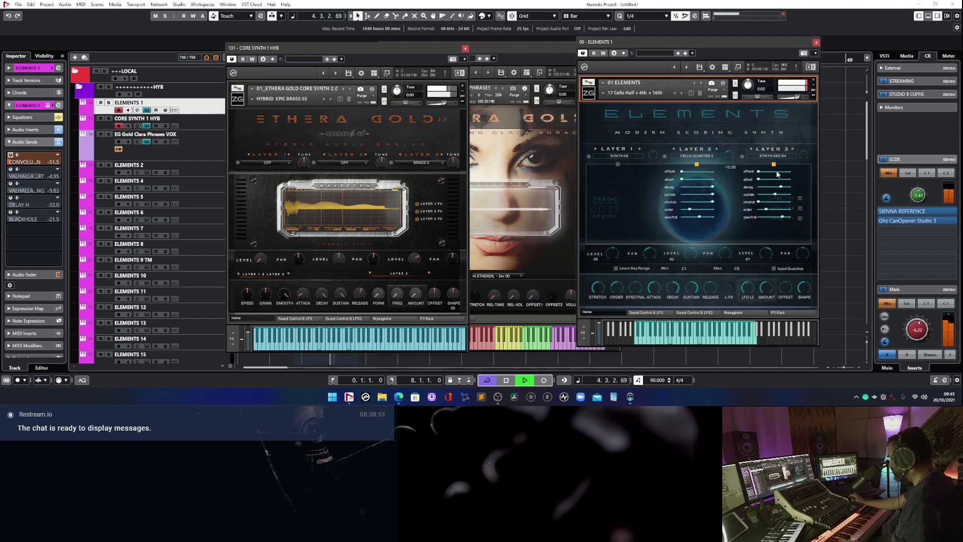
left_click(752, 149)
left_click(752, 149)
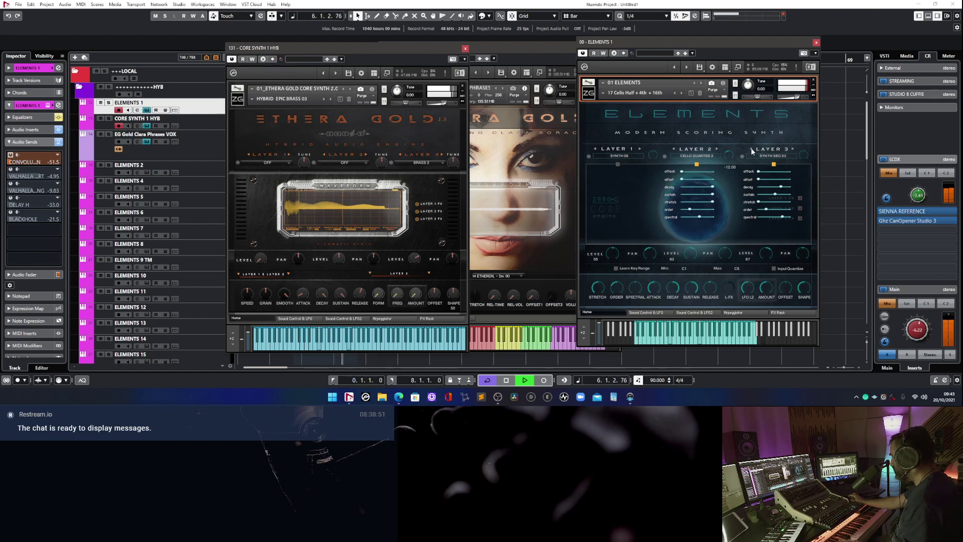
Start MIDI CC learning for layer 3's spectral amount and adjust it.
right_click(789, 219)
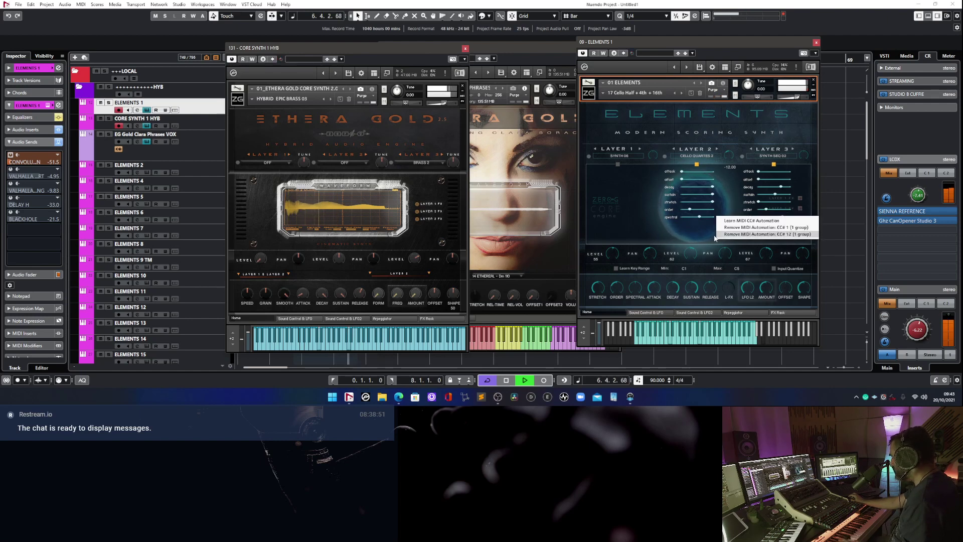
left_click(818, 221)
left_click_drag(784, 218, 786, 217)
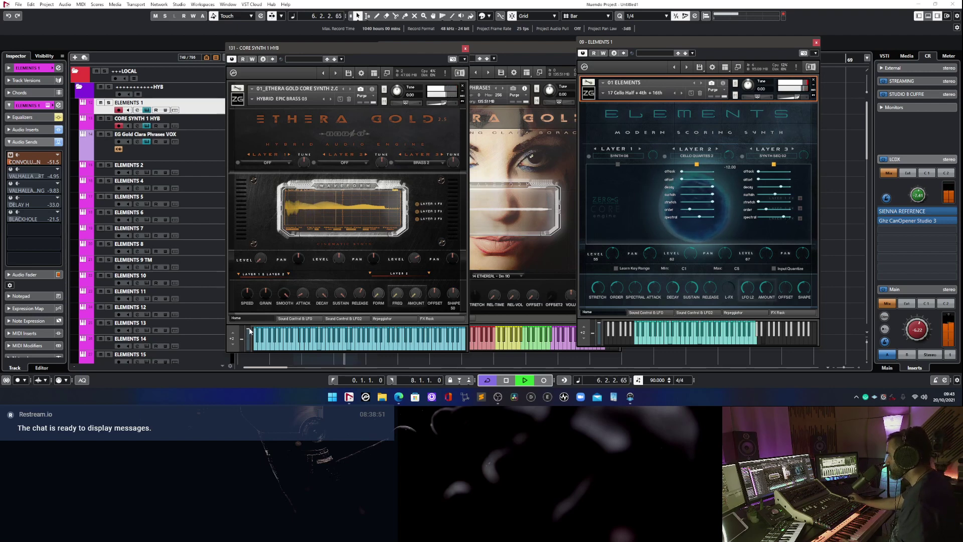
left_click_drag(774, 218, 768, 218)
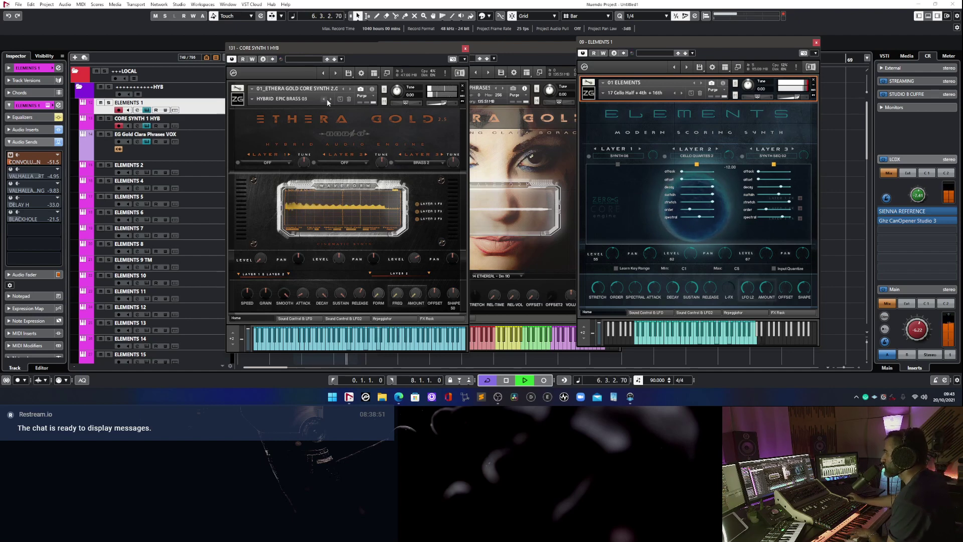
Load the GTR 03 Distorted preset from Gtr & Traditional in the Ethera Gold Core Synth and bring up MIDI CC learning for layer 3's level.
left_click(252, 100)
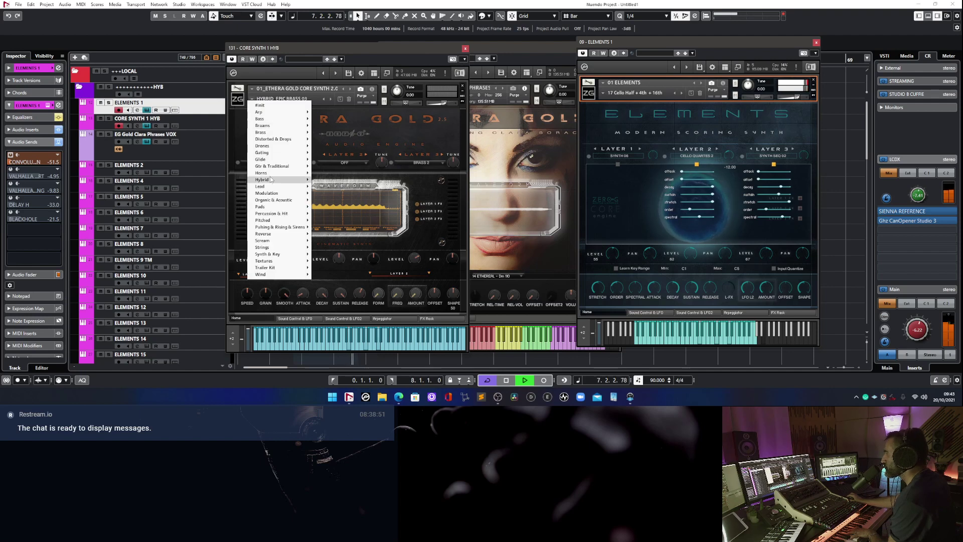
mouse_move(277, 170)
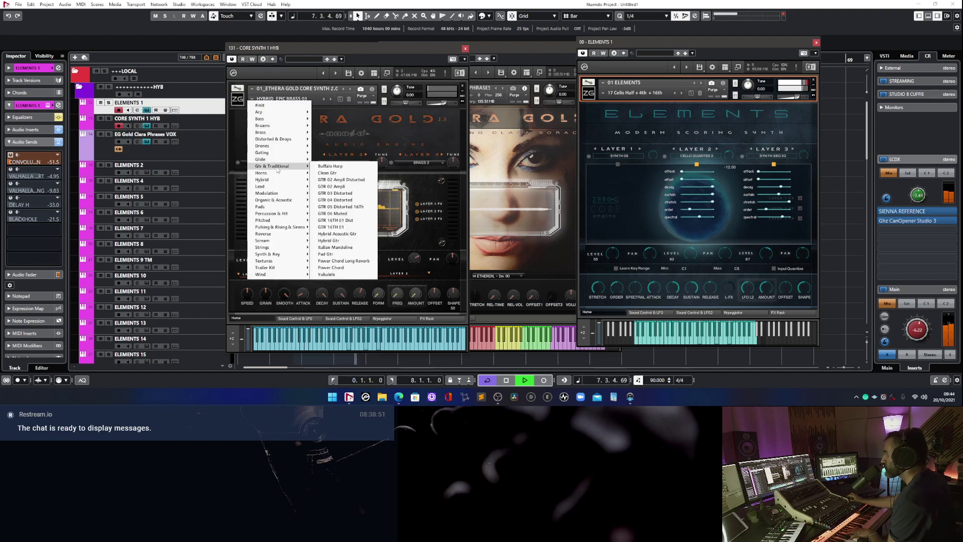
left_click(342, 195)
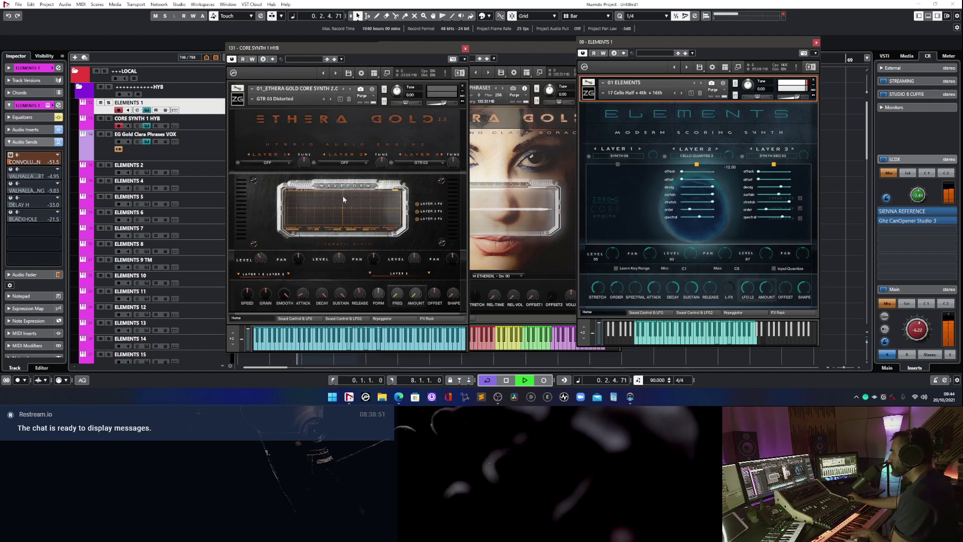
right_click(417, 257)
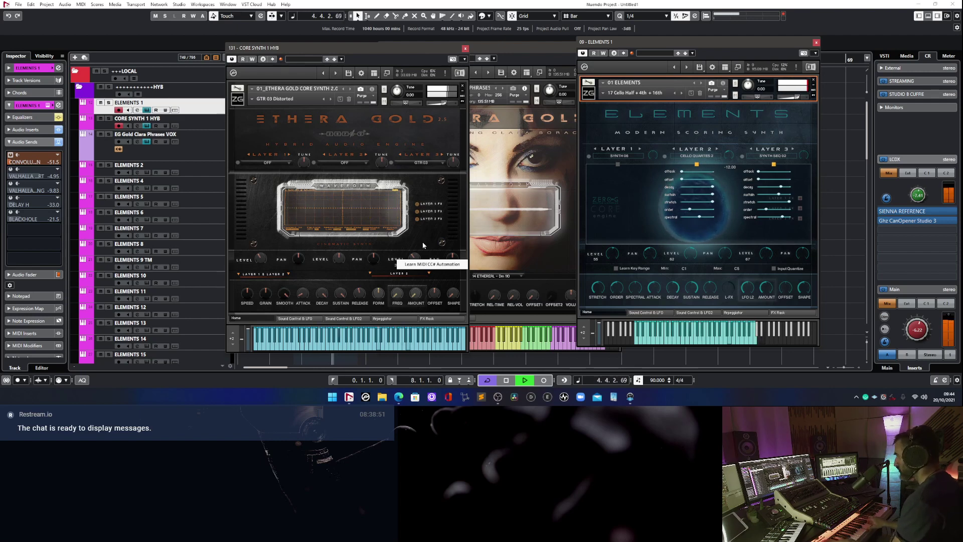
Stop playback with the Core Synth instrument window closed and select the EG Gold Clara Phrases VOX track.
left_click(465, 48)
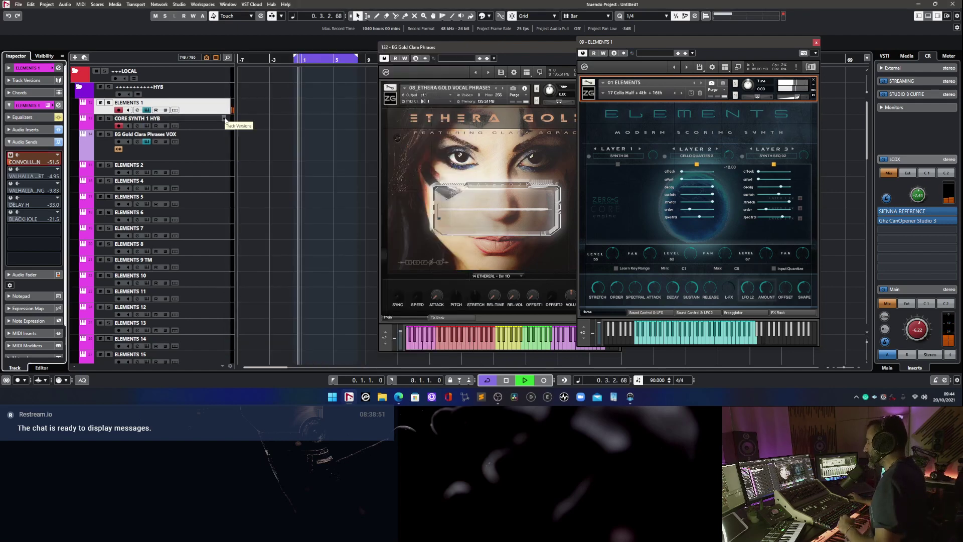
key("space")
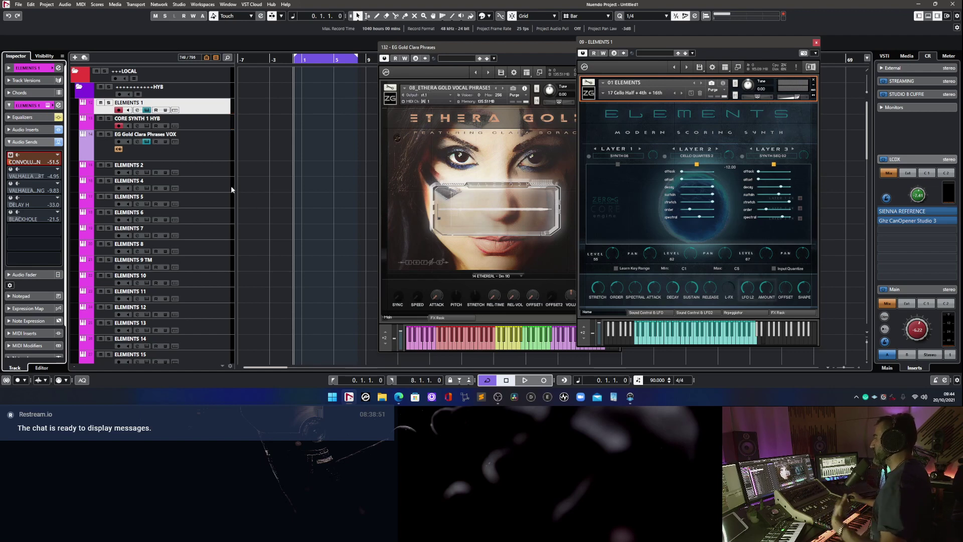
left_click(185, 145)
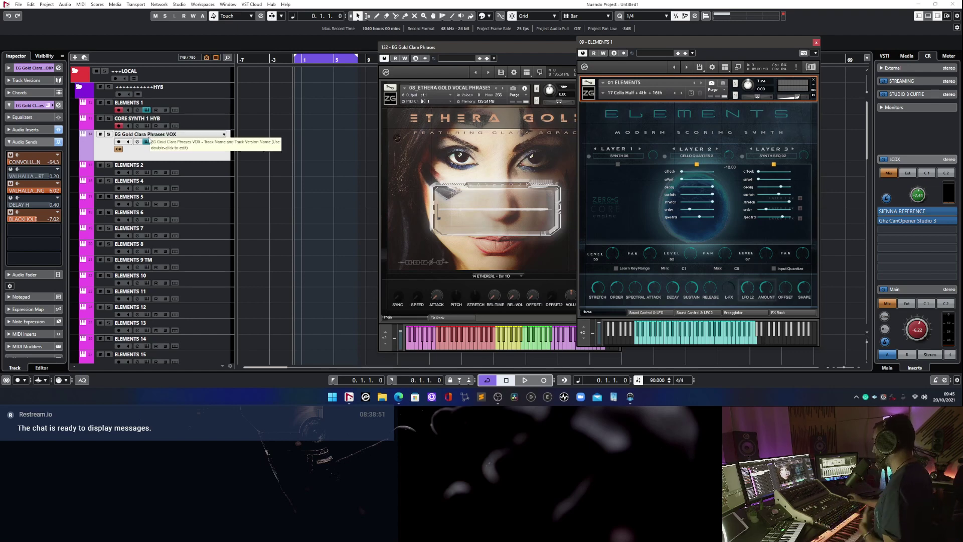
Reopen the CORE SYNTH 1 HYB instrument and arrange the Core Synth, Clara Phrases and Elements windows side by side.
left_click_drag(481, 51, 414, 50)
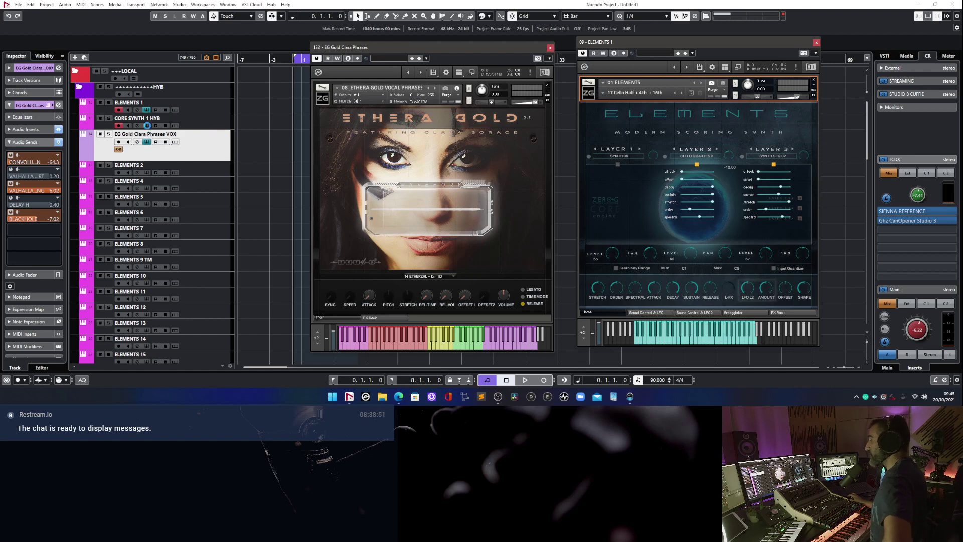
left_click(147, 126)
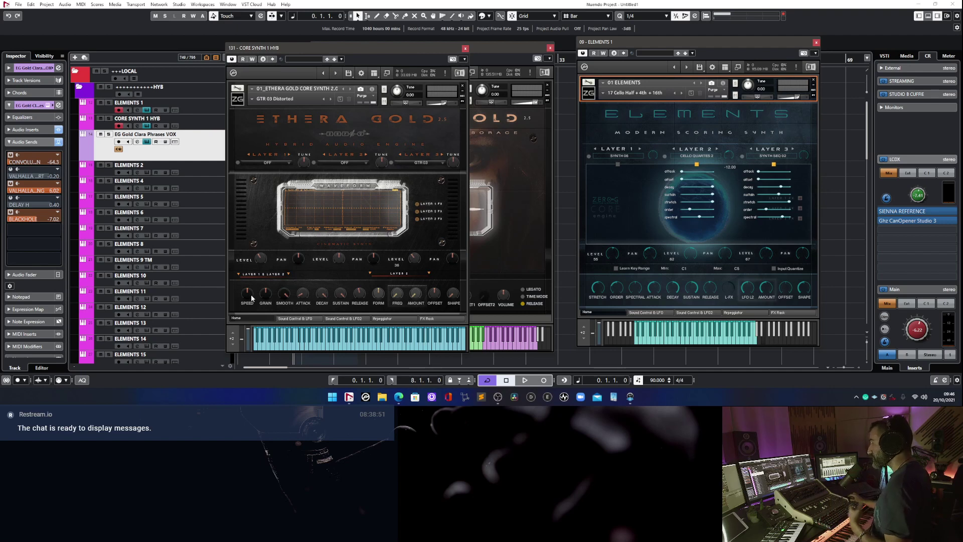
left_click_drag(420, 48, 279, 50)
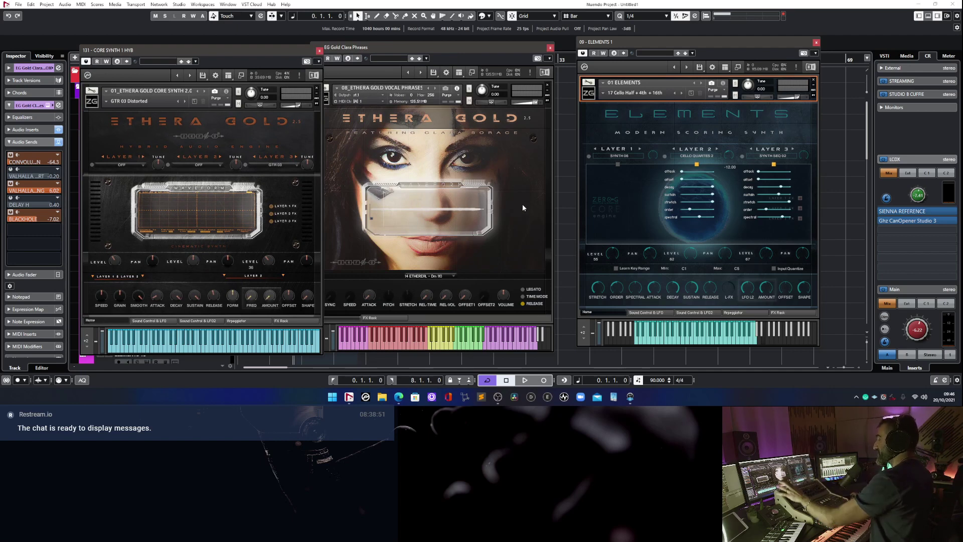
left_click_drag(620, 46, 593, 51)
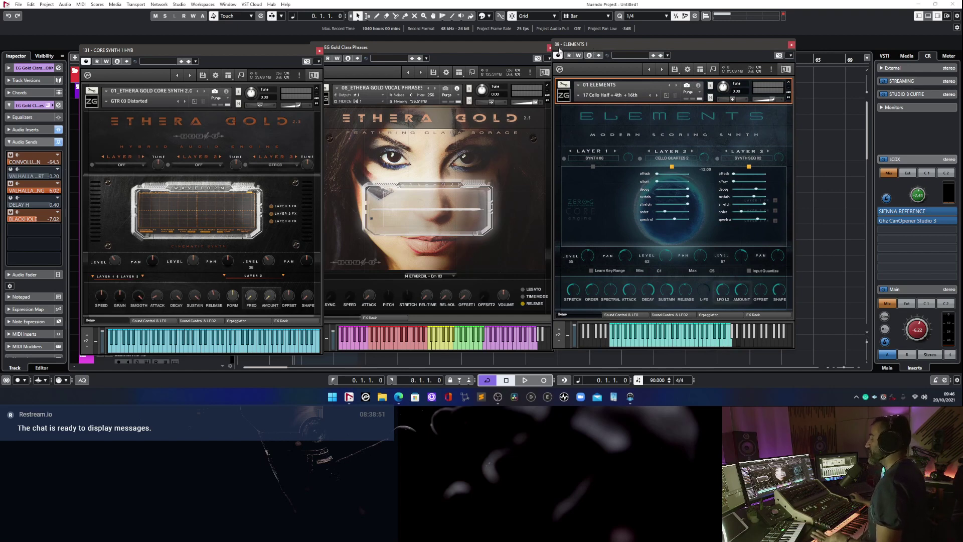
left_click_drag(390, 48, 403, 50)
left_click_drag(610, 49, 631, 52)
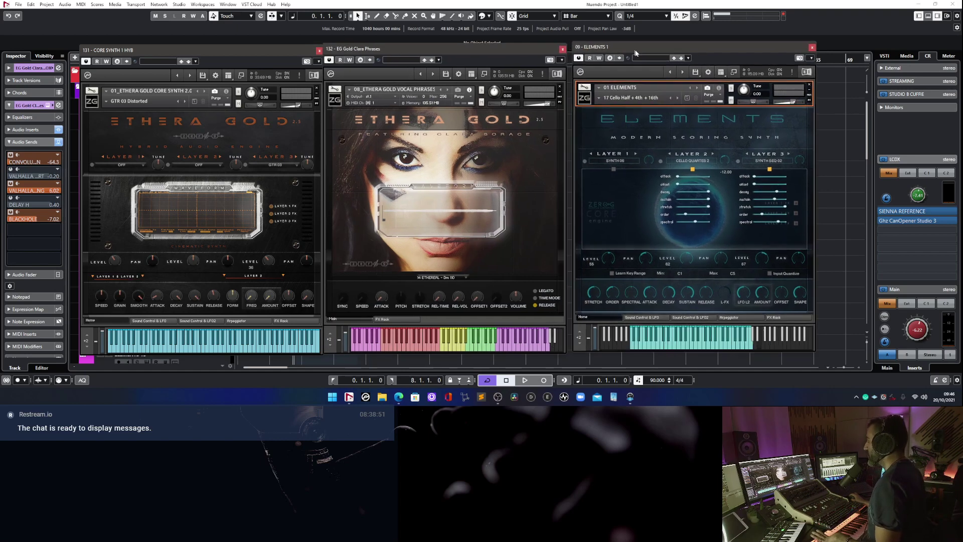
left_click_drag(375, 51, 383, 54)
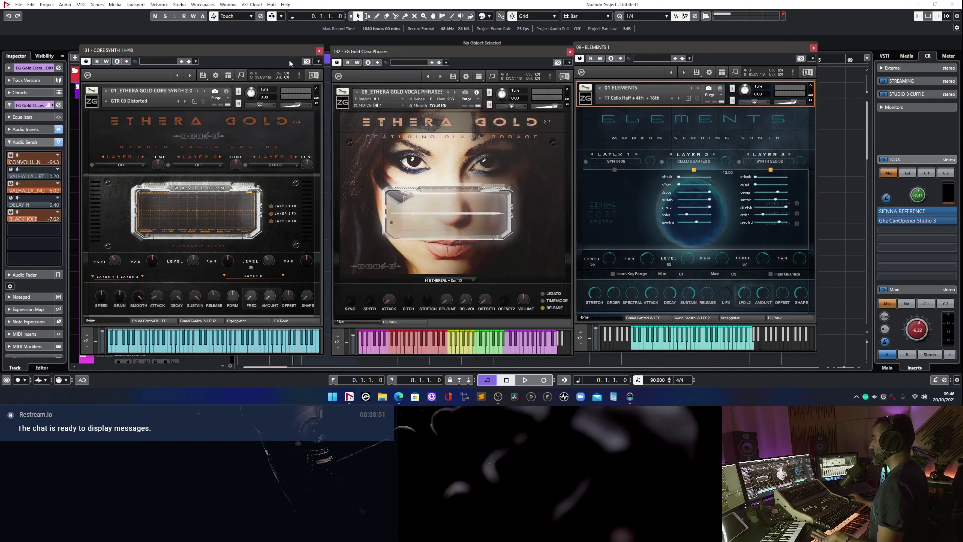
left_click_drag(289, 54, 293, 52)
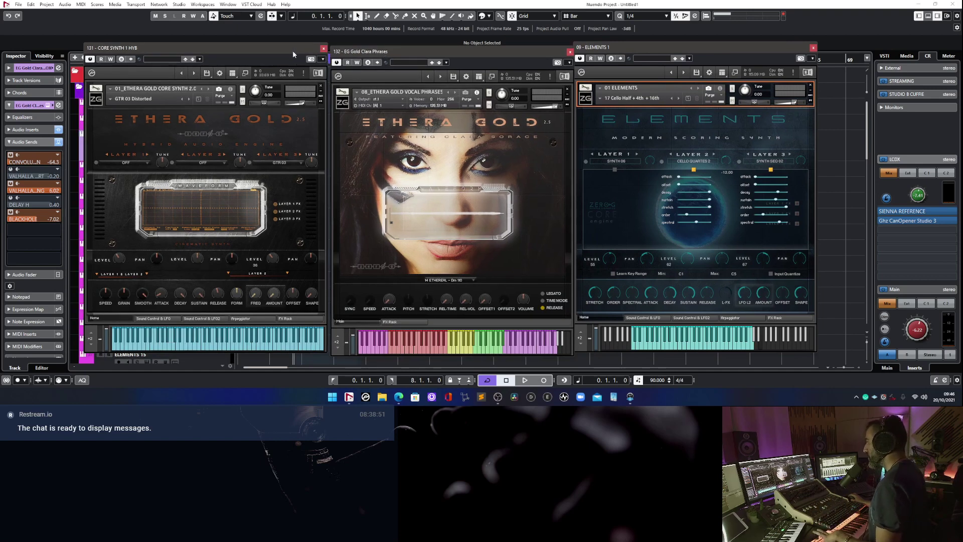
left_click_drag(293, 50, 291, 52)
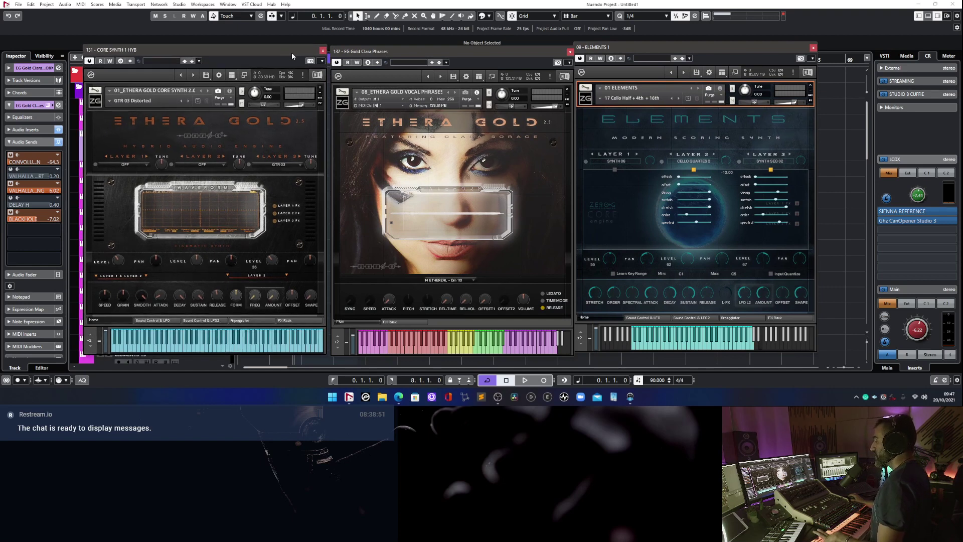